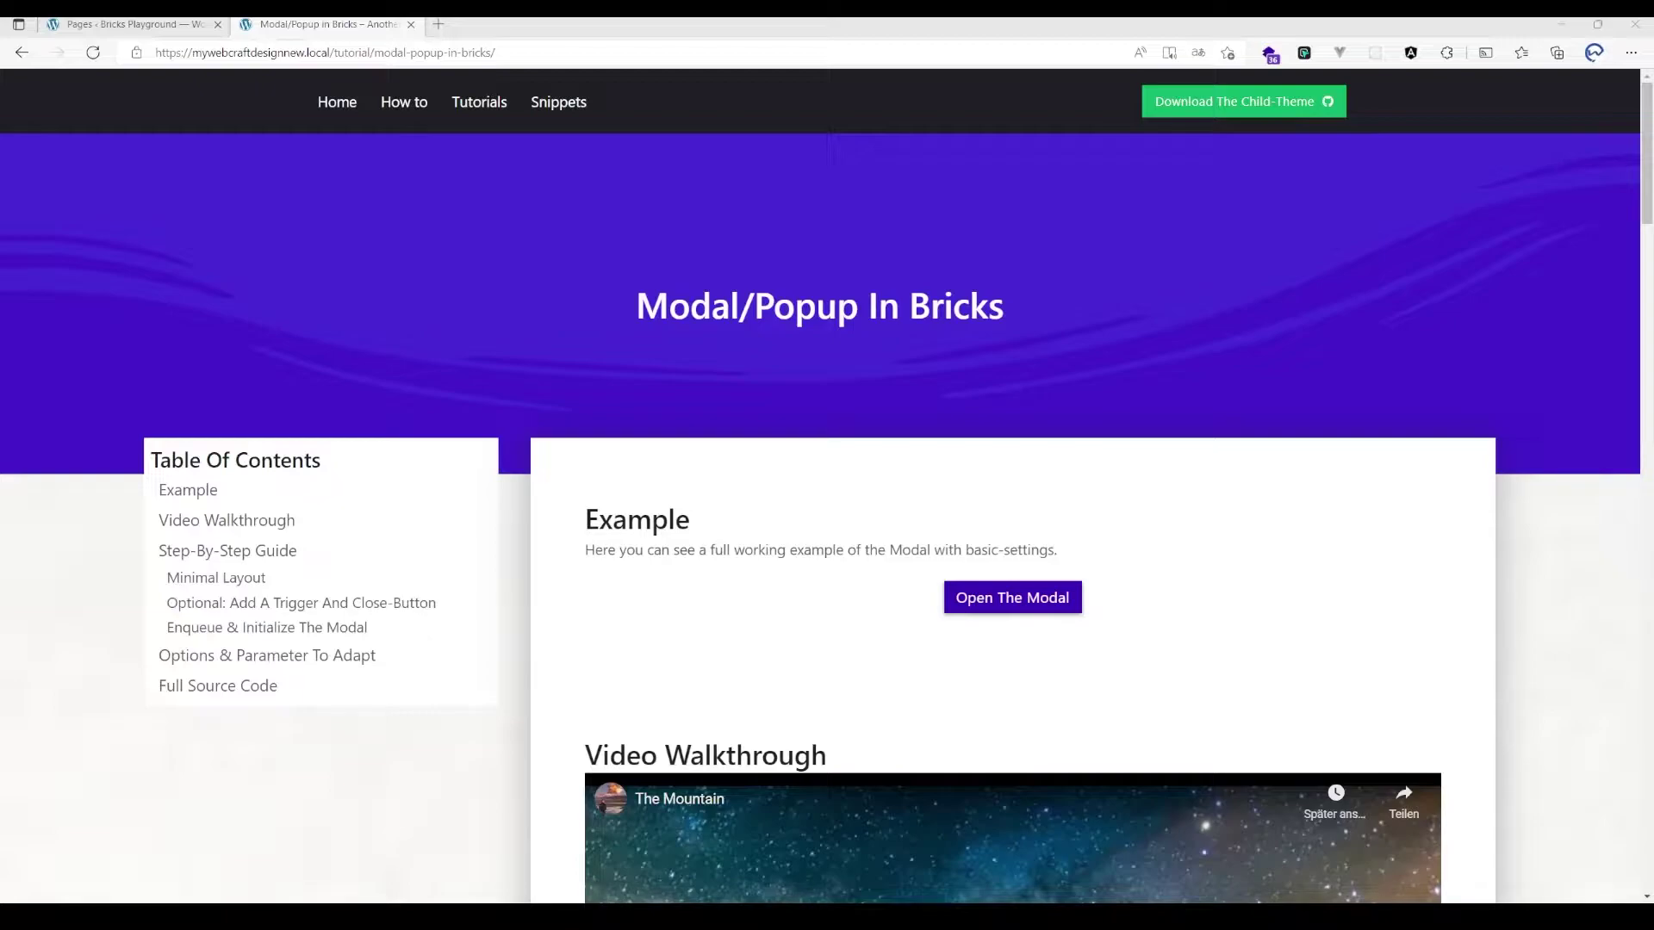
- Browse the tutorials list and glance at the Nestable Tabs-Element tutorial
scroll(1005, 873, down, 1)
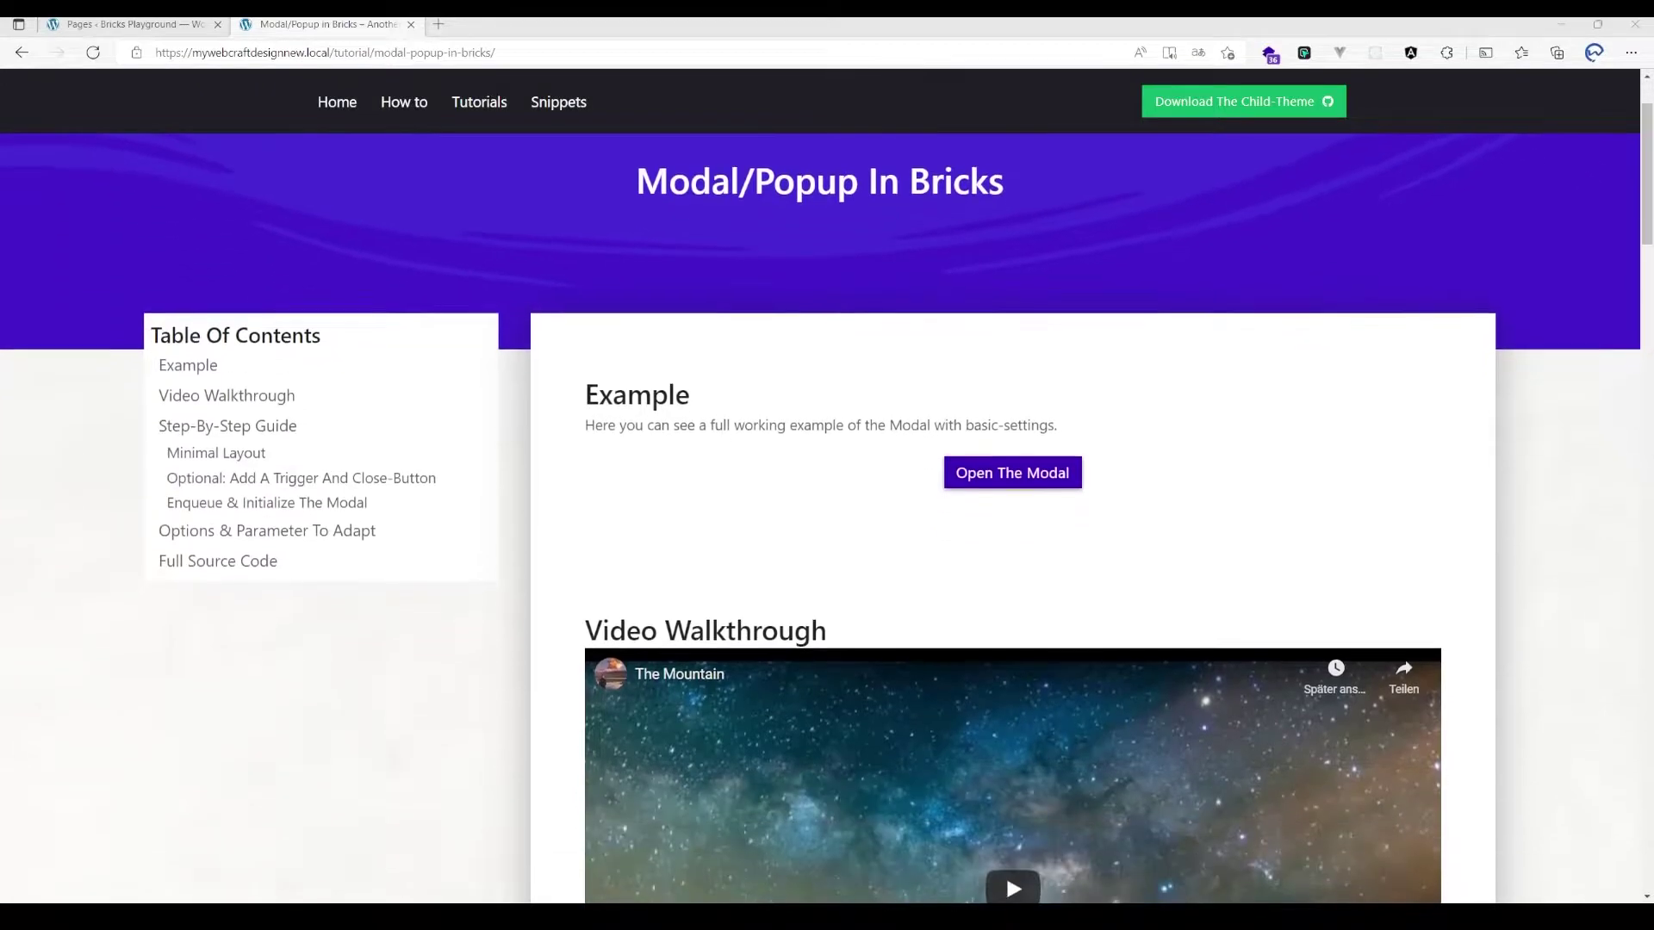
scroll(1005, 873, up, 1)
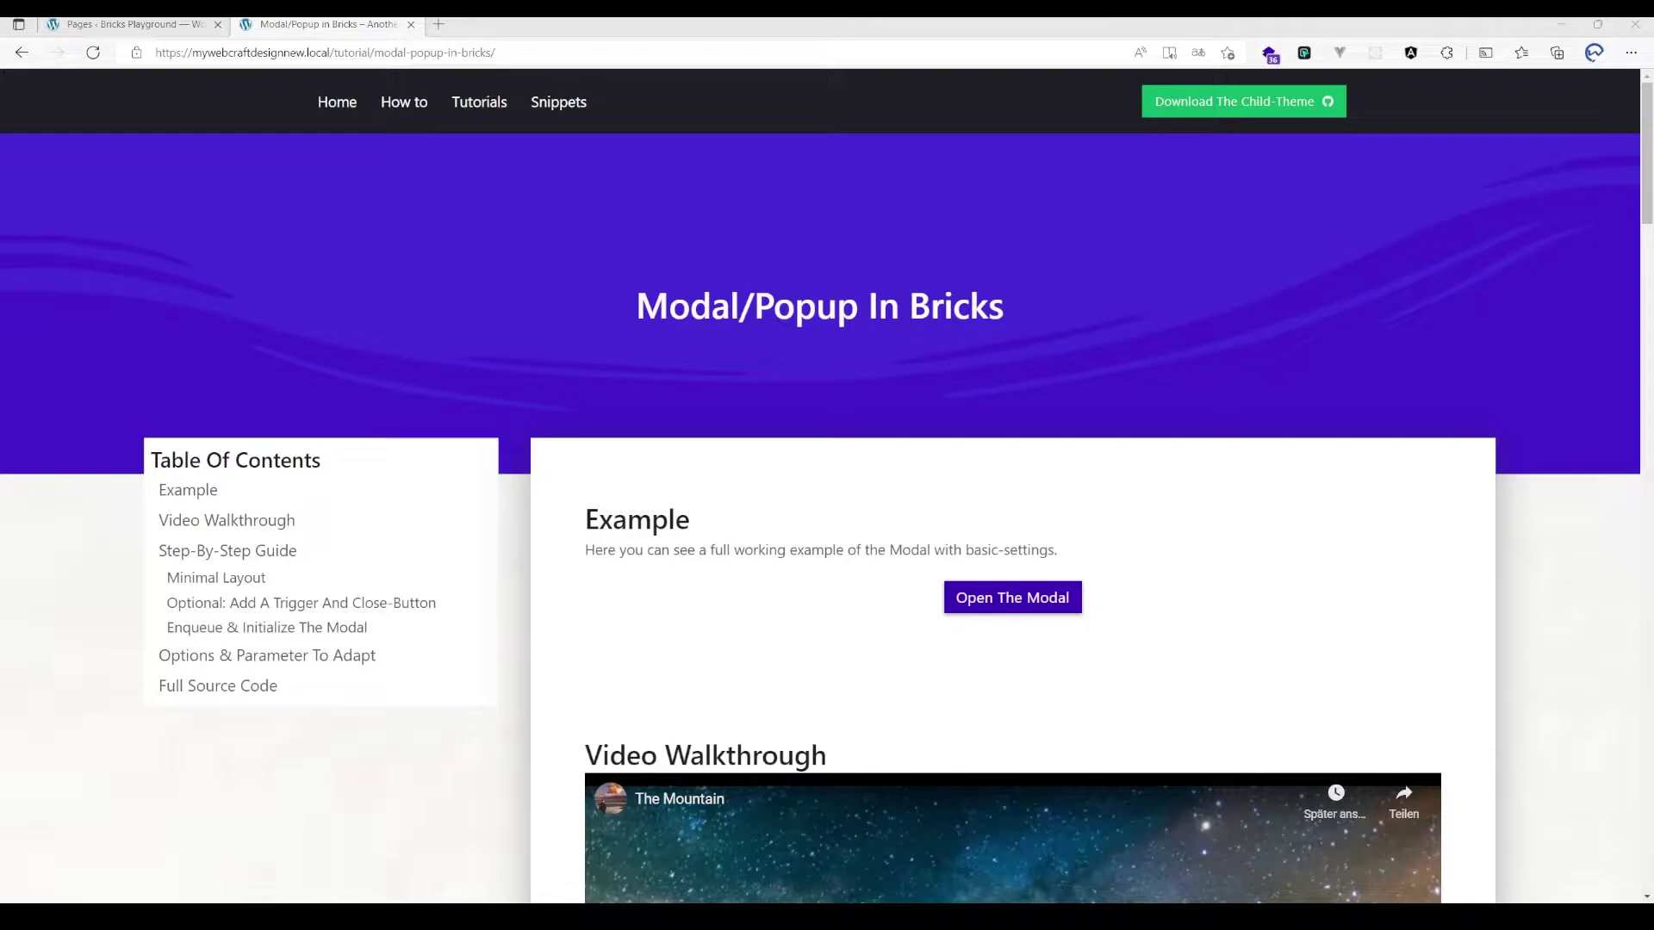
click(479, 102)
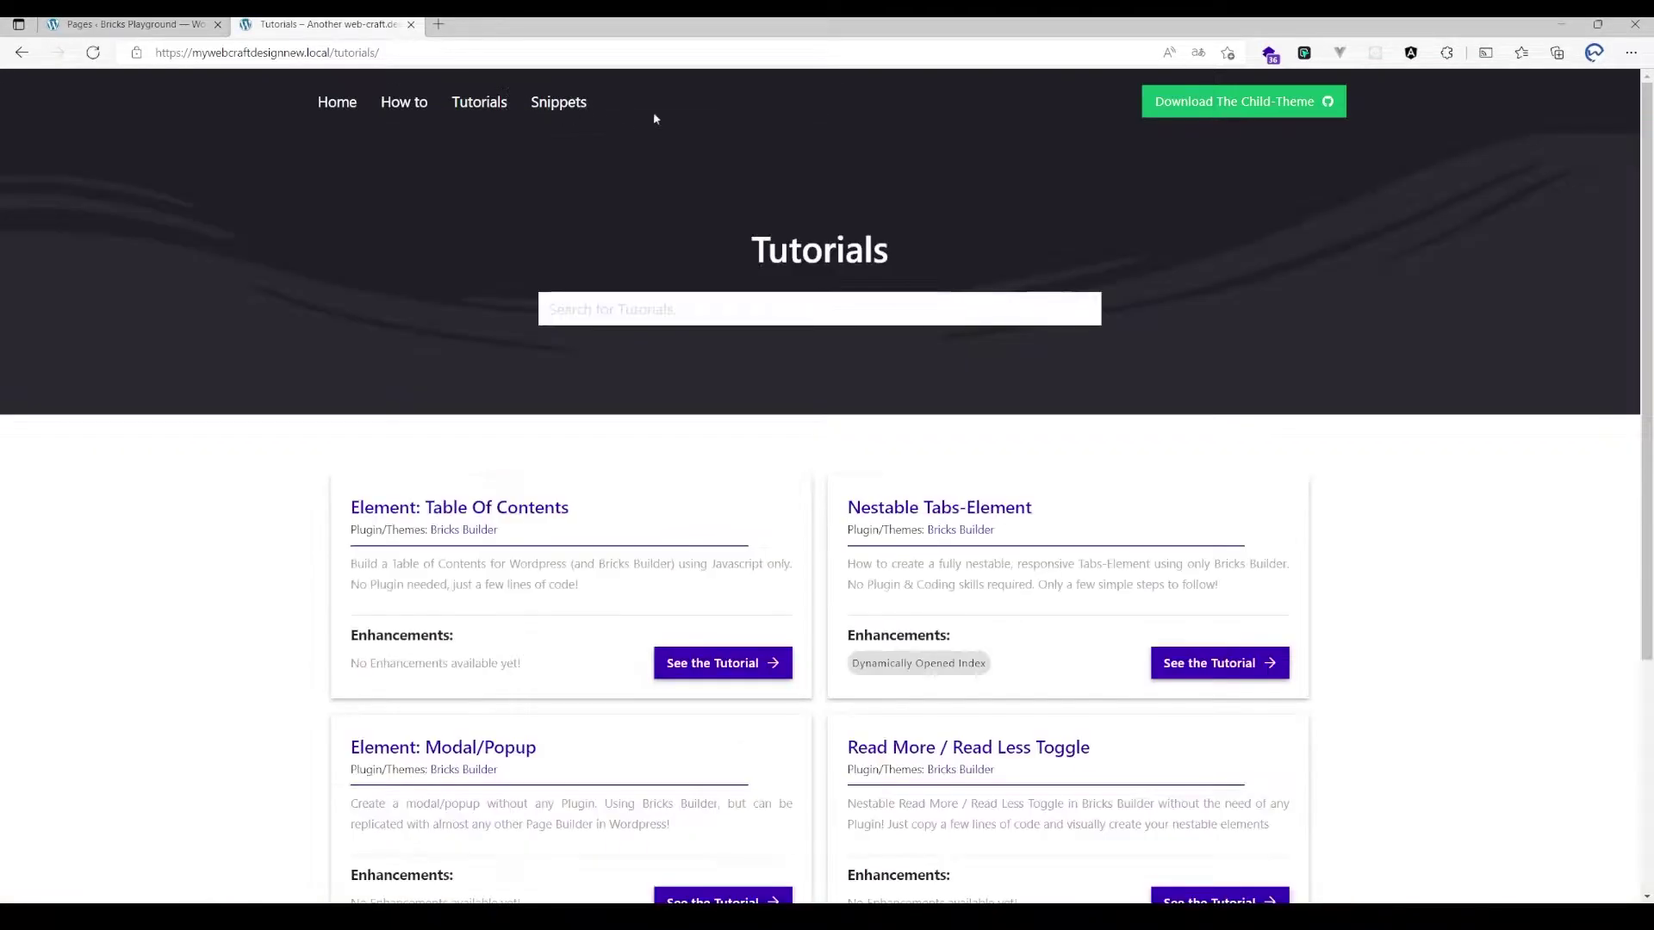
scroll(1093, 428, down, 3)
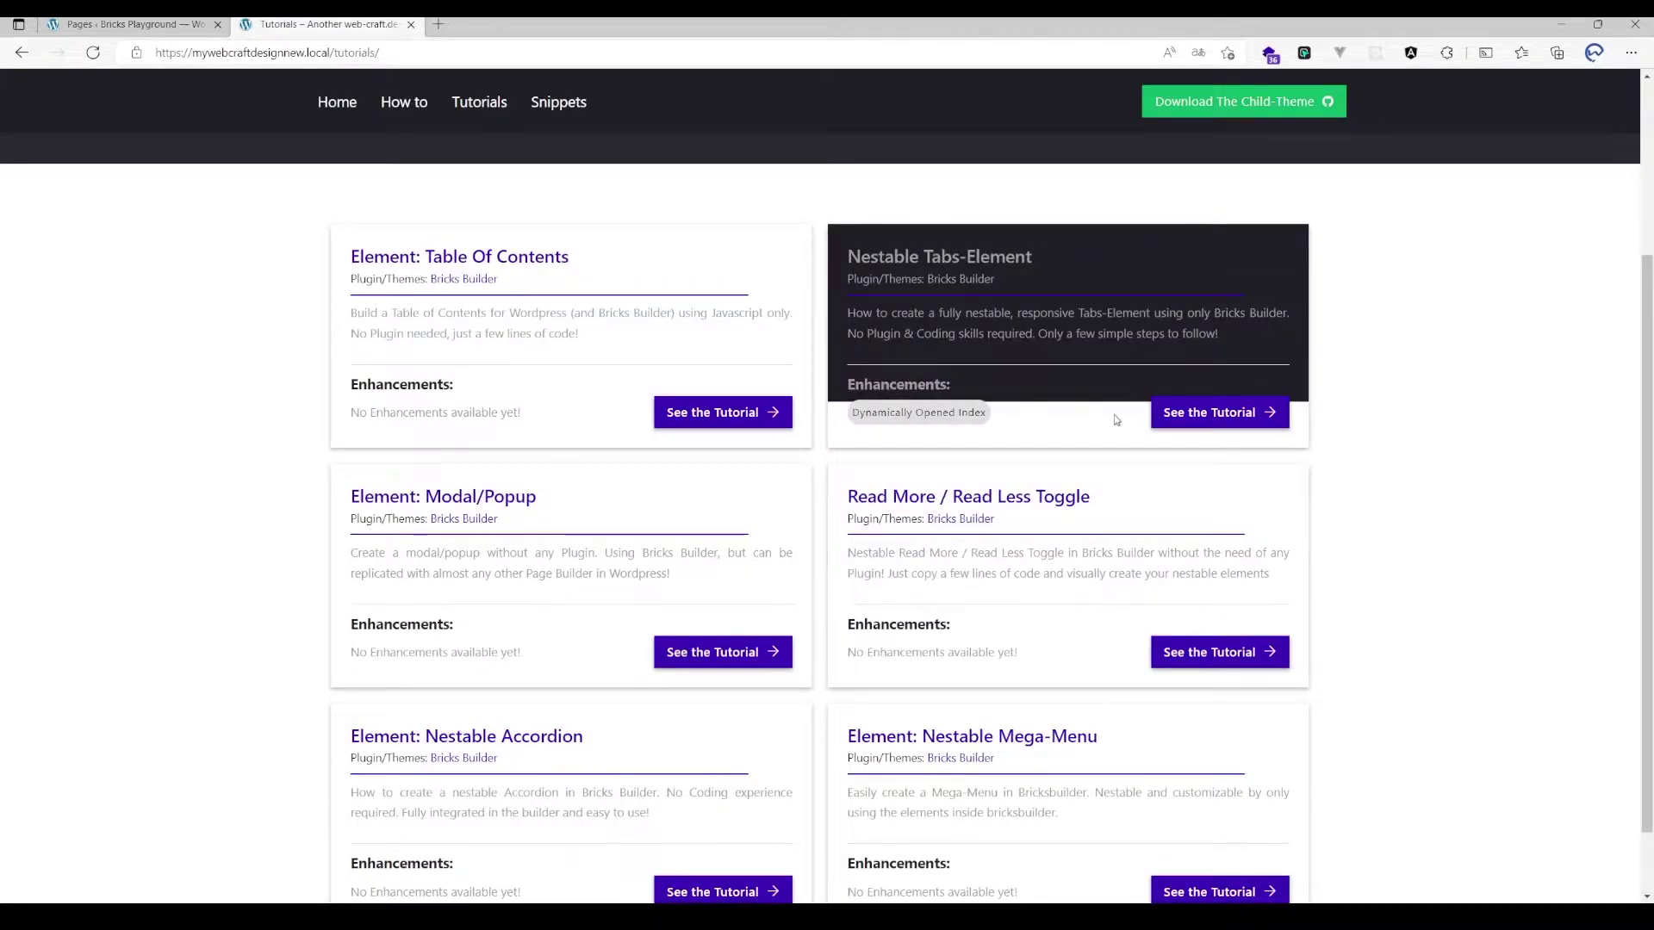
click(1223, 416)
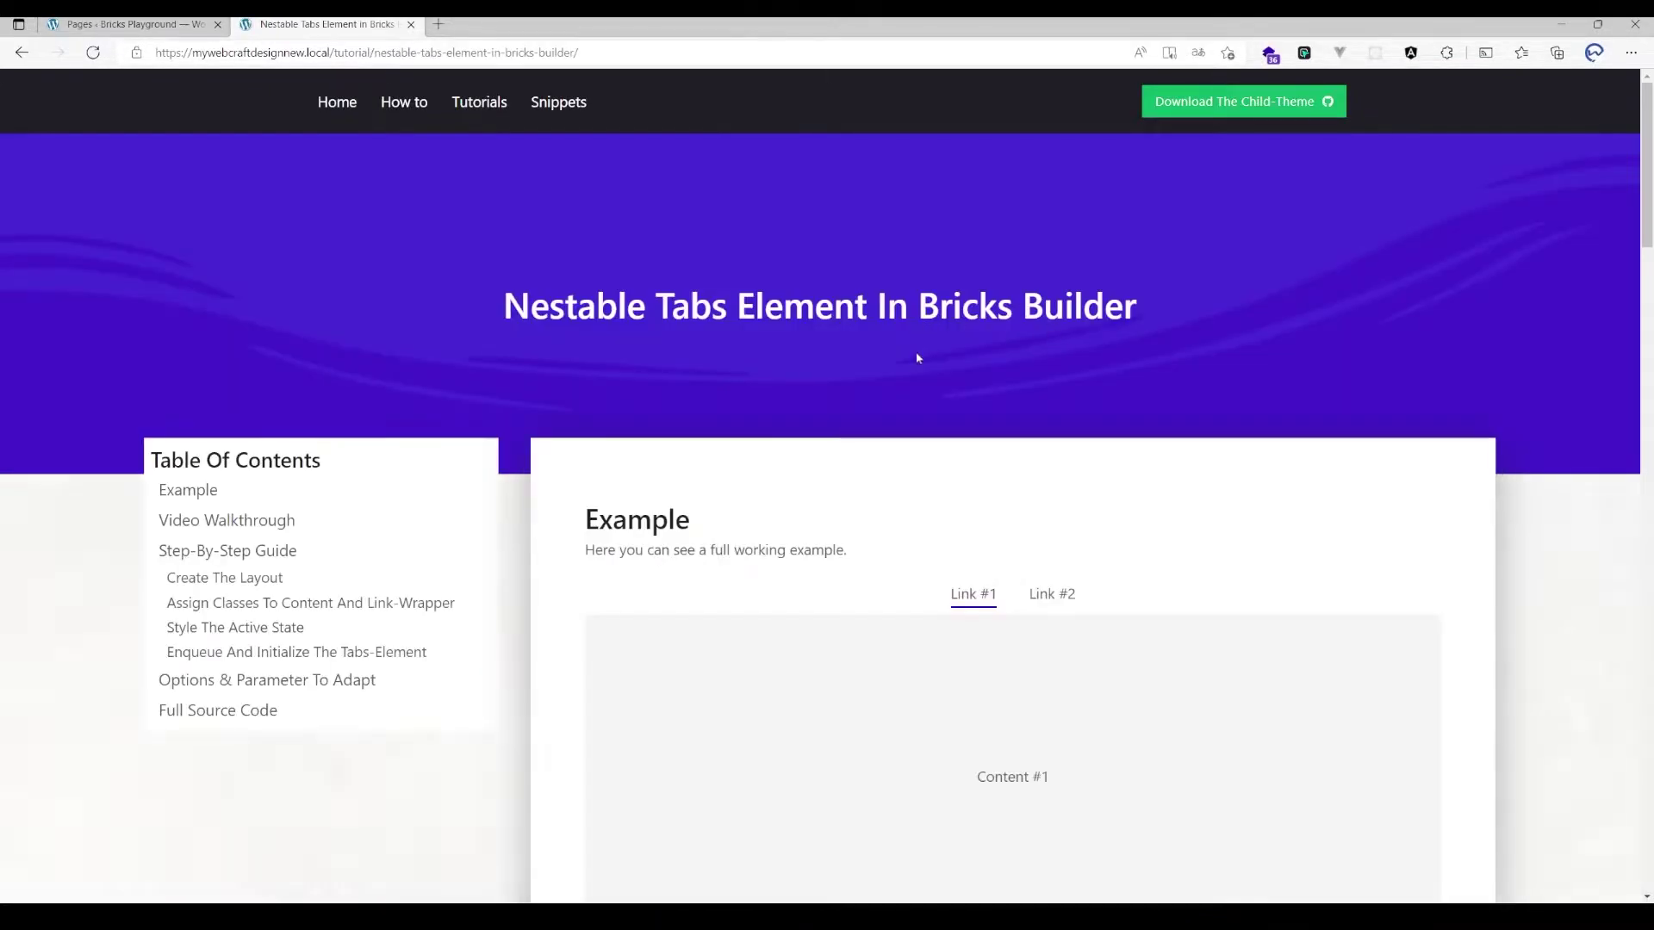
scroll(886, 358, down, 8)
key(alt+Left)
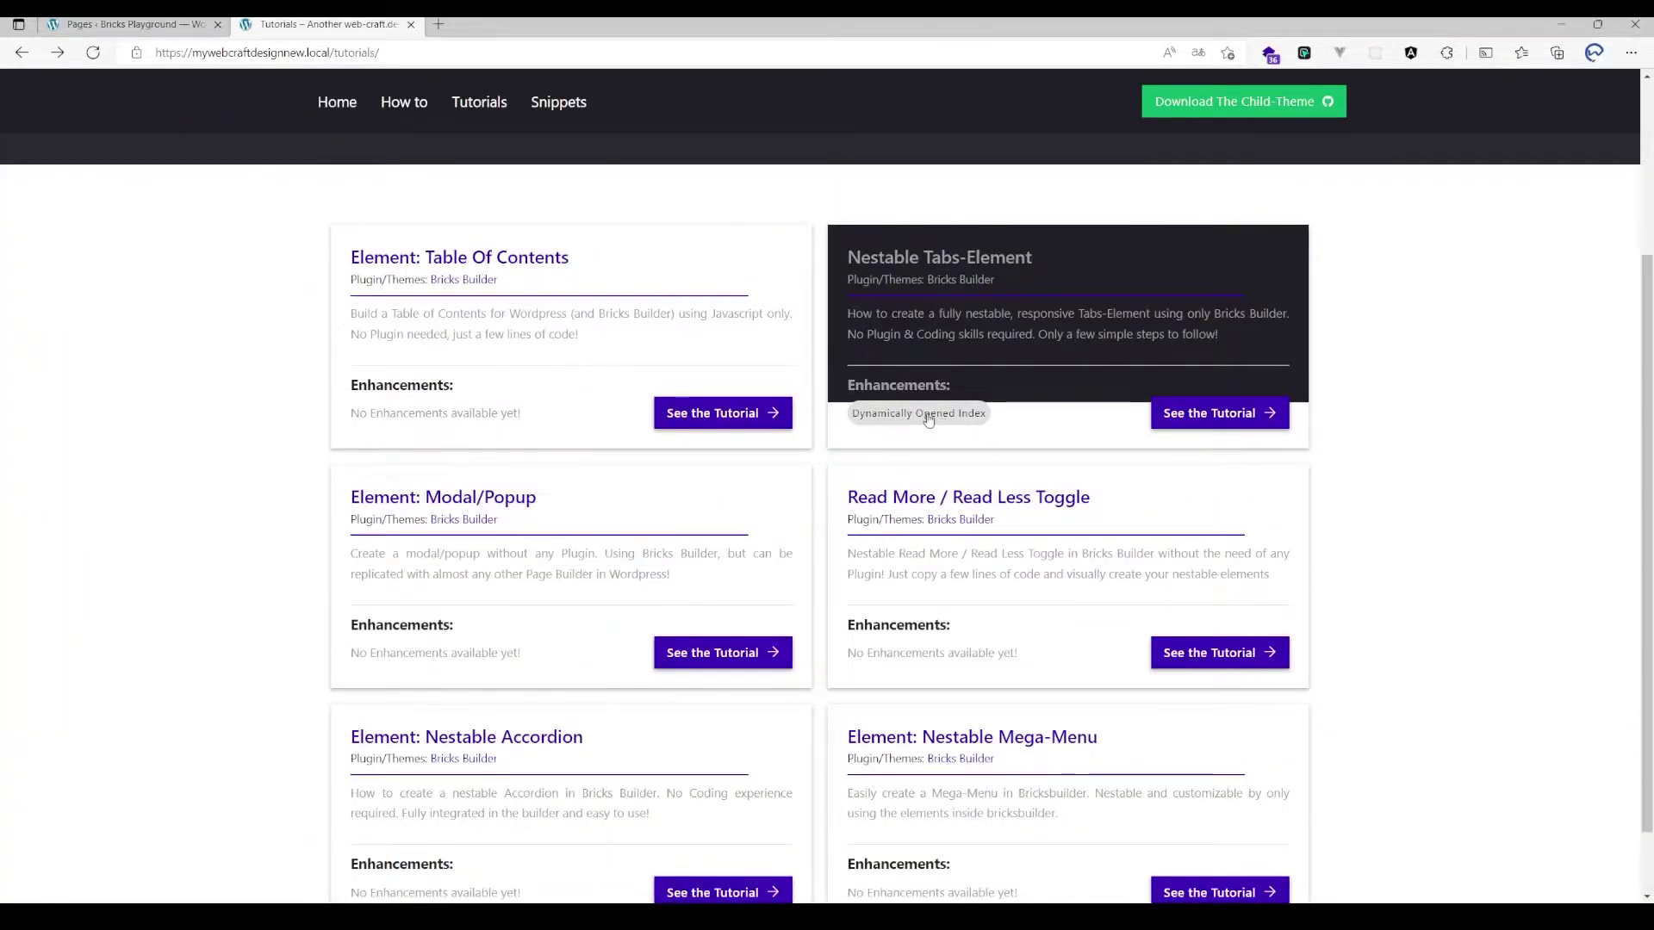
- Open the Element: Modal/Popup tutorial from the tutorials list
scroll(935, 420, down, 1)
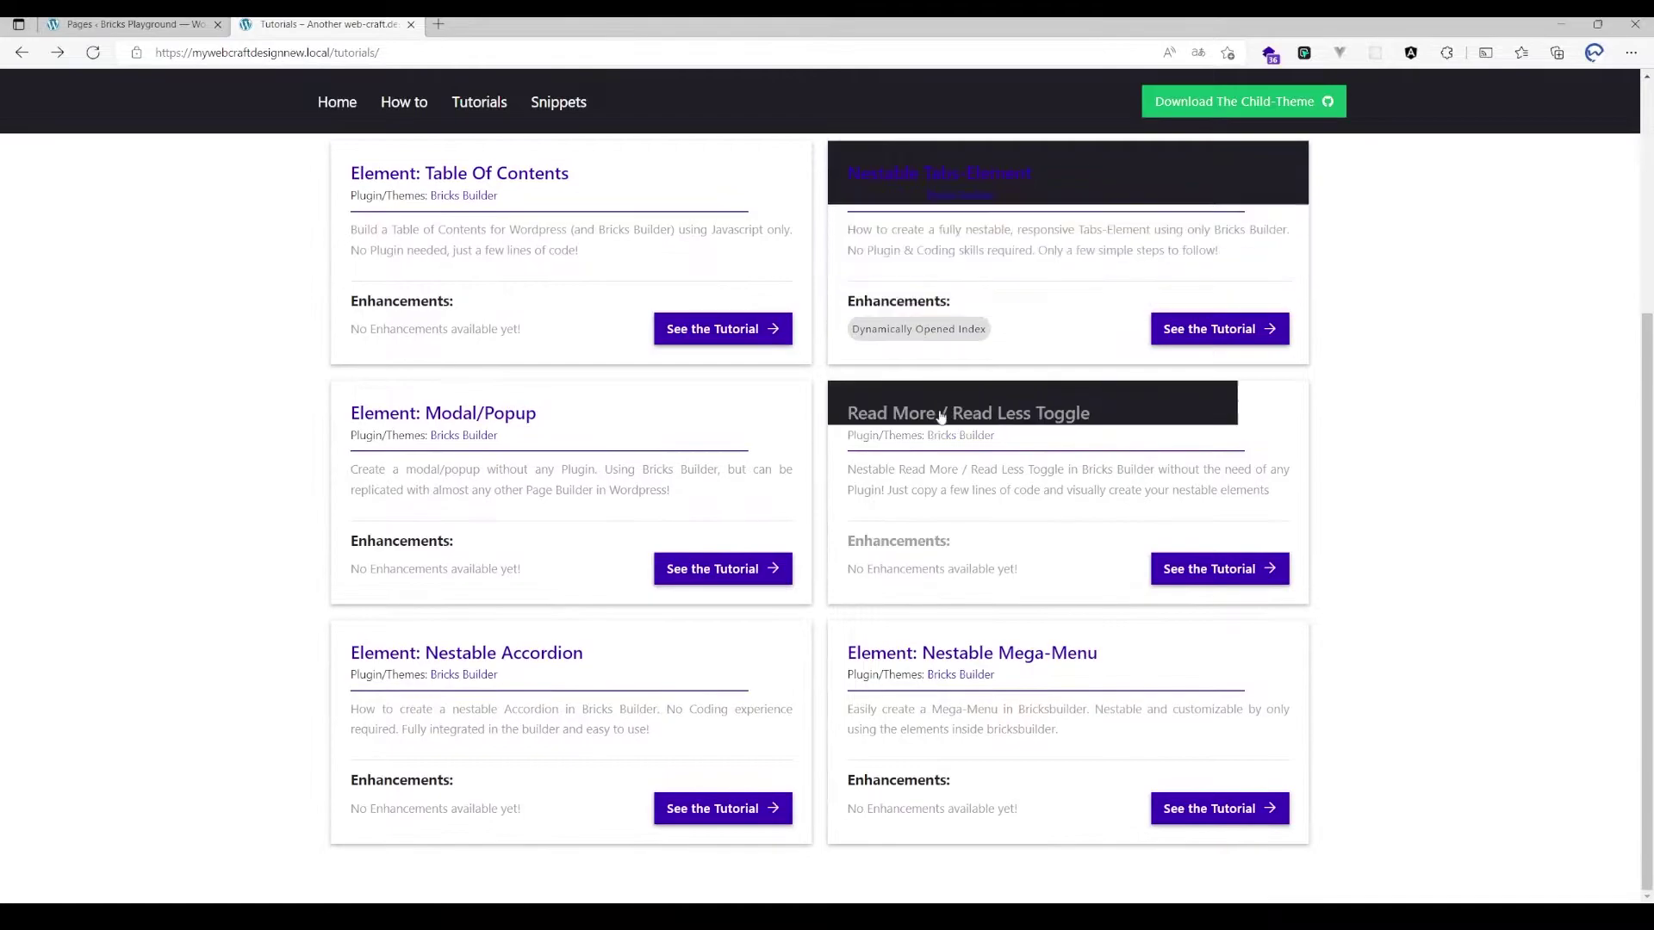
scroll(1077, 418, up, 4)
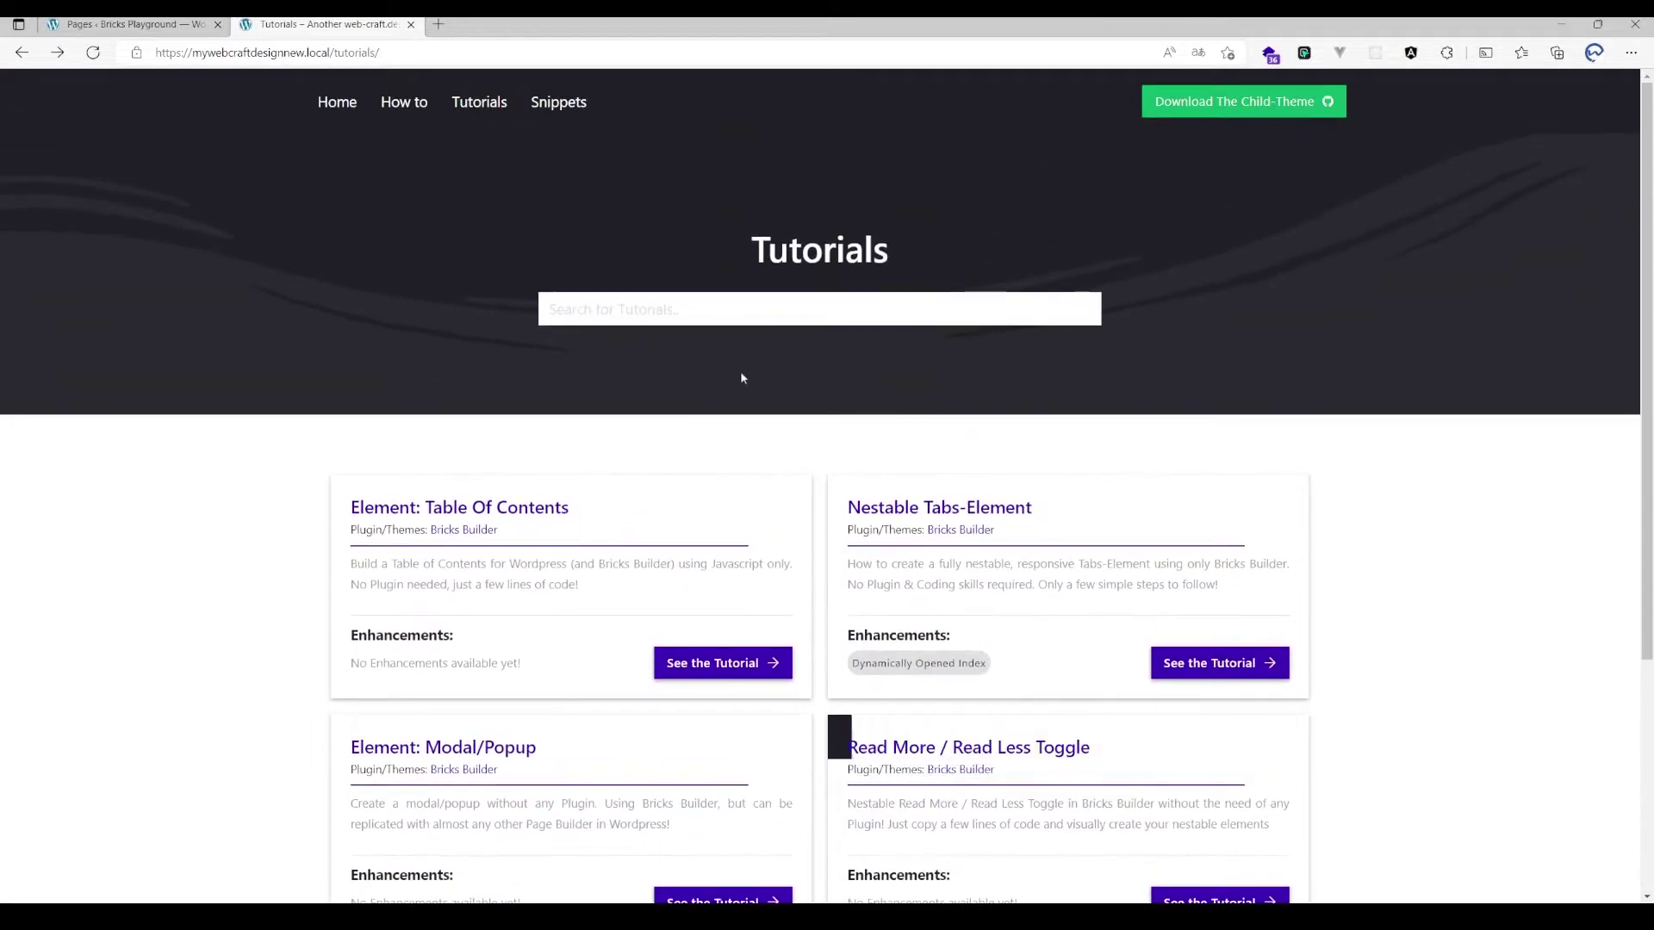
scroll(741, 370, down, 3)
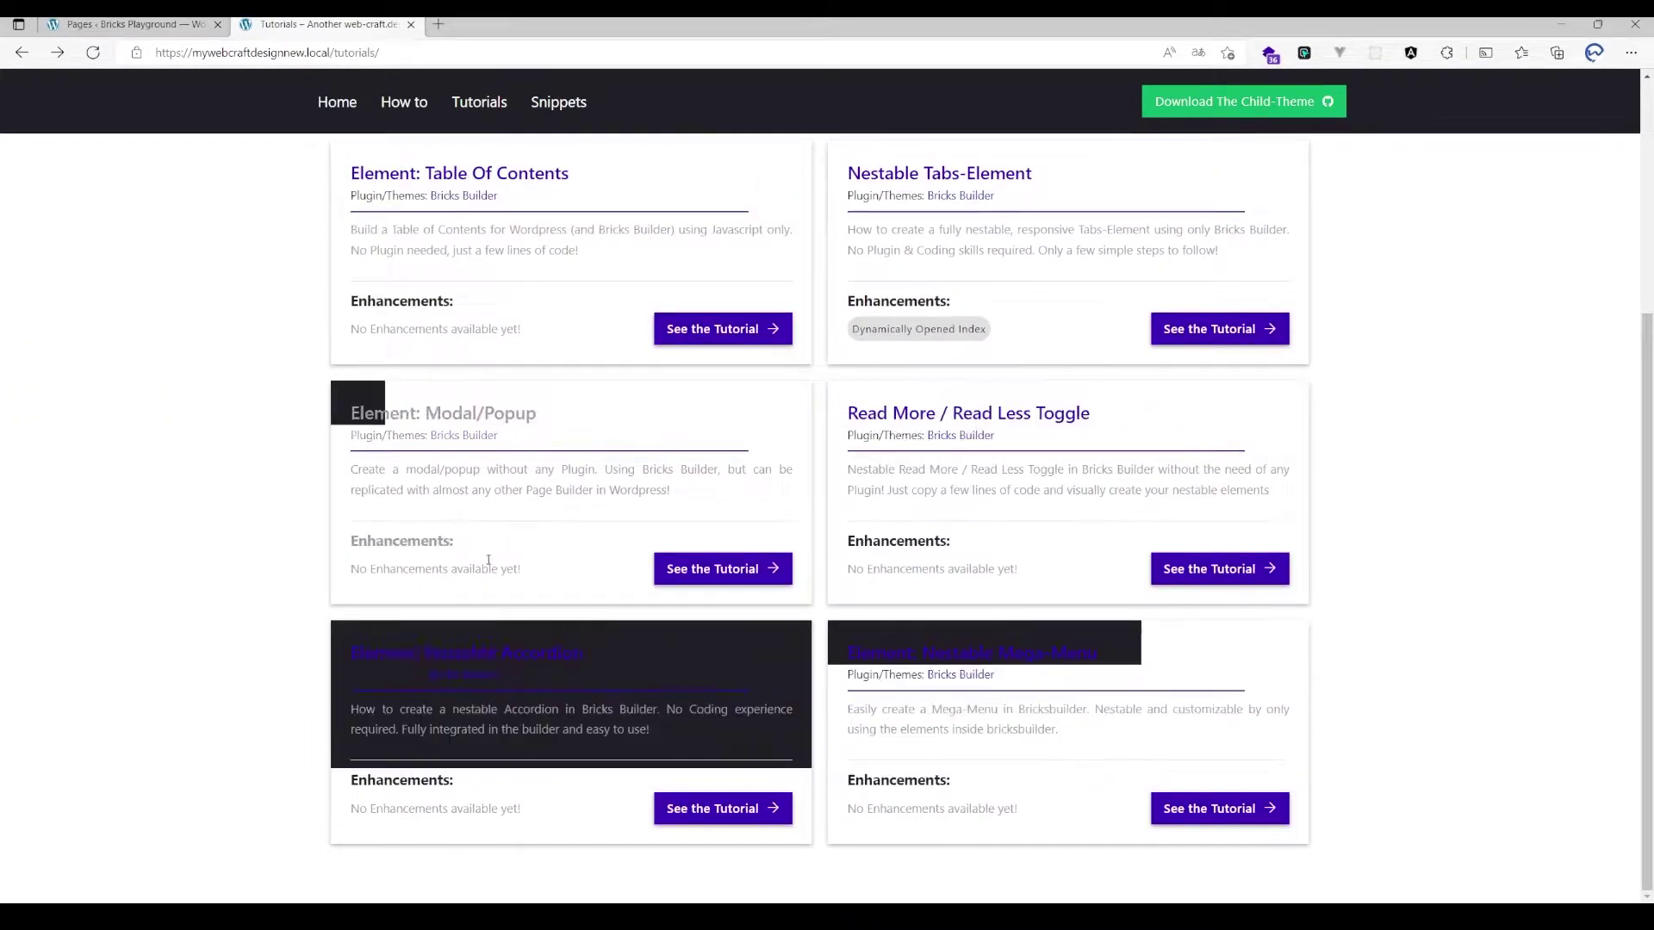
click(712, 571)
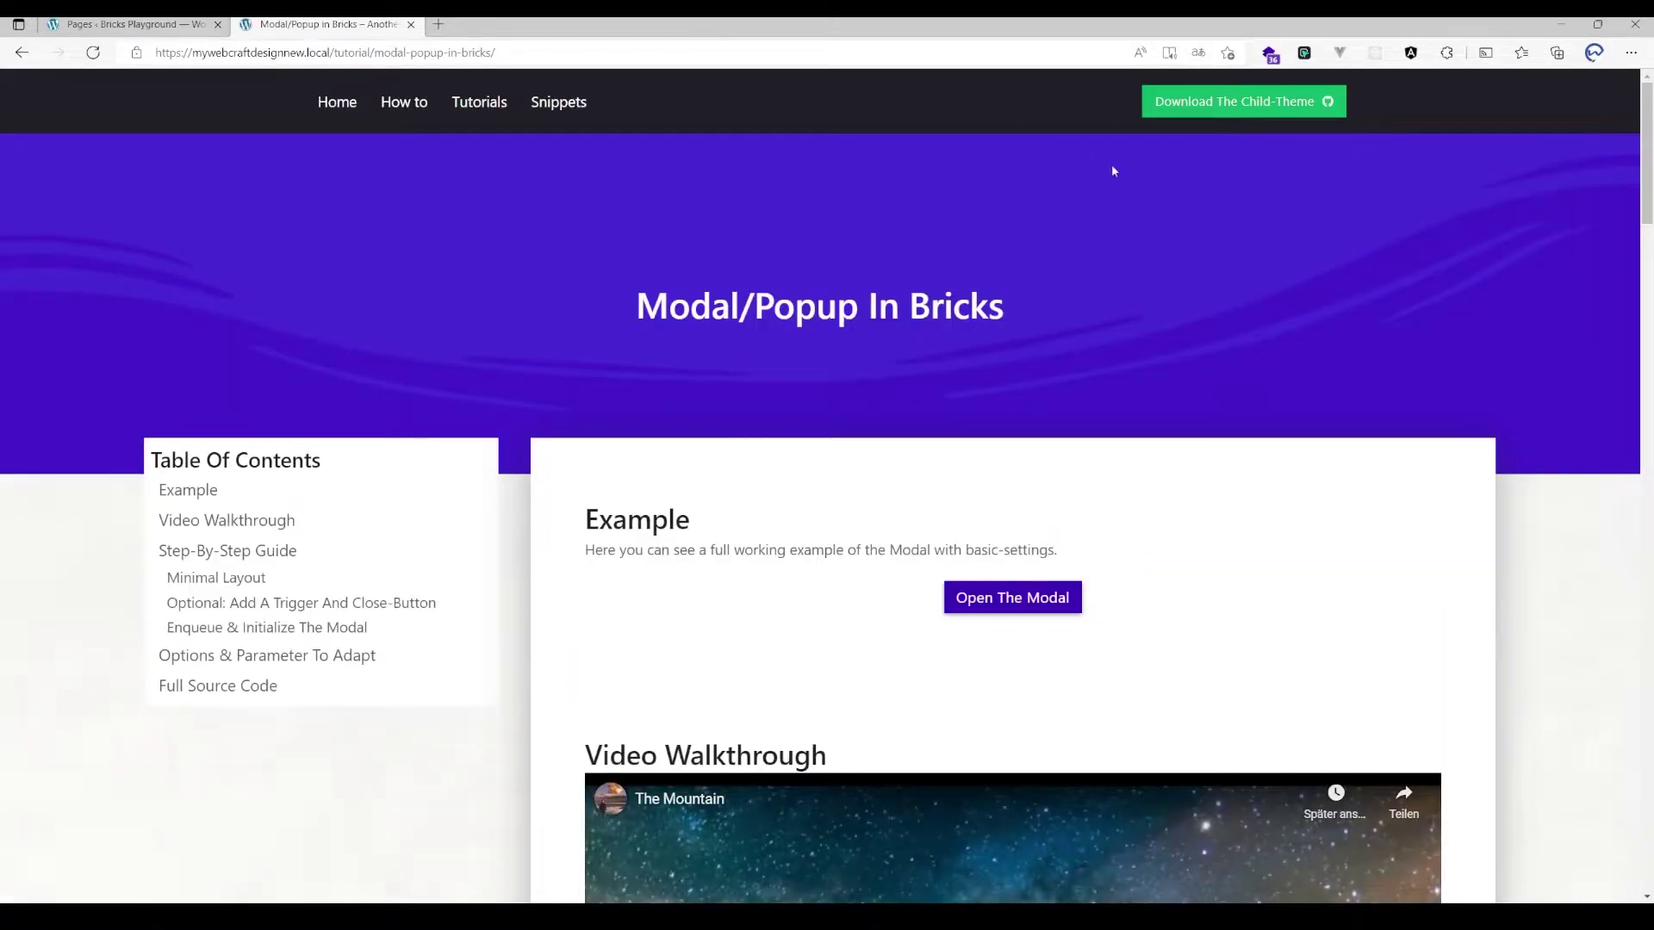
- Open the child theme's Bricks-Tutorial-Elements repository in a new tab and view its Code download options
click(1211, 104)
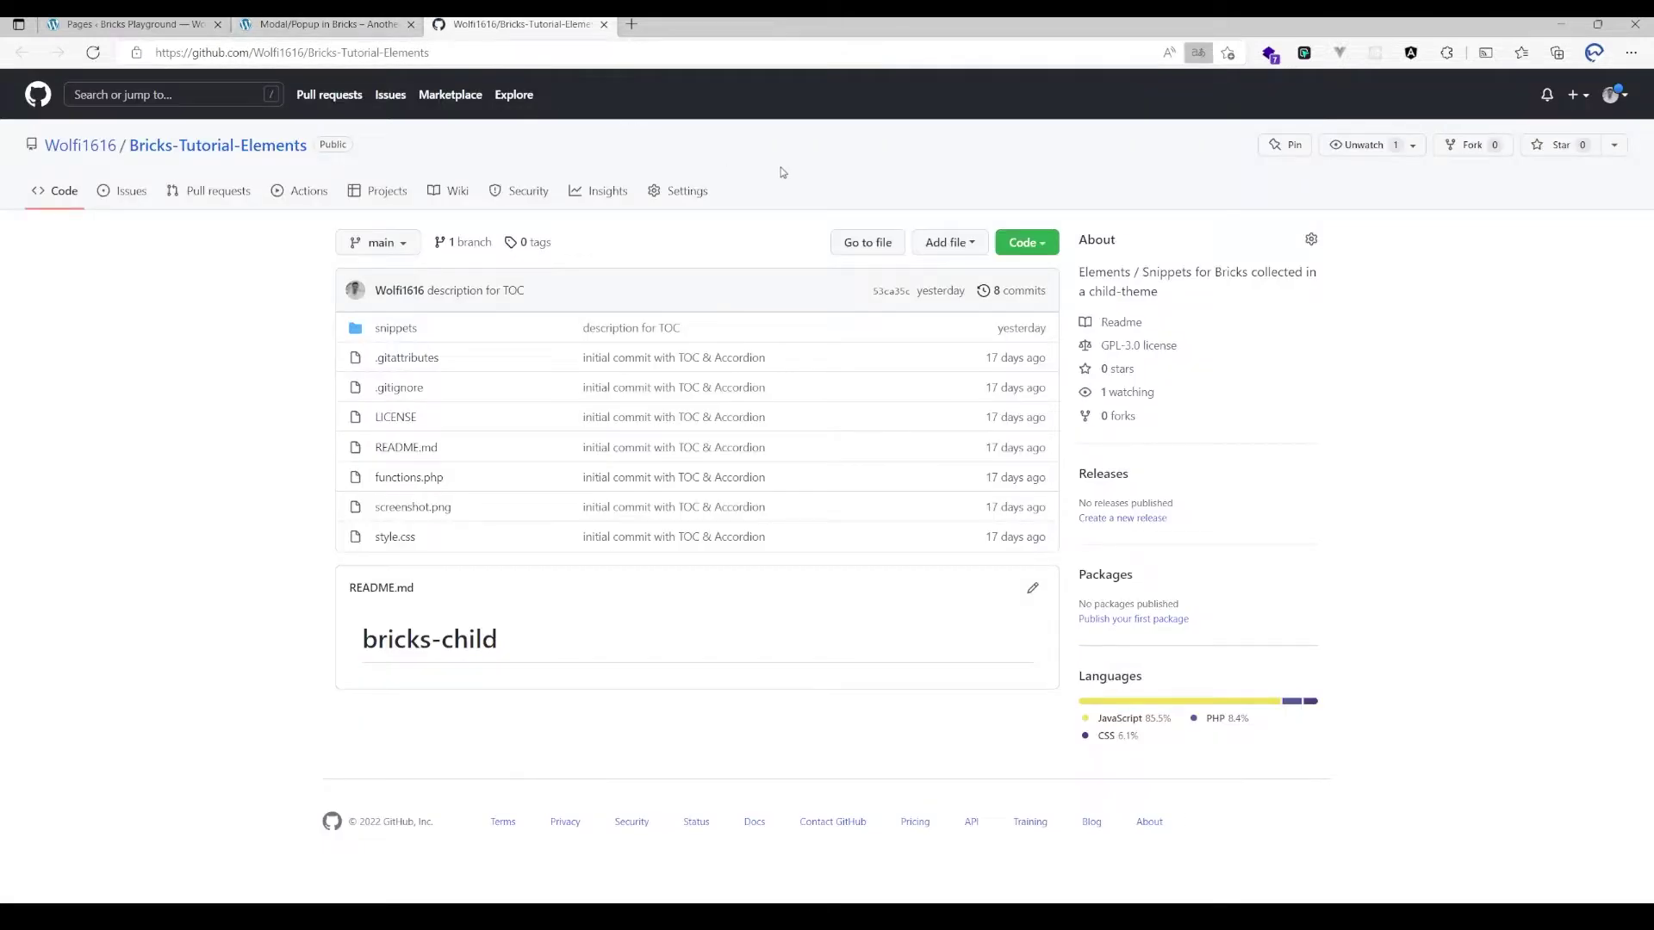
click(1022, 243)
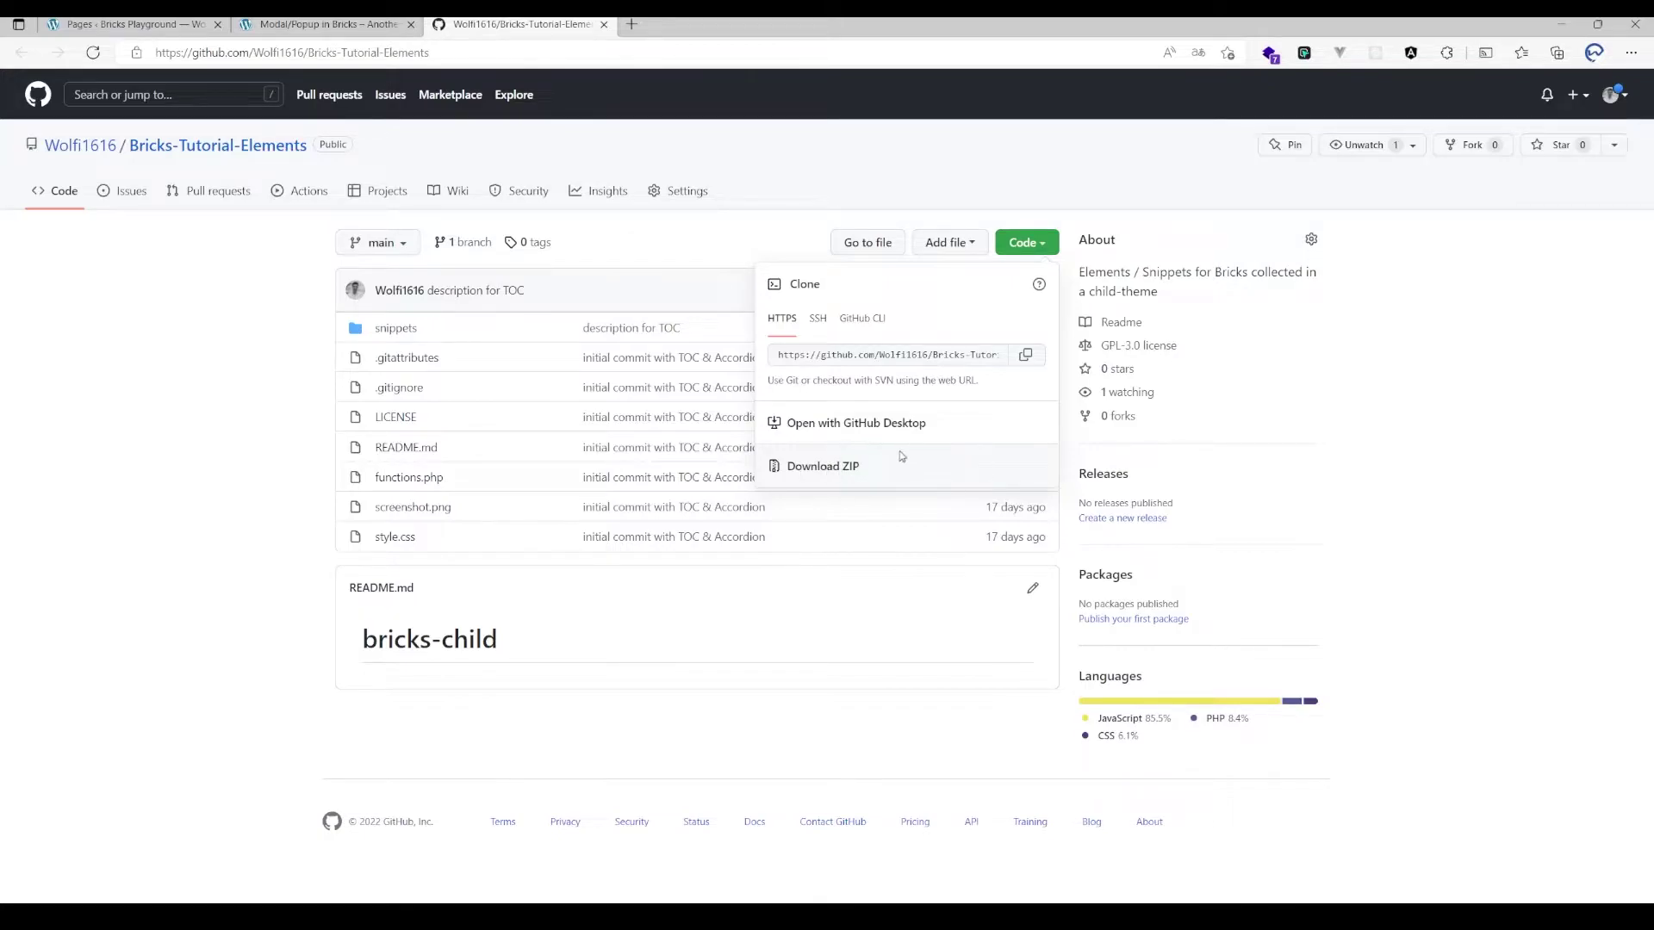
click(116, 368)
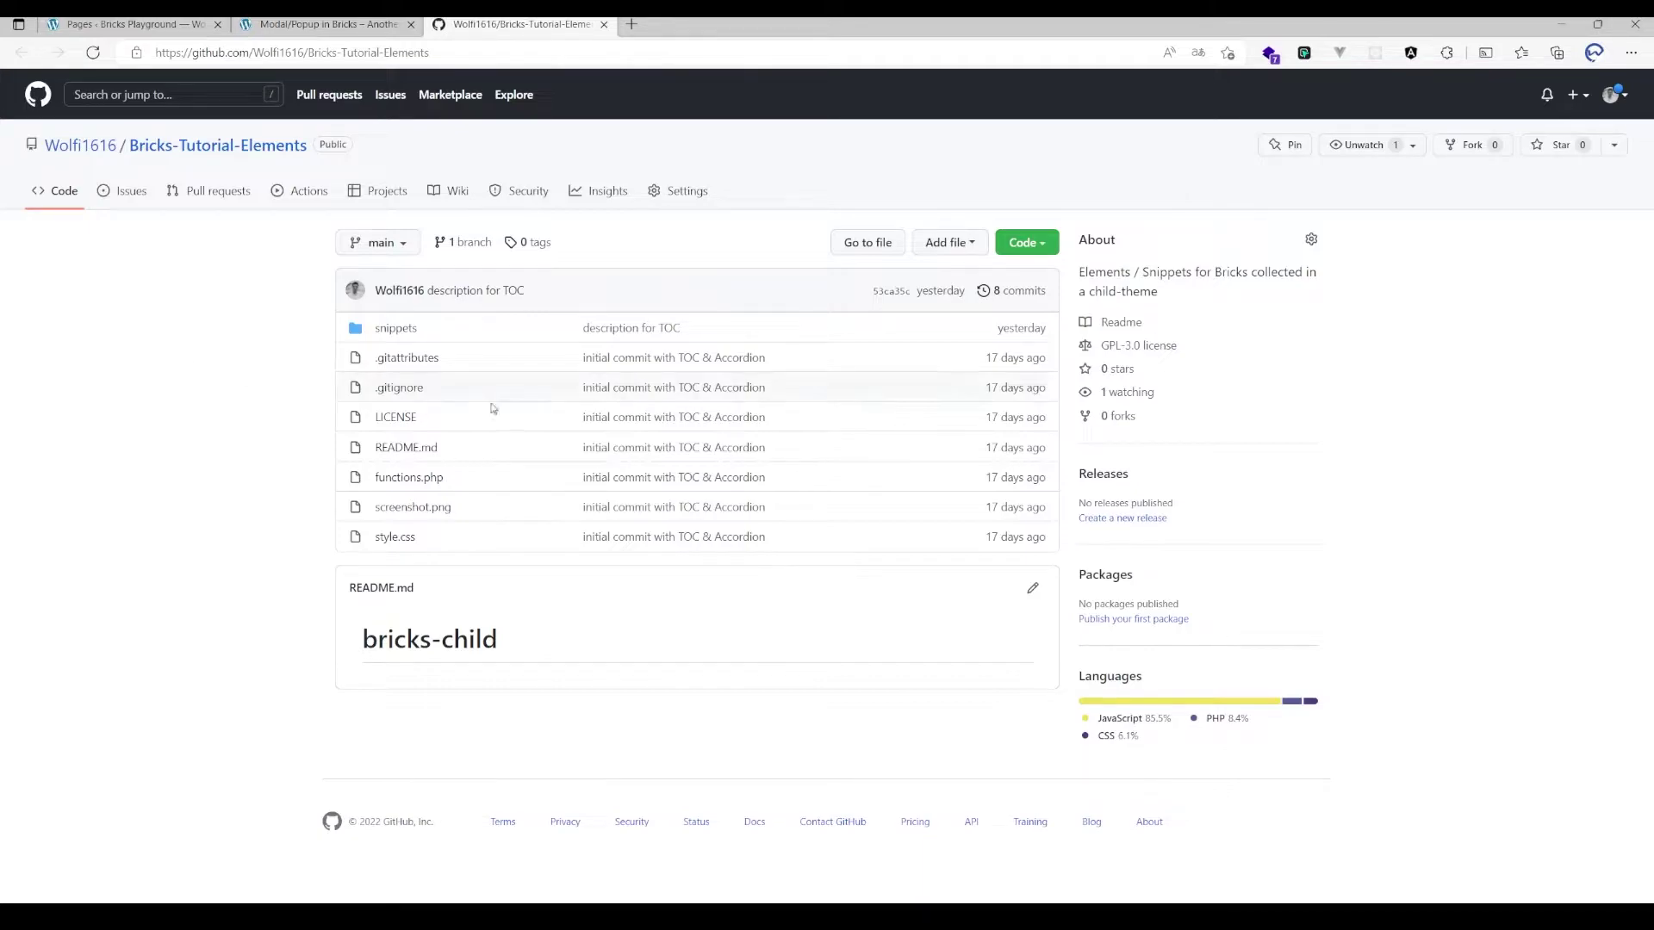
- Browse snippets > accordion, return to the repository root and check the Code options again
click(387, 333)
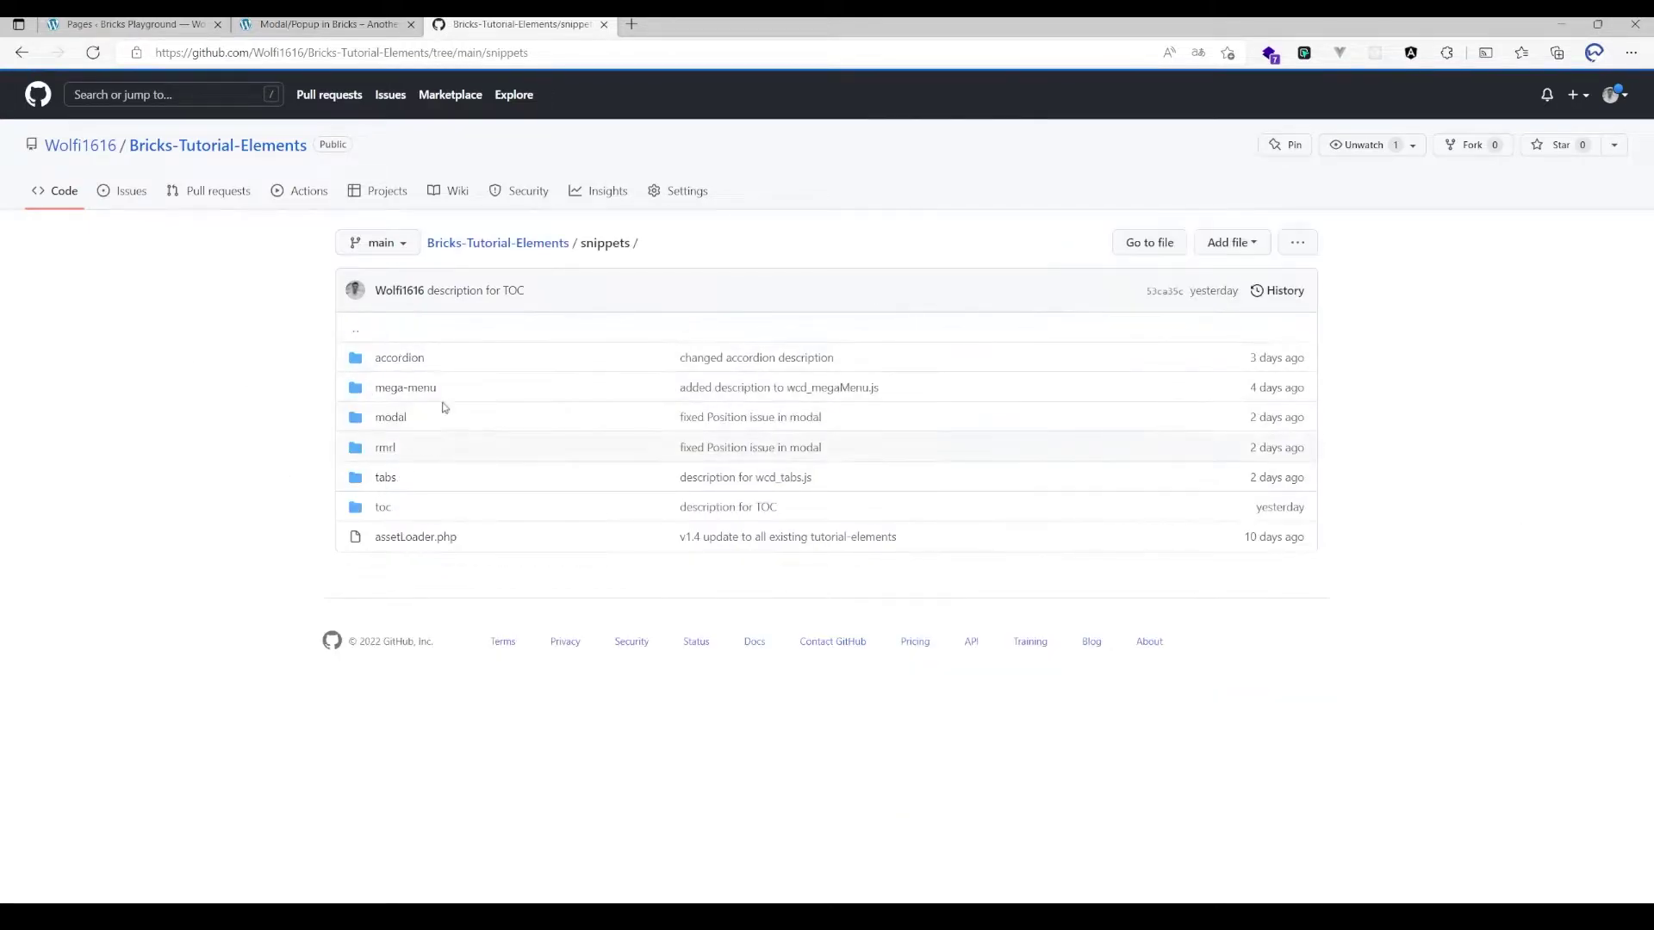
click(396, 356)
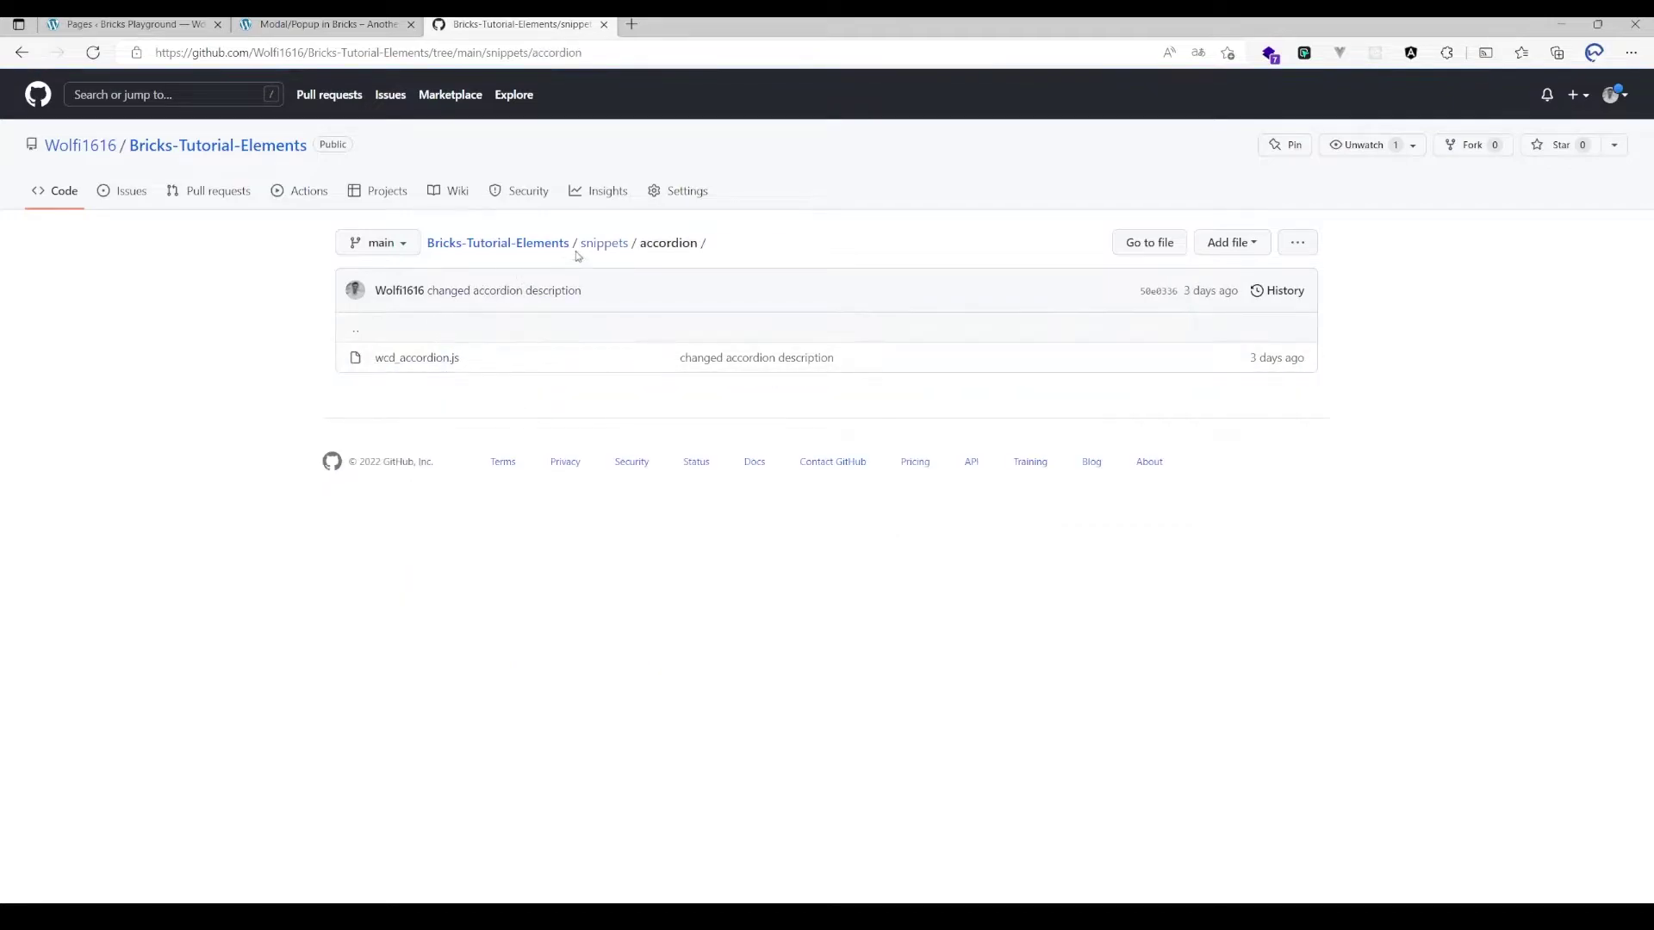
click(594, 246)
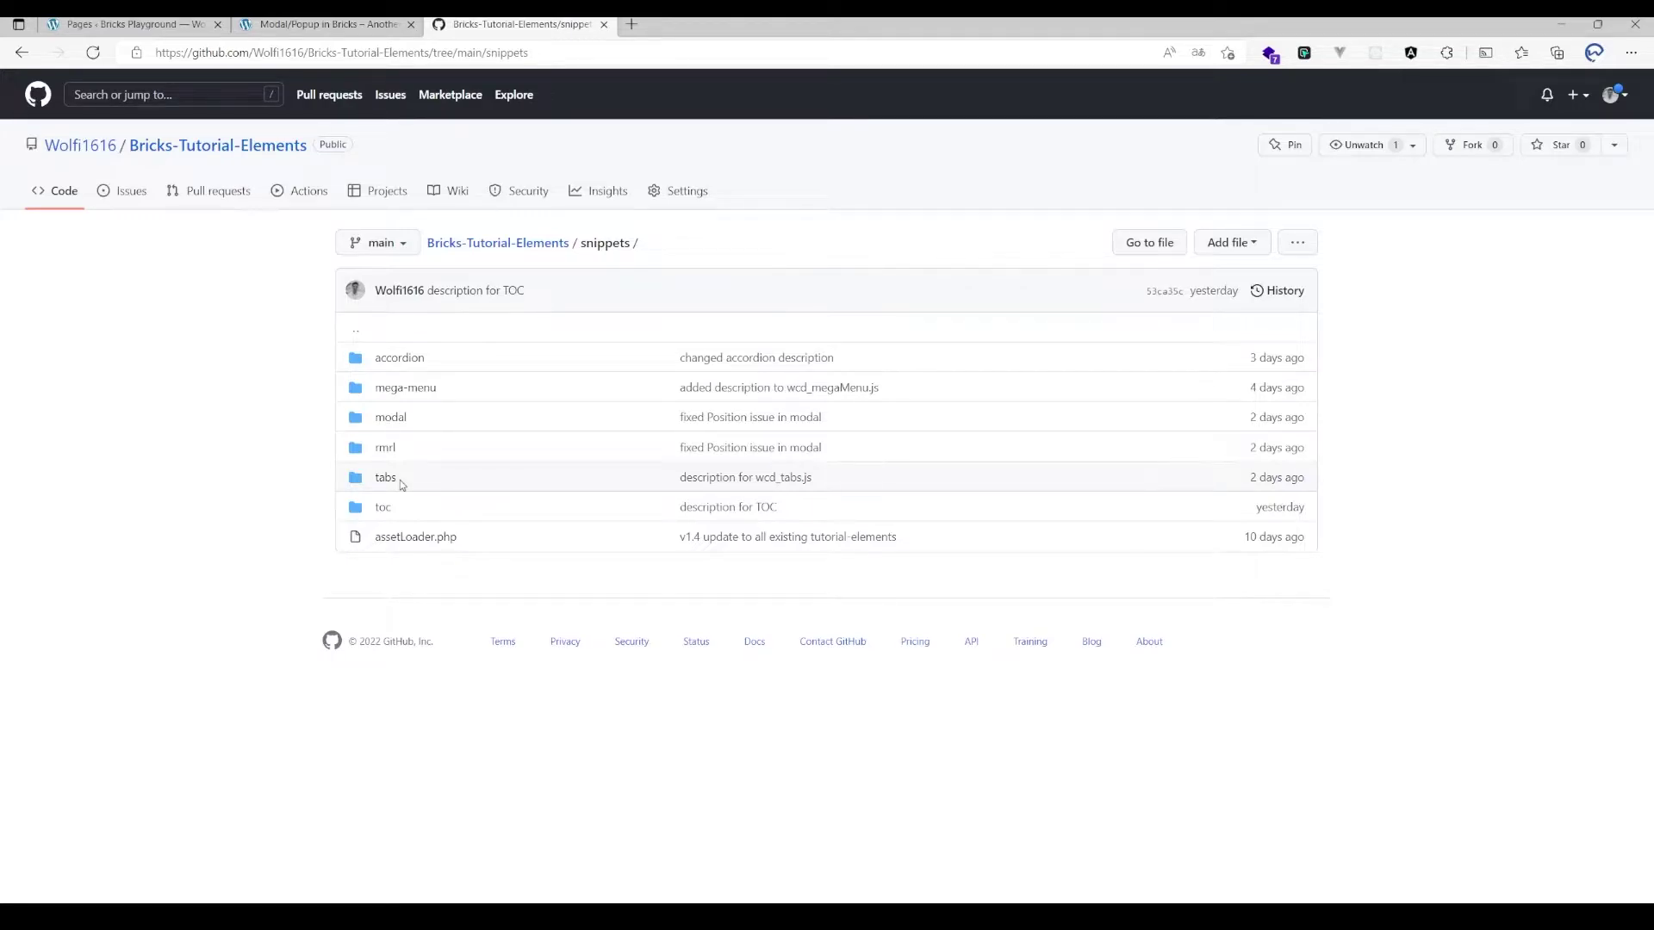
click(513, 243)
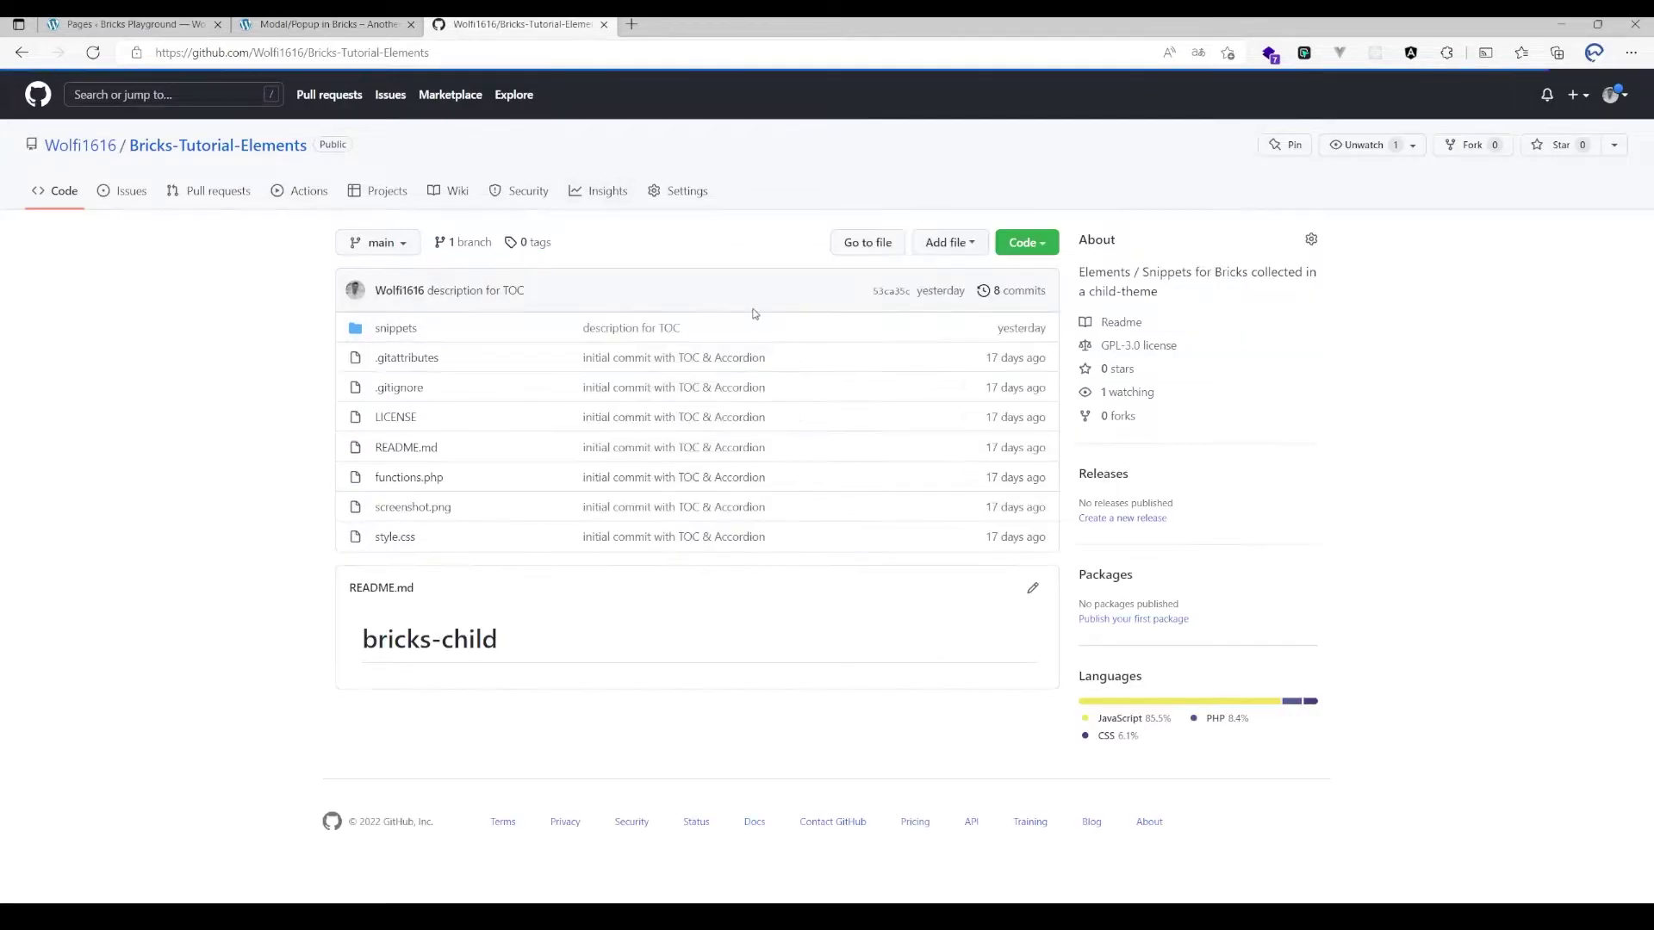
click(1038, 244)
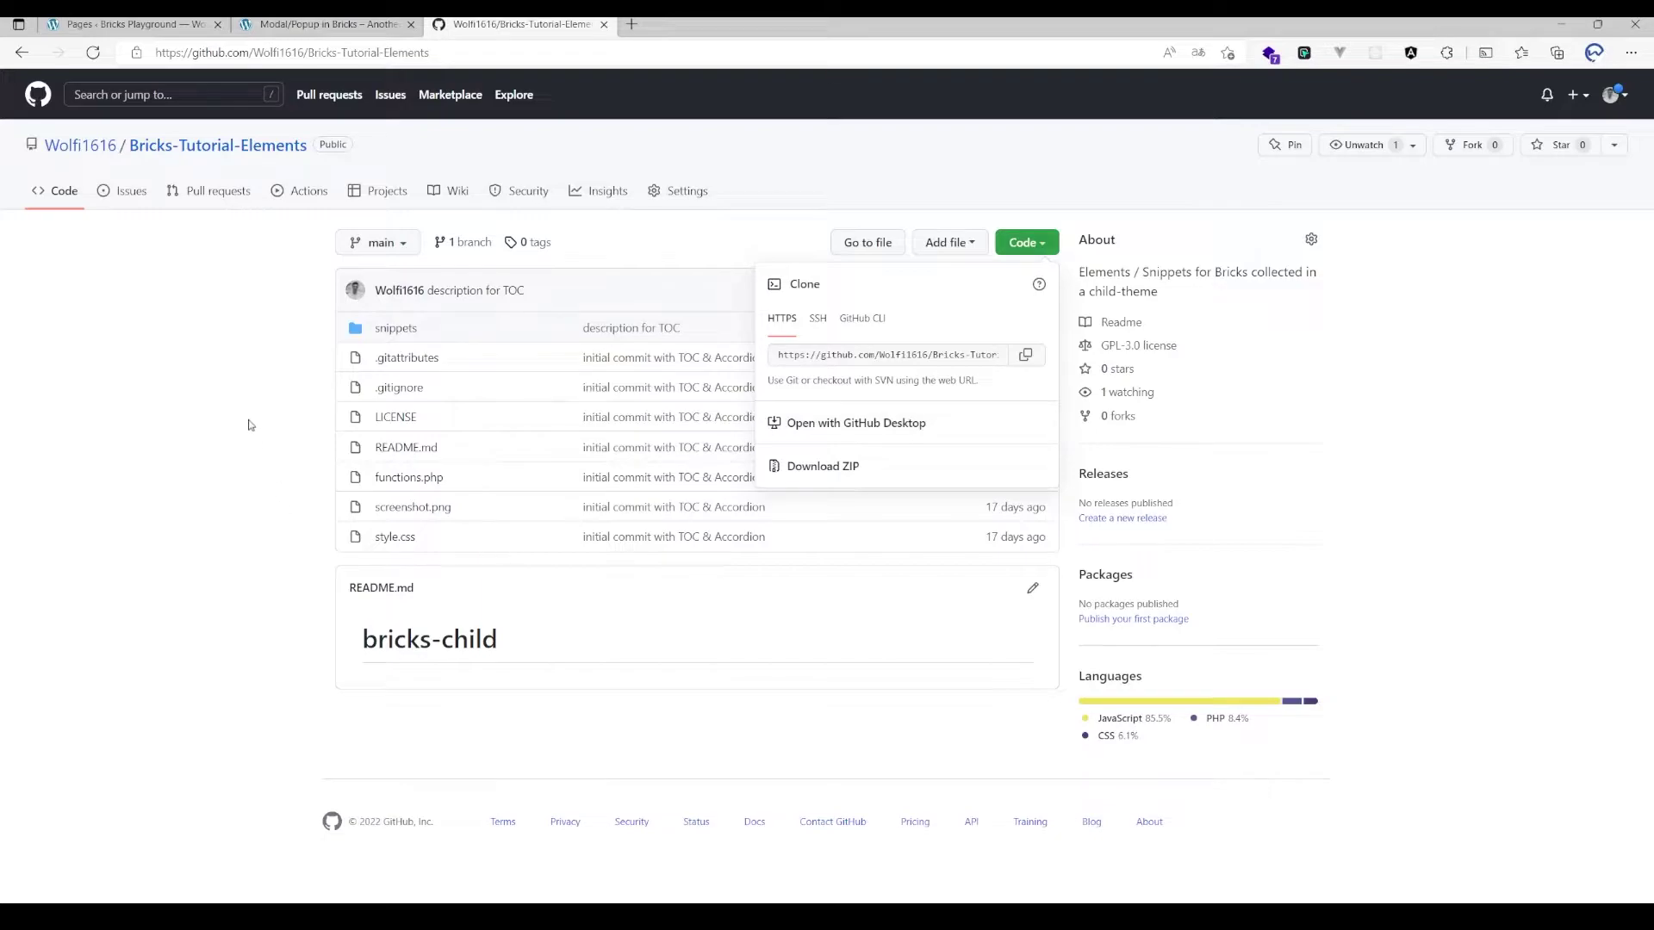
click(250, 426)
- Return to the Modal/Popup tutorial and expand its Enqueue & Initialize The Modal step
click(348, 27)
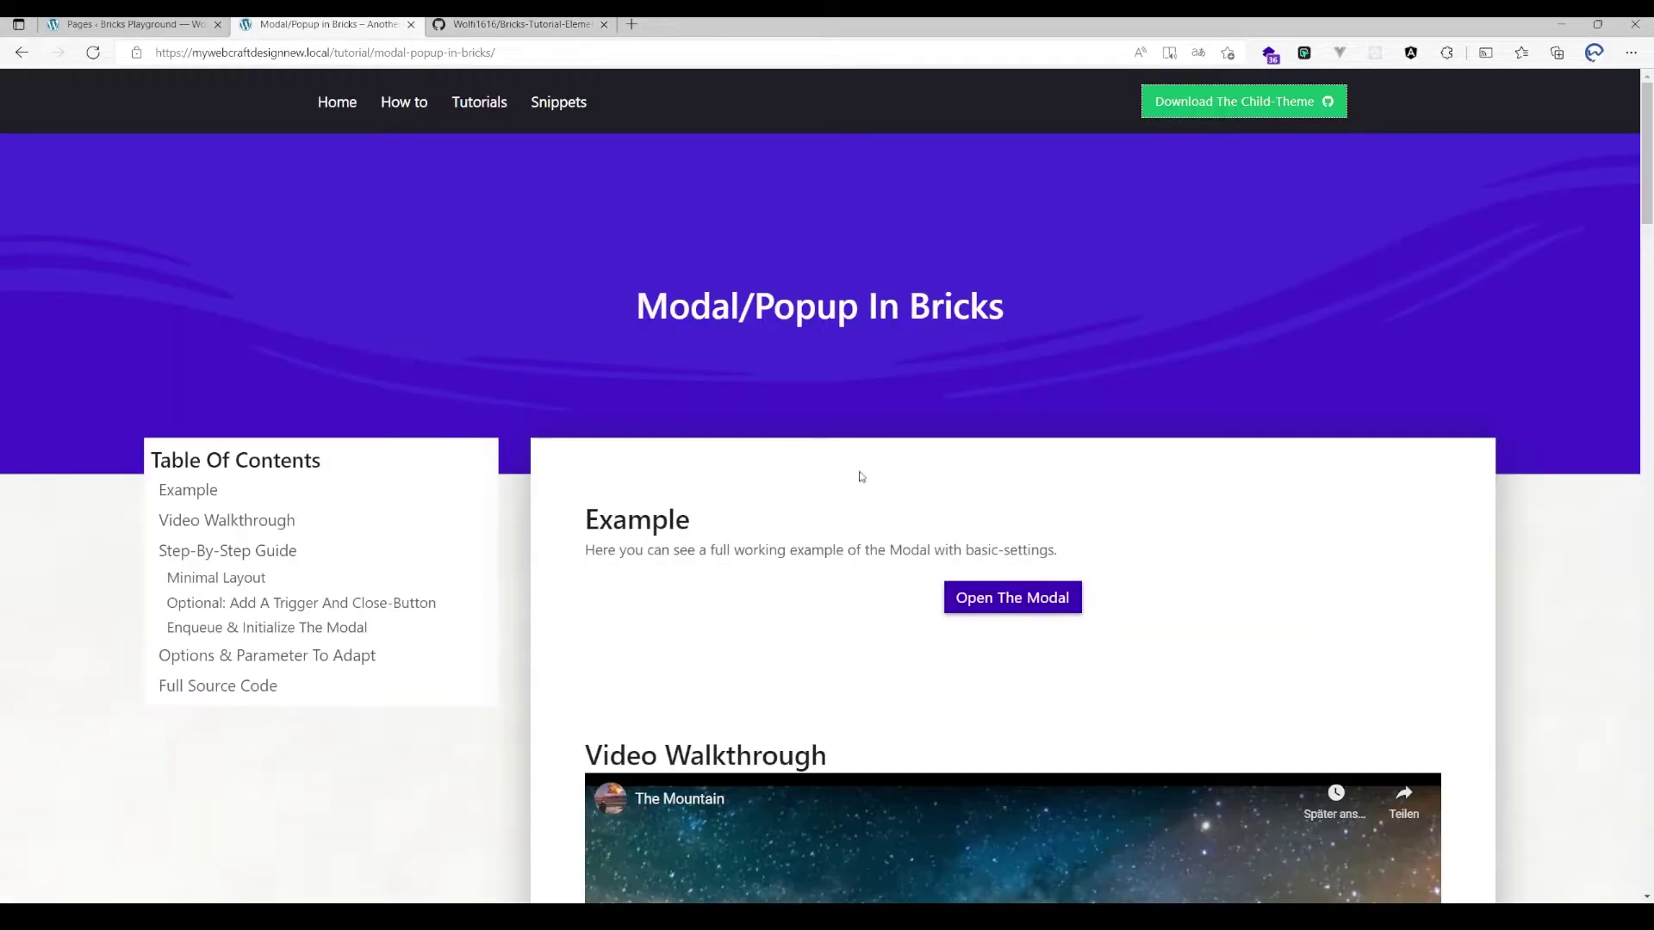
scroll(896, 517, down, 4)
scroll(894, 502, down, 4)
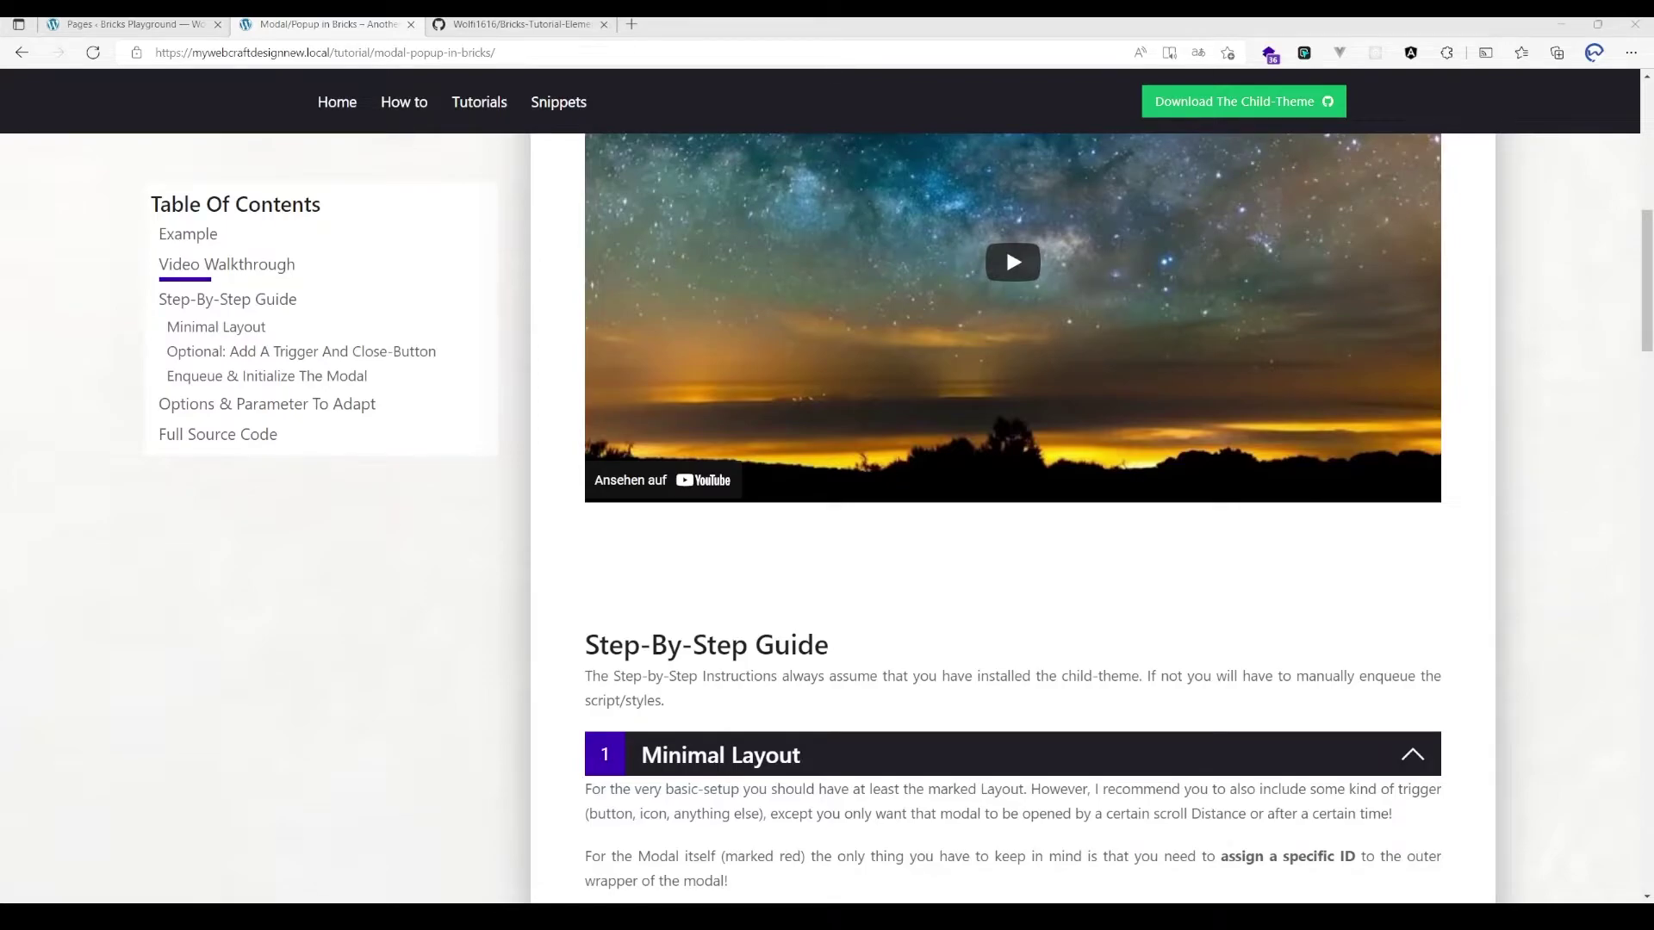
scroll(1005, 247, down, 7)
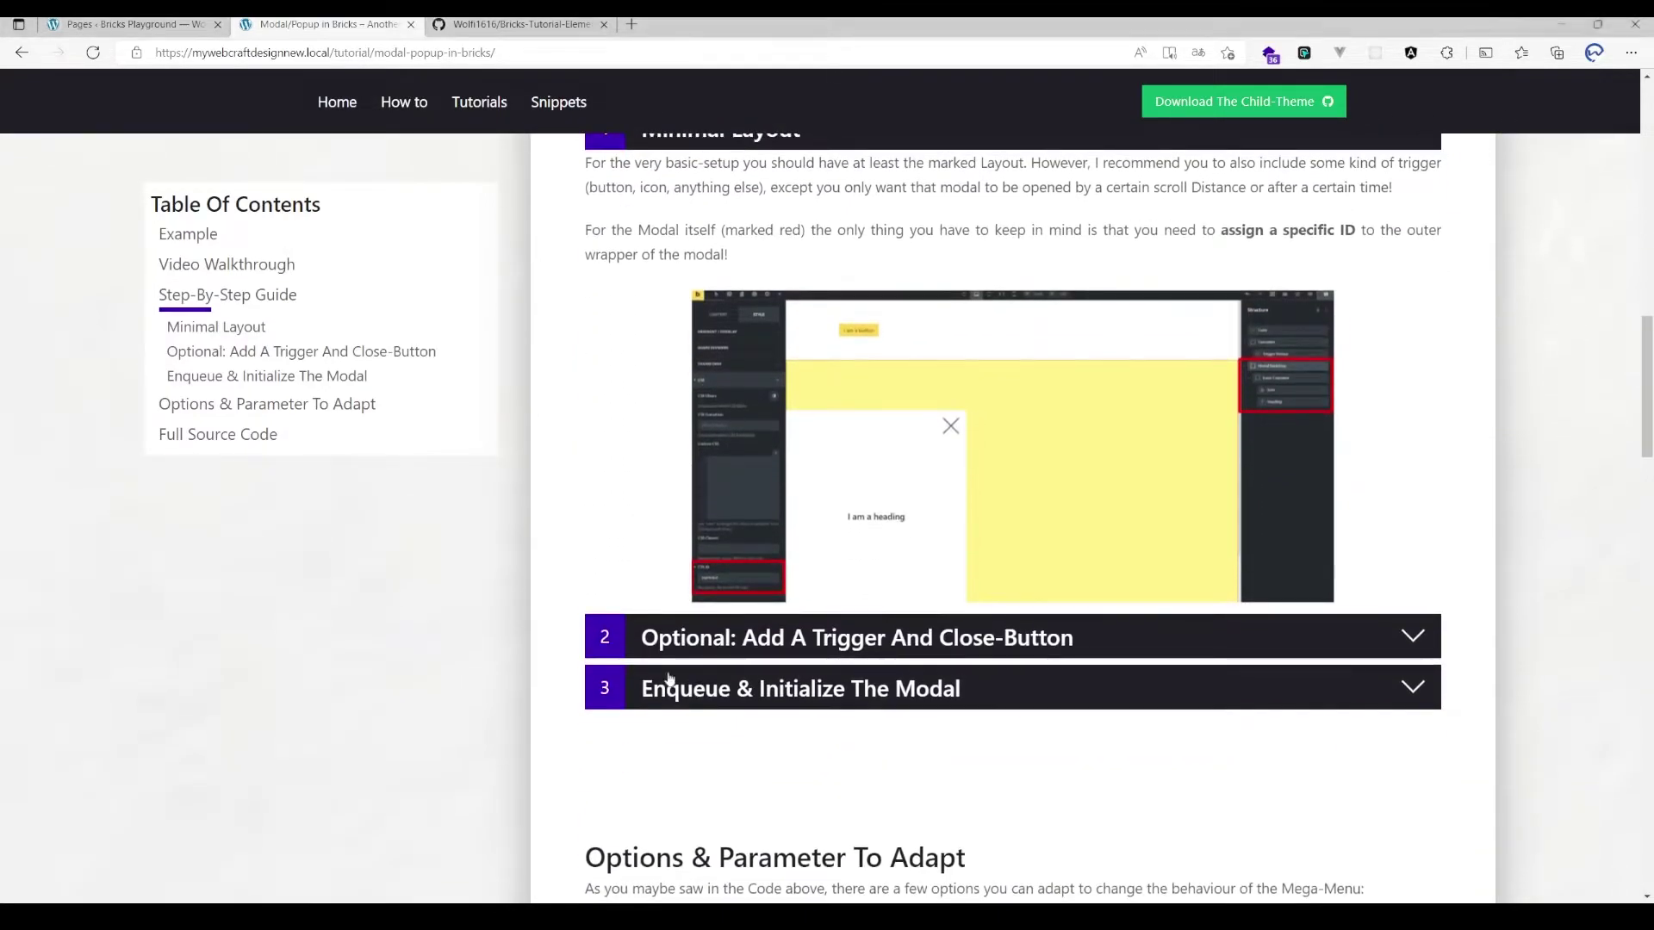
click(669, 687)
scroll(827, 430, down, 3)
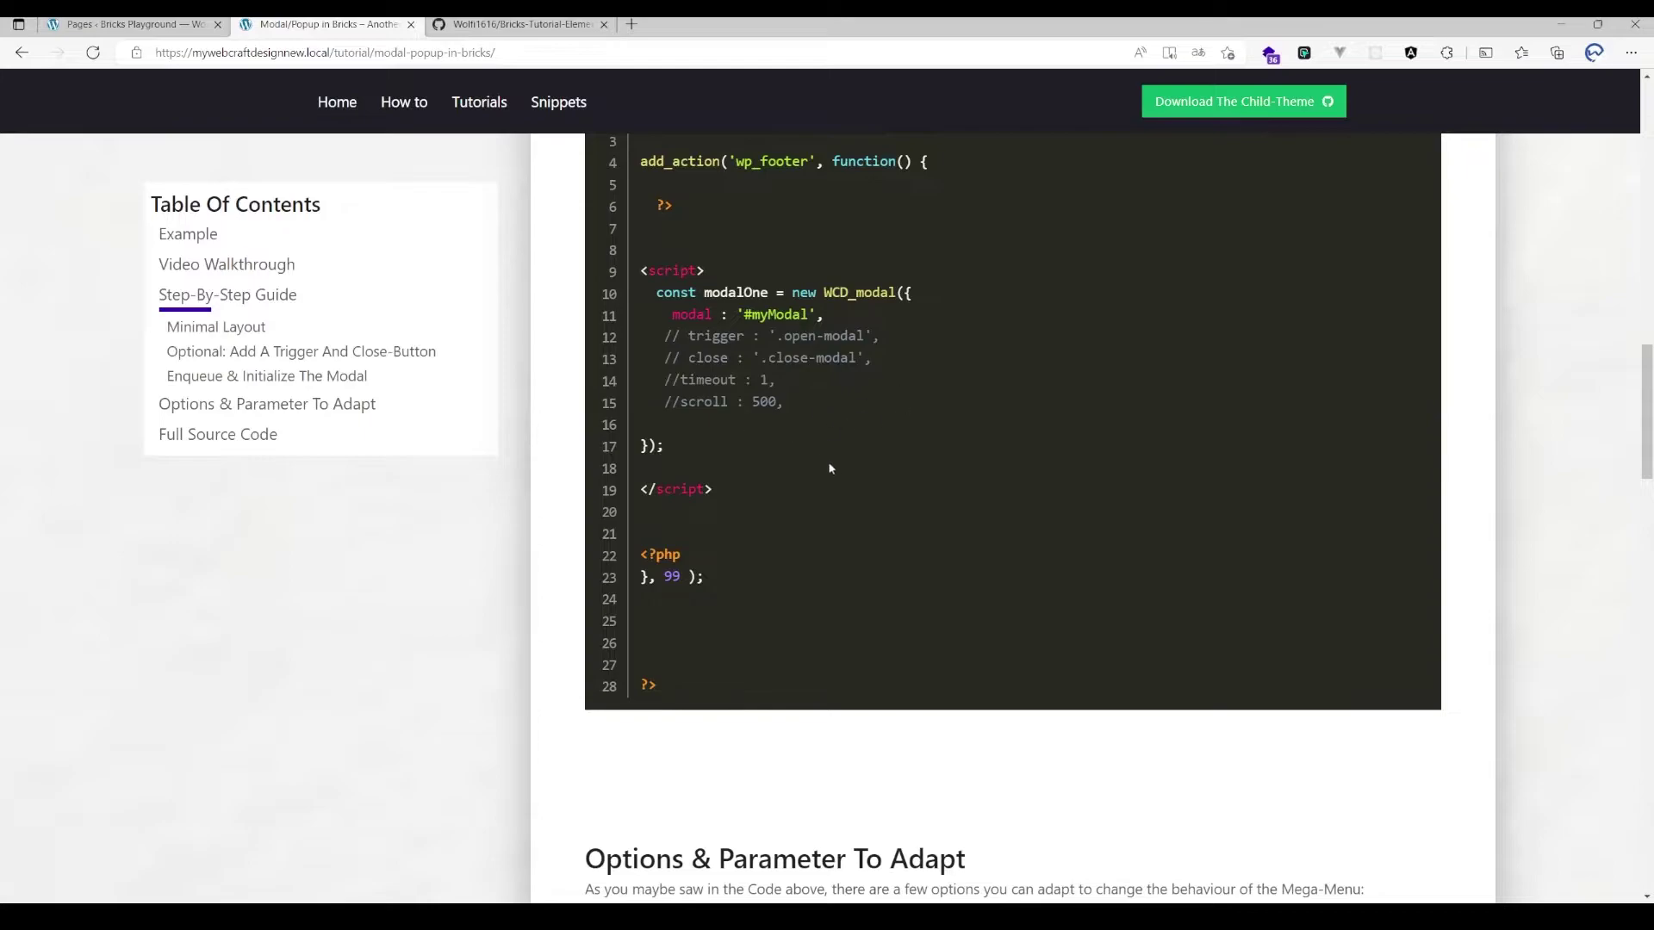
scroll(732, 682, up, 1)
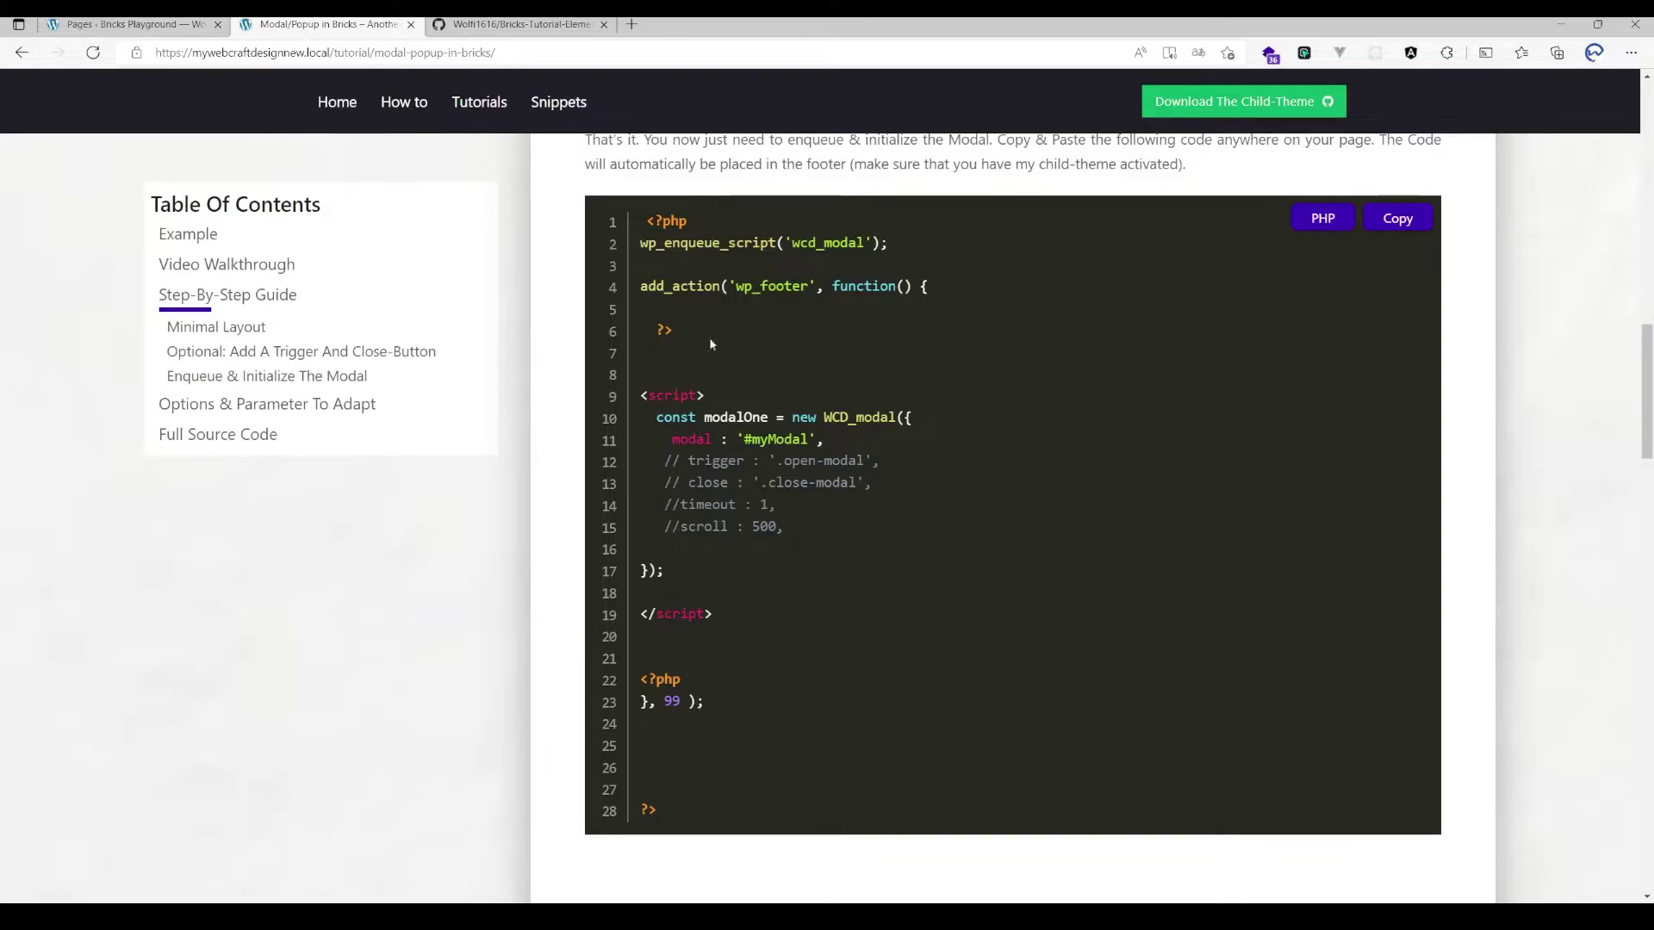
scroll(727, 388, up, 5)
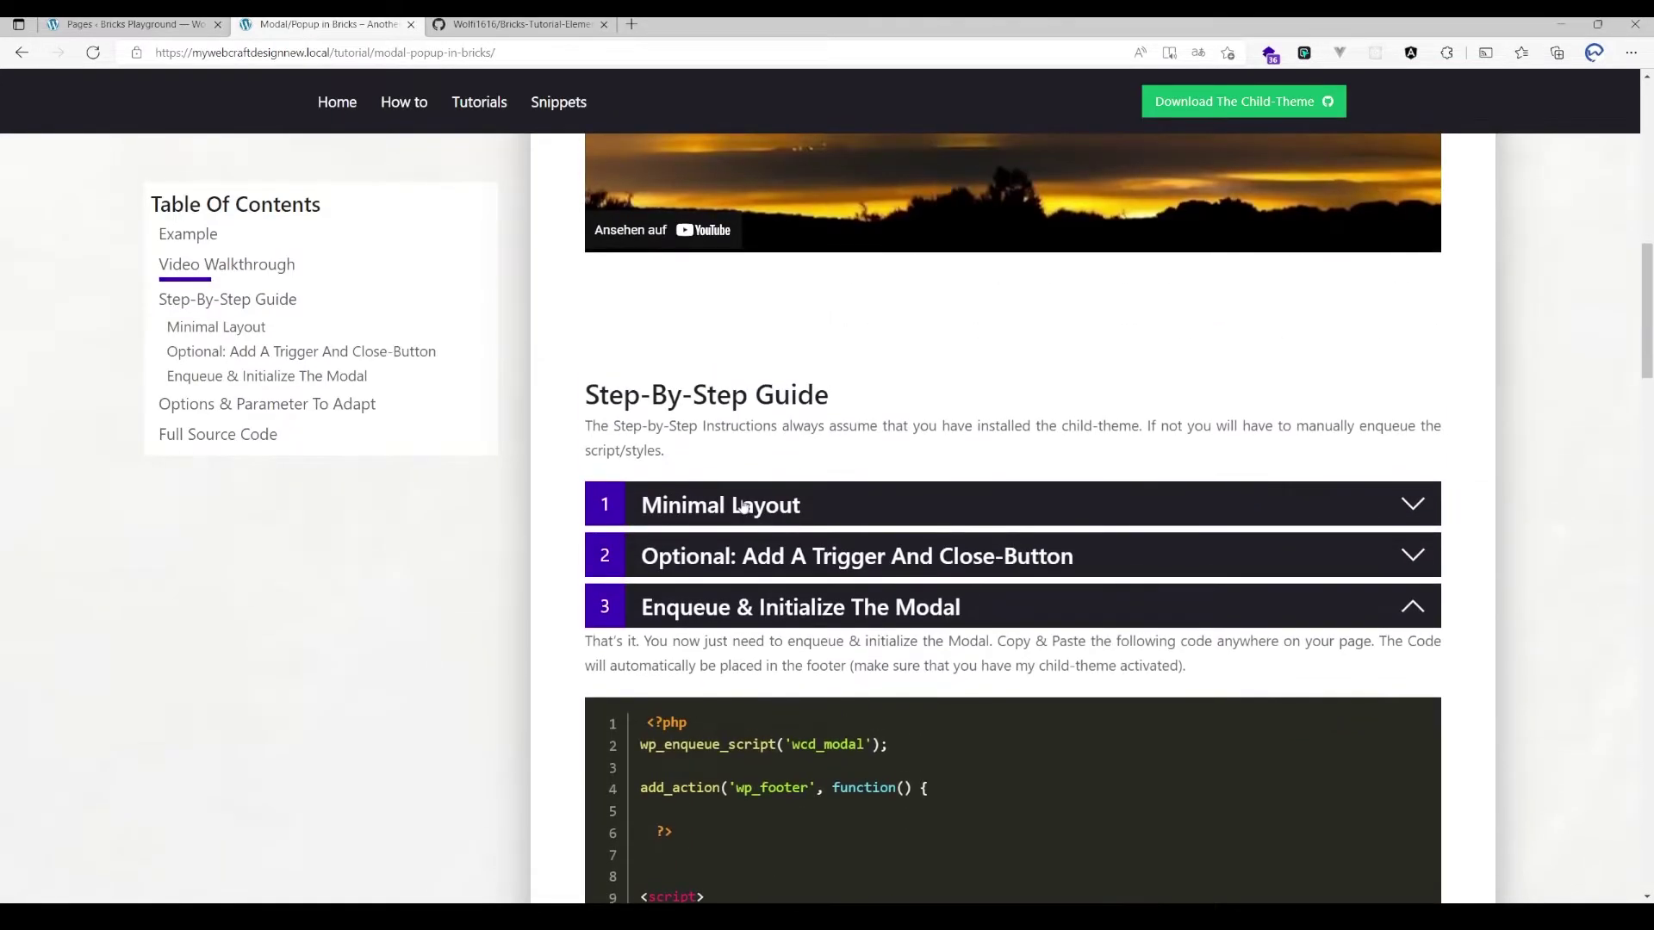
- Expand the Minimal Layout step and open the example 'I'm a Popup!' modal
click(744, 506)
scroll(855, 594, down, 3)
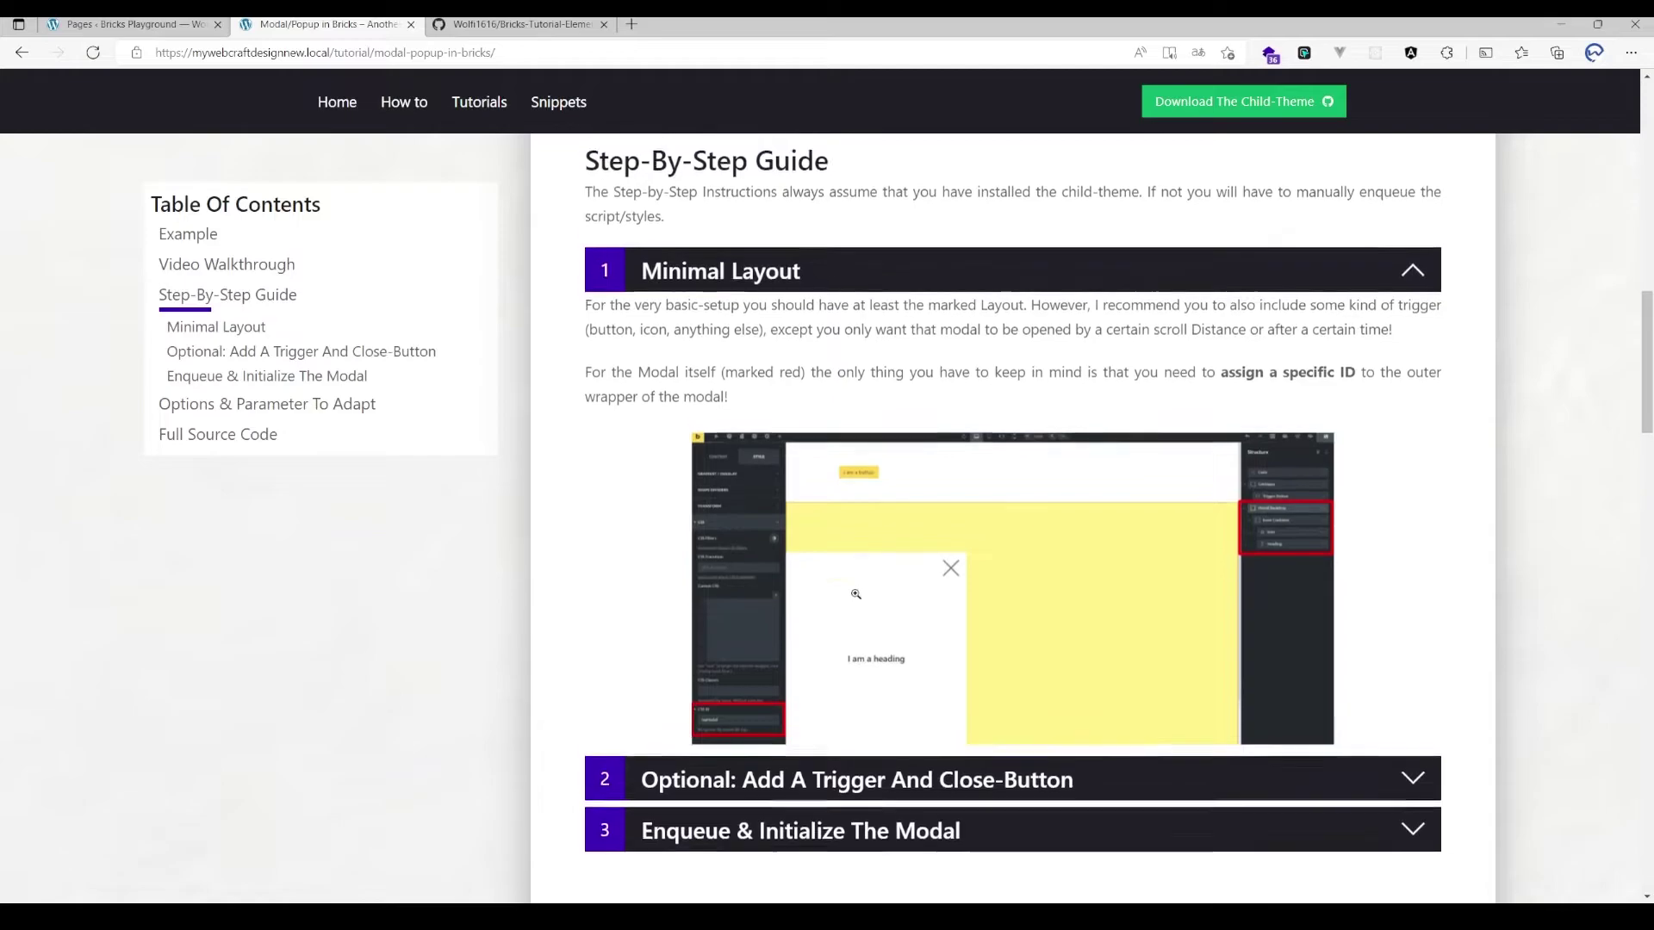
scroll(855, 594, up, 1)
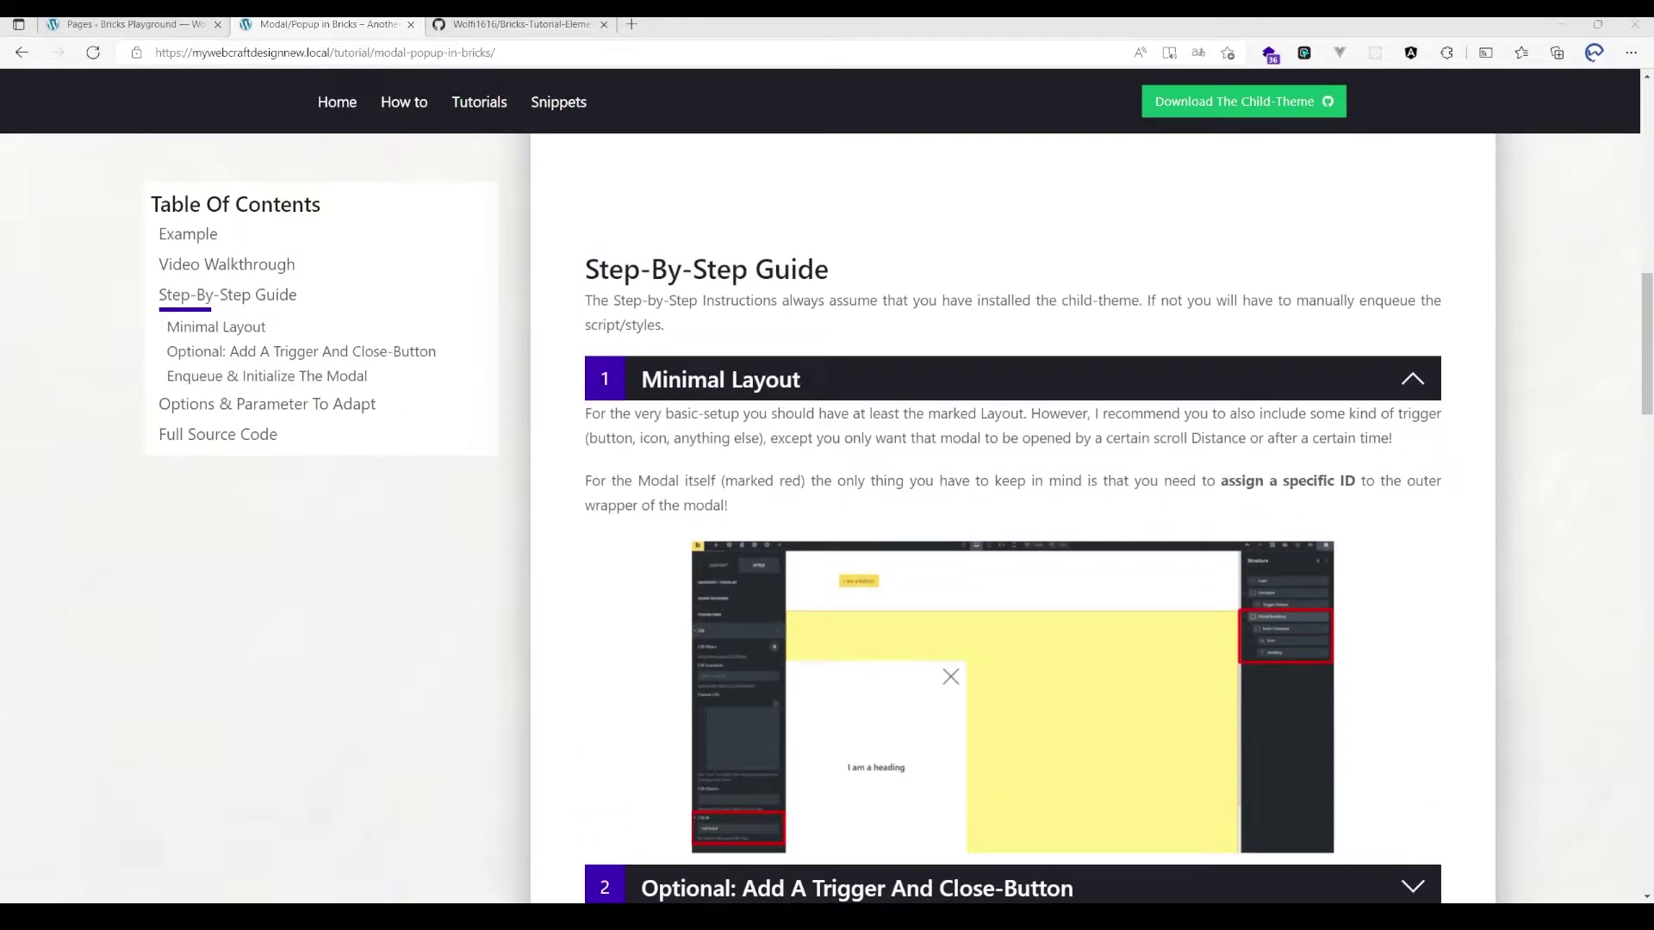
scroll(353, 327, up, 10)
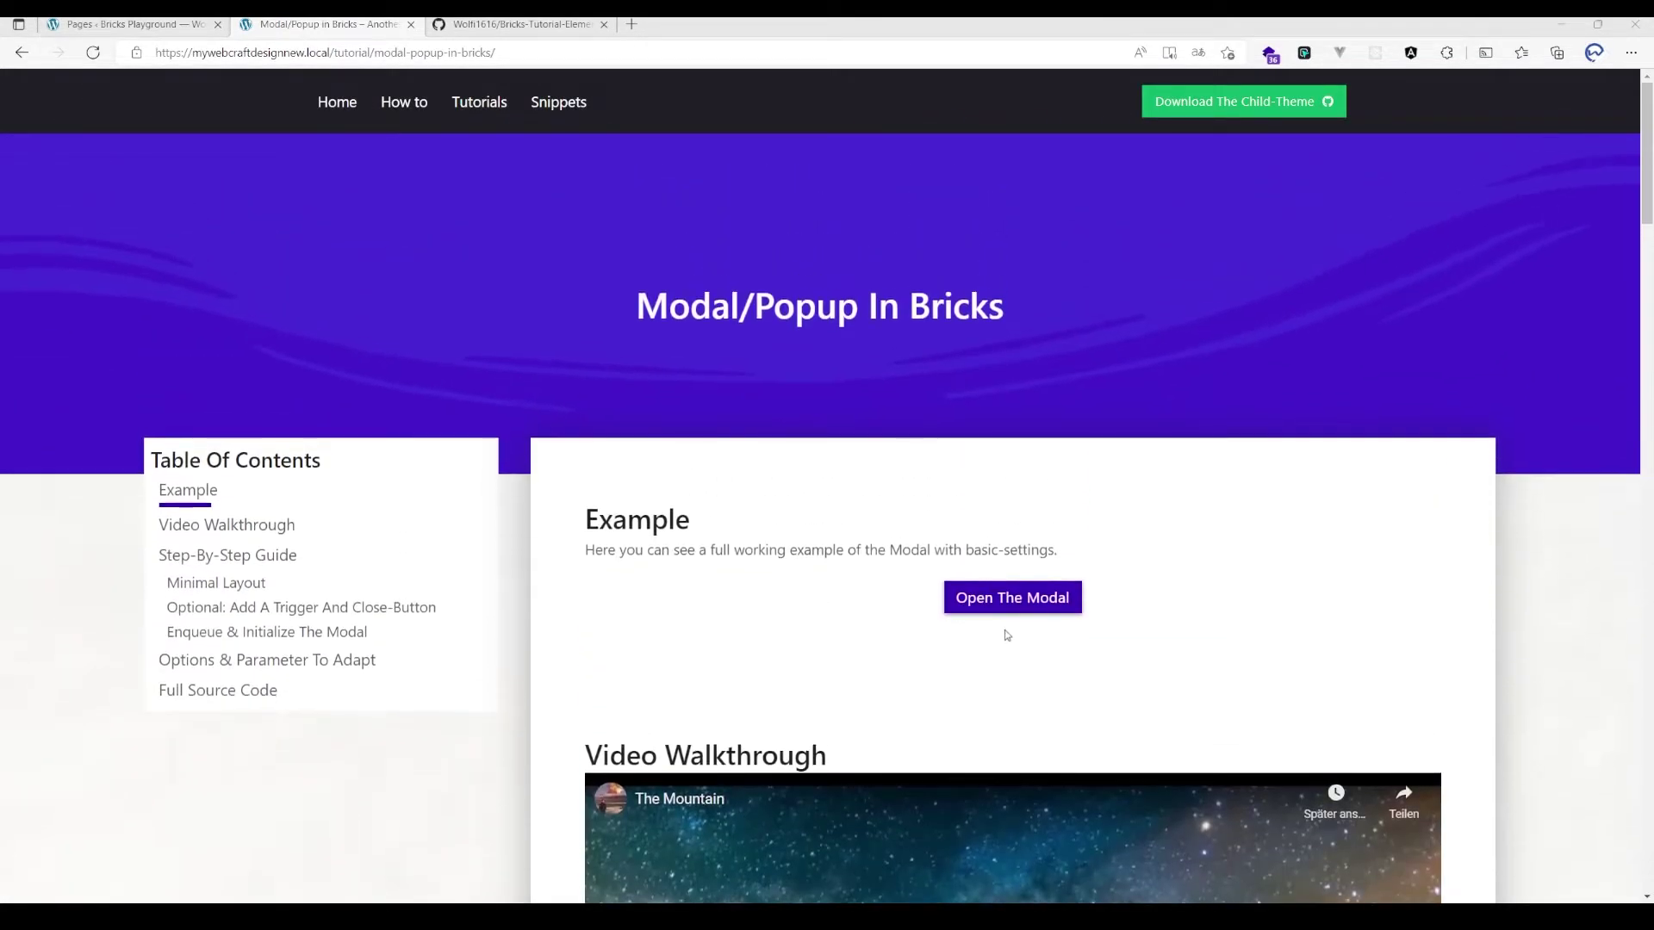
click(1006, 596)
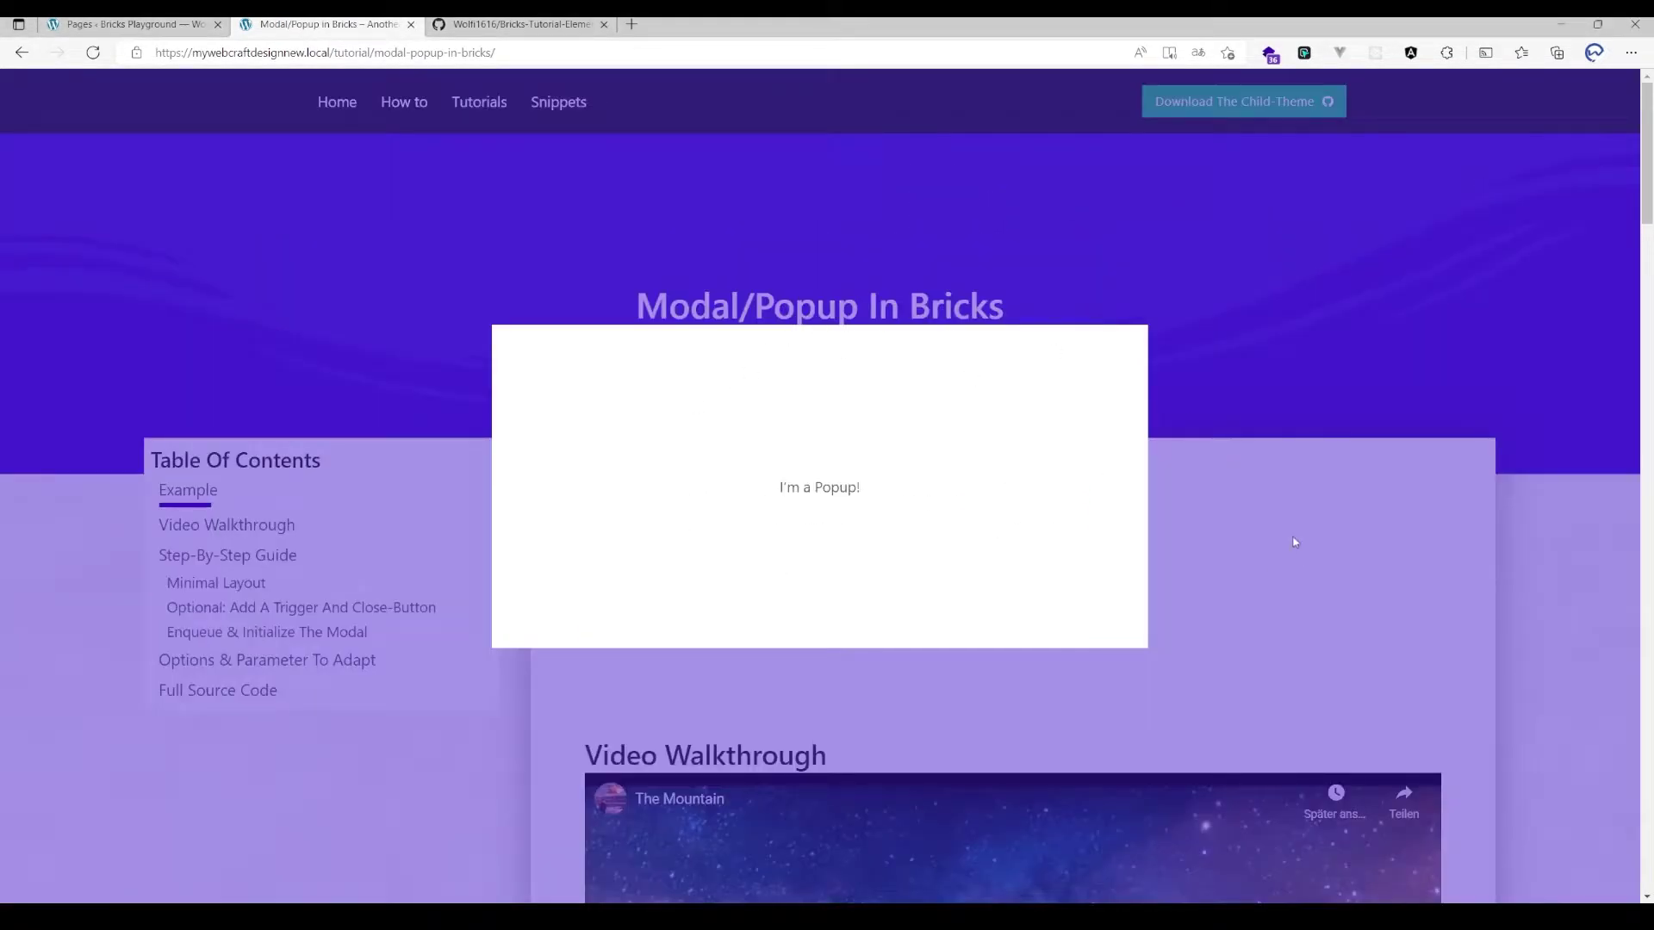
click(1336, 452)
click(1026, 608)
- Close the demo popup, publish a new WordPress page titled 'Popup', and load it in Bricks
click(1206, 591)
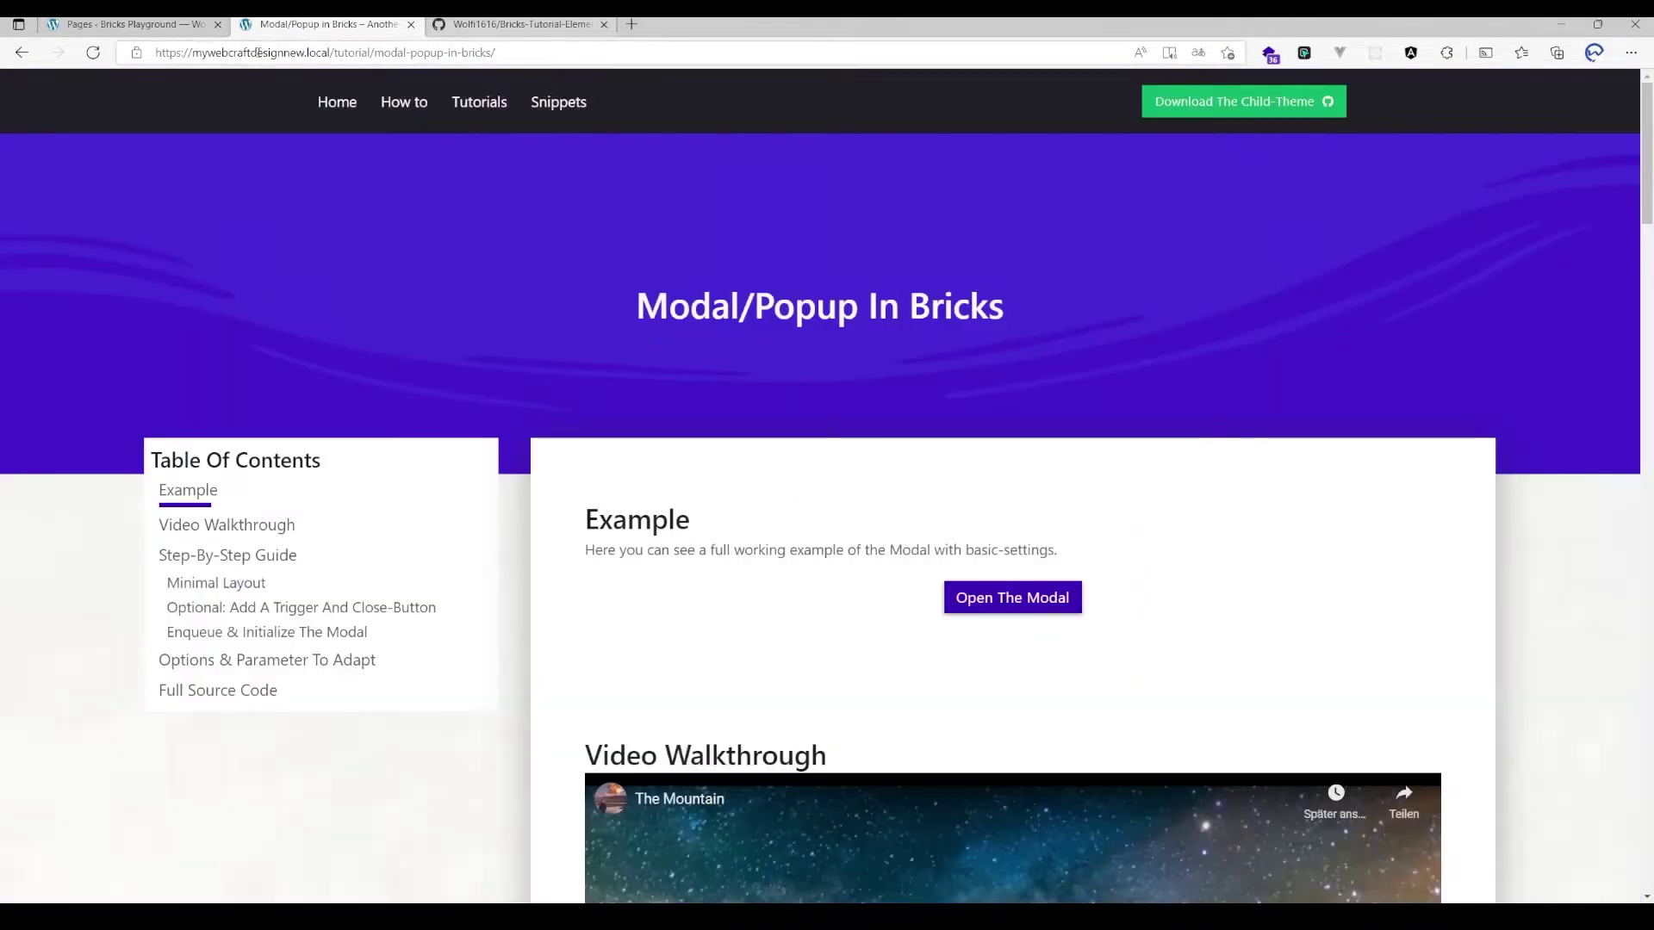
click(115, 23)
click(230, 123)
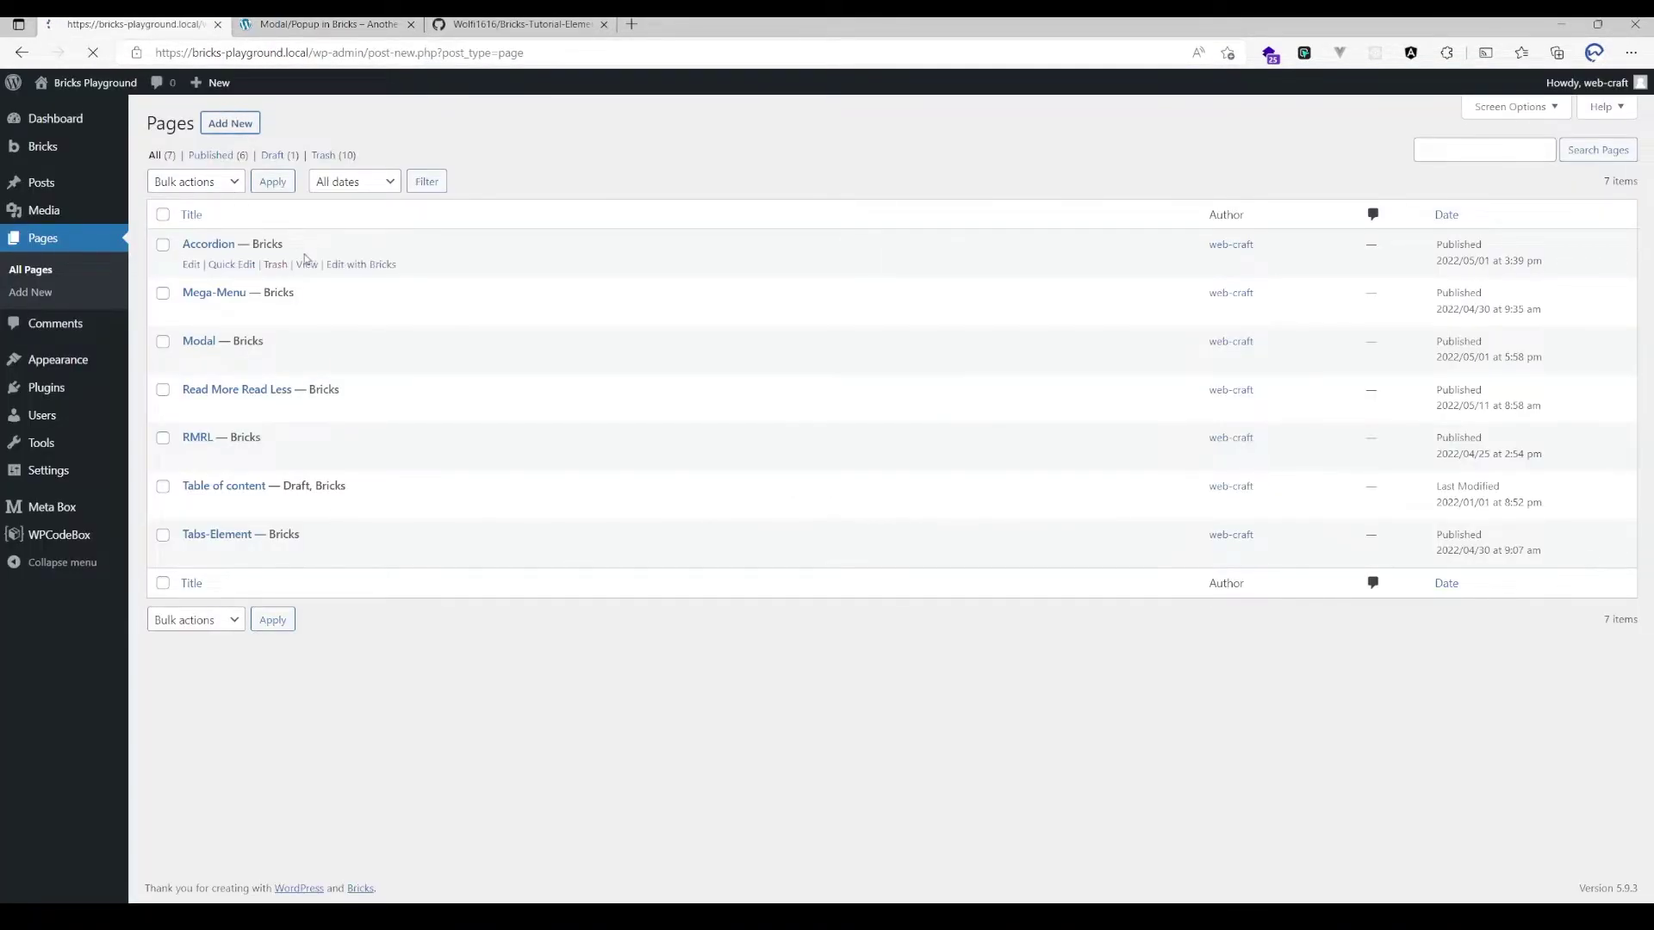
text(Popup)
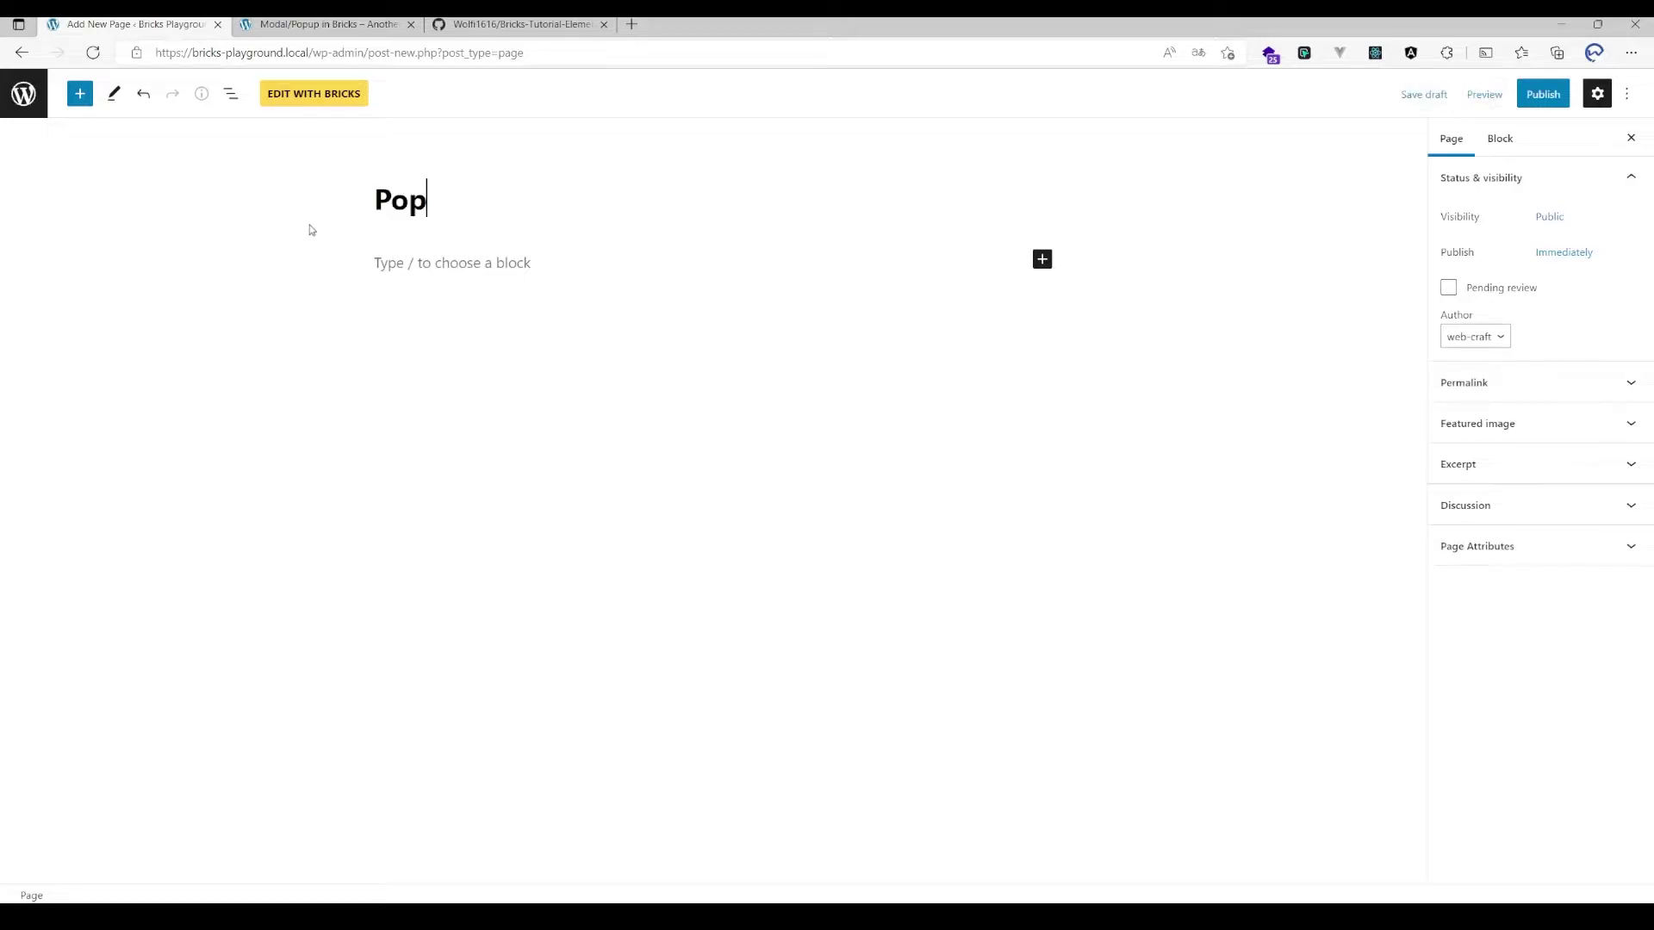
click(1550, 99)
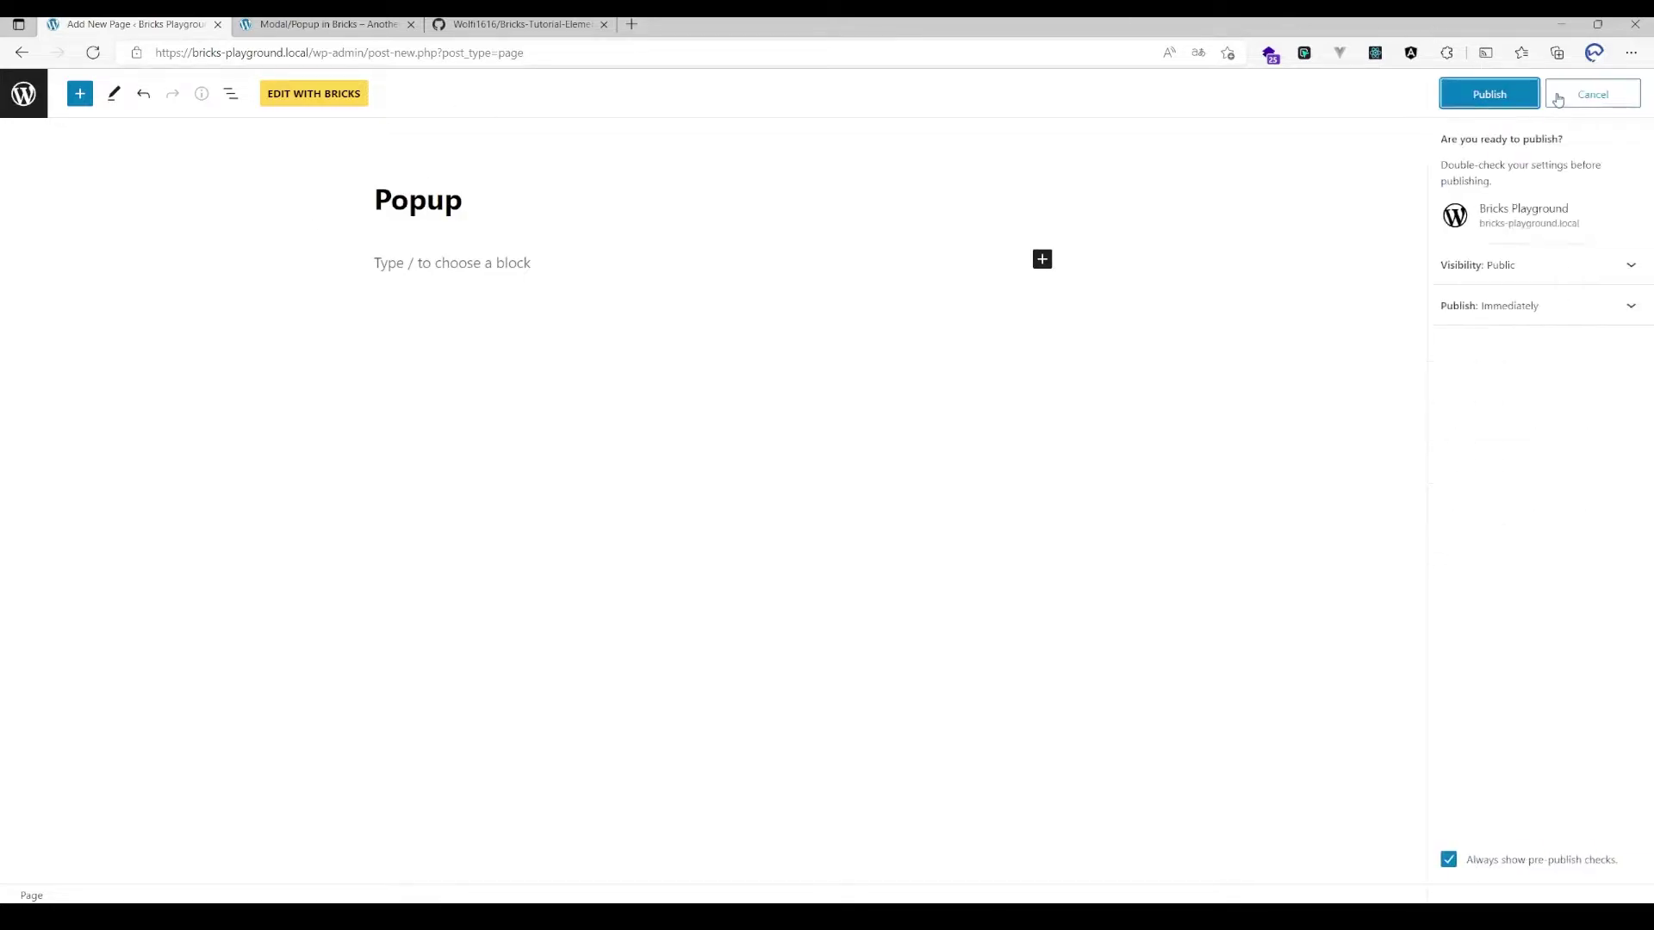
click(1523, 101)
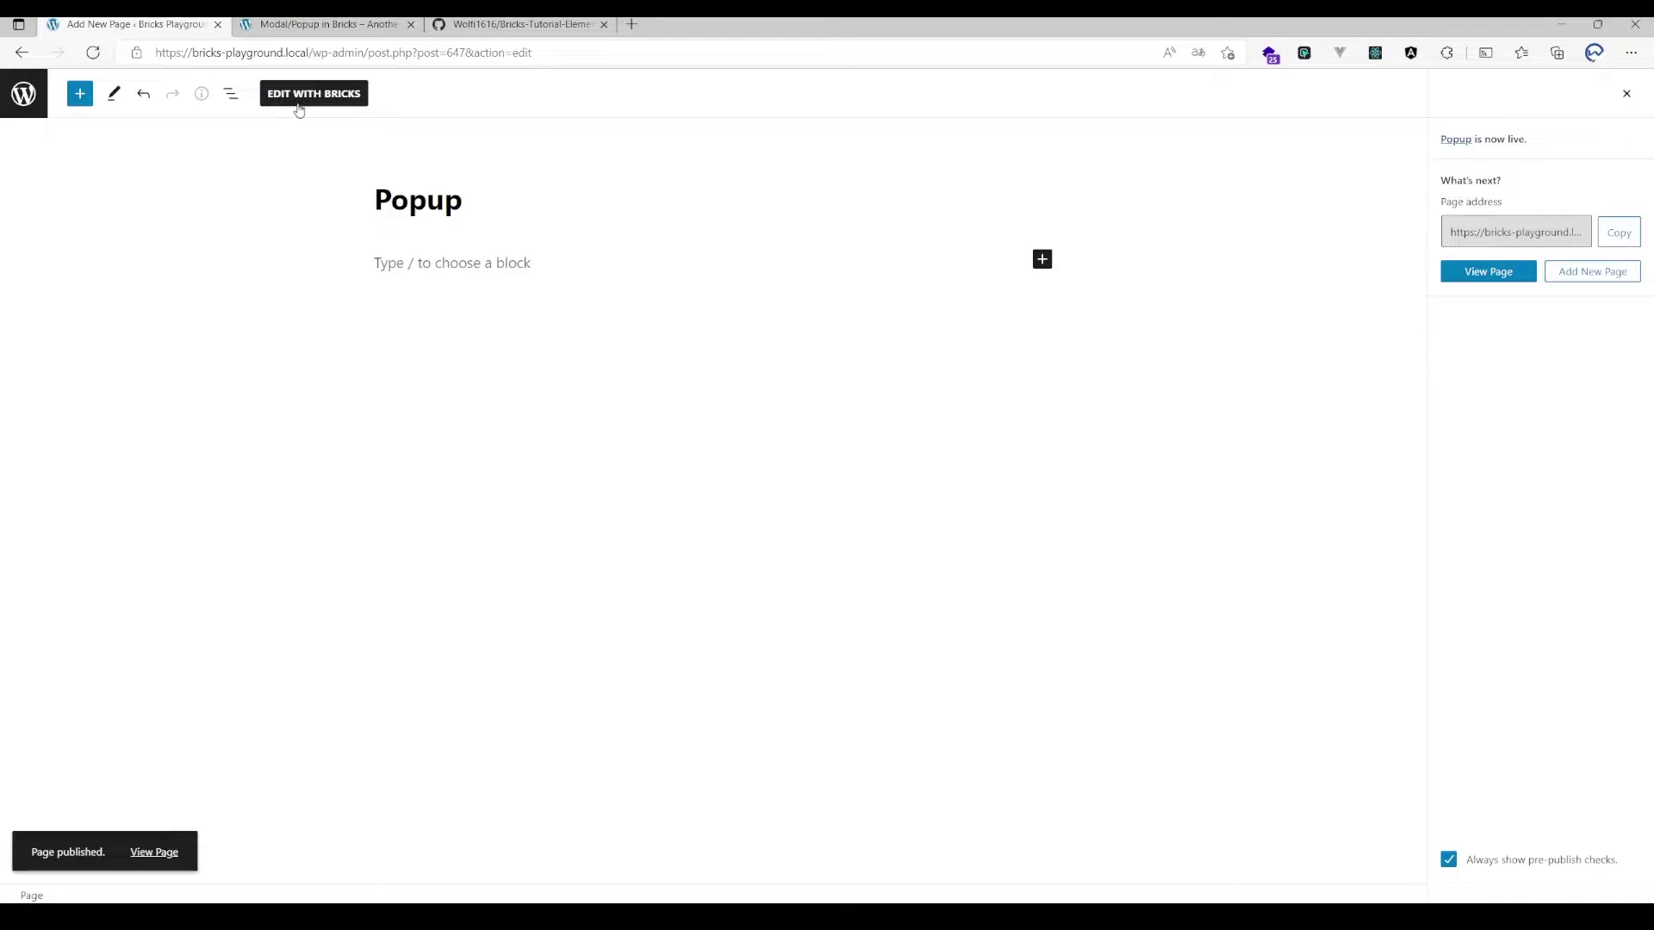
click(297, 95)
click(315, 26)
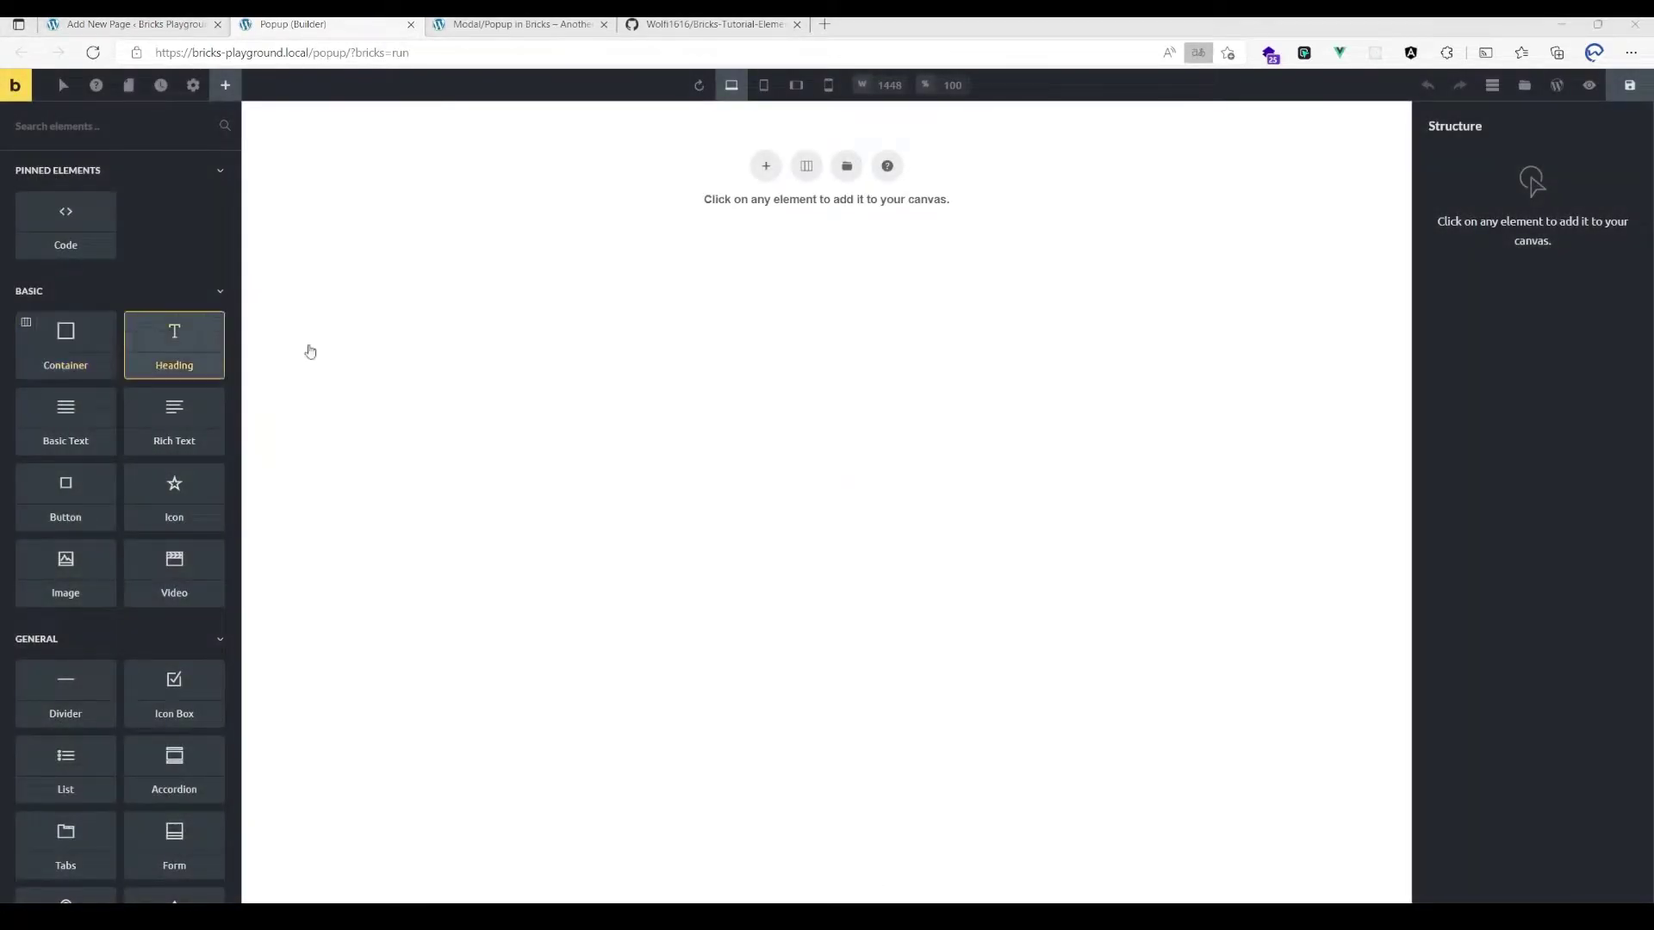
- Add a Container to the empty canvas, nest a second Container inside it, and select the outer one
click(767, 163)
click(512, 153)
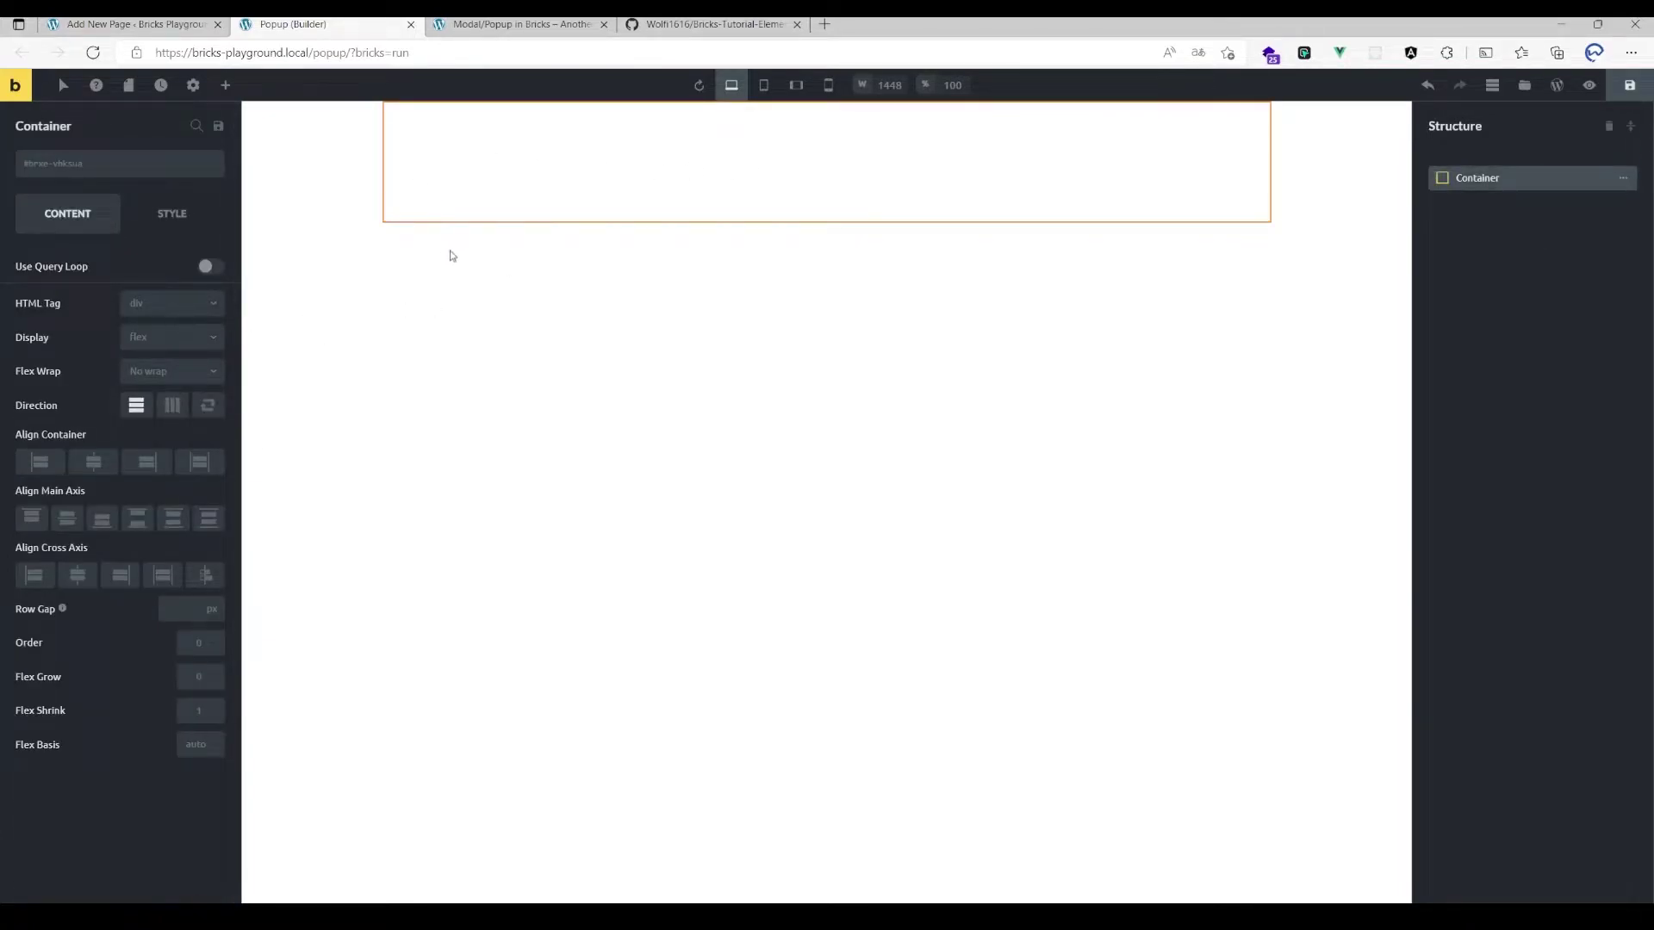
click(225, 84)
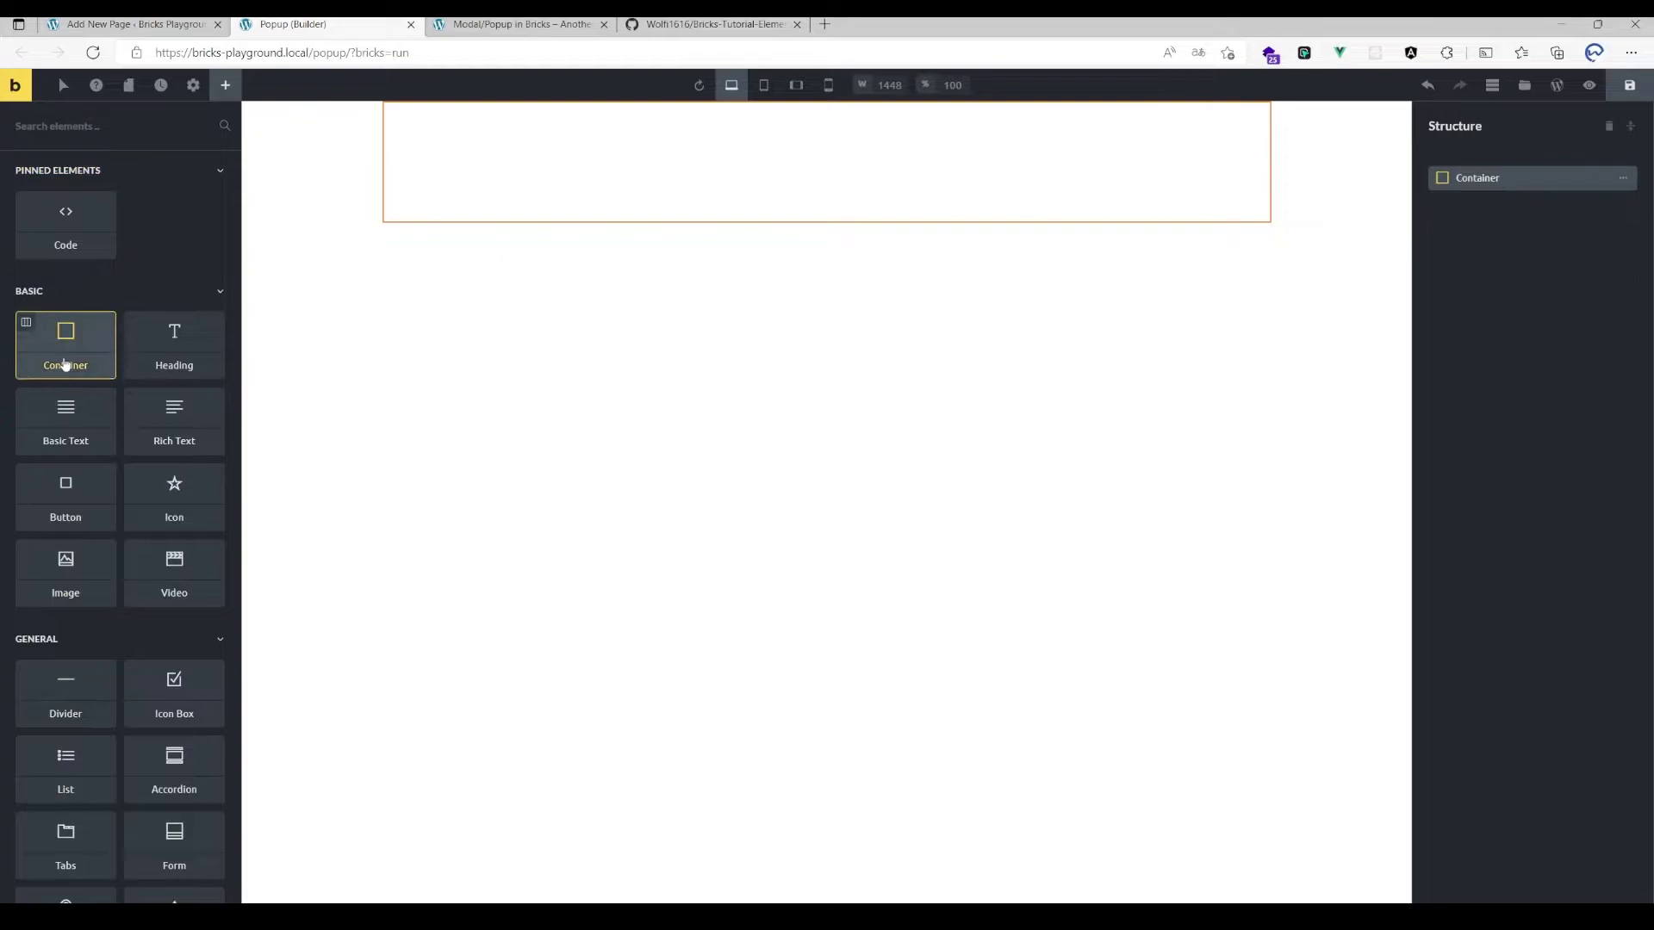
click(63, 360)
click(675, 199)
click(604, 254)
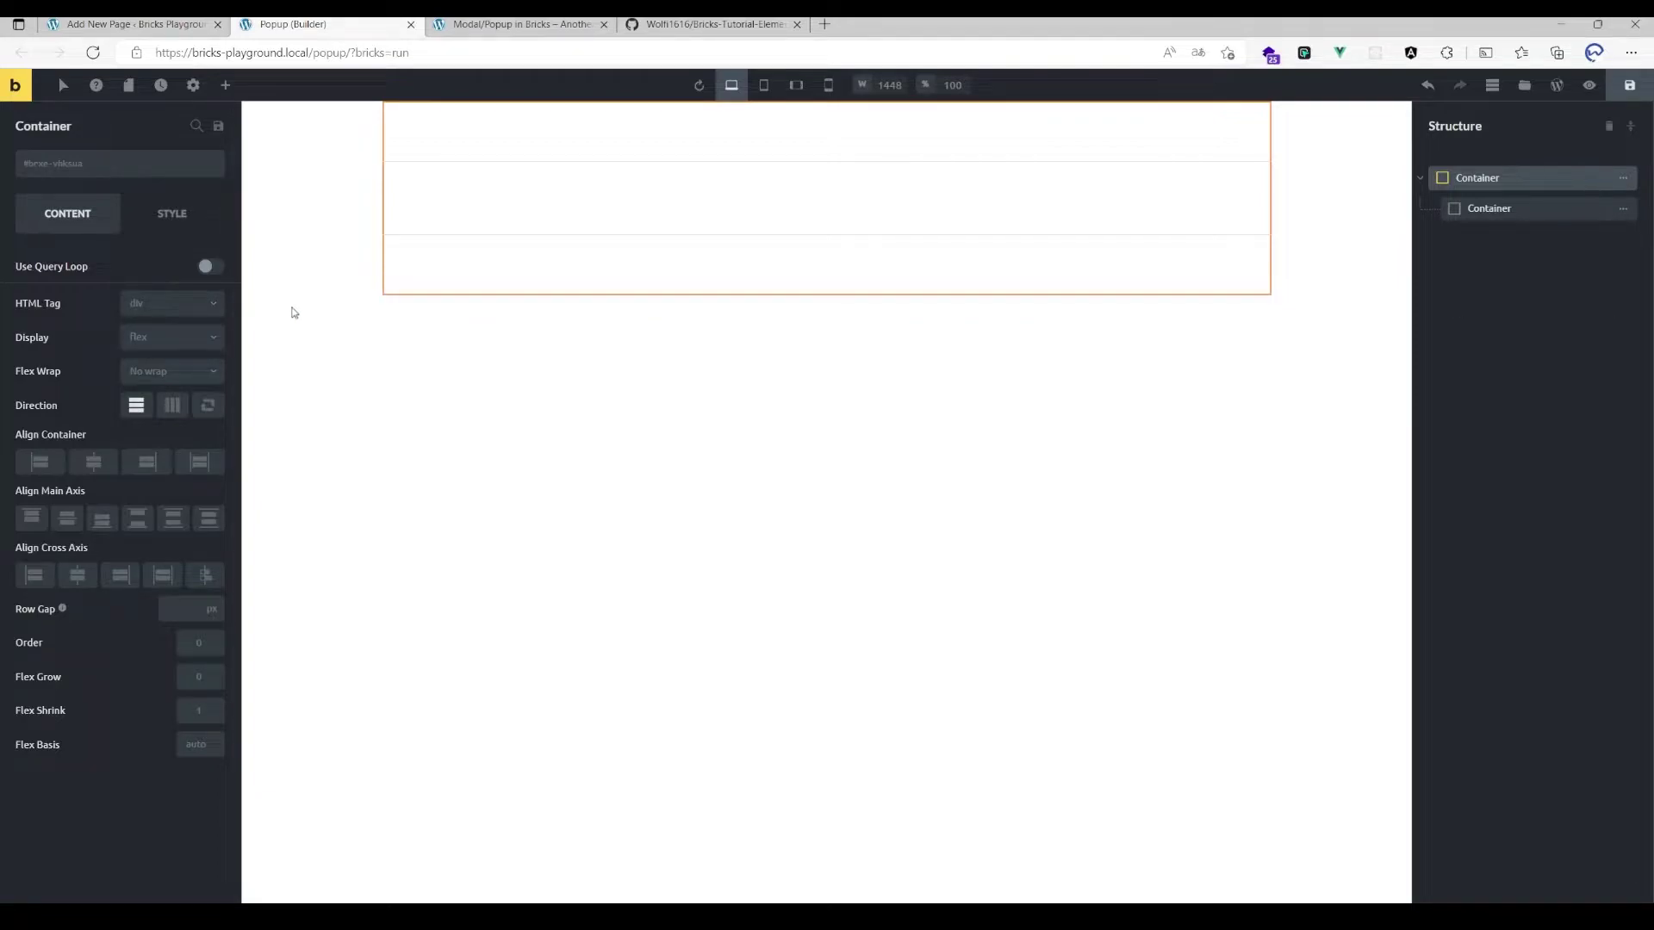
- Set the outer container's width to 100vw and height to 100vh
click(179, 223)
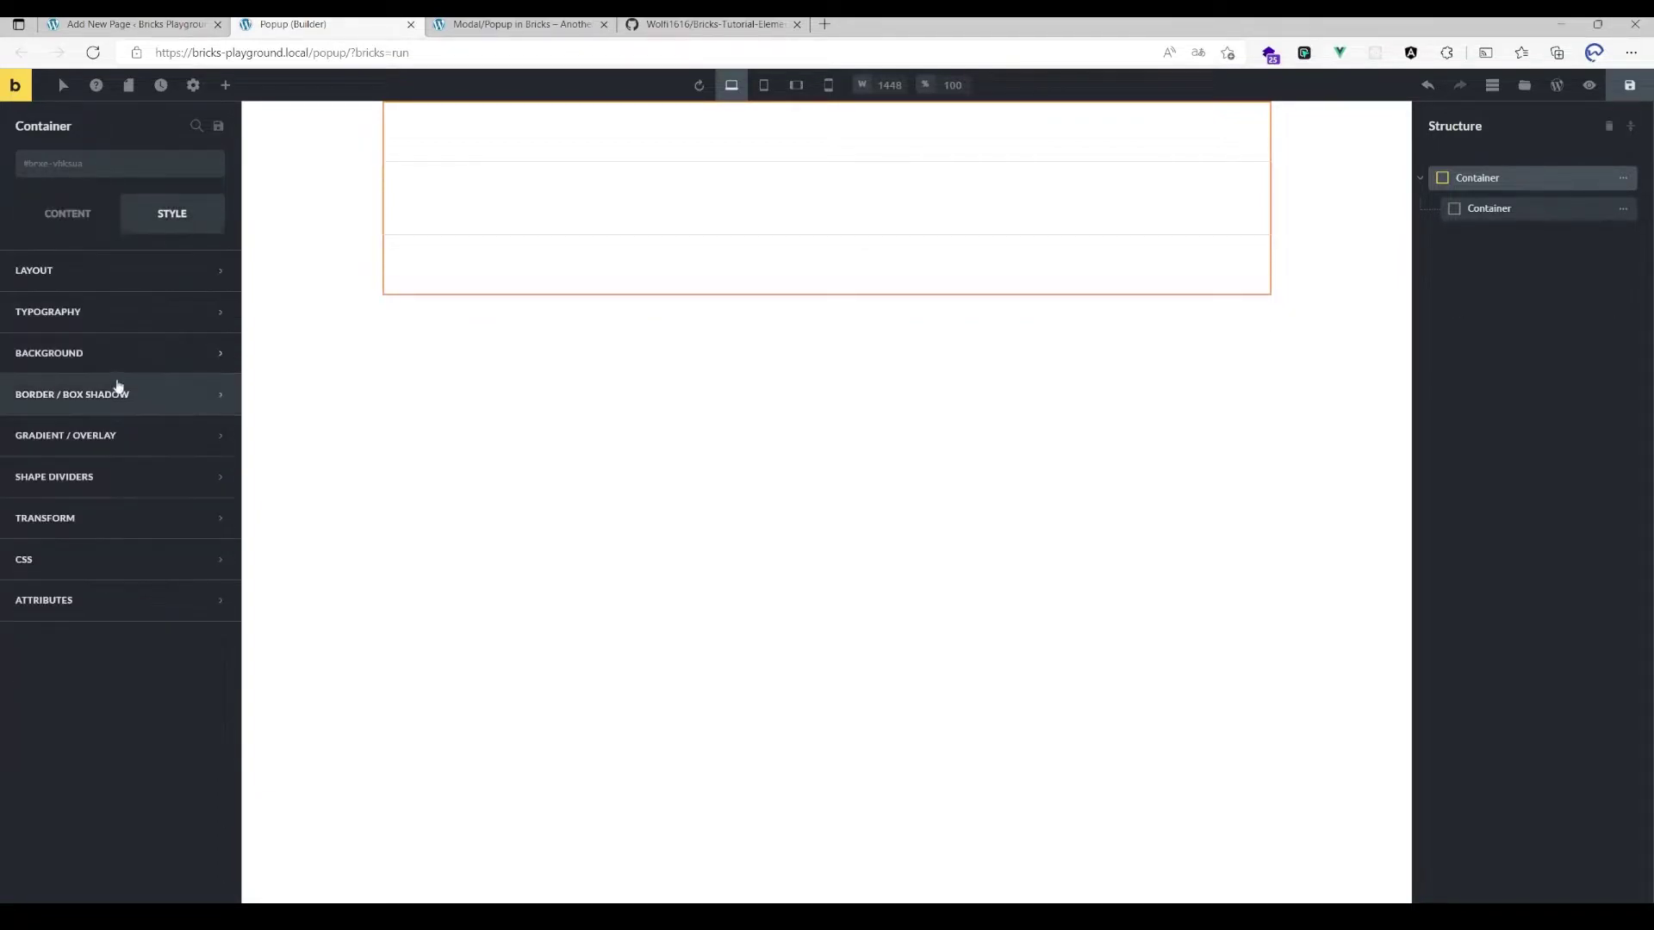
click(122, 568)
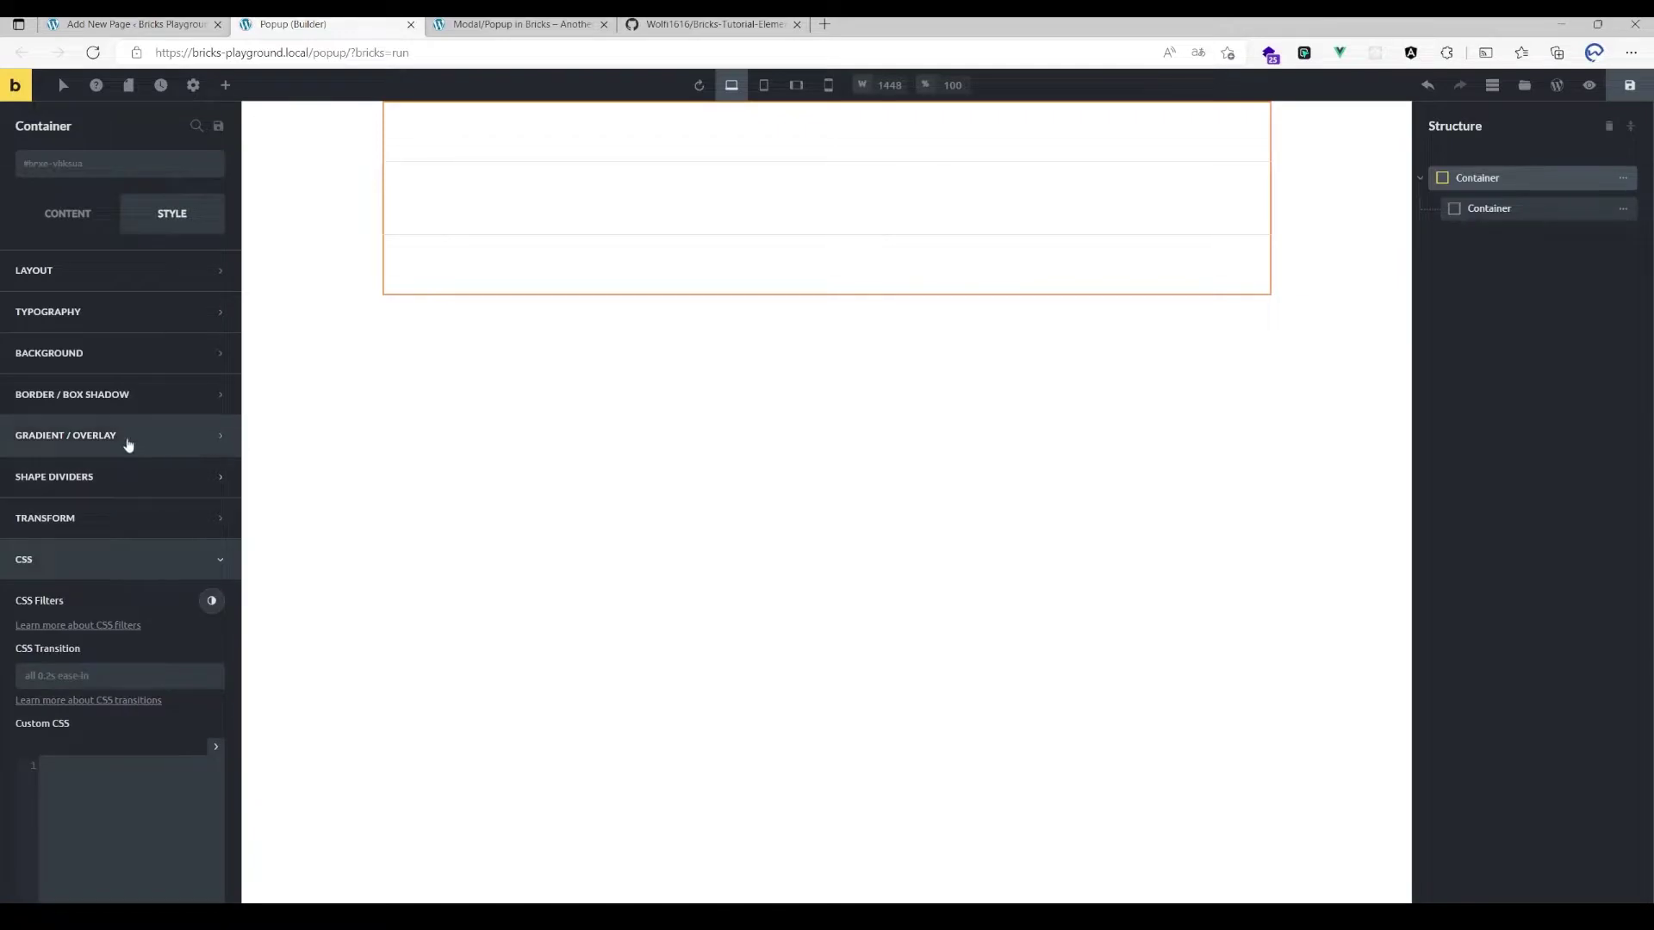
click(114, 272)
click(169, 551)
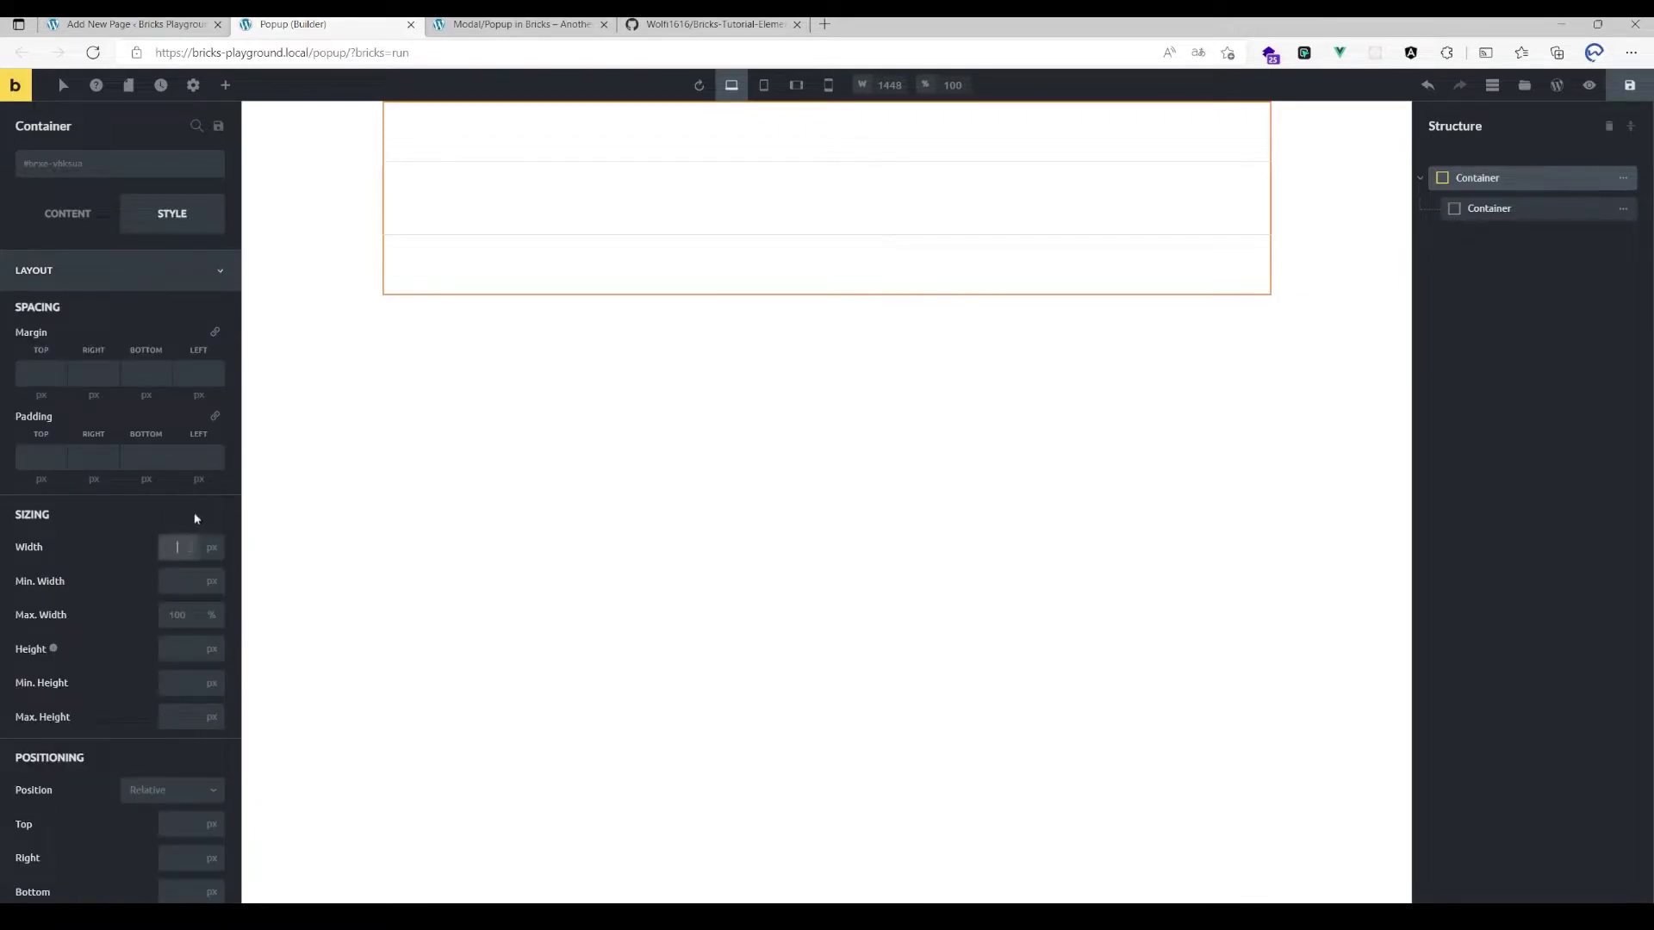
text(100vw)
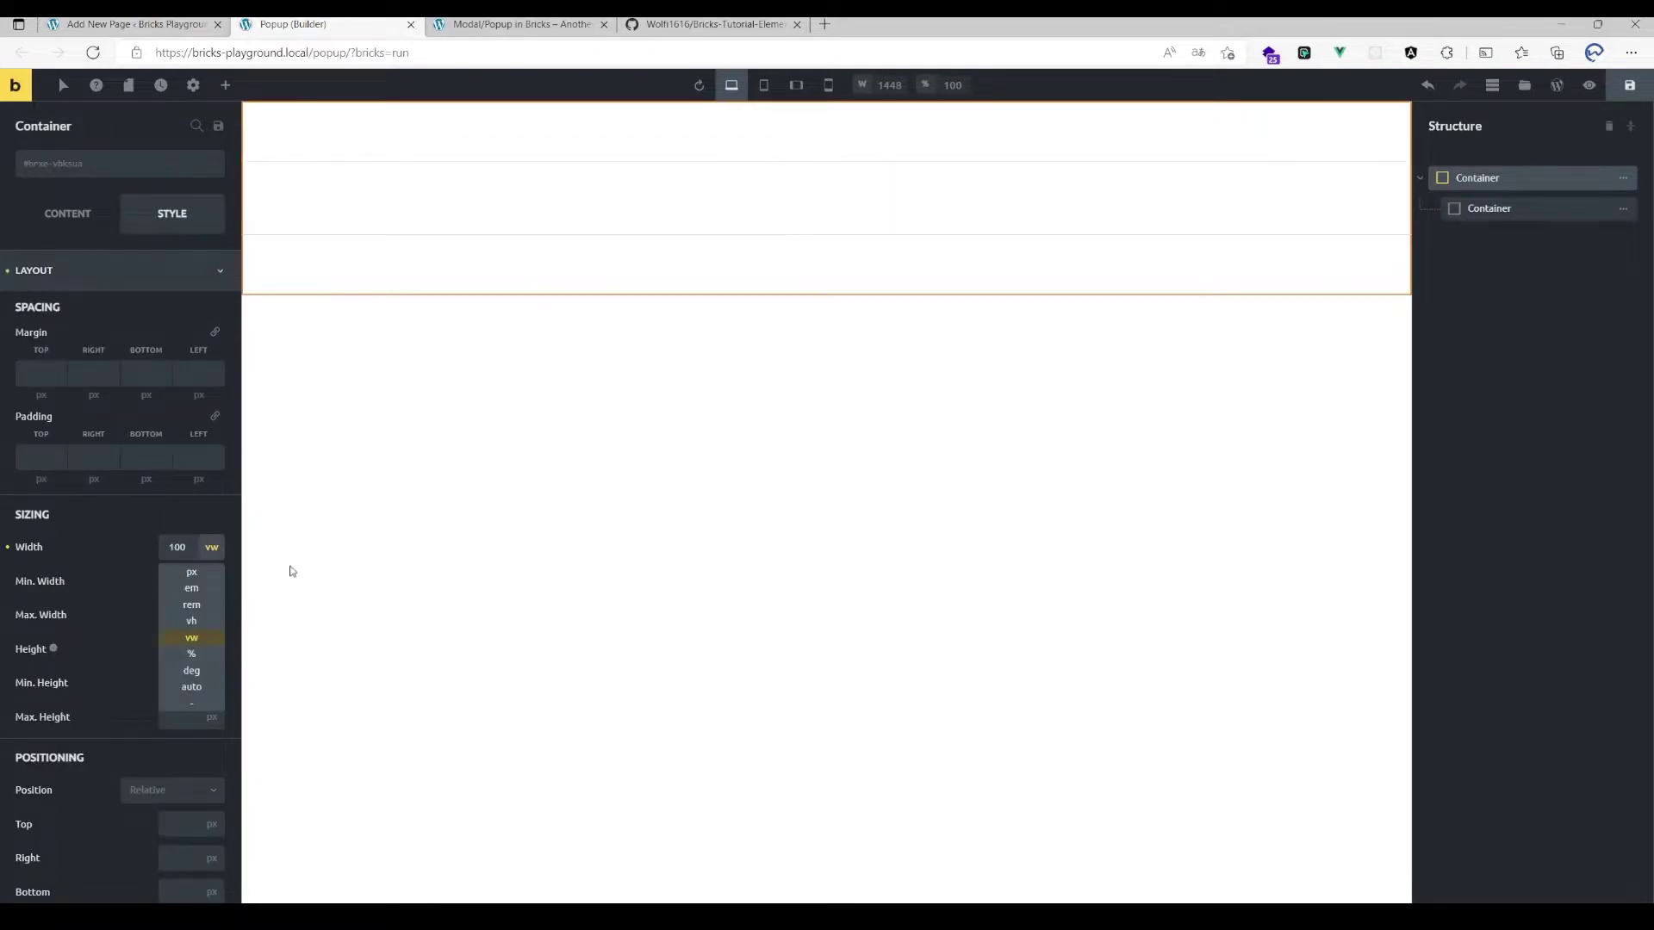
click(114, 589)
click(164, 648)
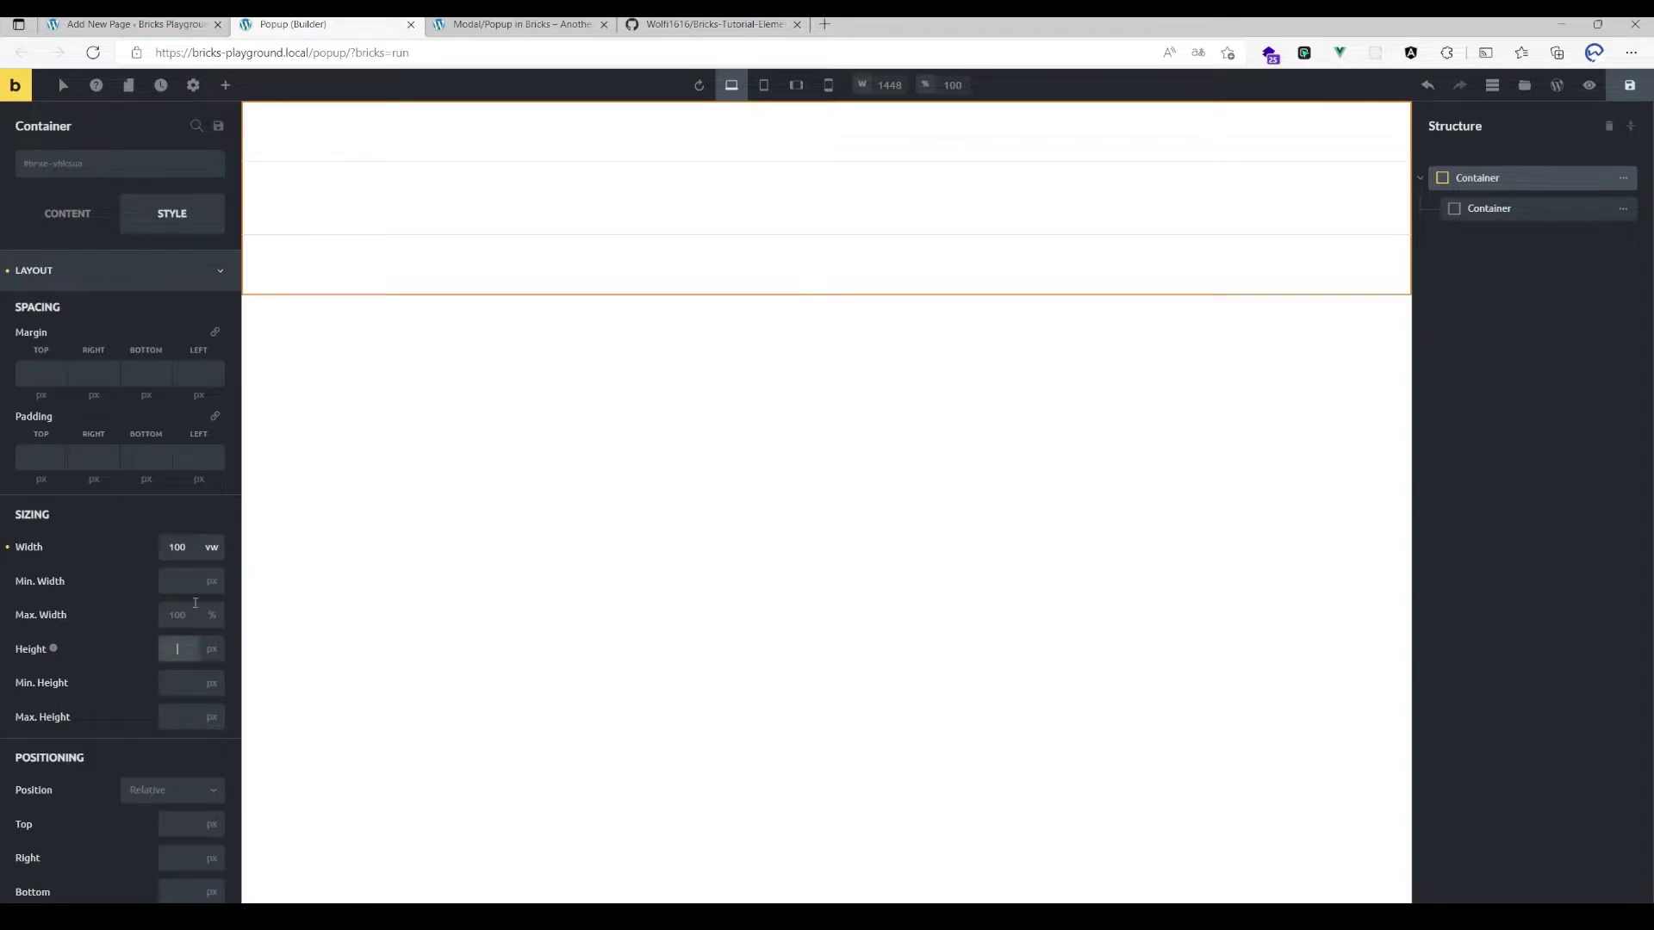
text(100vh)
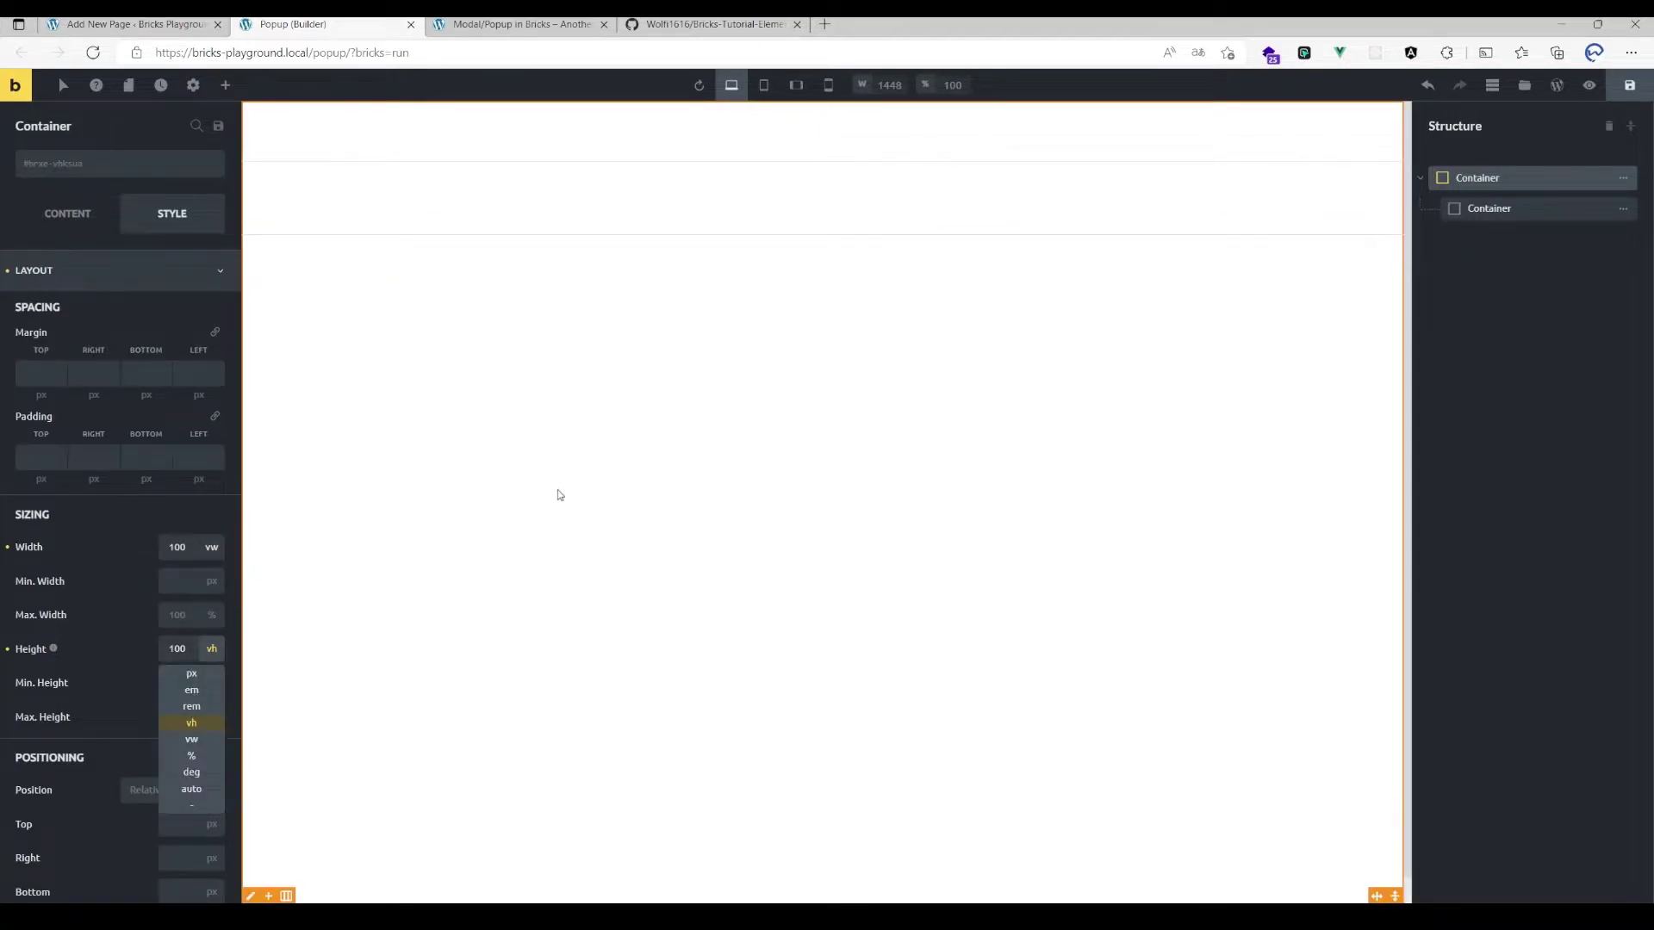
click(832, 431)
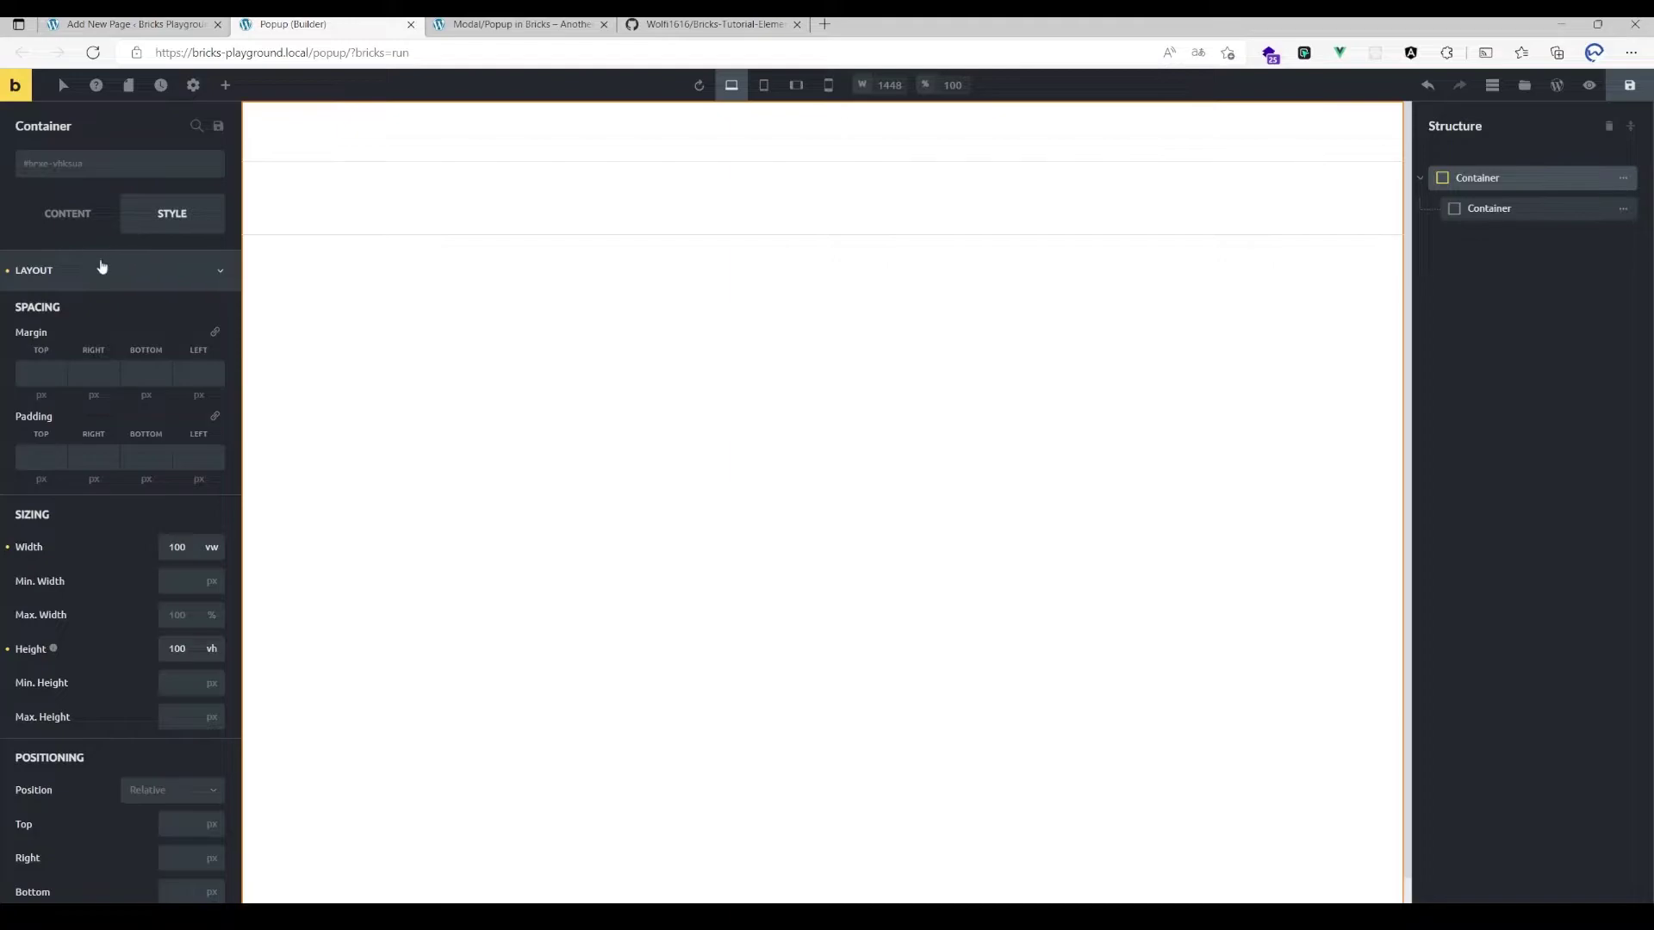
click(100, 269)
- Give the outer container a yellow background lowered to about 0.27 transparency
click(111, 351)
click(210, 396)
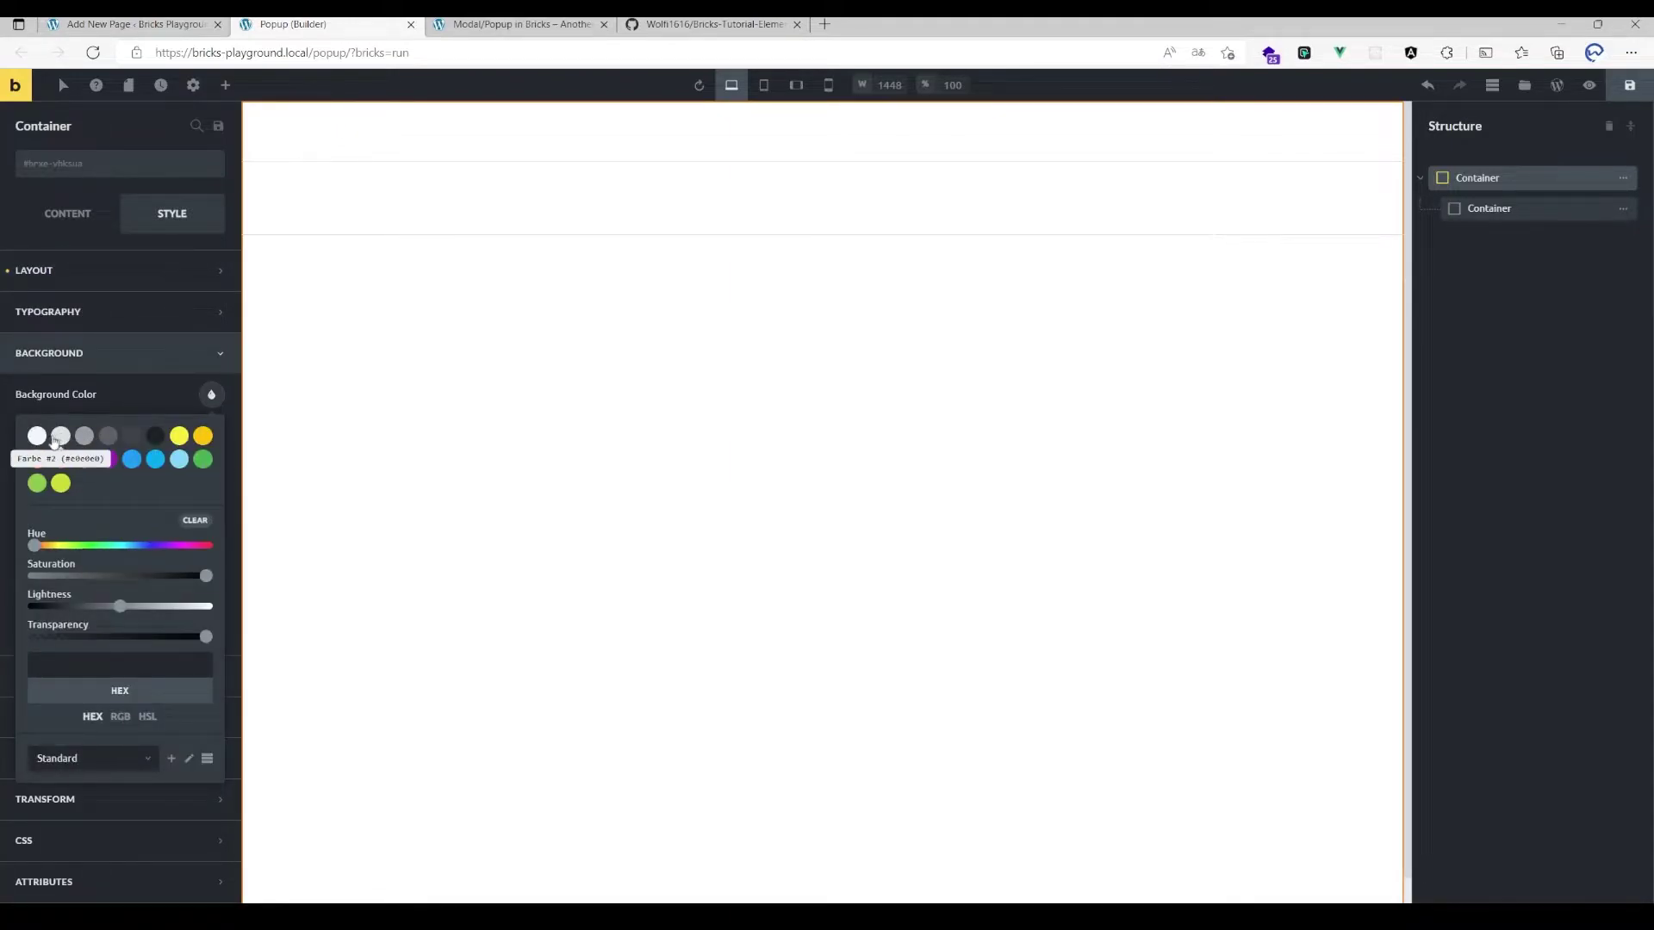
click(57, 441)
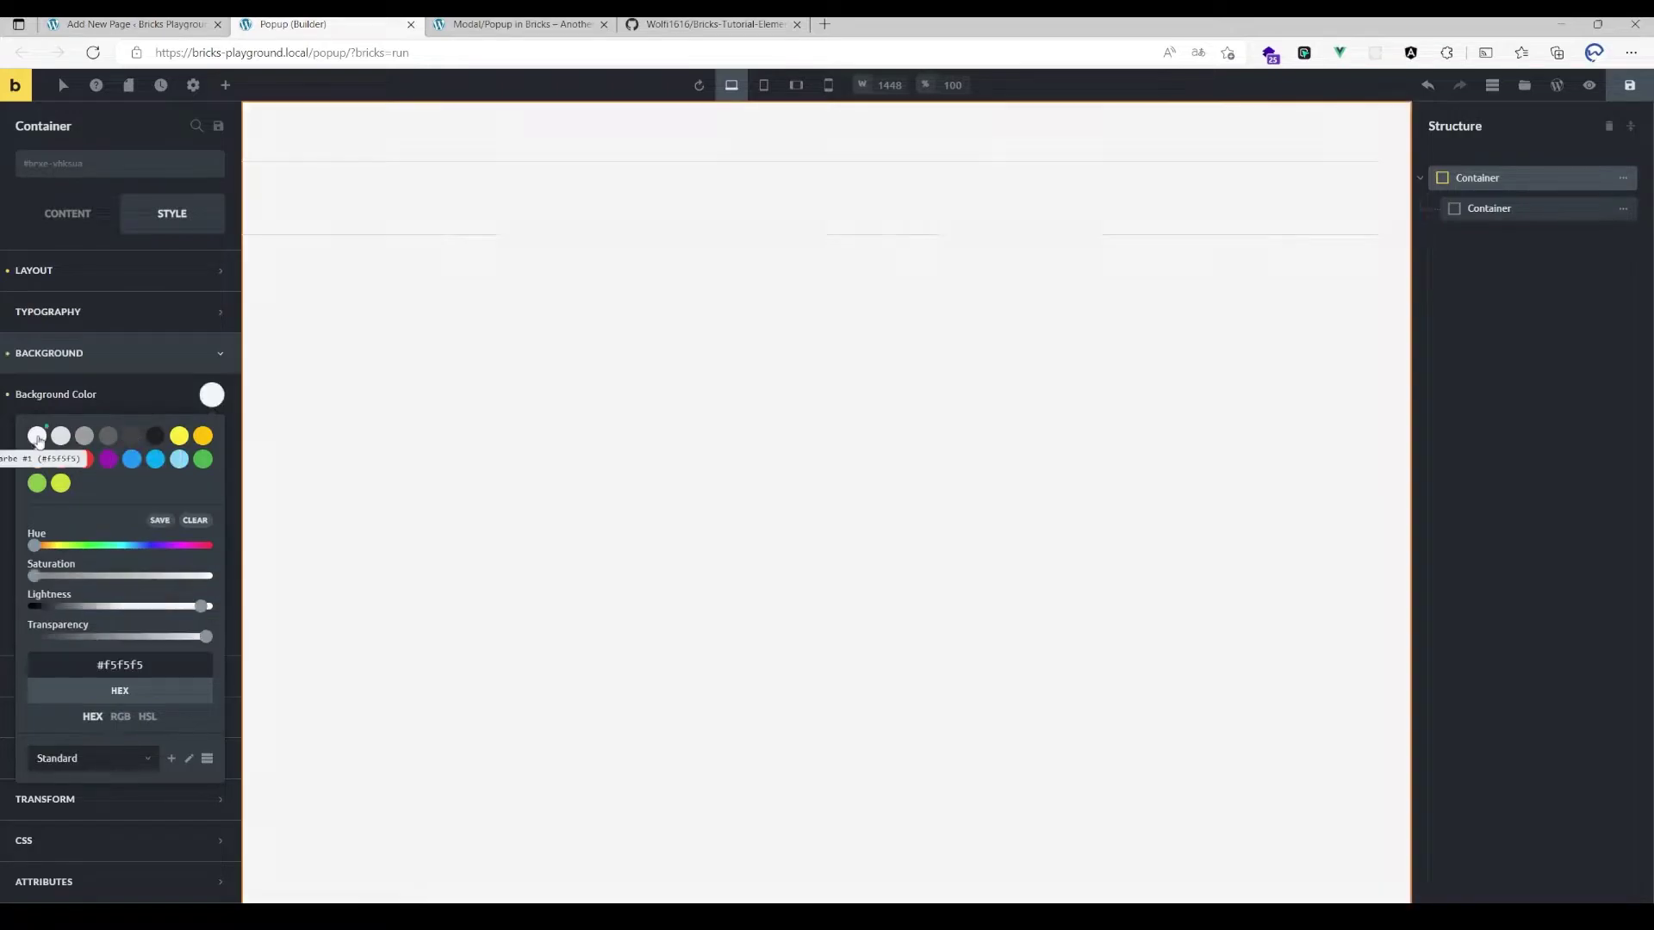
click(179, 435)
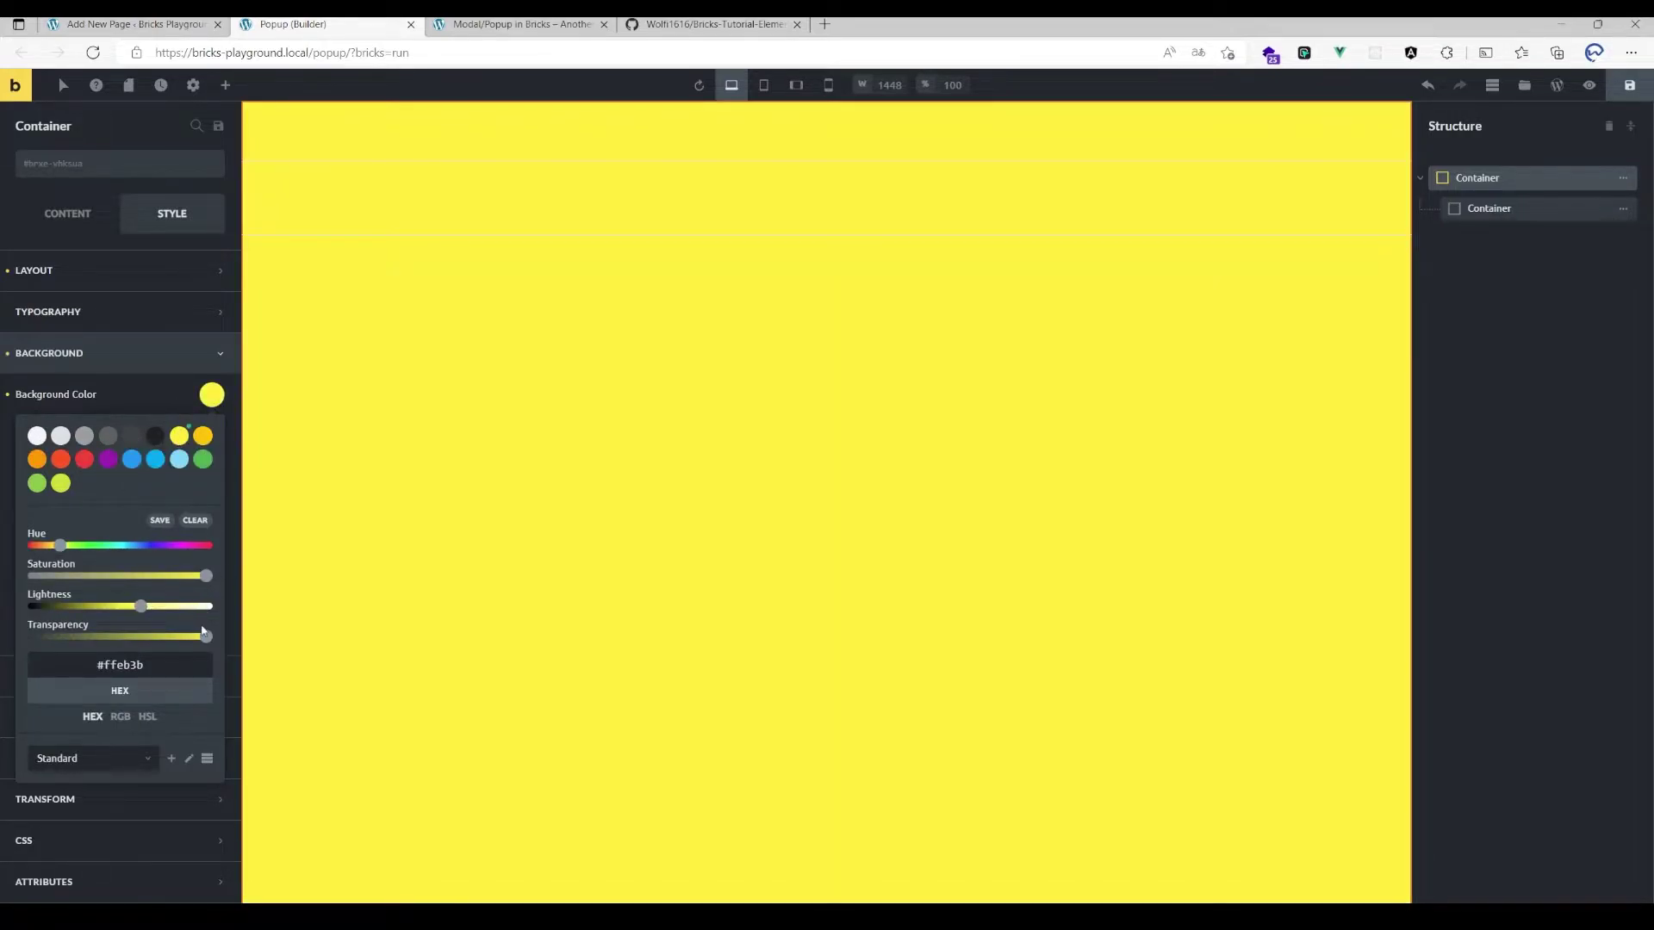
drag(206, 637, 80, 639)
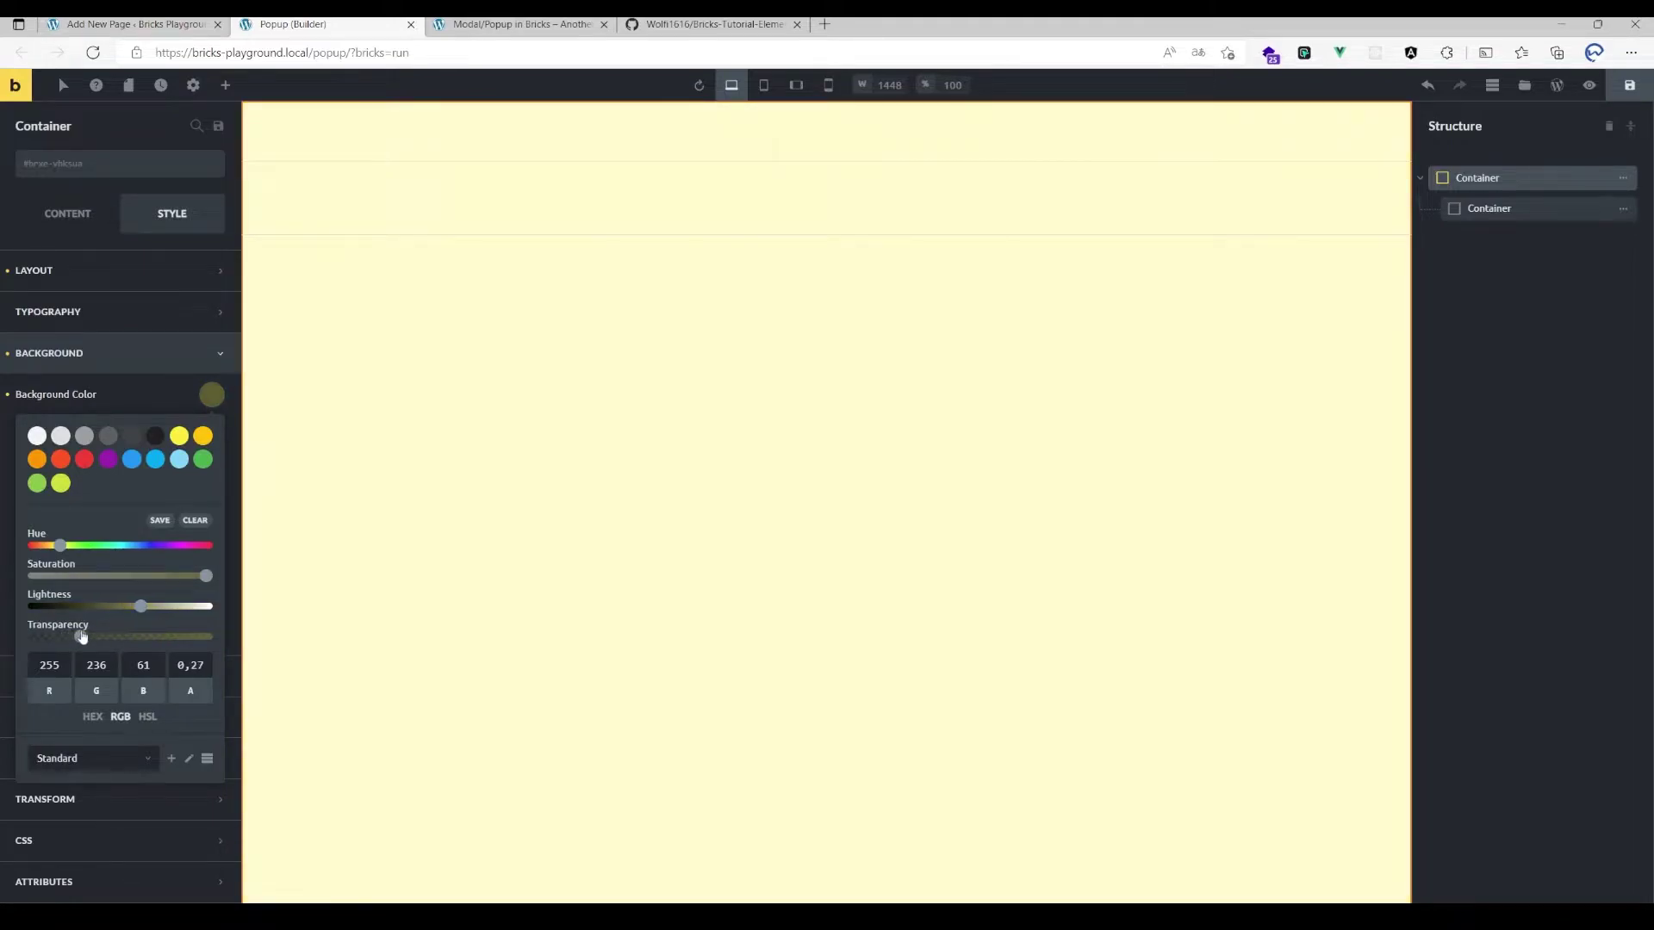
- Set the inner container's width to 30% and centre it vertically in the outer container
click(522, 173)
click(158, 272)
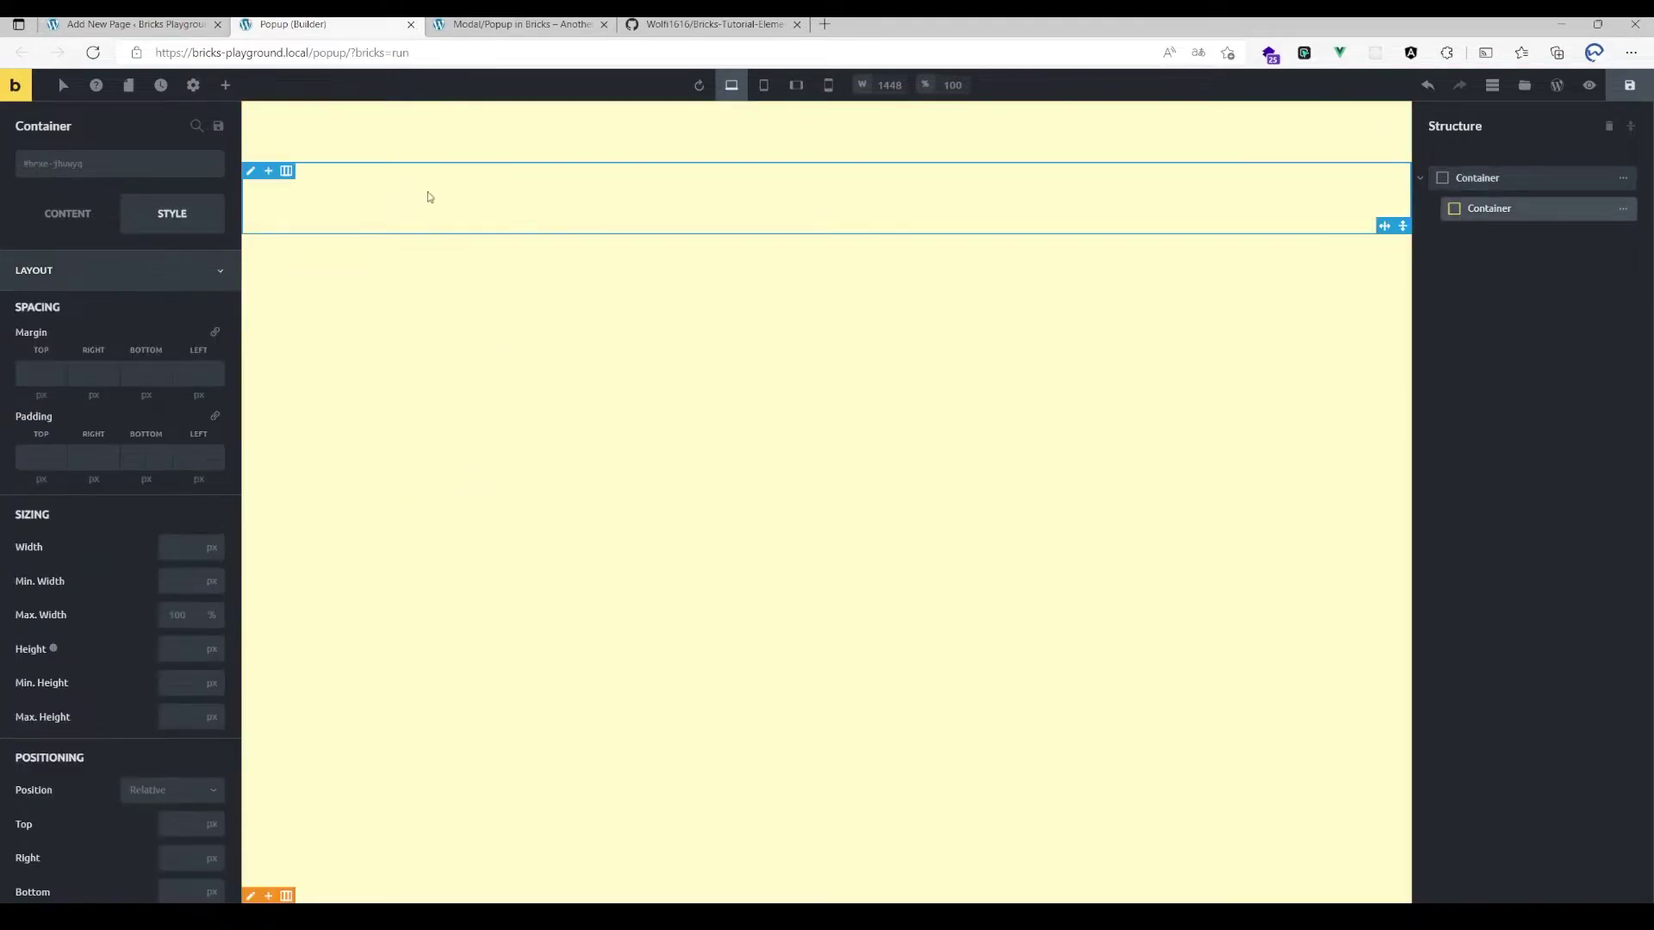
click(178, 547)
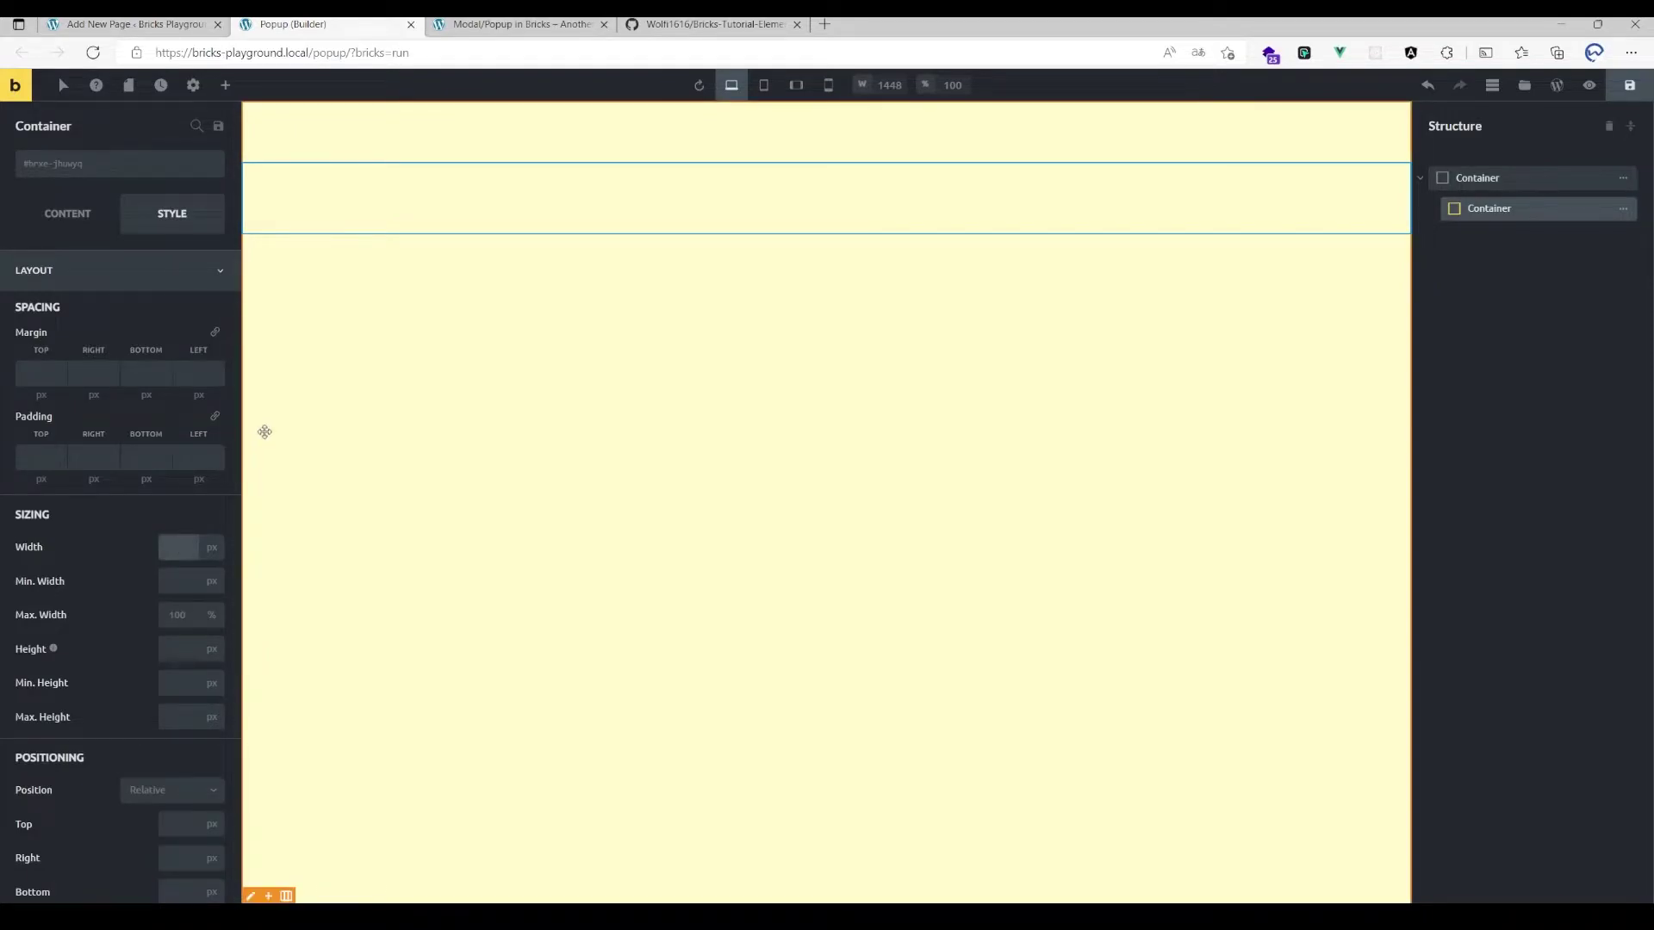
text(70)
key(BackSpace)
key(BackSpace)
text(30%)
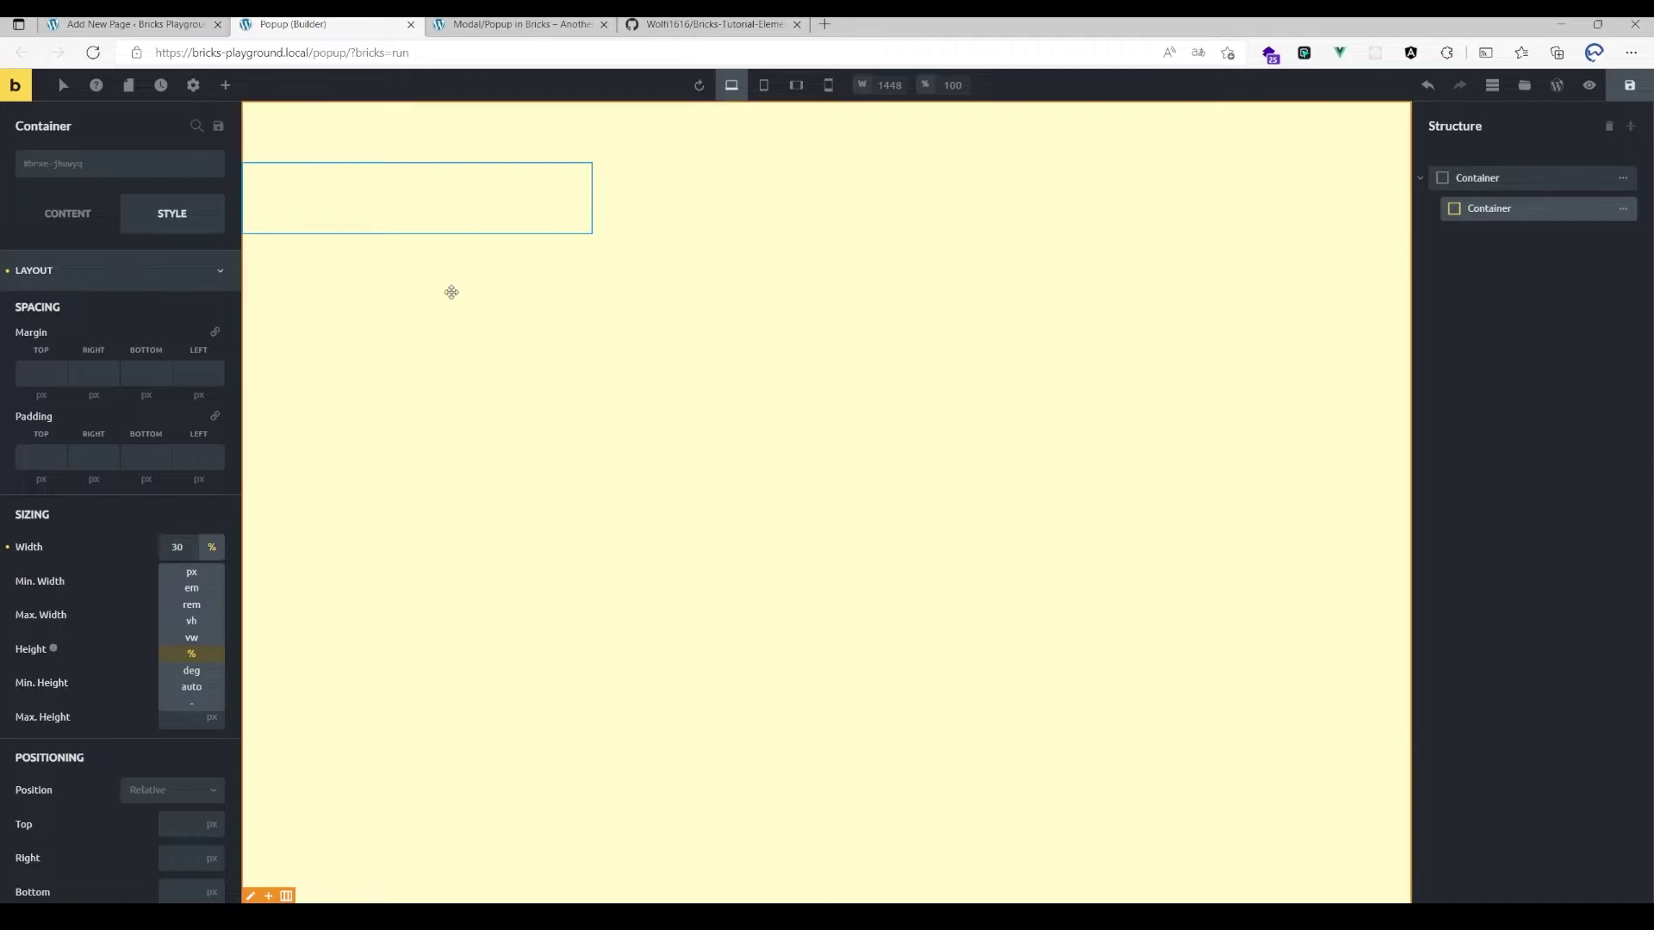
click(476, 354)
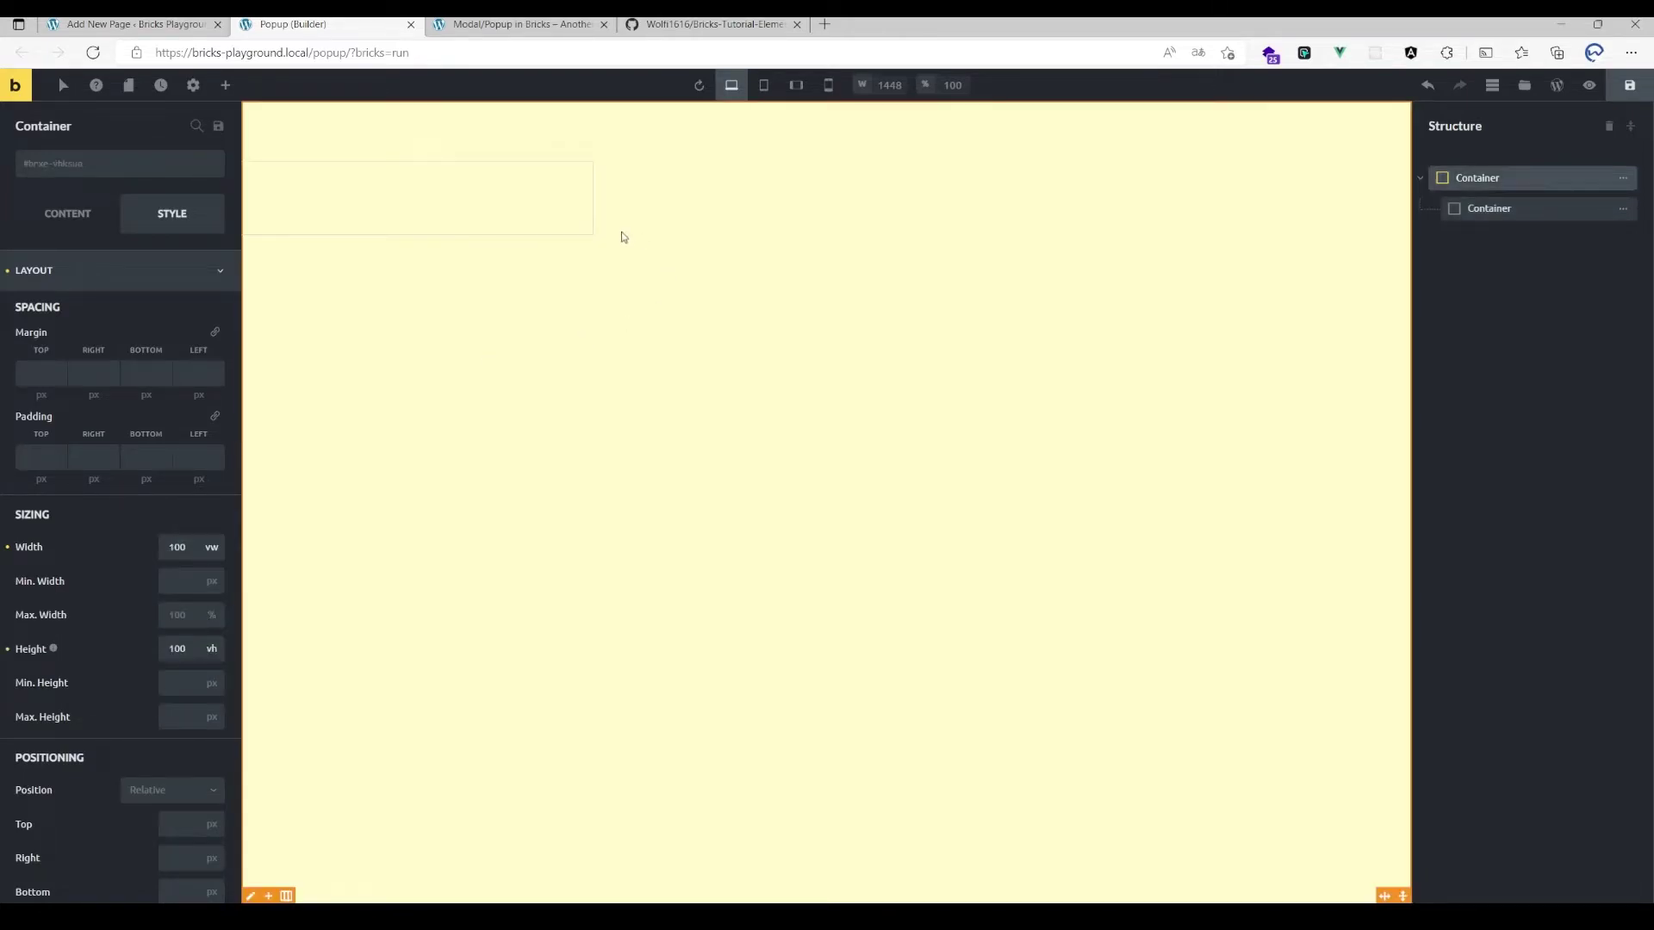
click(55, 229)
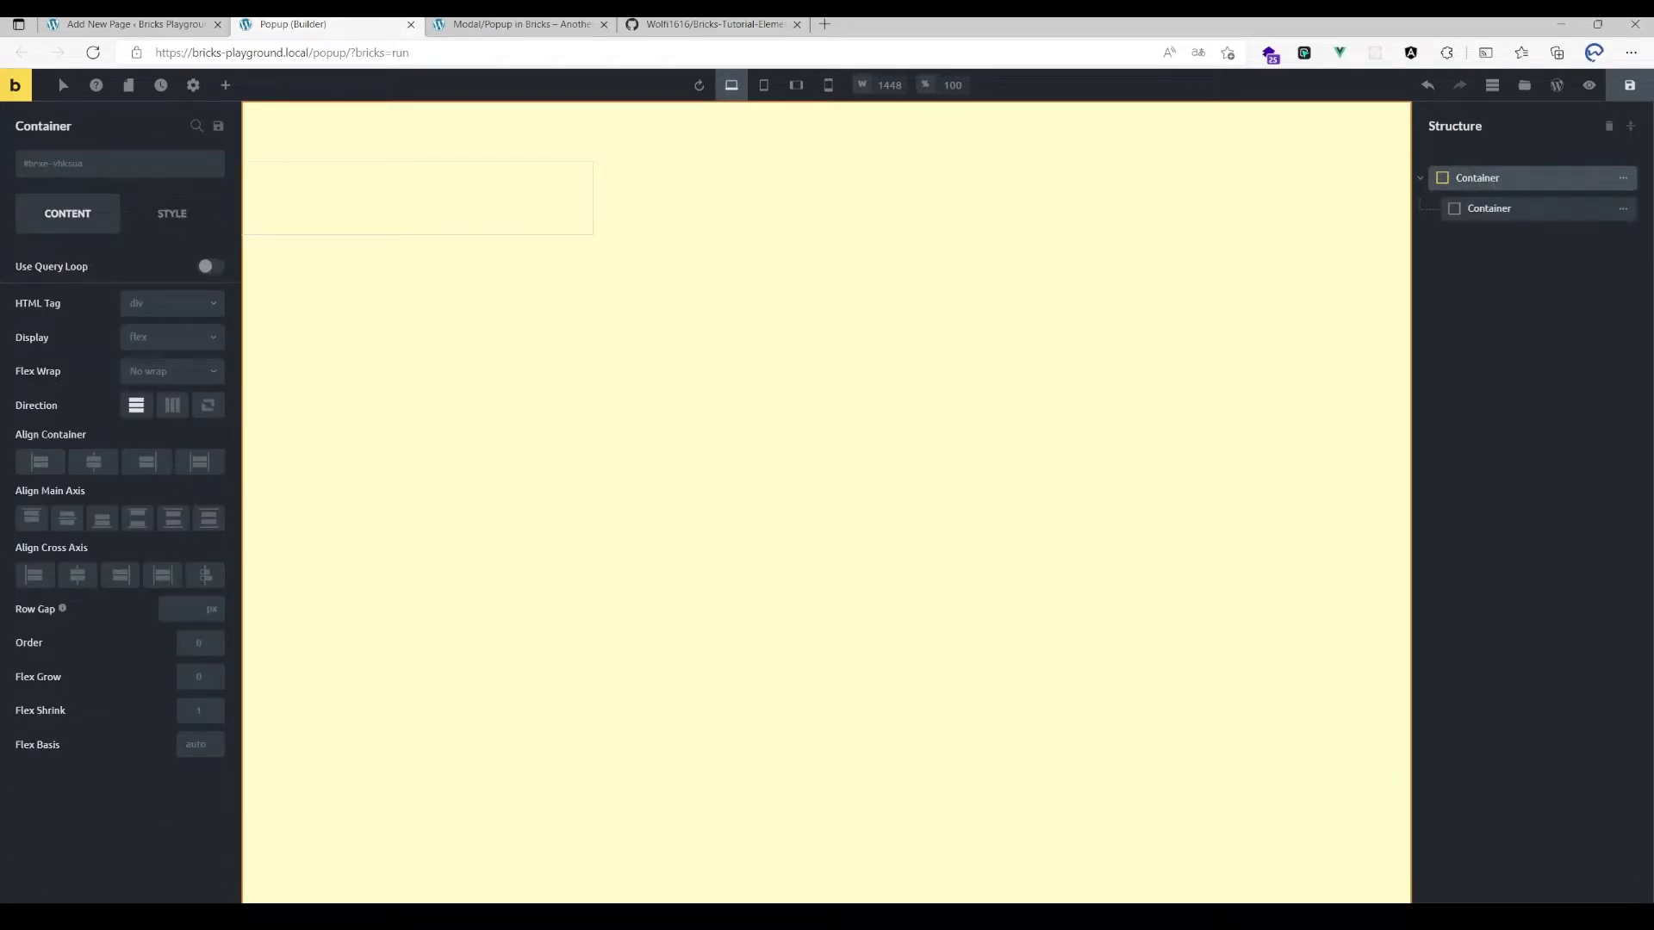
click(67, 518)
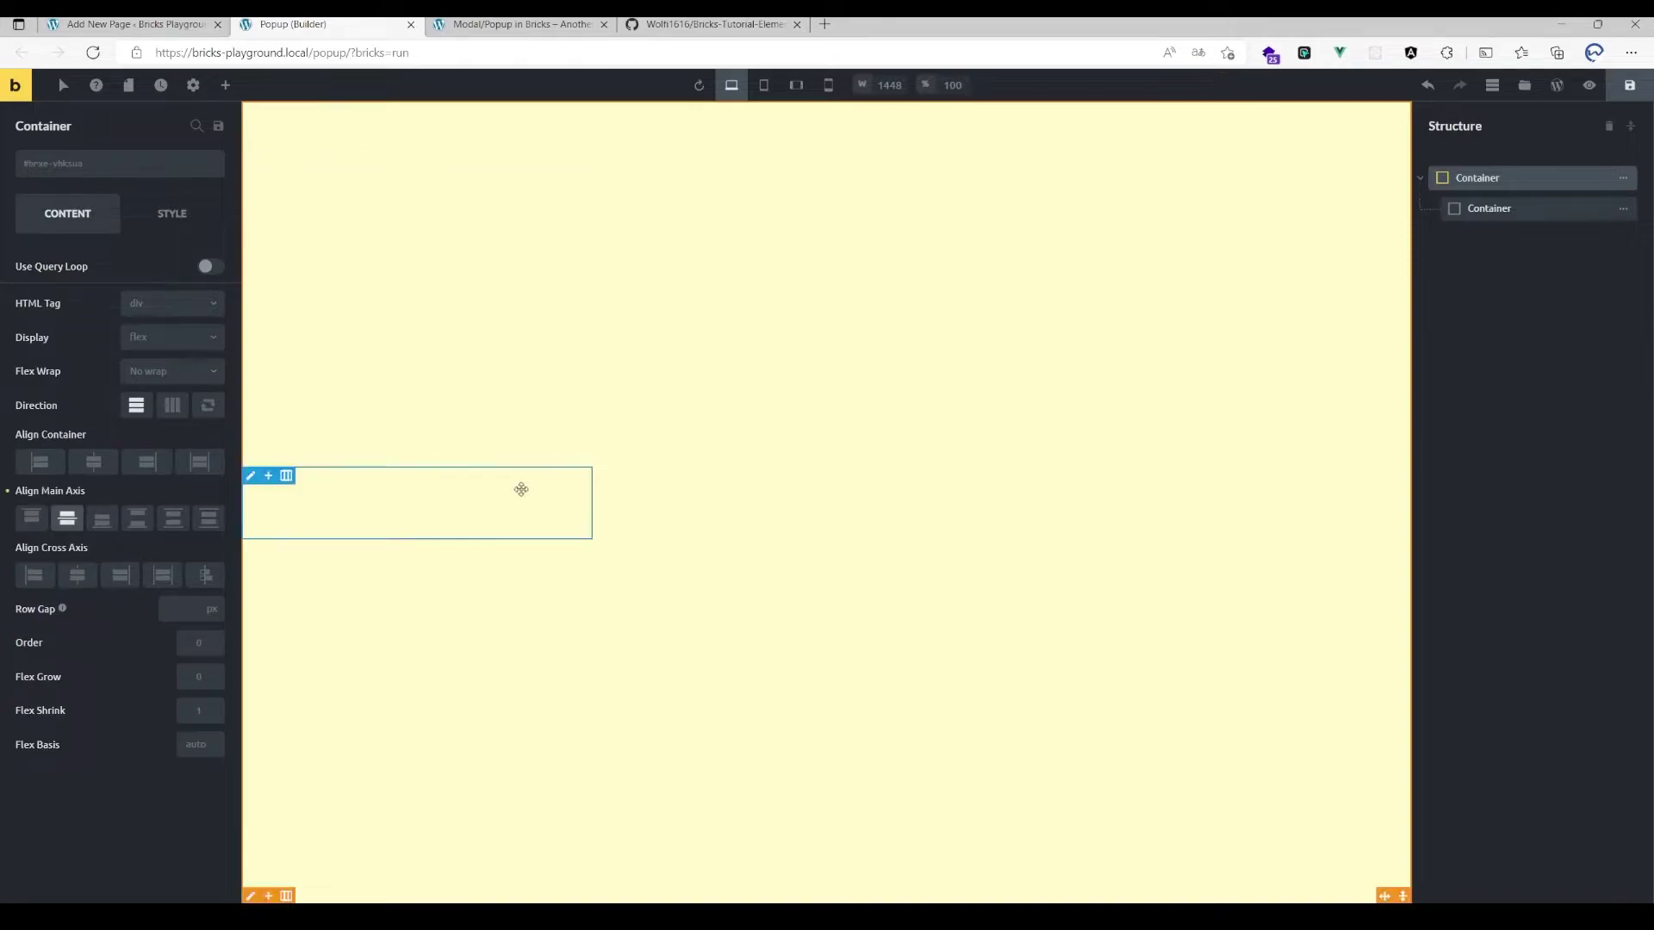
- Give the inner container a 350 px height and a white background
click(428, 513)
click(185, 220)
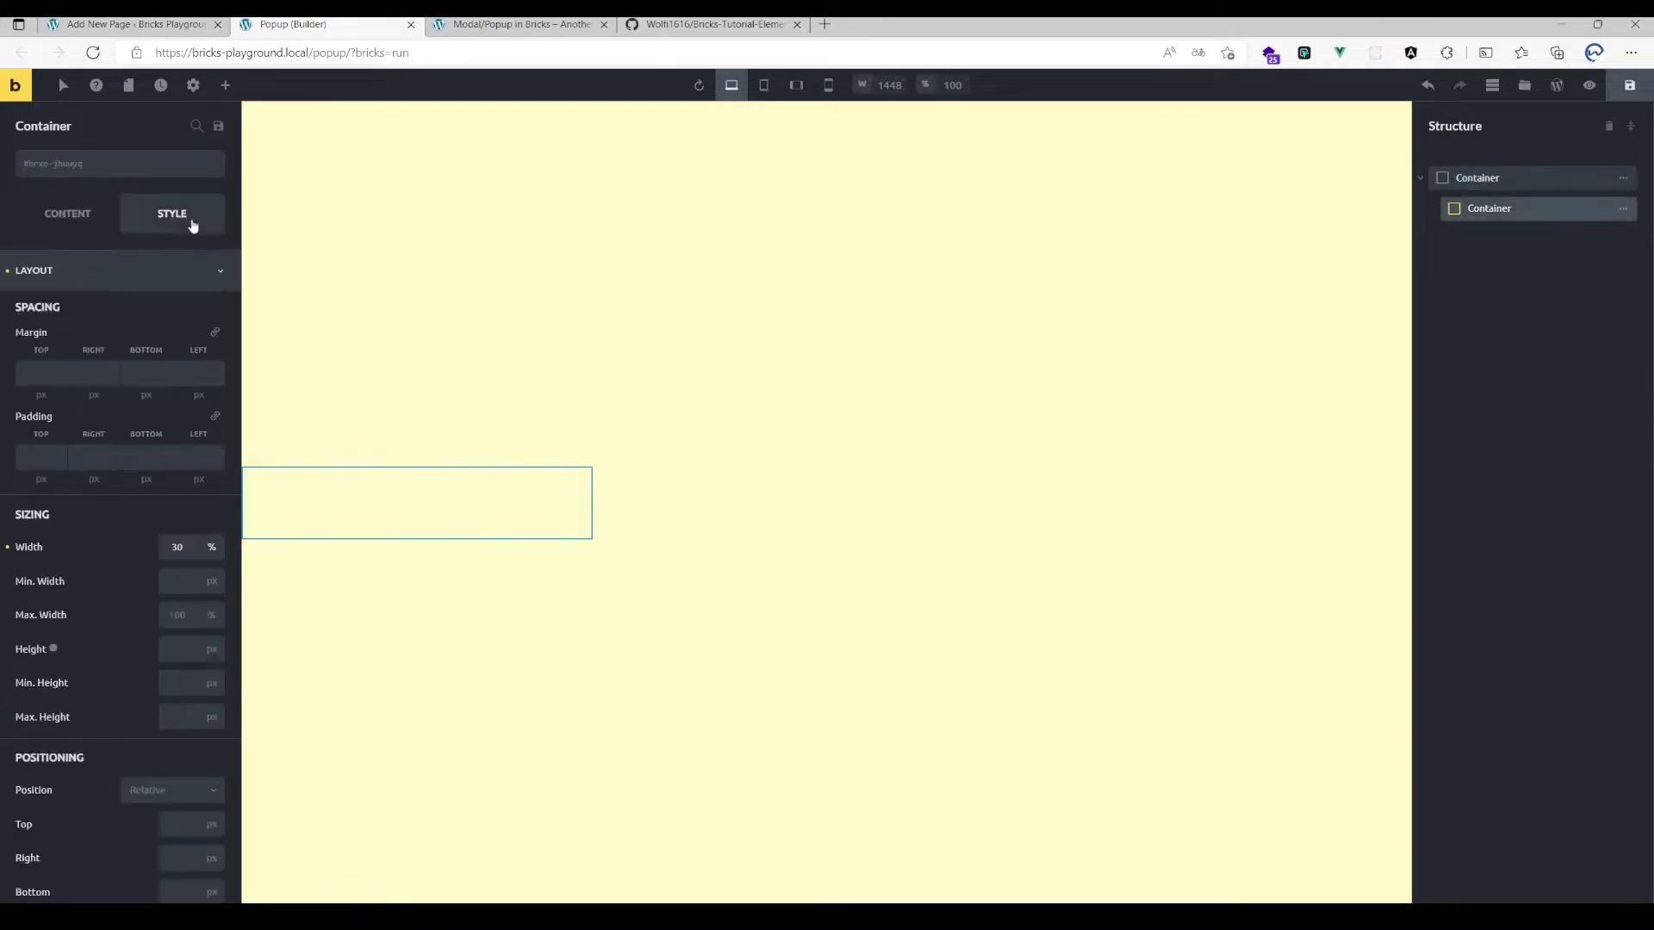
click(161, 650)
text(350)
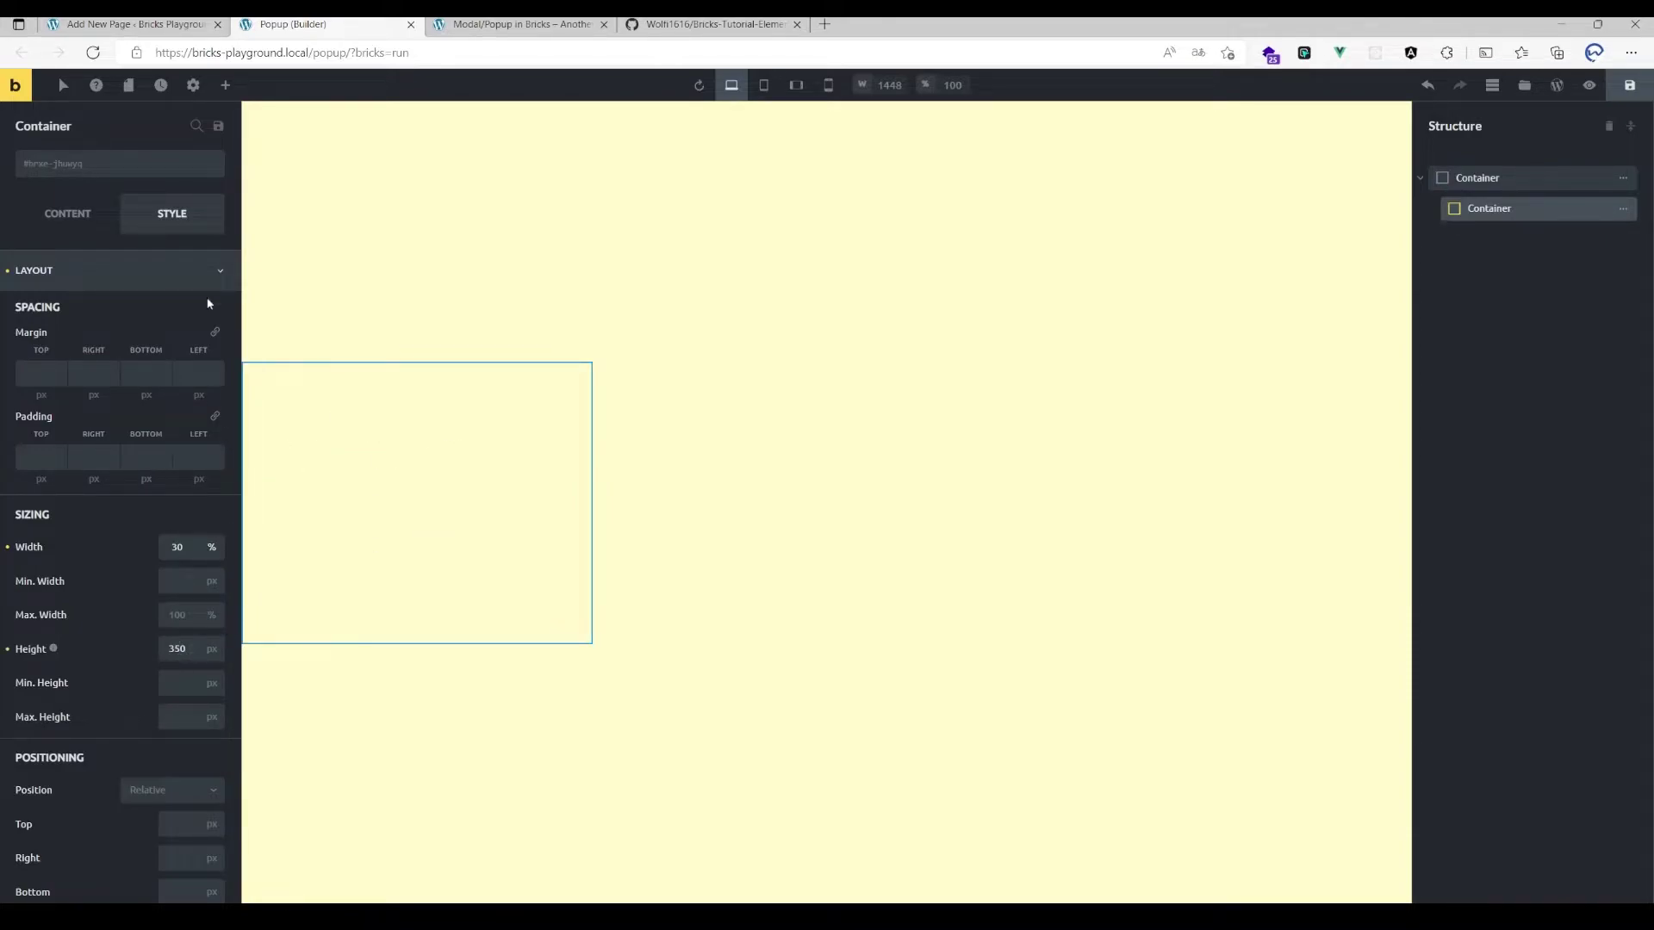
click(126, 276)
click(111, 355)
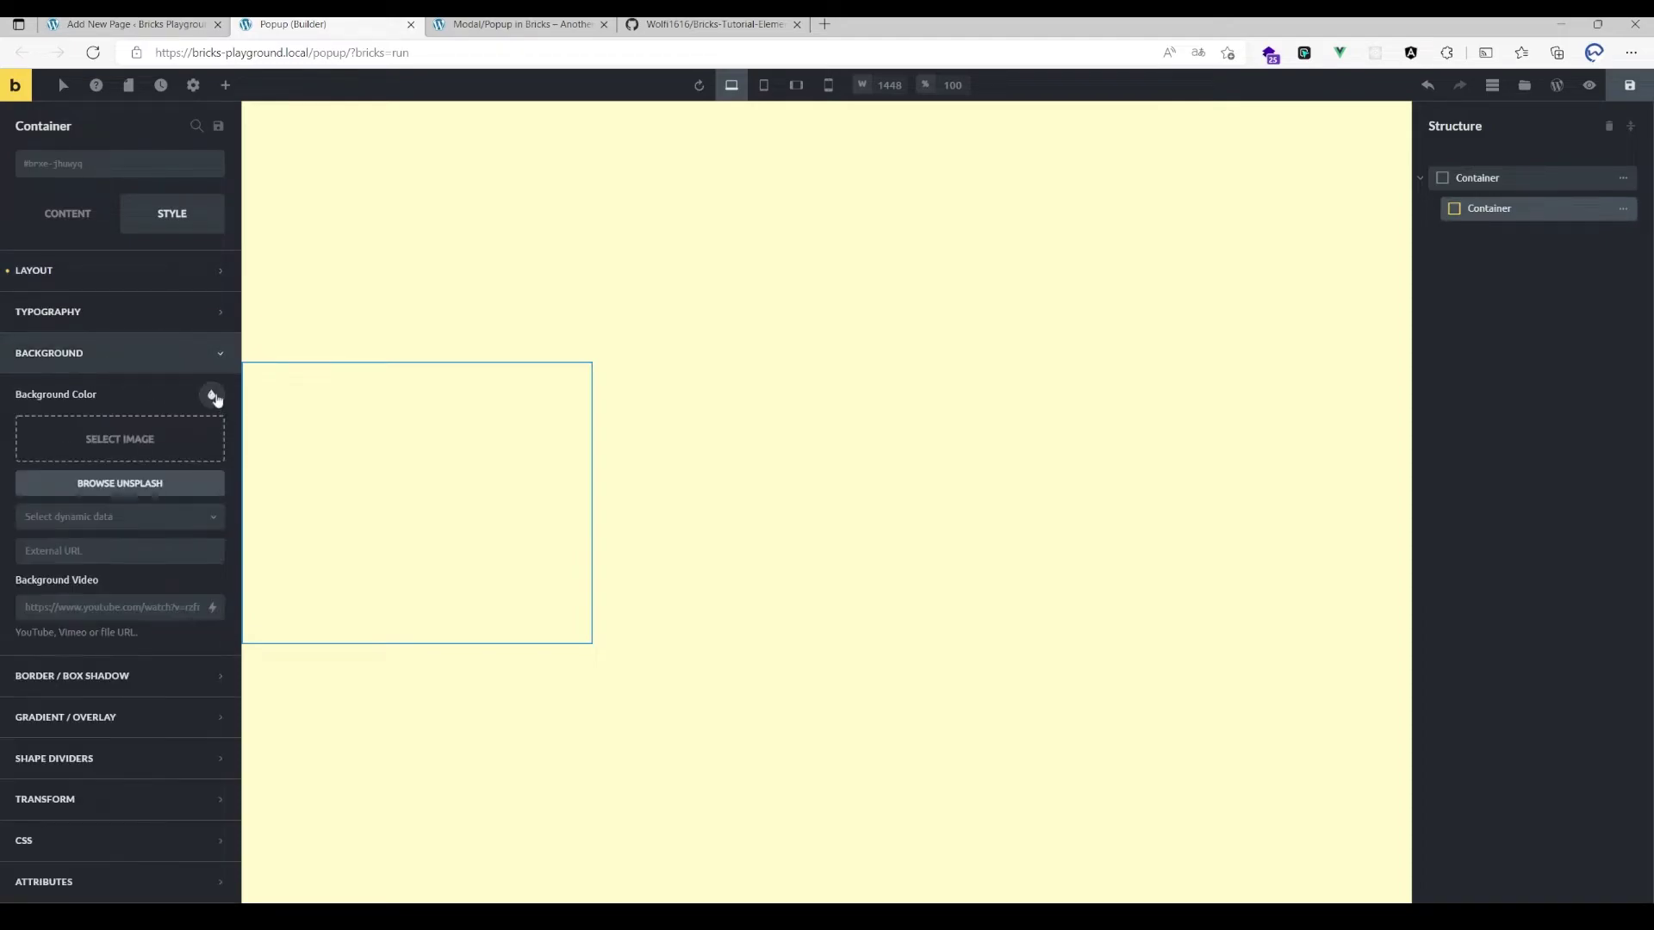
click(211, 395)
drag(120, 607, 332, 612)
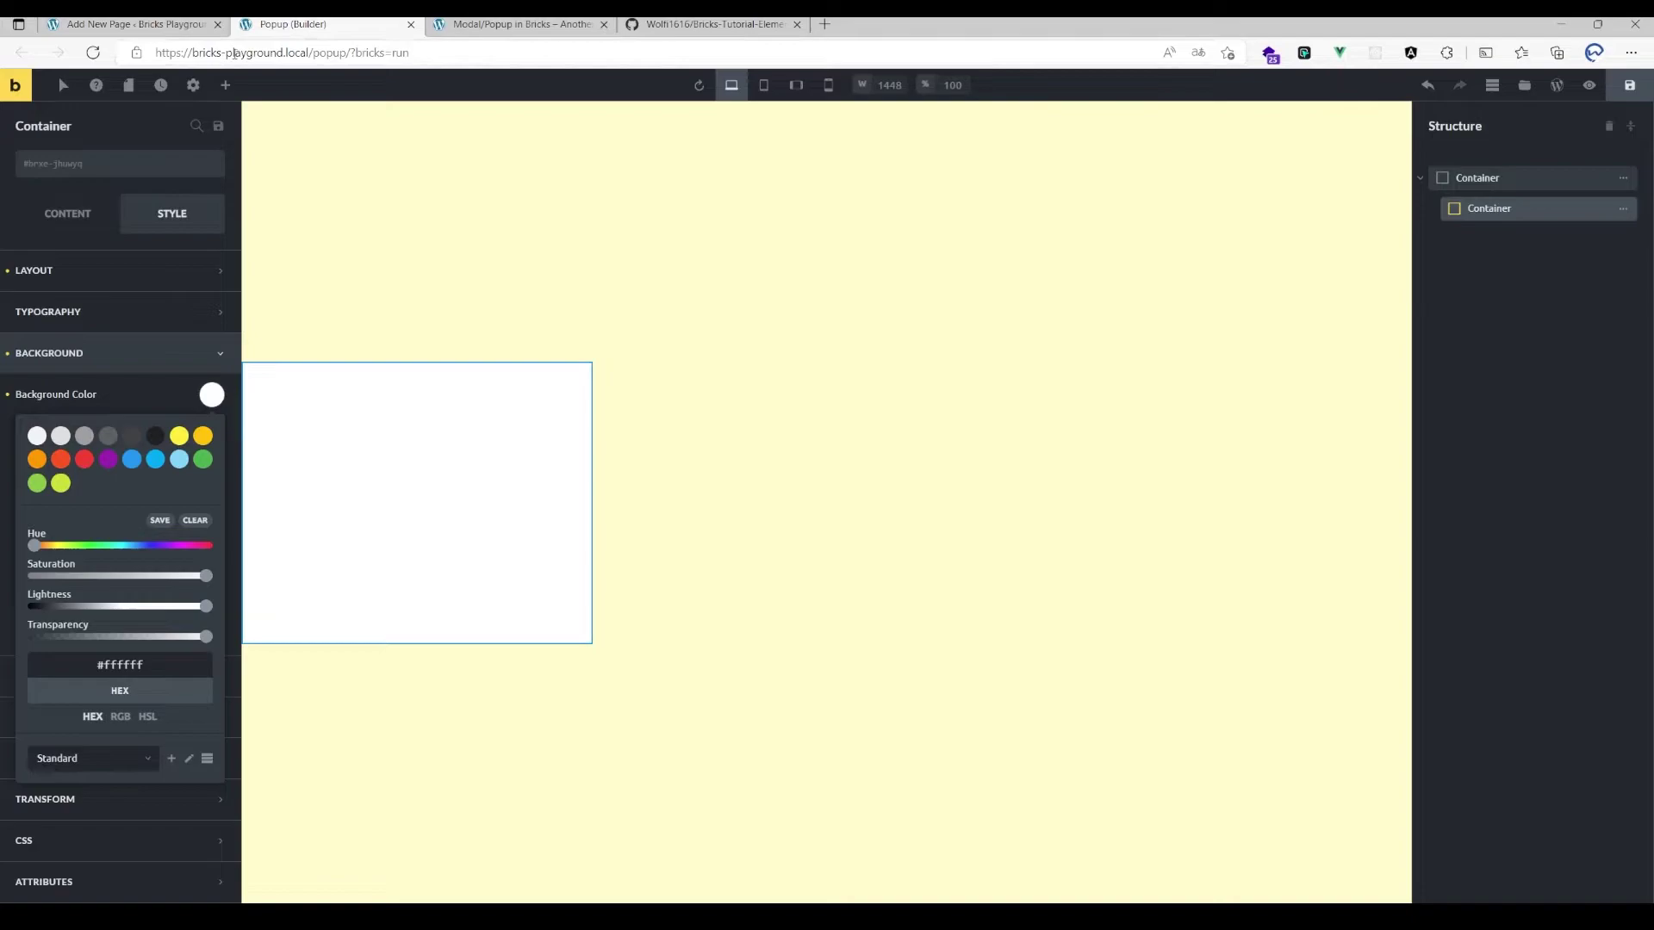
click(225, 84)
- Add a Heading to the inner container and centre it vertically in the white box
click(148, 358)
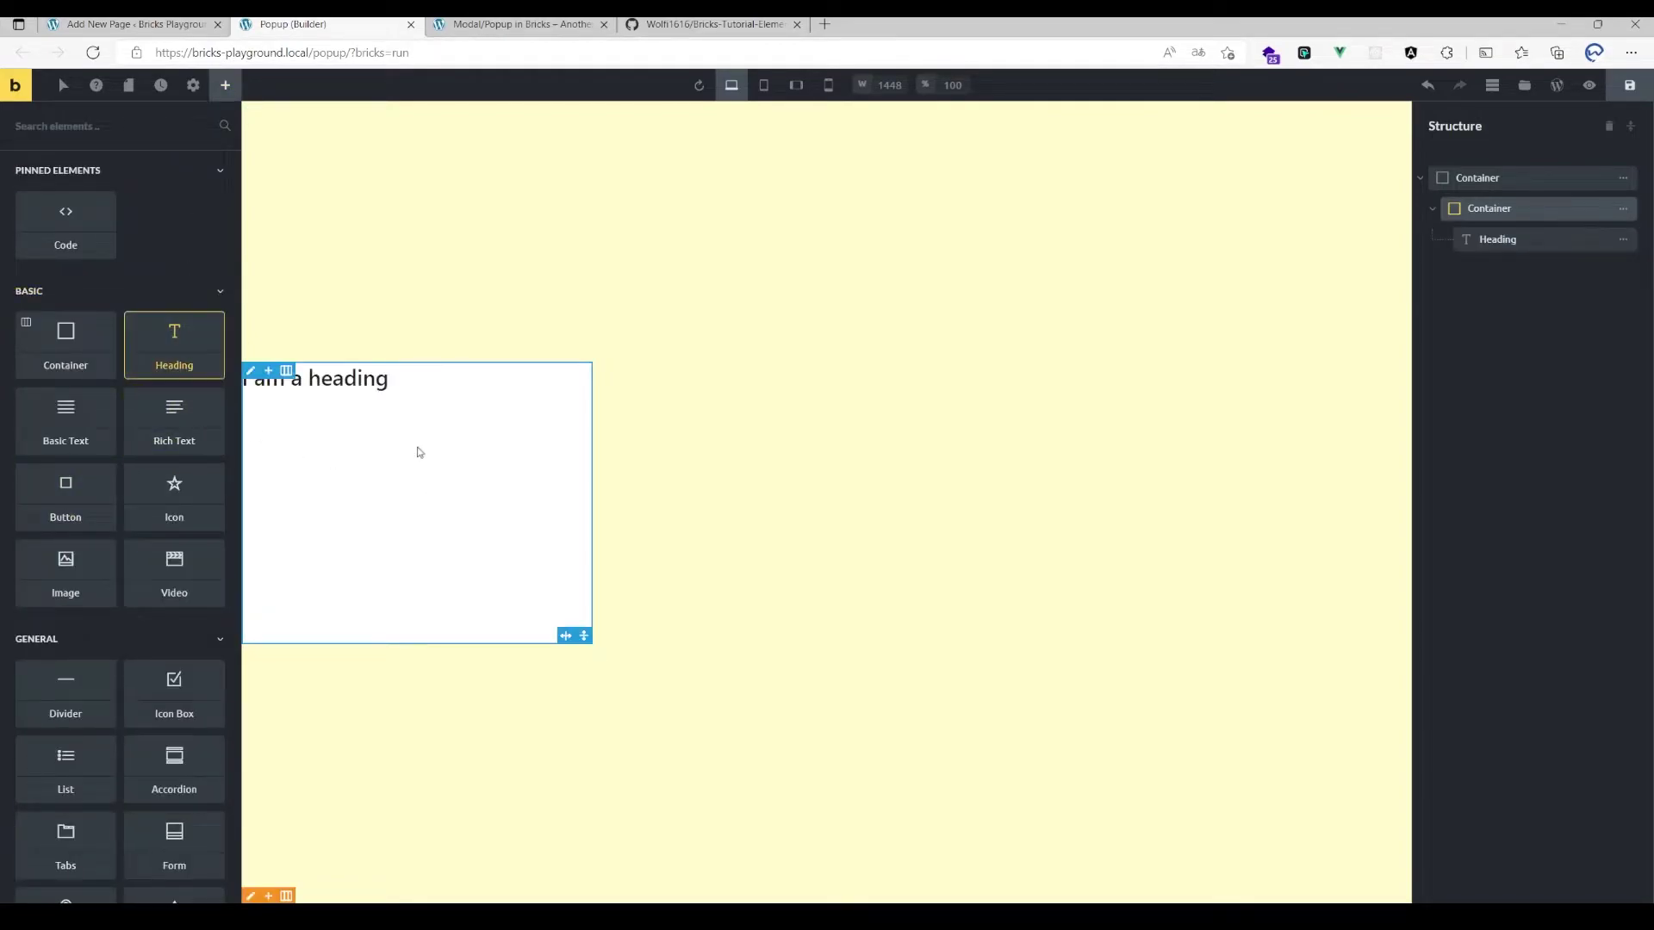
click(422, 452)
click(67, 214)
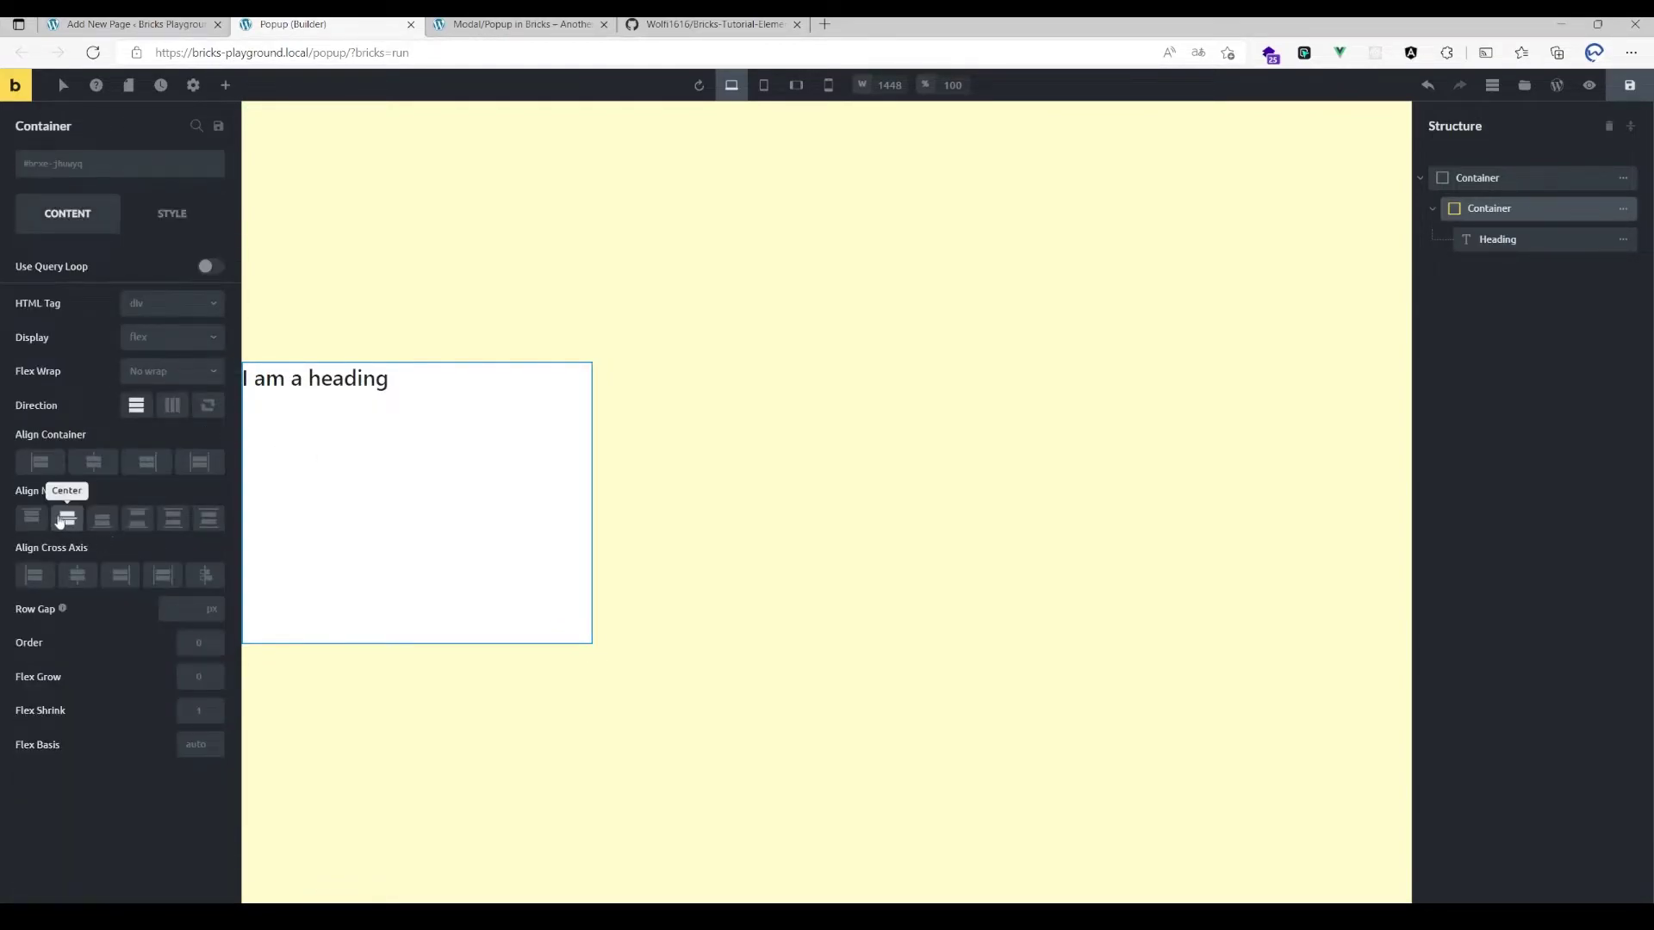
click(64, 517)
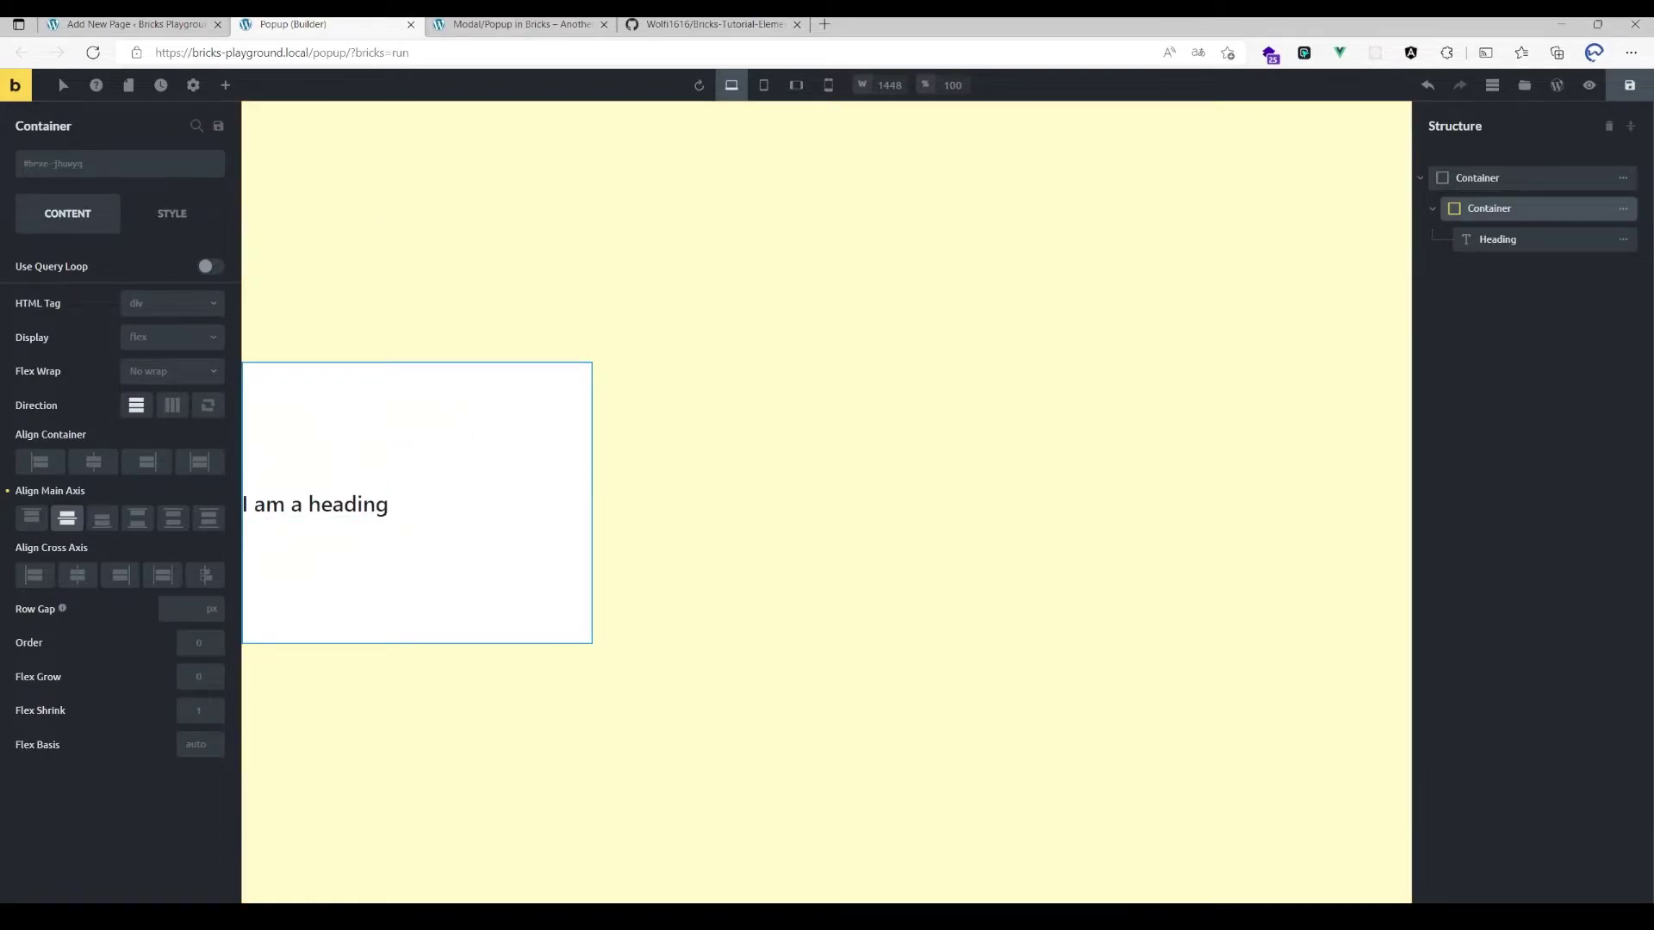
- Rename the outer container 'Modal Backdrop' and the inner one 'Inner Container'
click(1453, 184)
double_click(1483, 178)
text(Modal Backd)
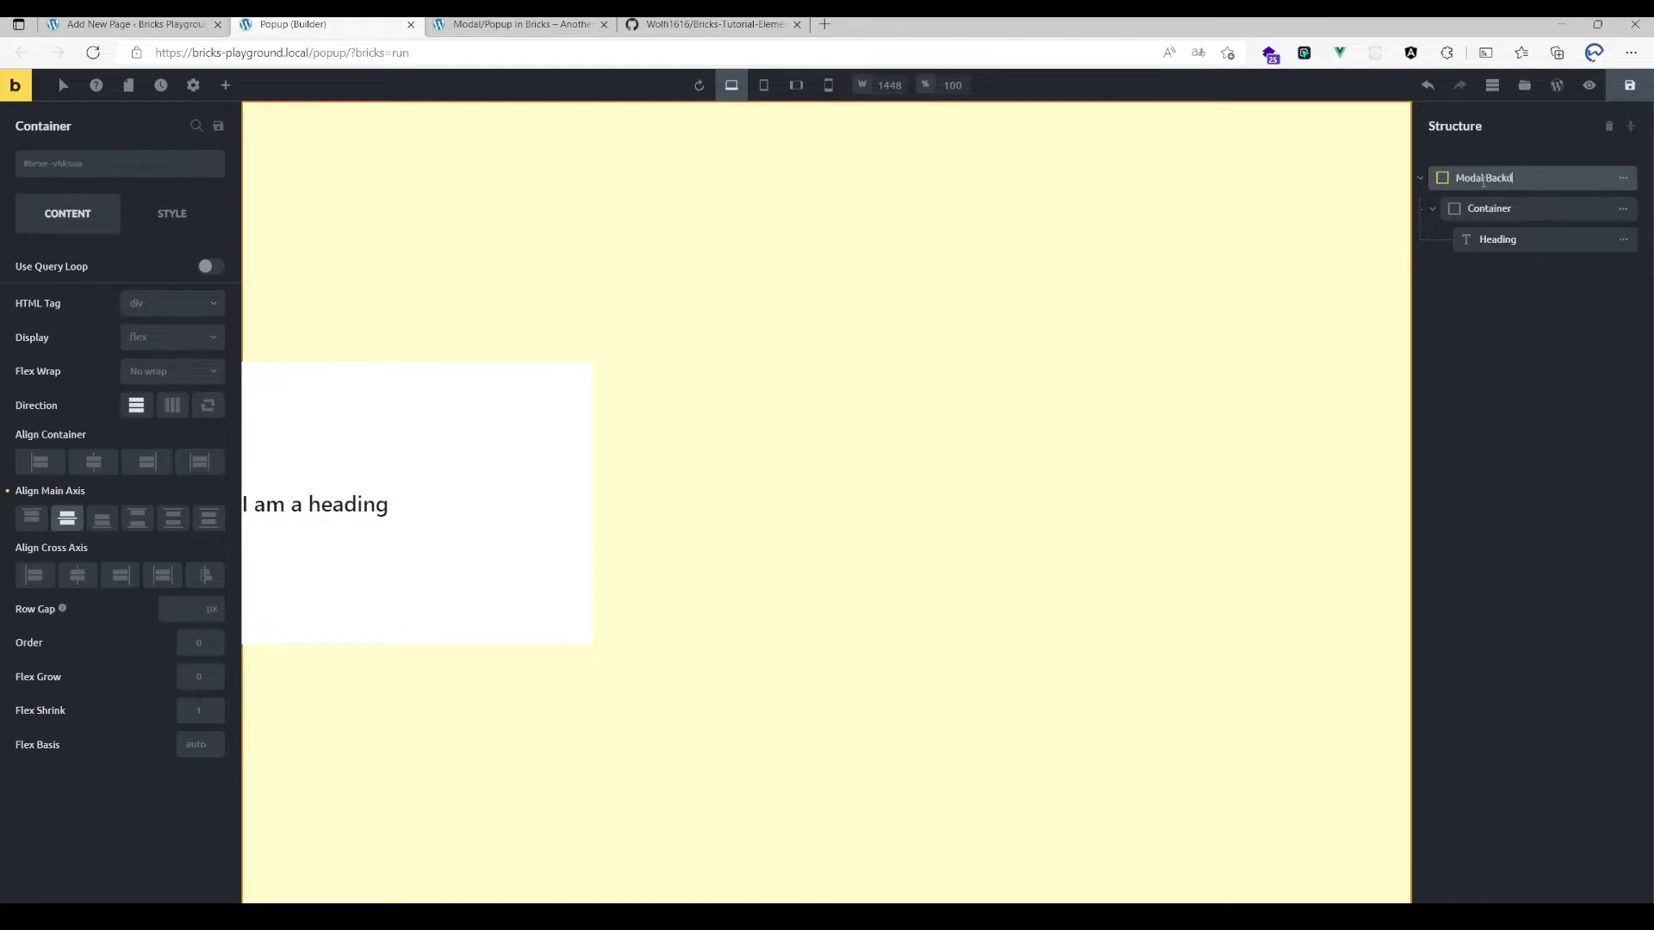
text(rop)
click(1489, 208)
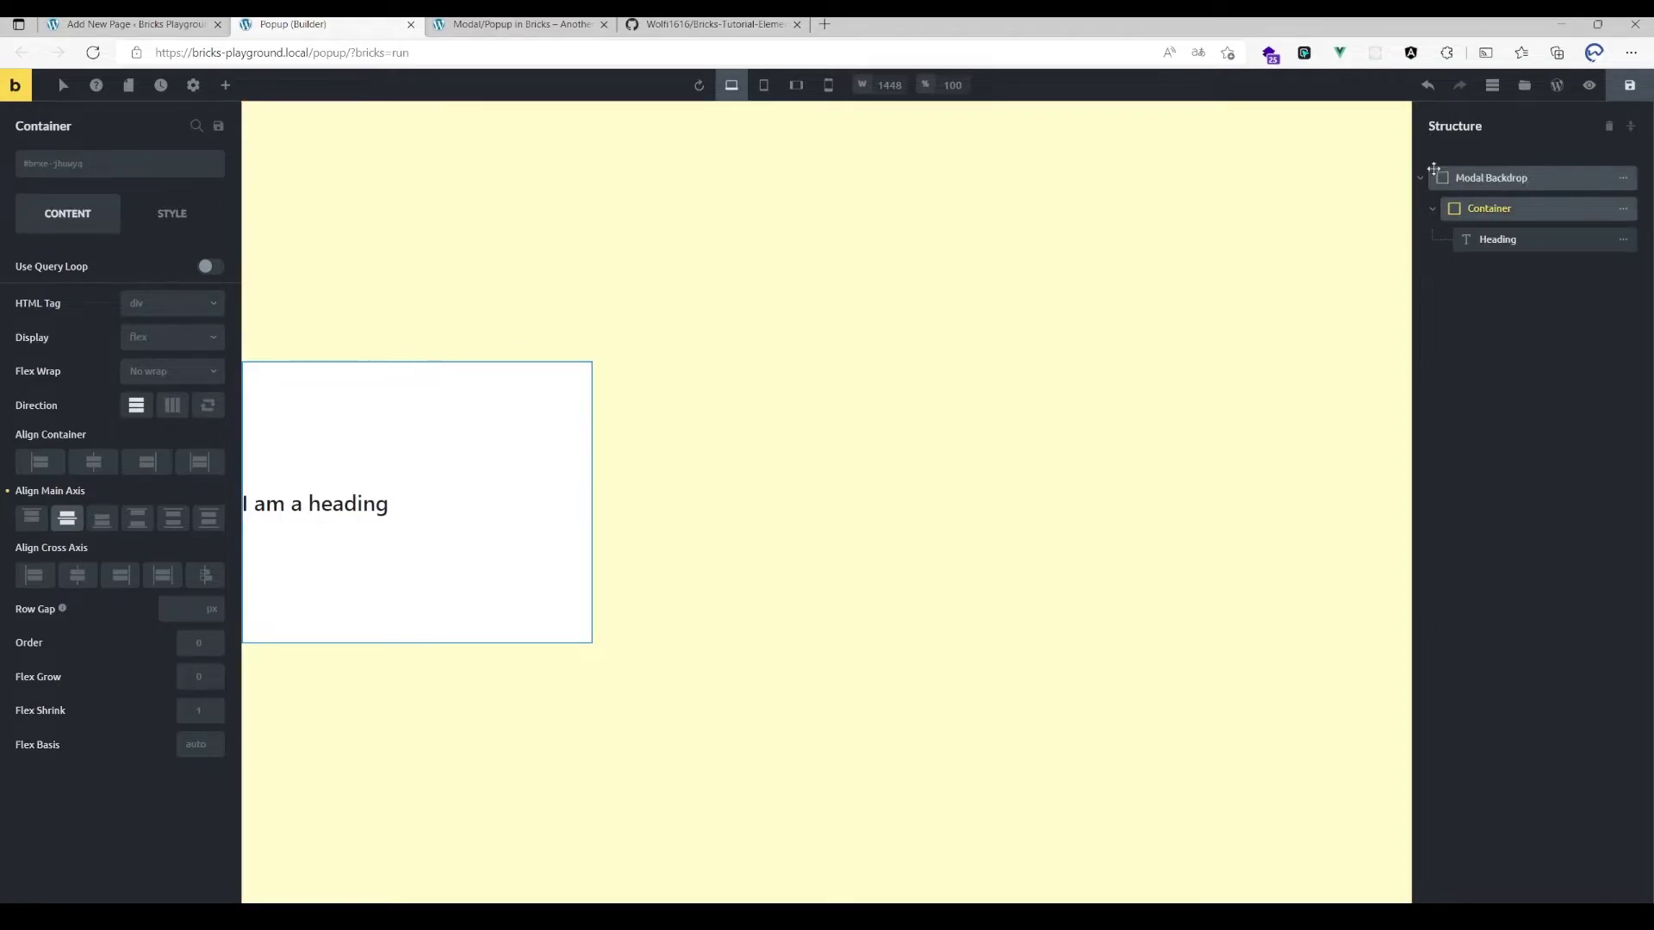
double_click(1489, 208)
text(Inner Container)
key(Return)
- Set Modal Backdrop's CSS ID to myModal
click(1445, 177)
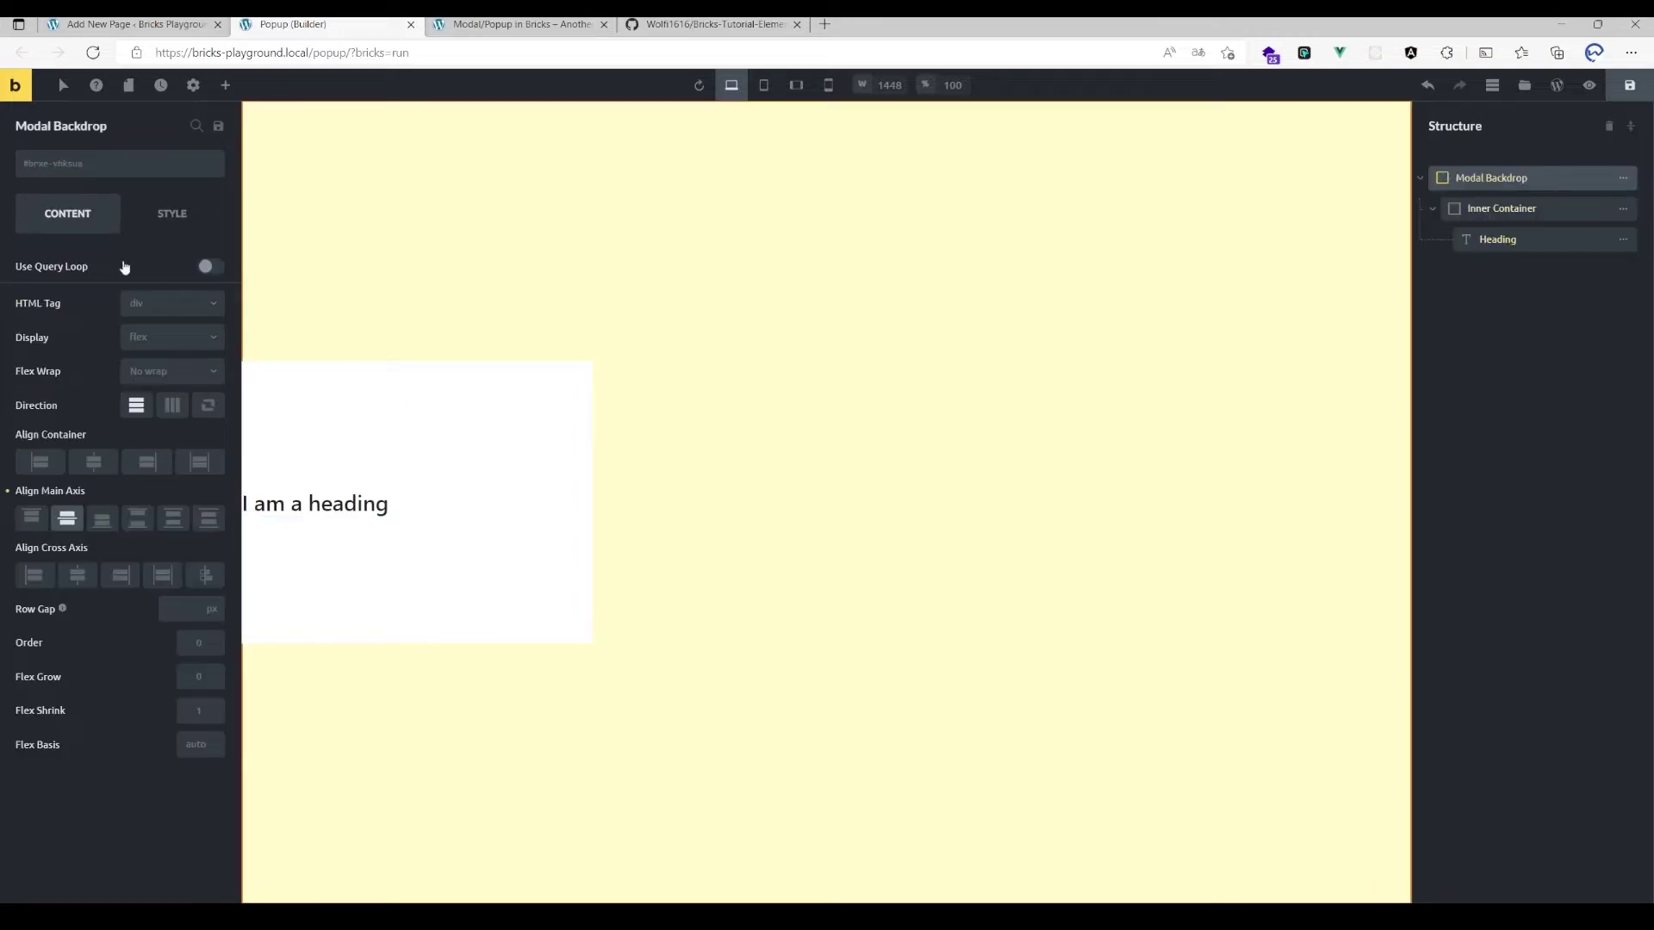
click(143, 224)
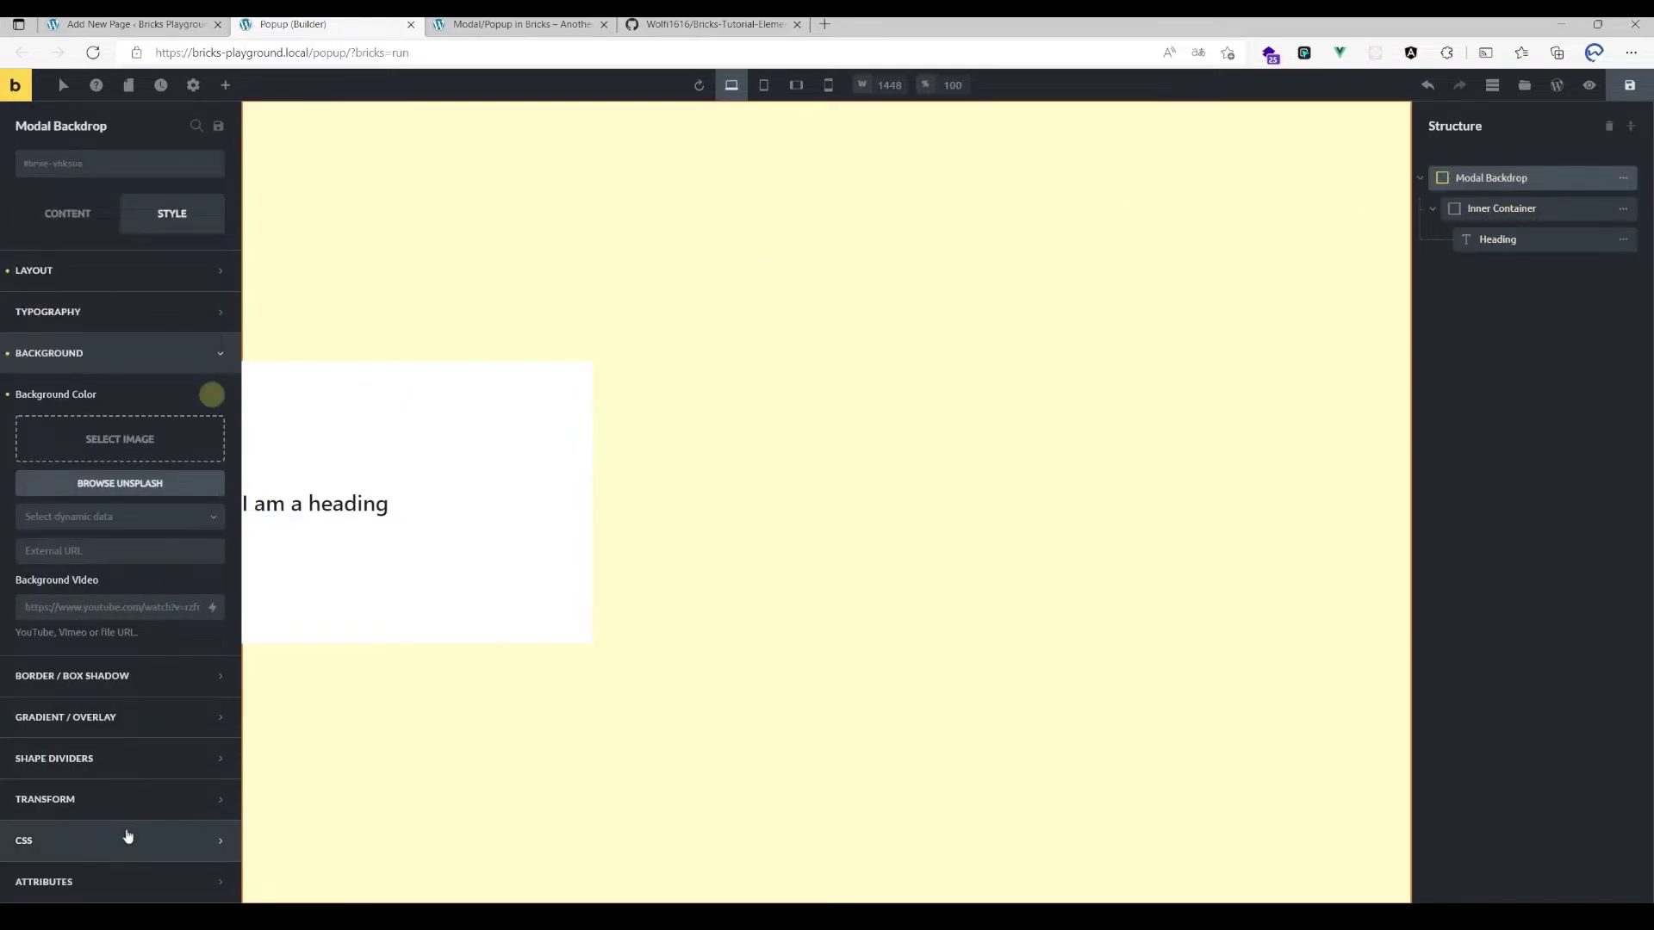
click(126, 839)
scroll(86, 672, down, 3)
click(97, 817)
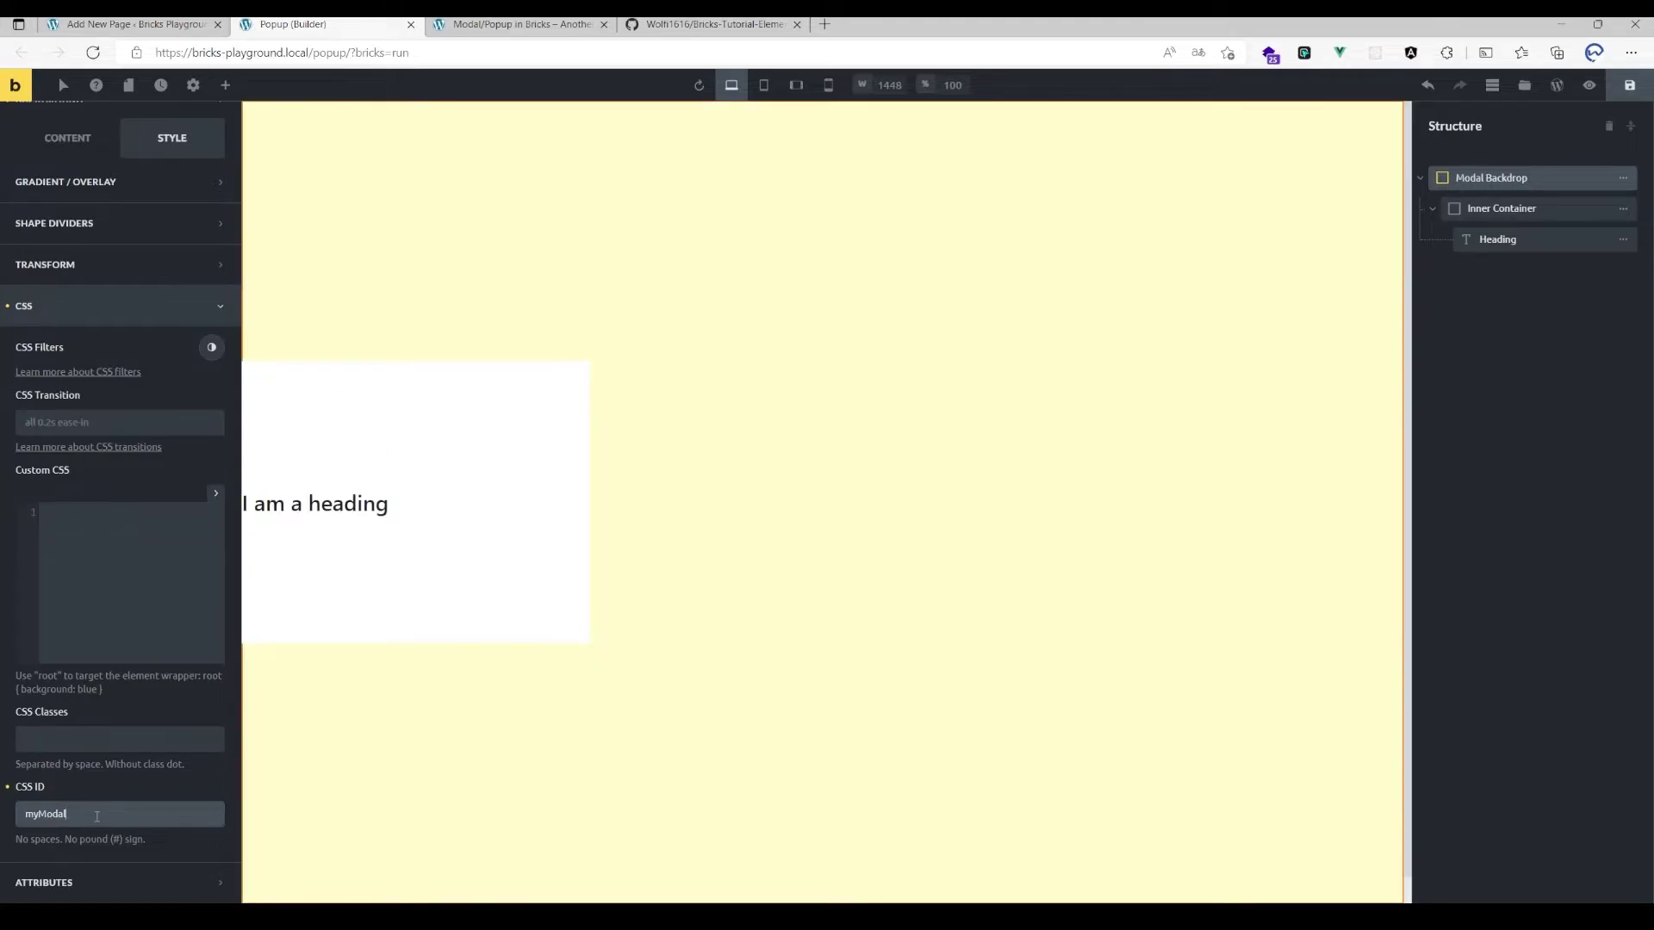
click(291, 694)
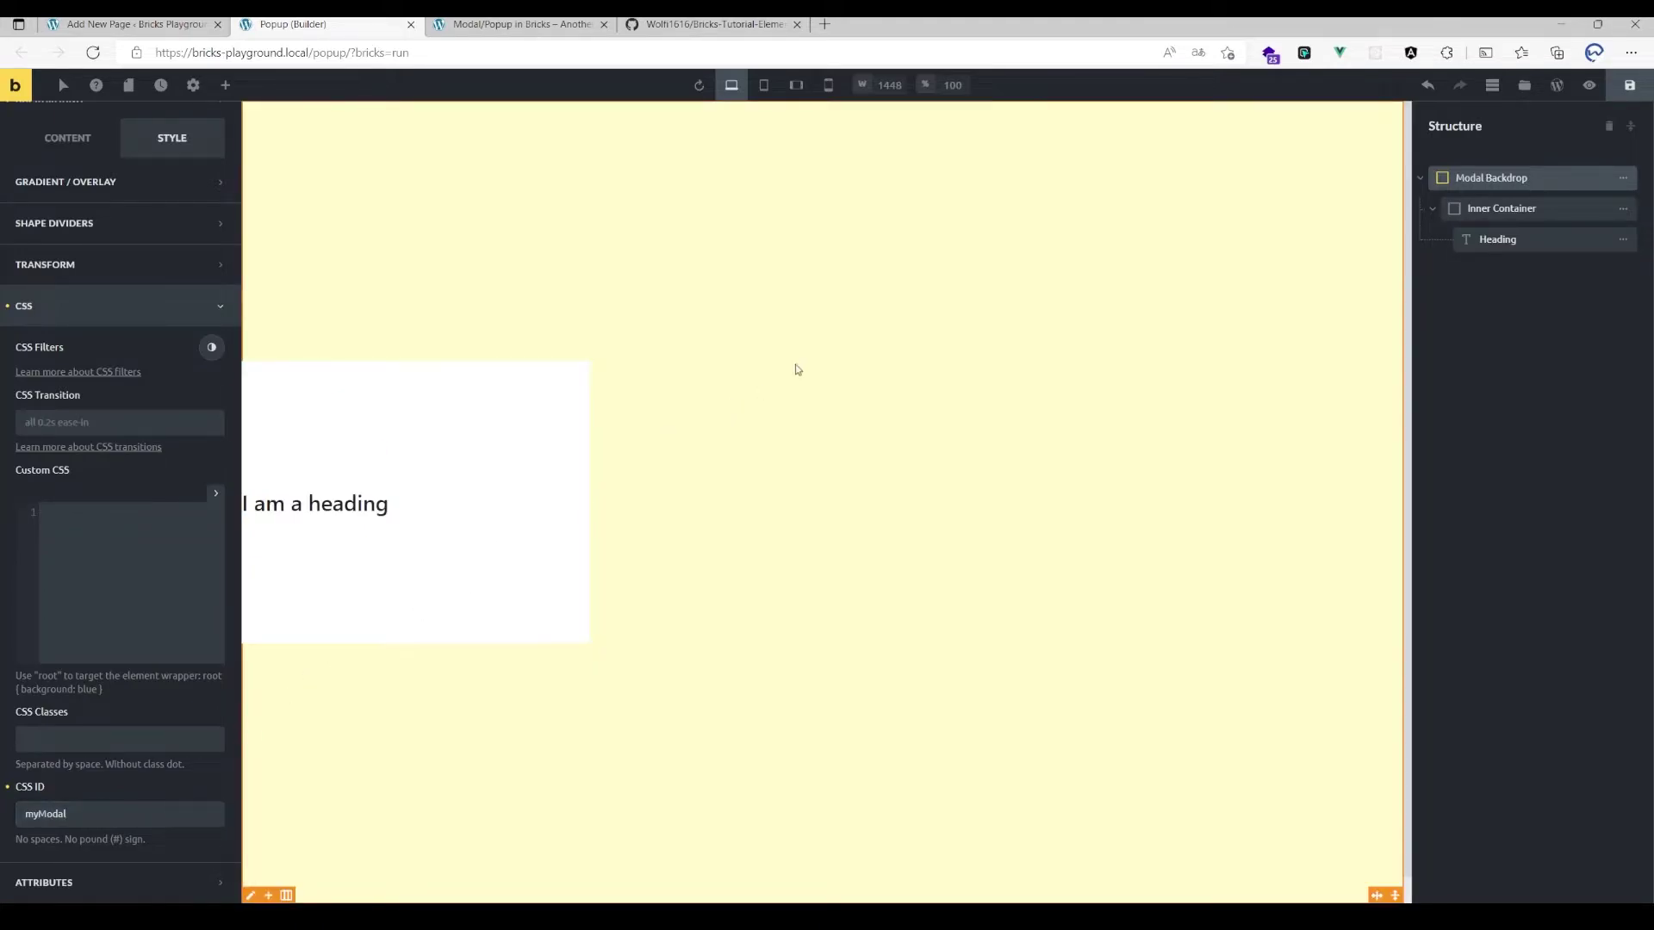
scroll(1094, 447, down, 1)
scroll(603, 310, up, 1)
scroll(643, 465, down, 1)
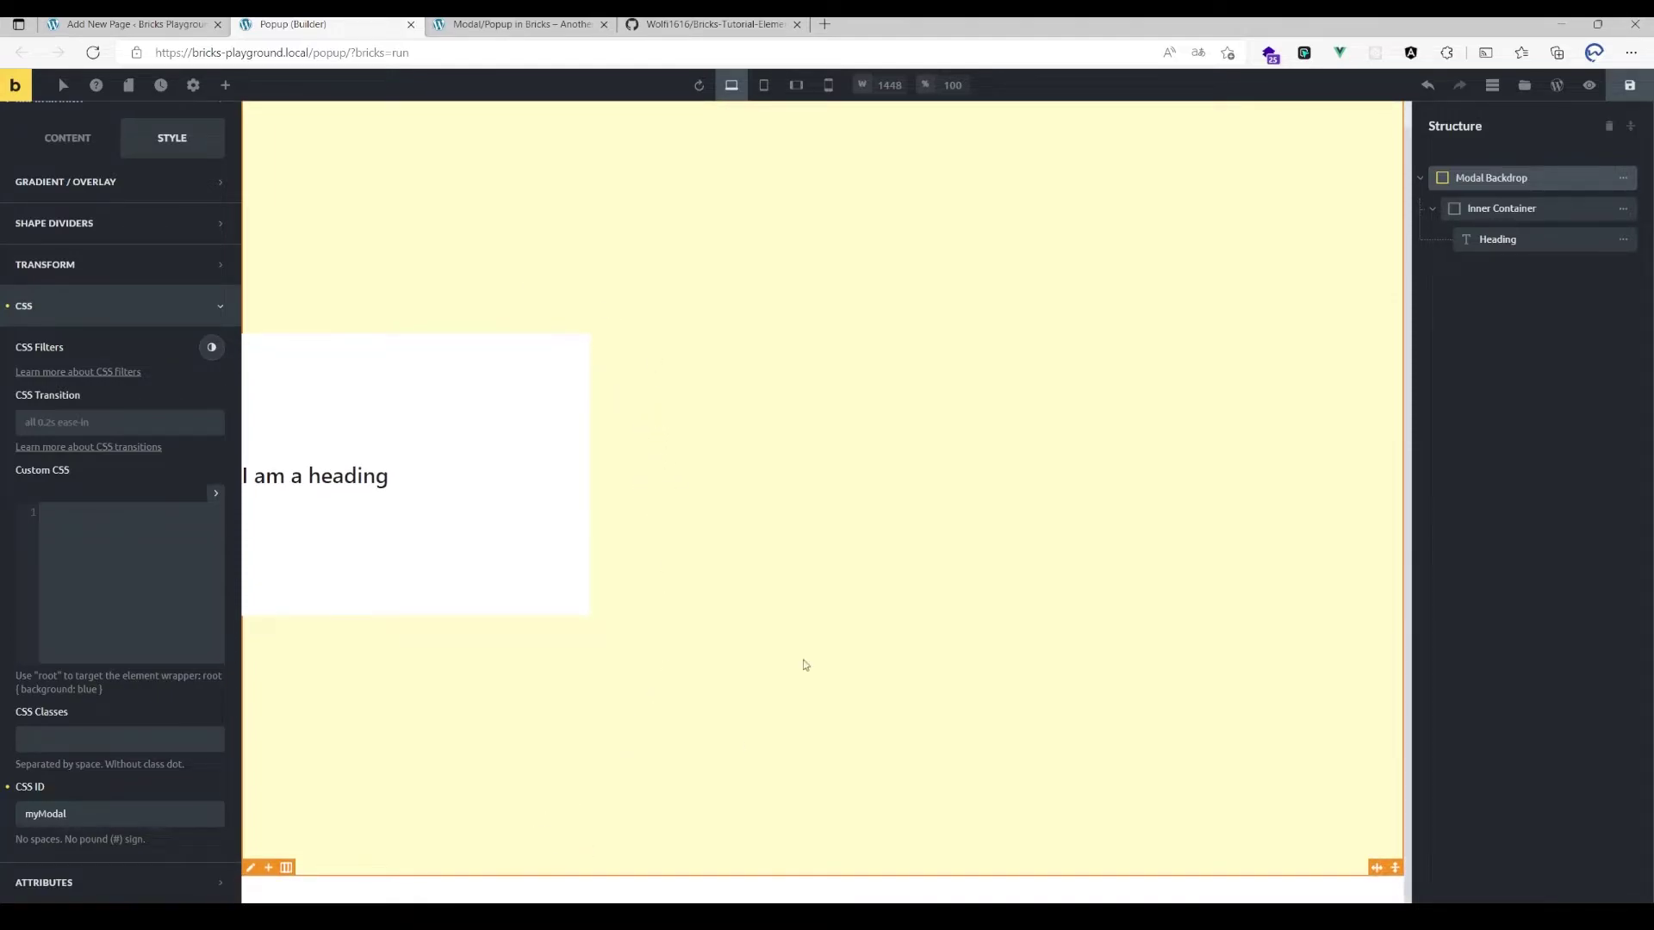
- Add a Code element and move it above Modal Backdrop in the structure
click(1421, 178)
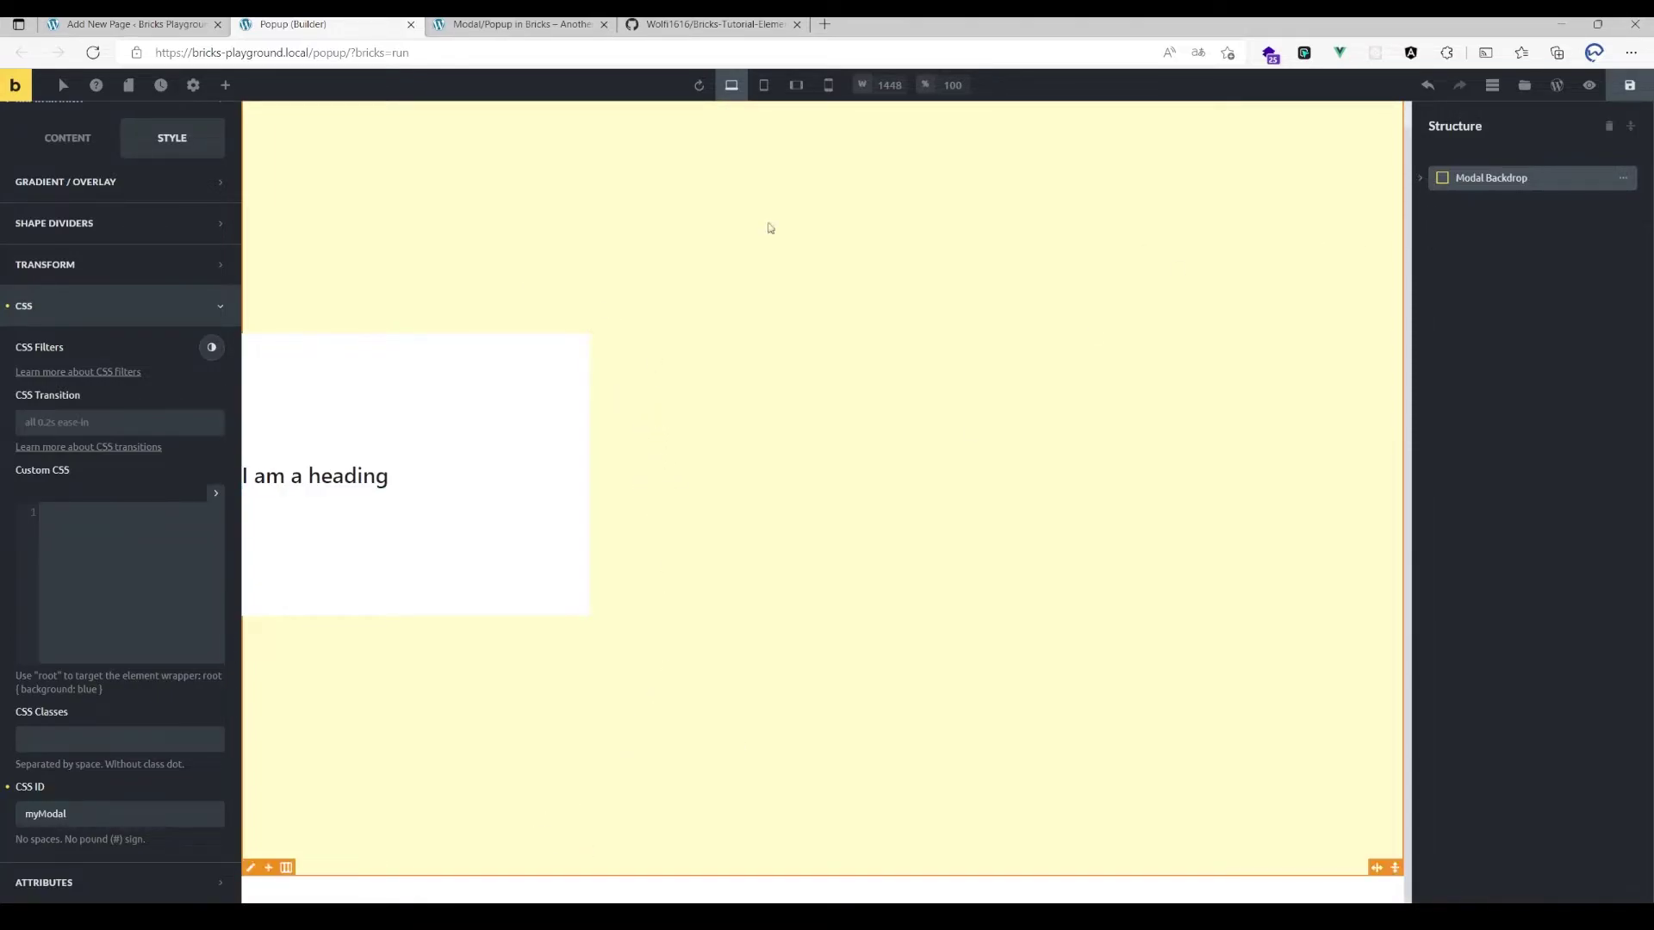
click(225, 84)
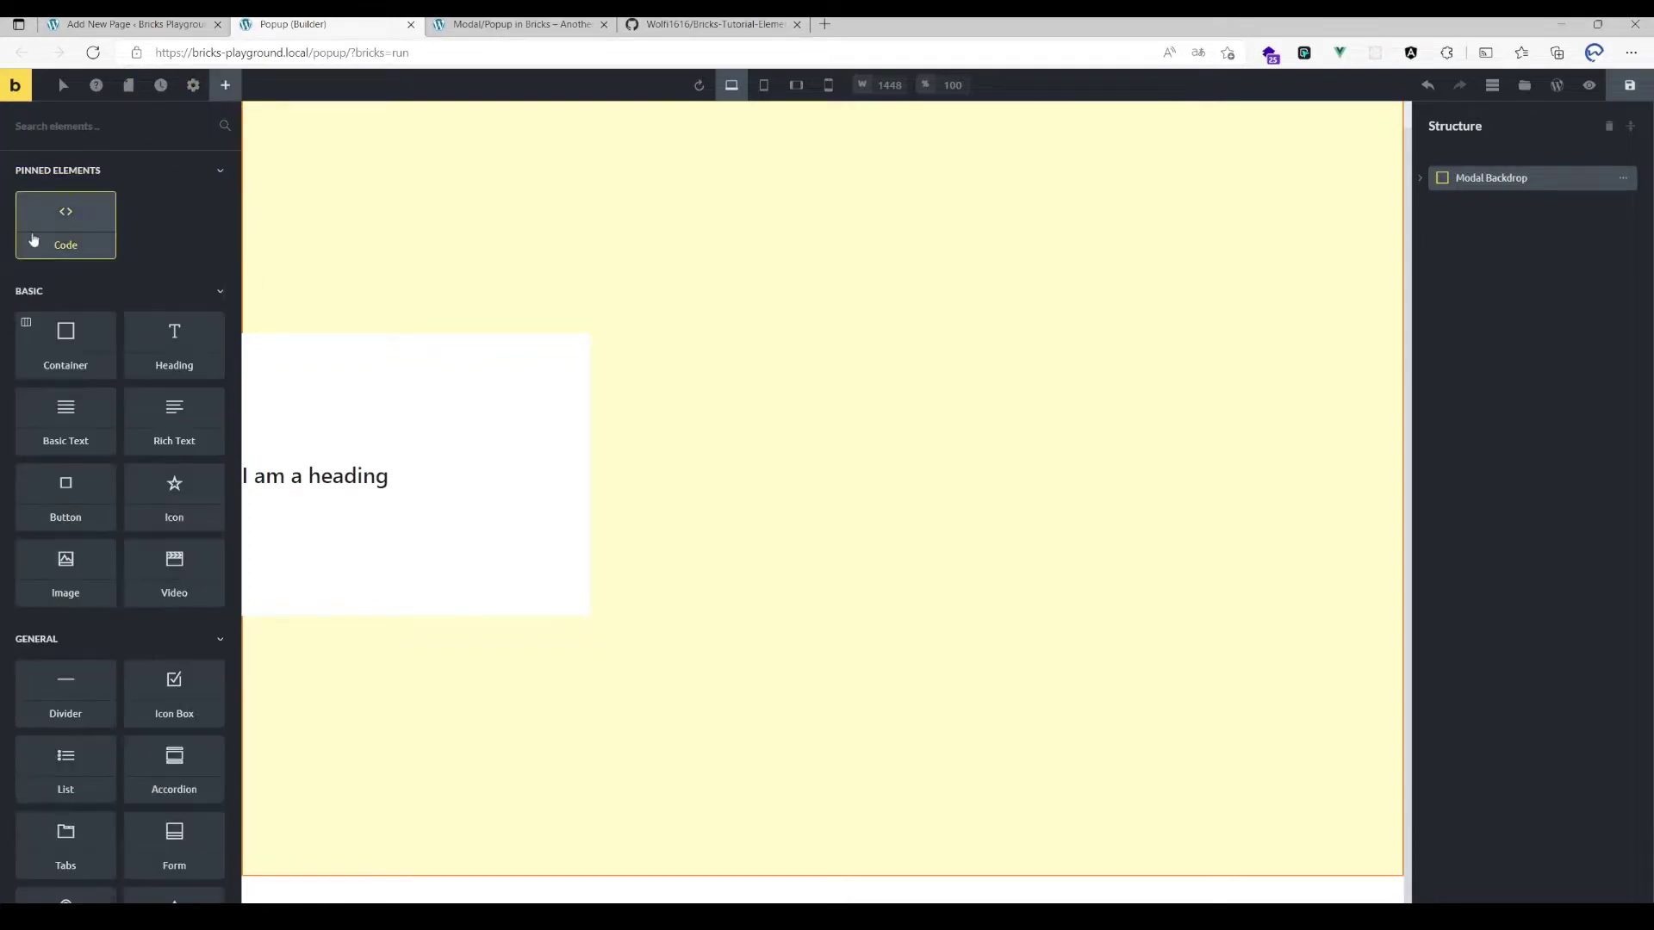
click(34, 239)
click(1421, 177)
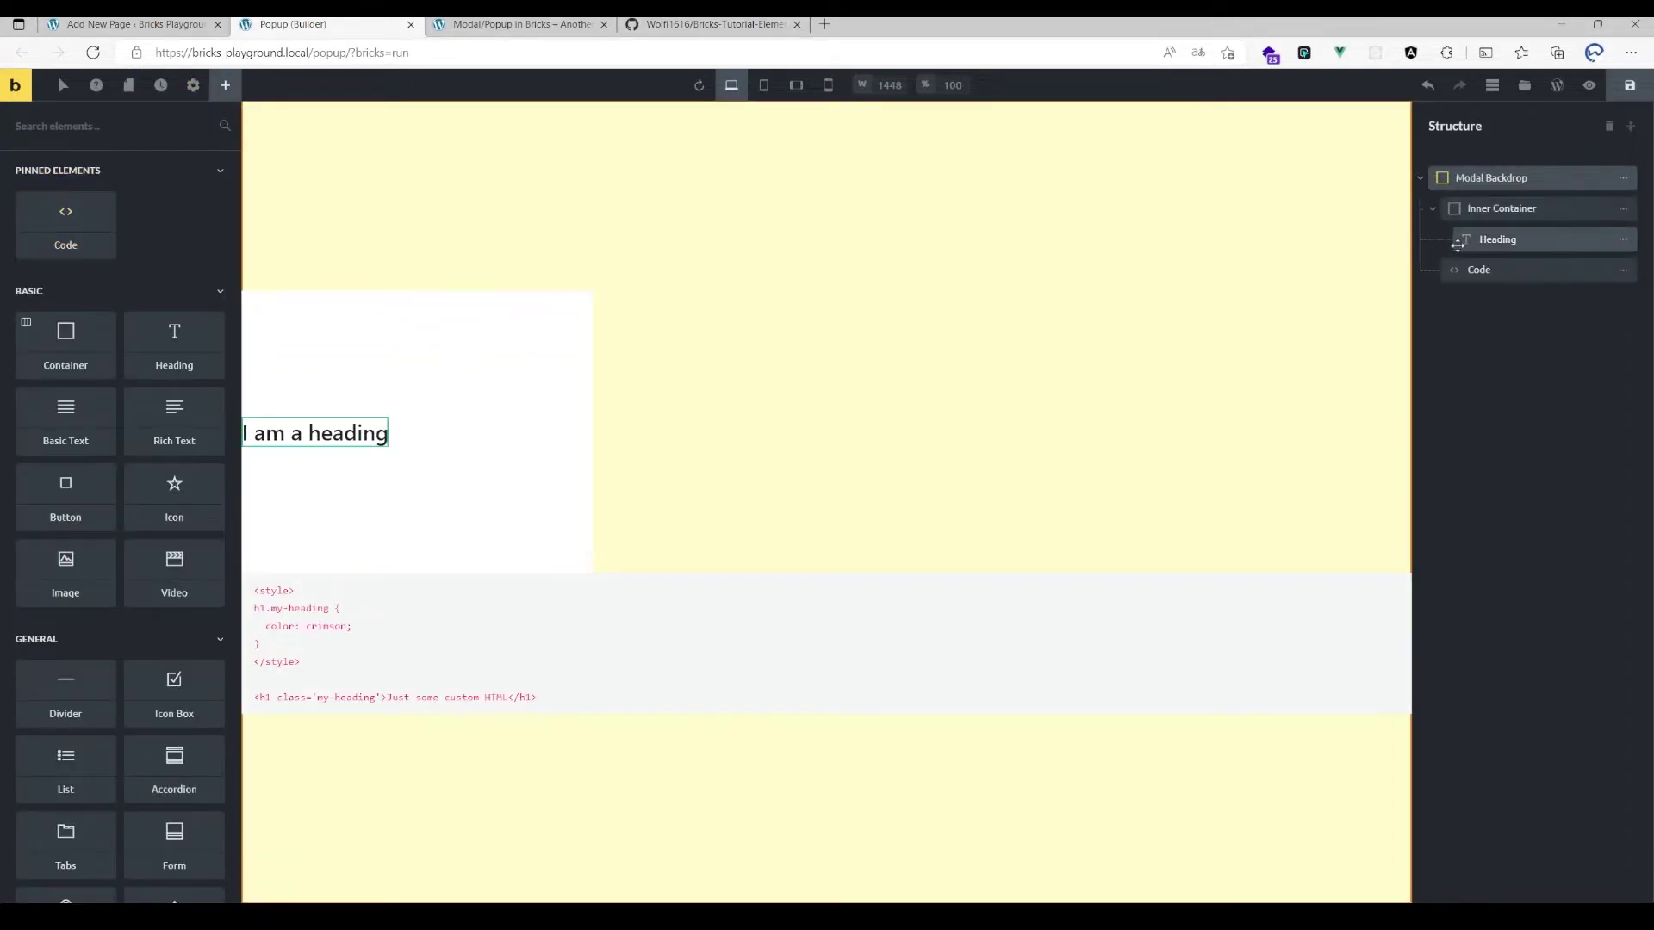
click(1432, 208)
drag(1464, 239, 1459, 178)
click(1465, 178)
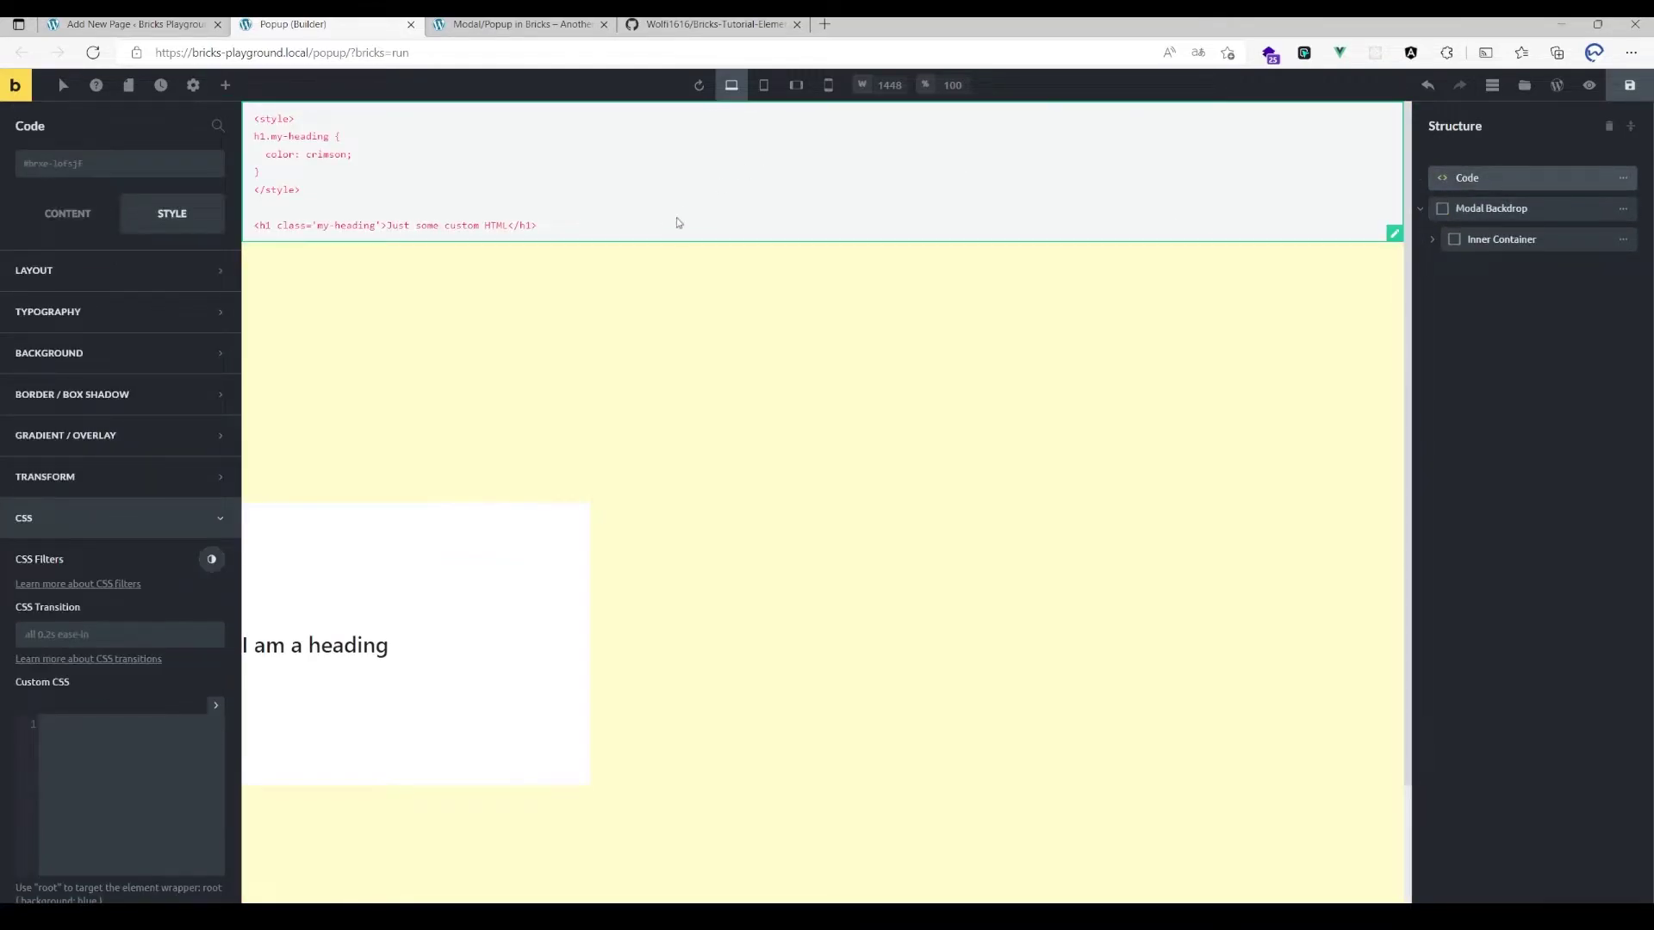
click(87, 221)
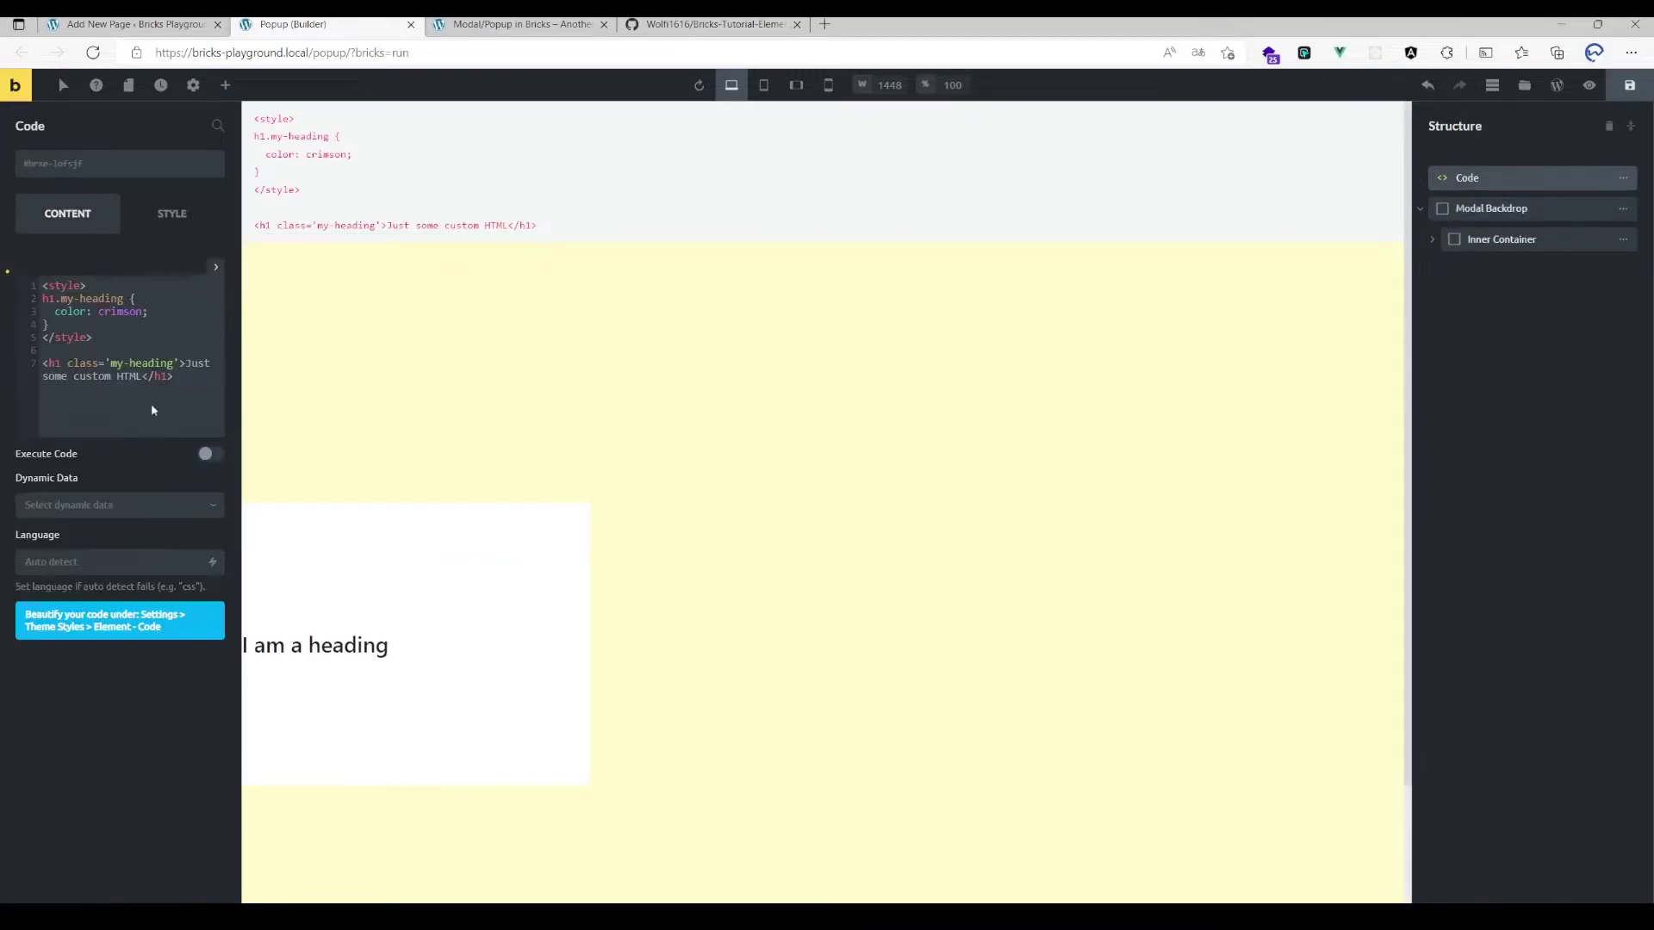
- Copy the Enqueue & Initialize The Modal code from the tutorial page
click(465, 24)
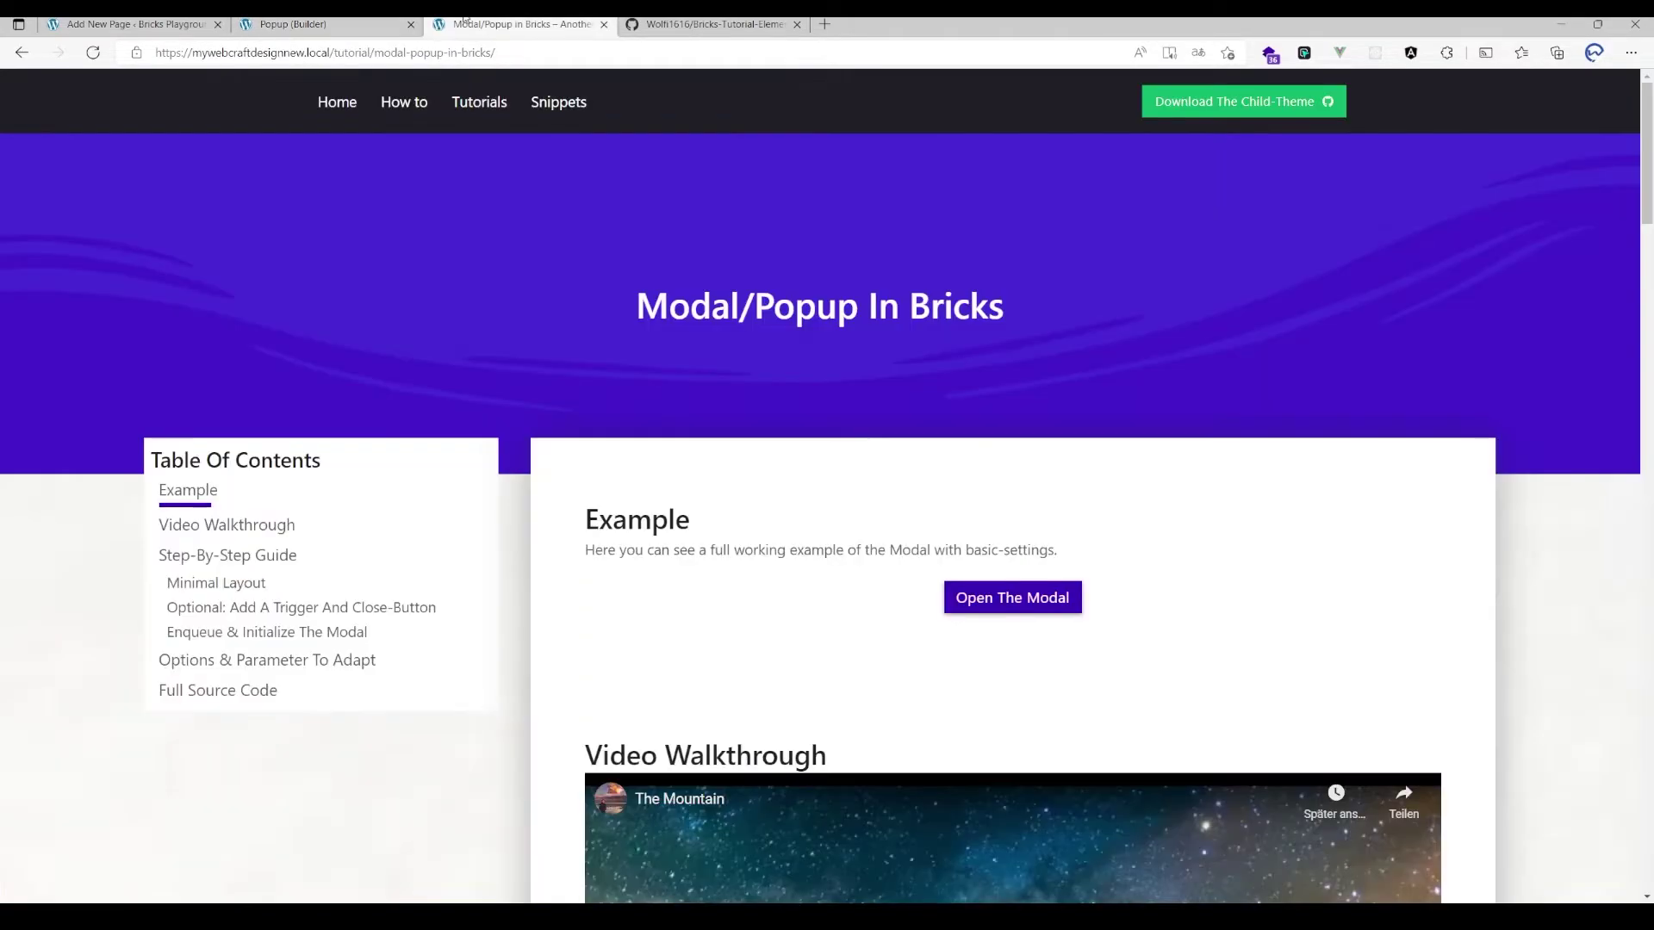
scroll(878, 441, down, 10)
click(854, 437)
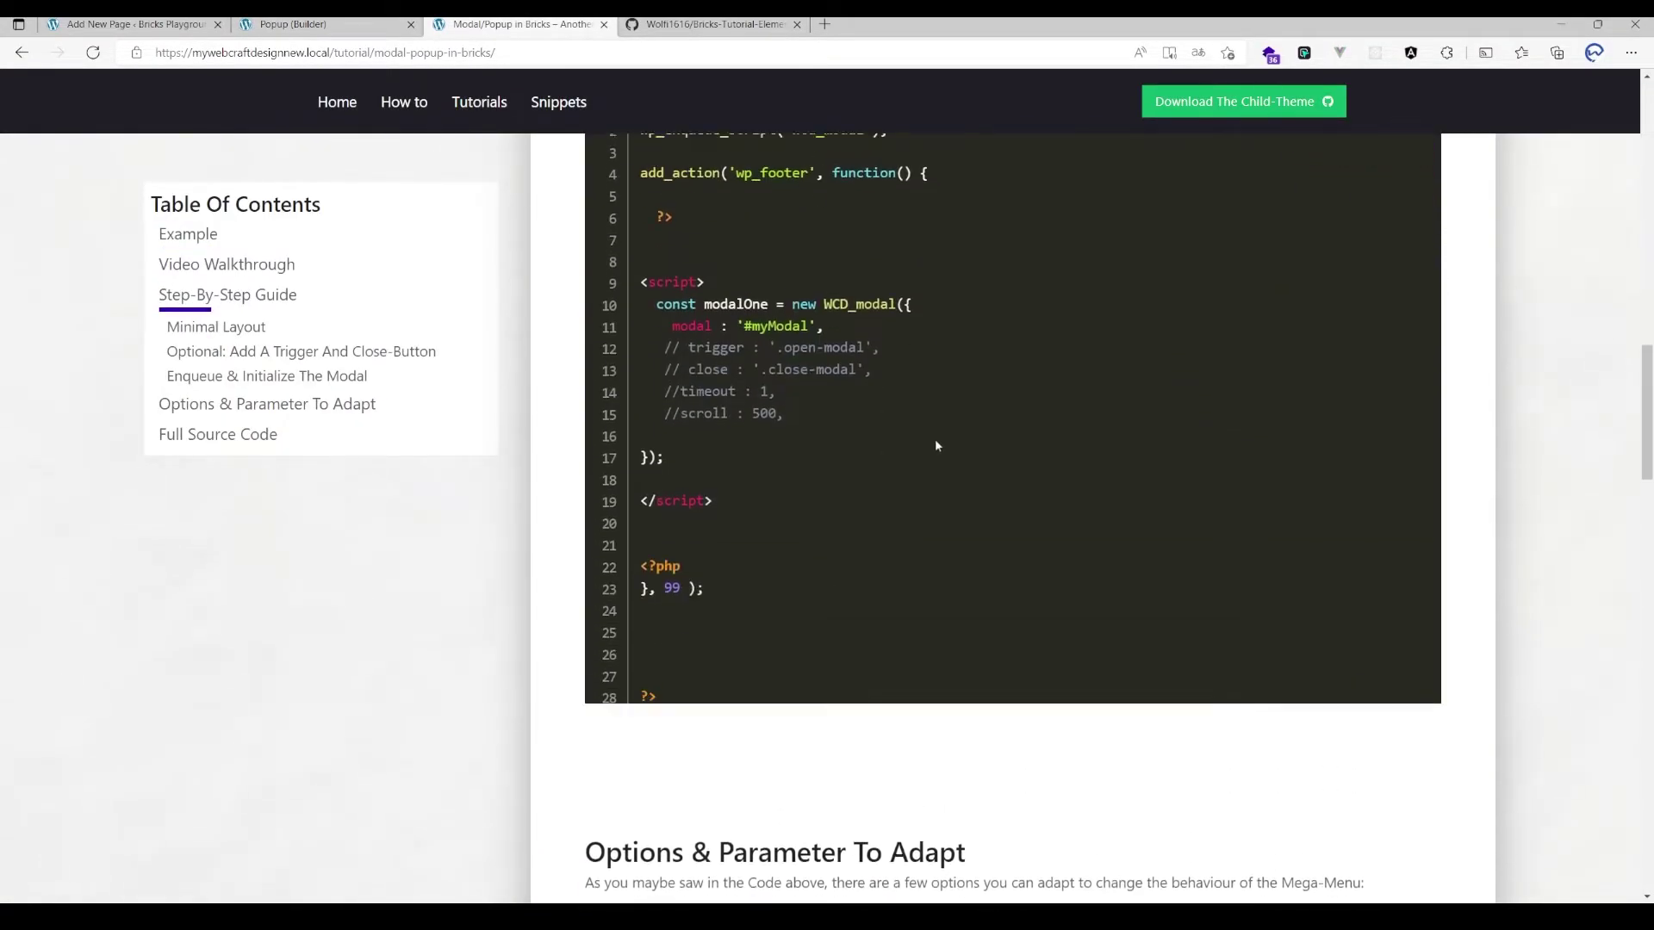
scroll(941, 414, up, 3)
click(1389, 343)
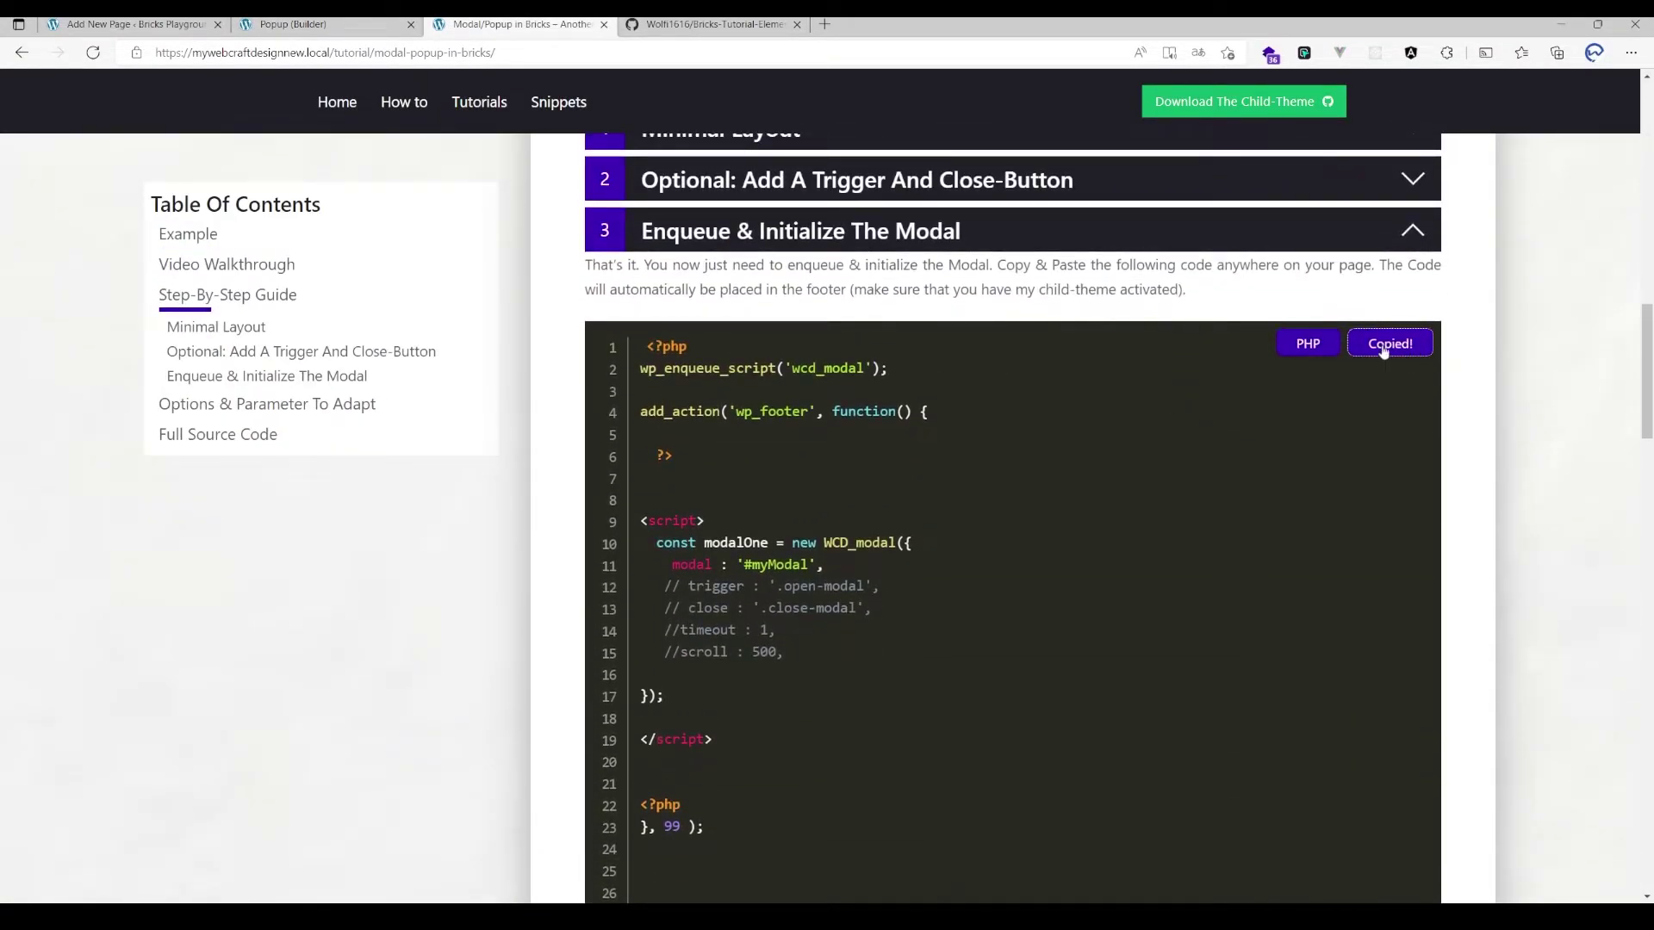
click(316, 21)
- Replace the Code element's sample code with the pasted modal code and remove blank lines
click(142, 384)
key(ctrl+a)
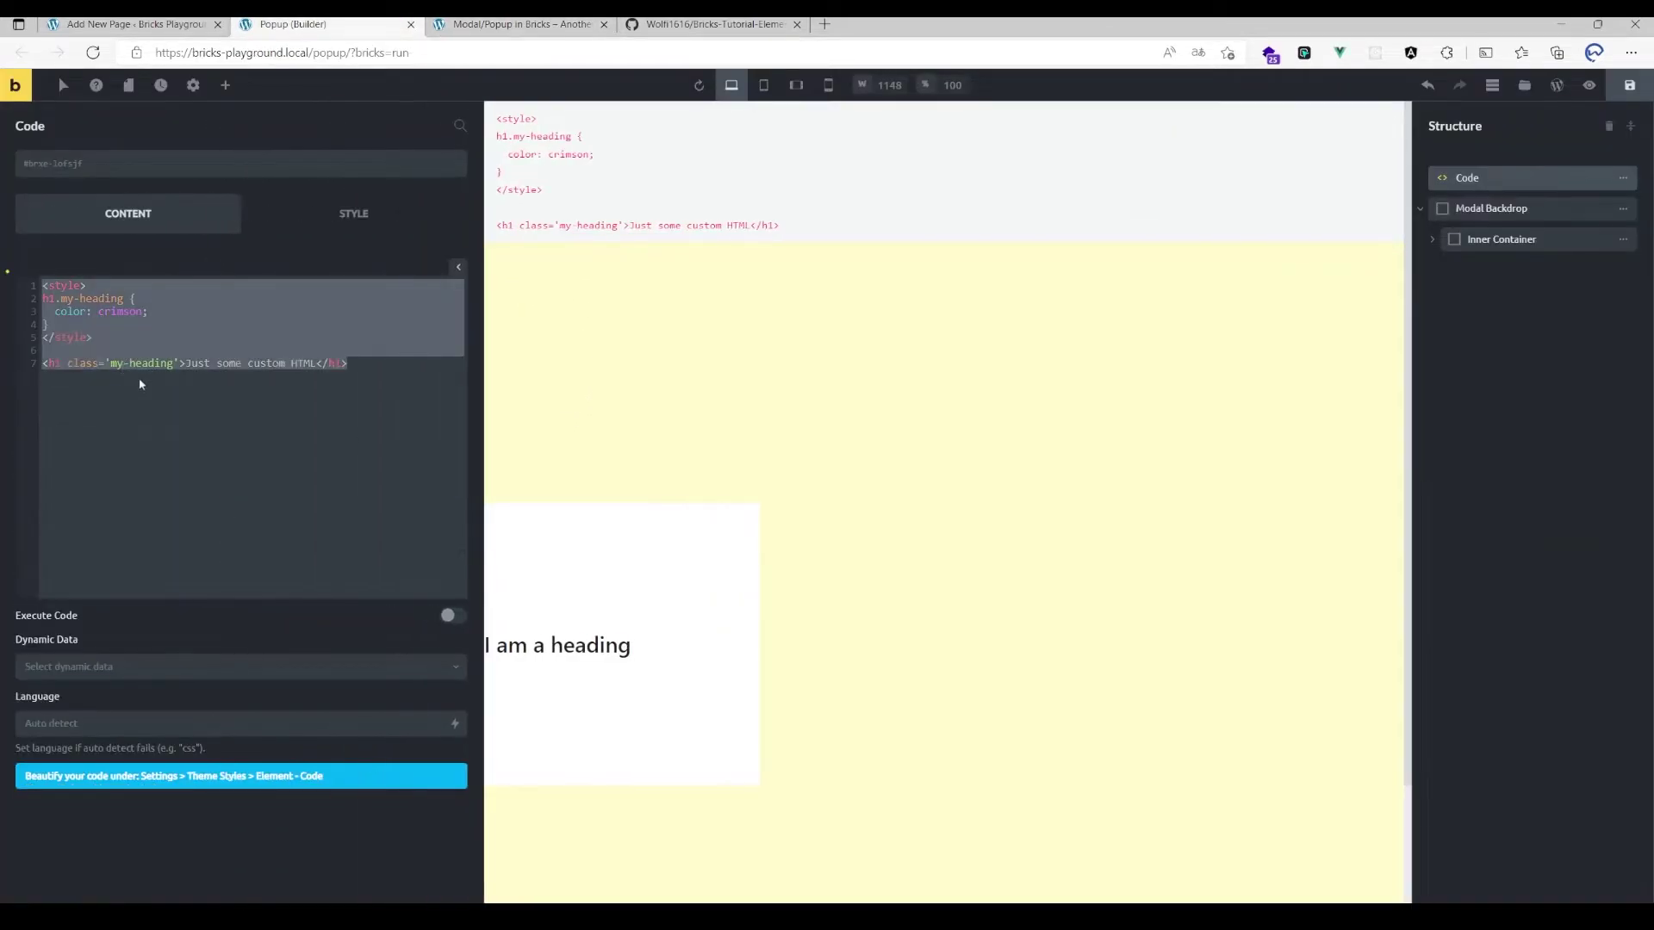
key(ctrl+v)
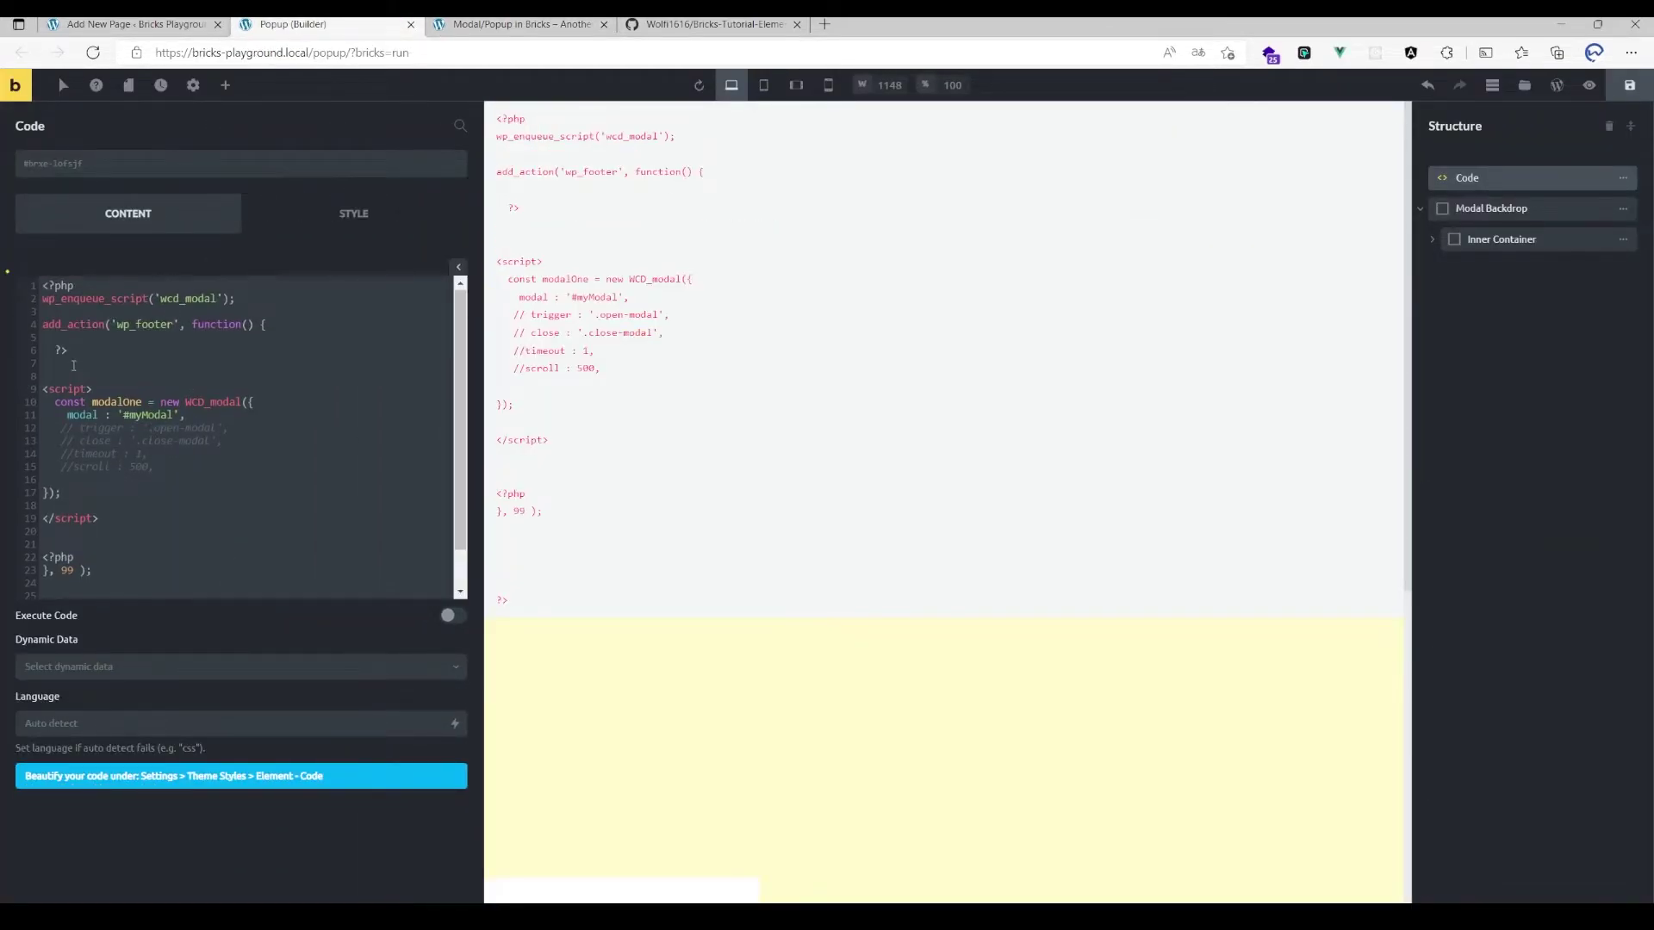
key(BackSpace)
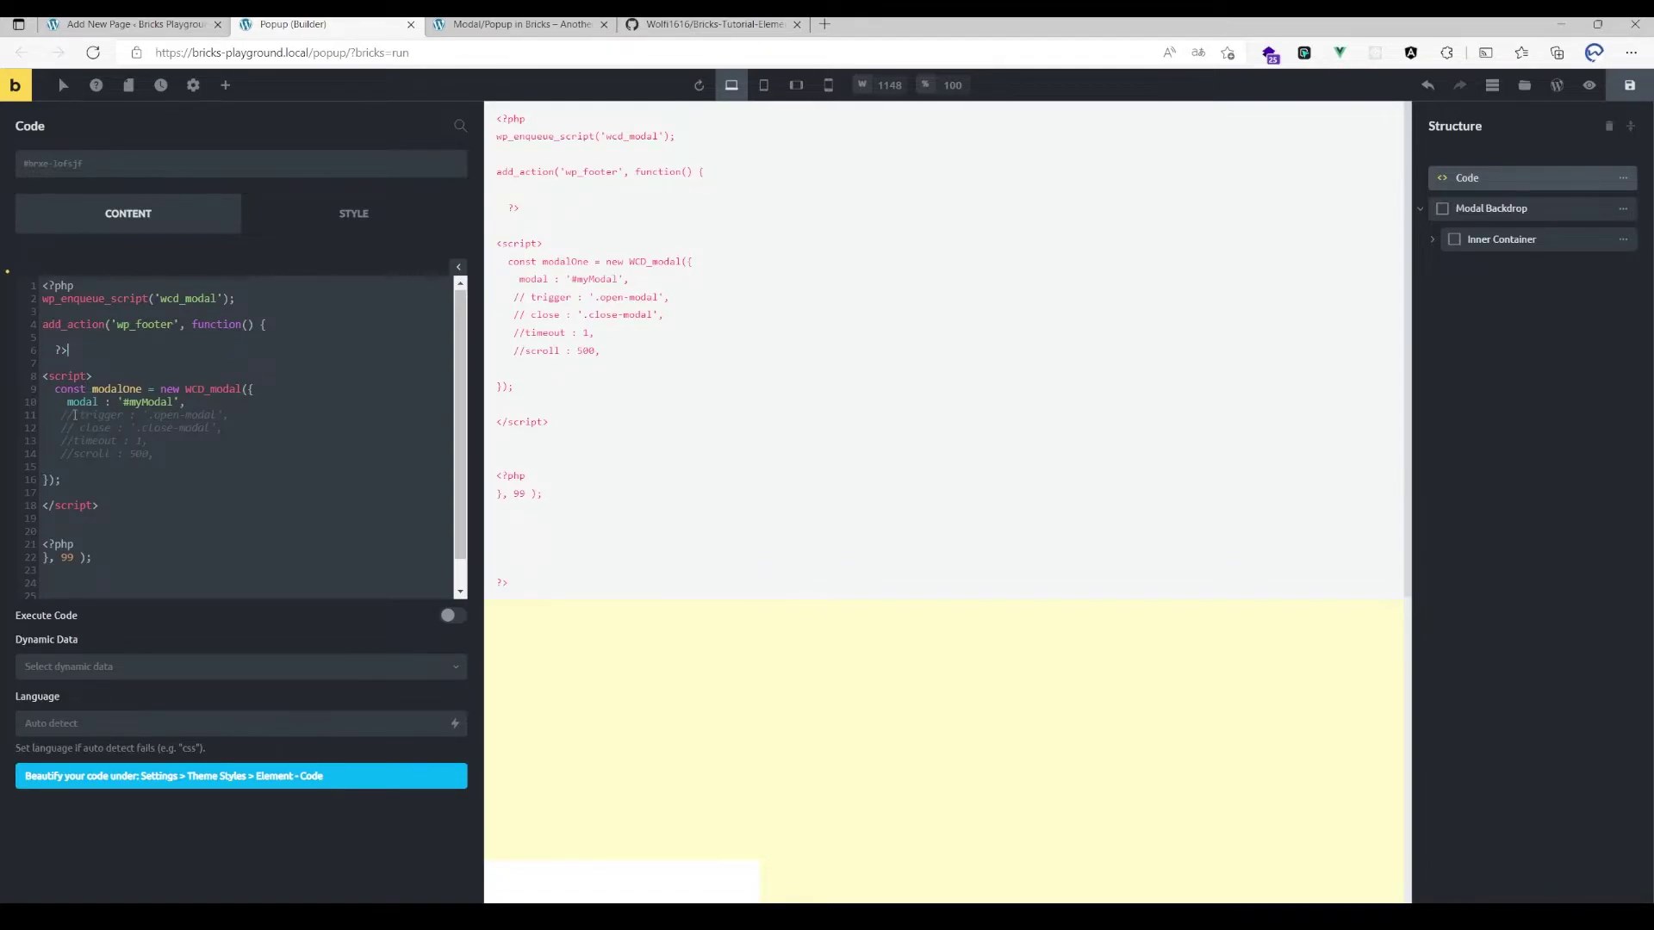
drag(60, 415, 144, 477)
click(144, 477)
key(BackSpace)
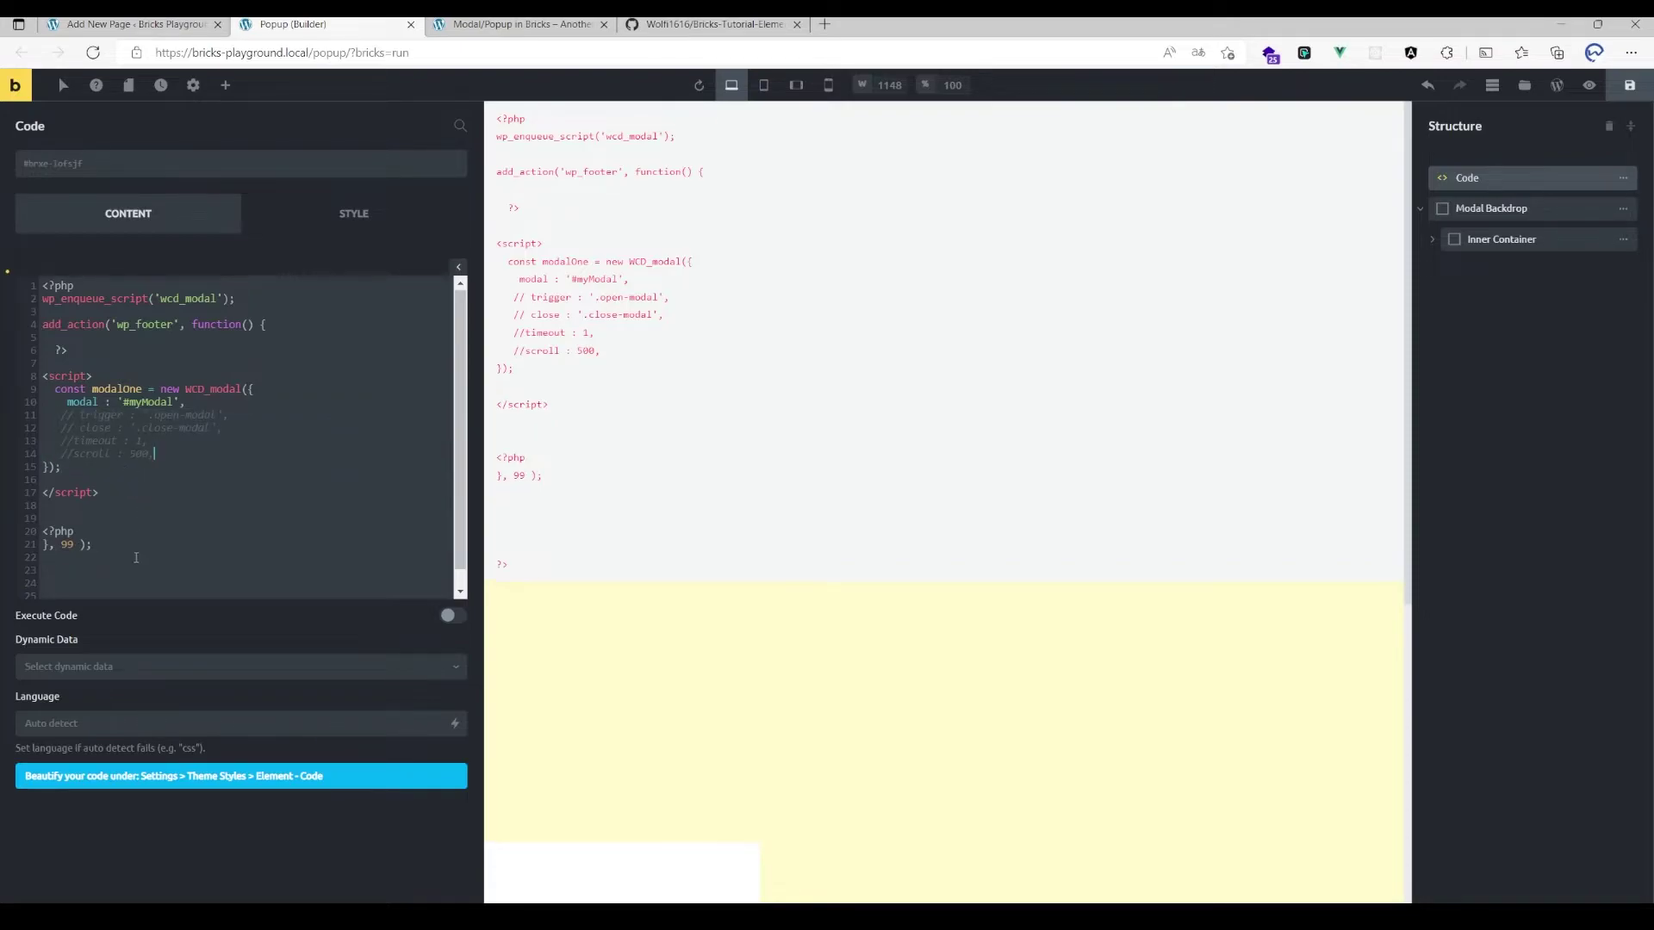
key(Delete)
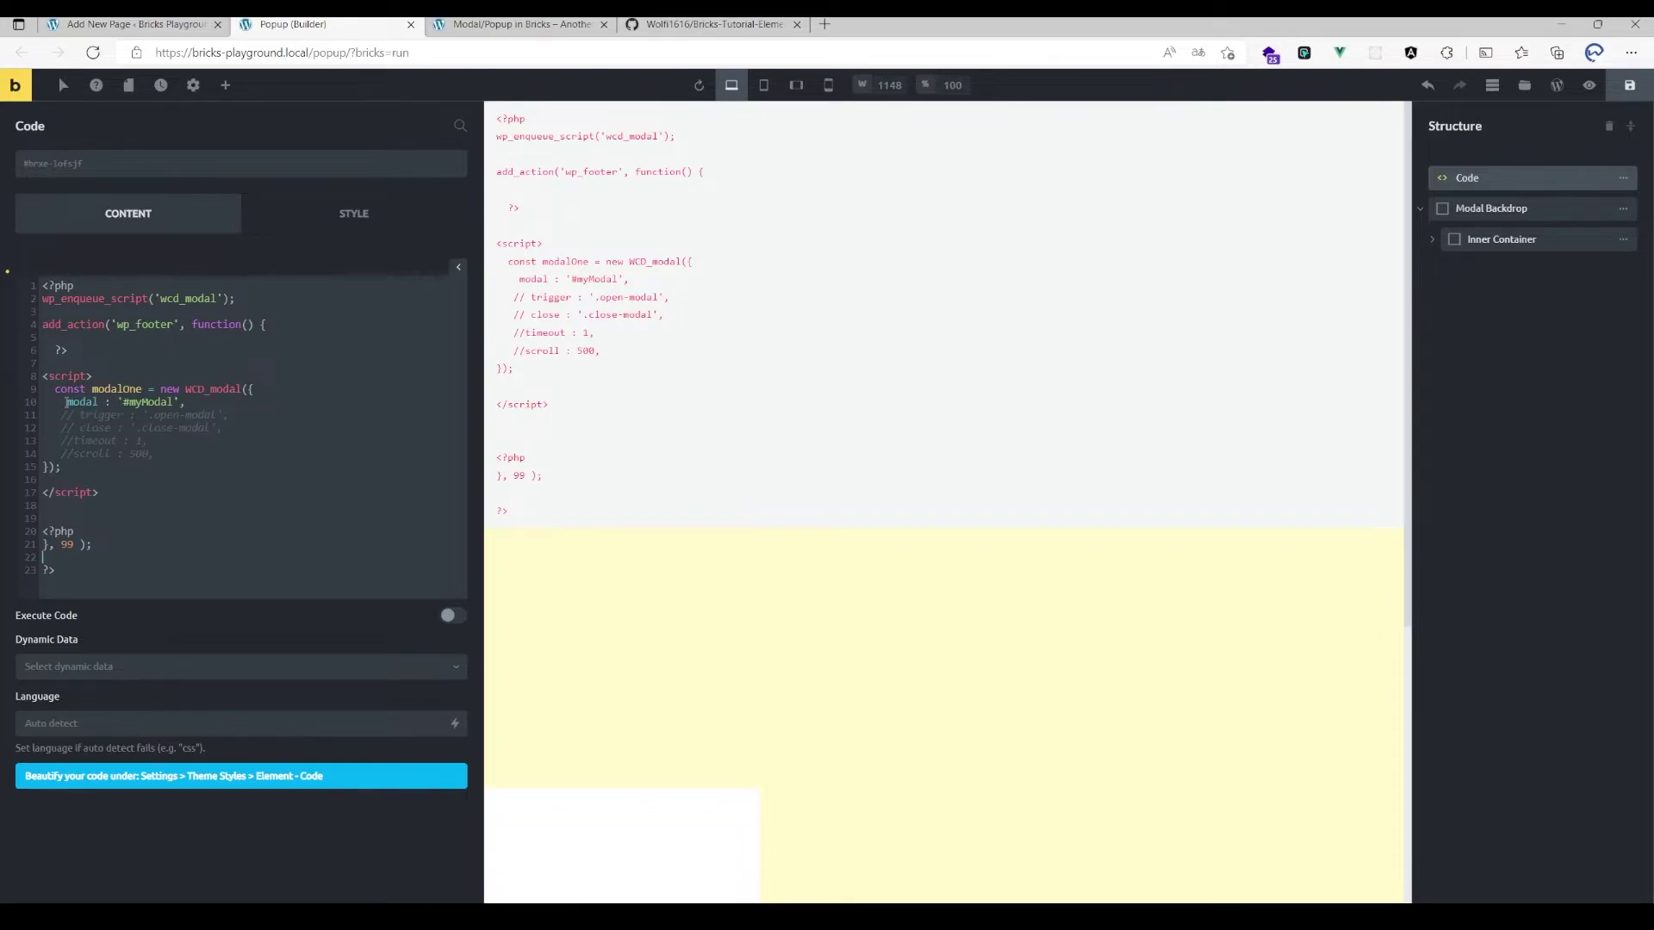
- Confirm the code's '#myModal' selector matches Modal Backdrop's myModal CSS ID
drag(66, 402, 171, 402)
click(218, 415)
drag(120, 403, 143, 403)
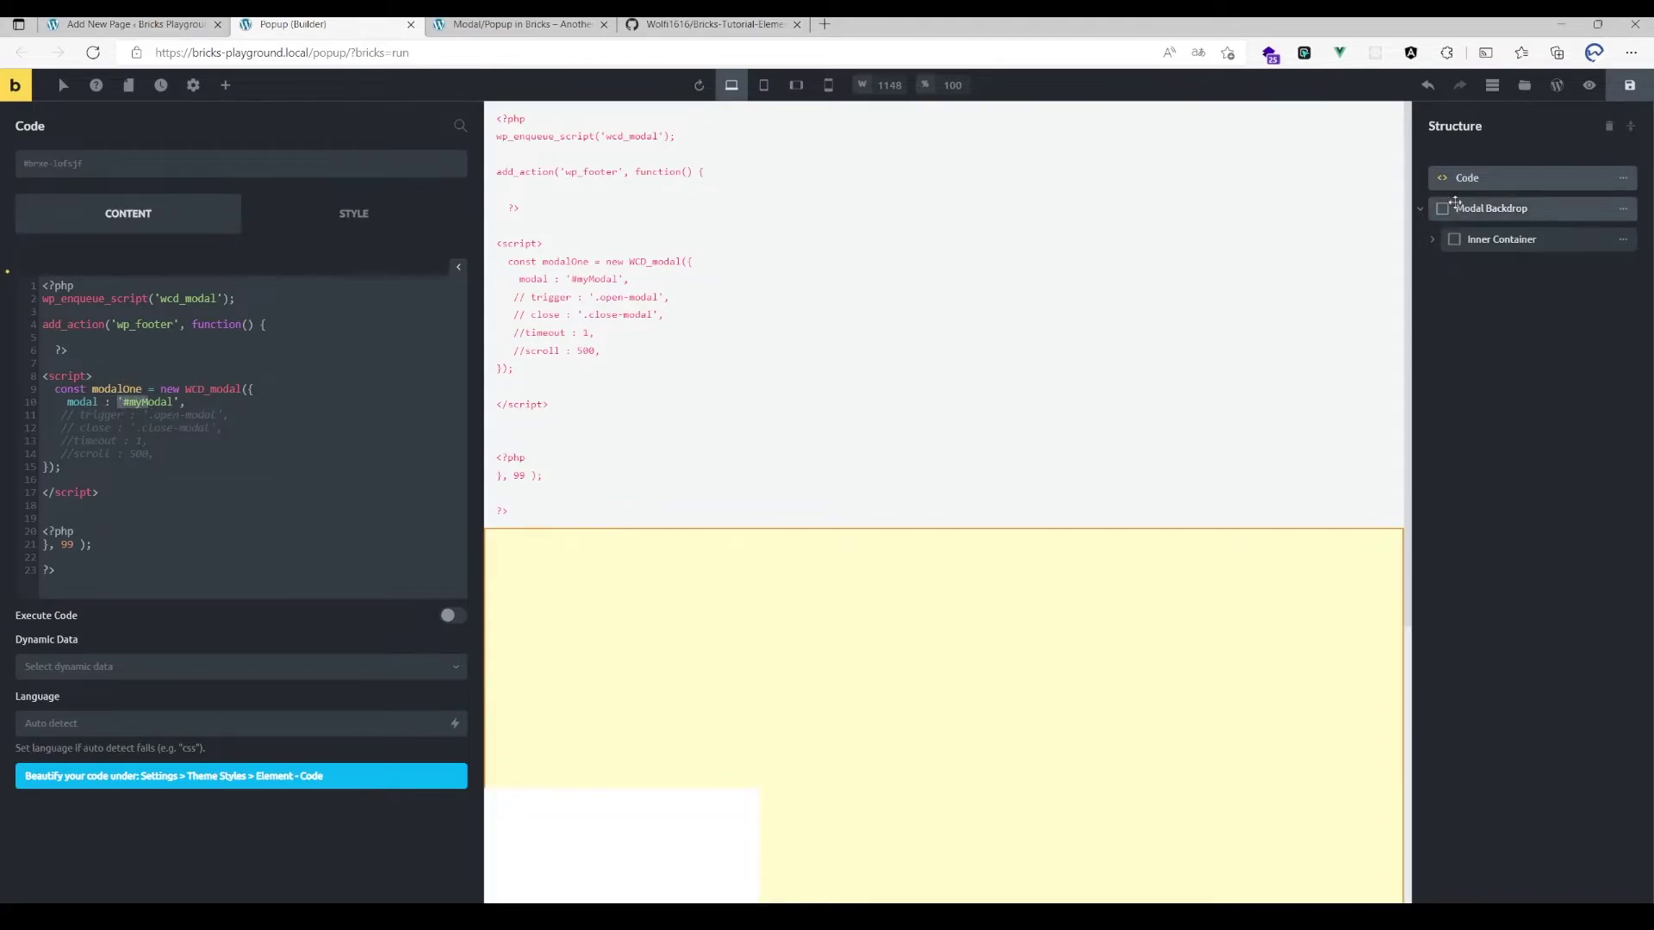
click(1491, 209)
click(172, 214)
scroll(102, 522, down, 3)
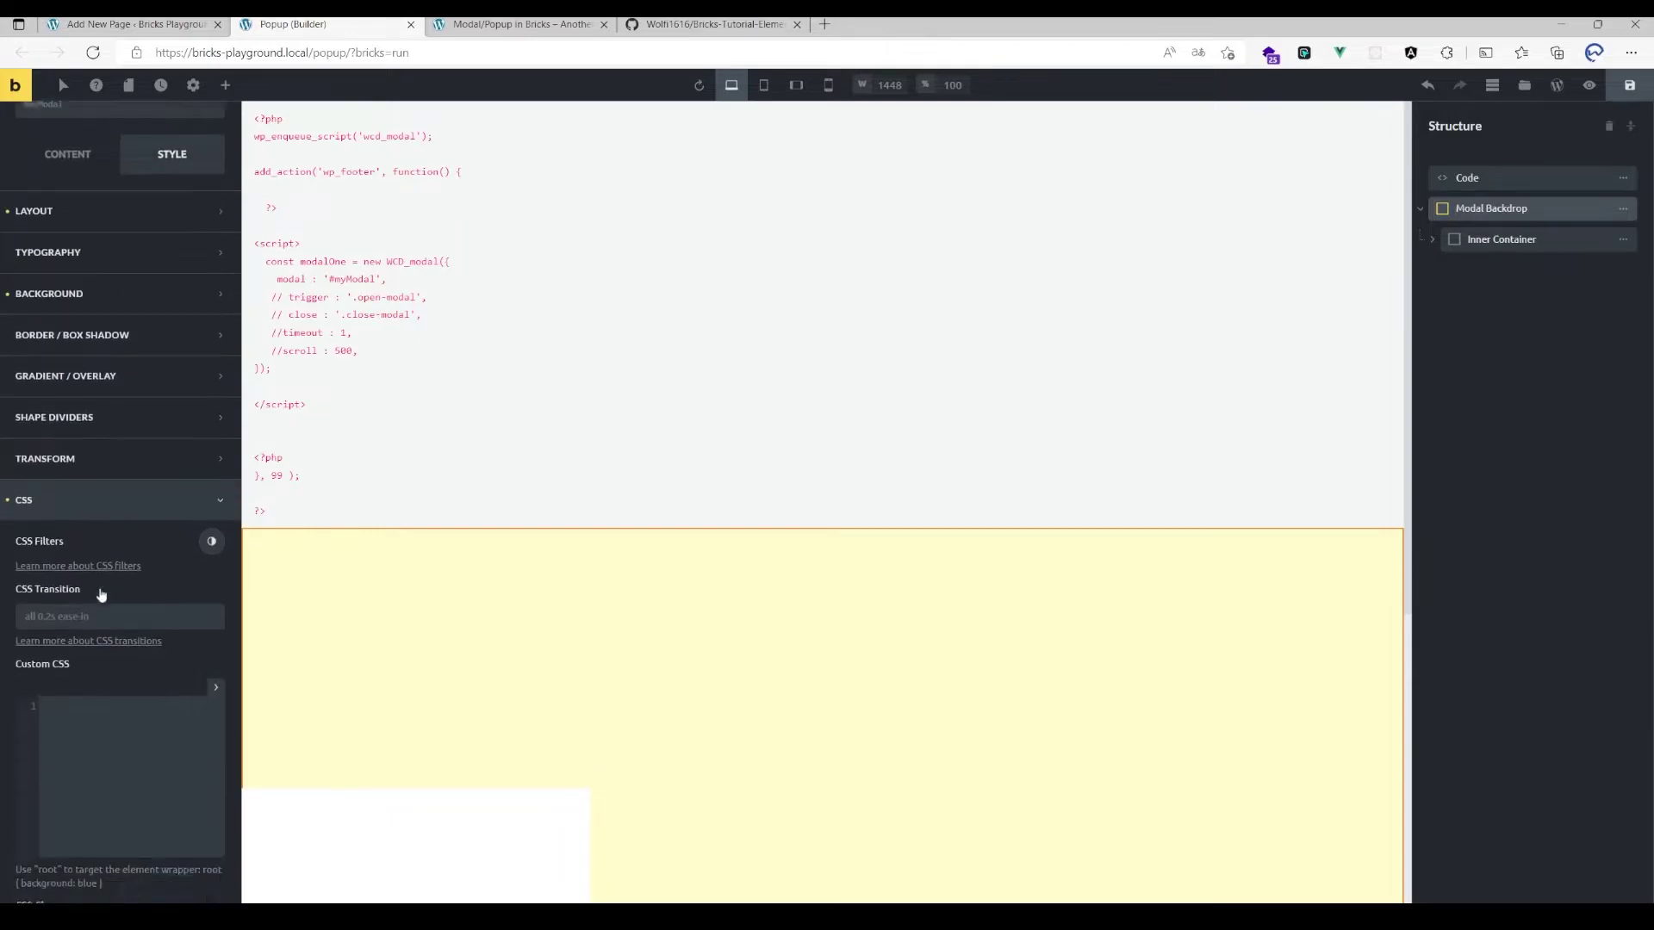
click(68, 814)
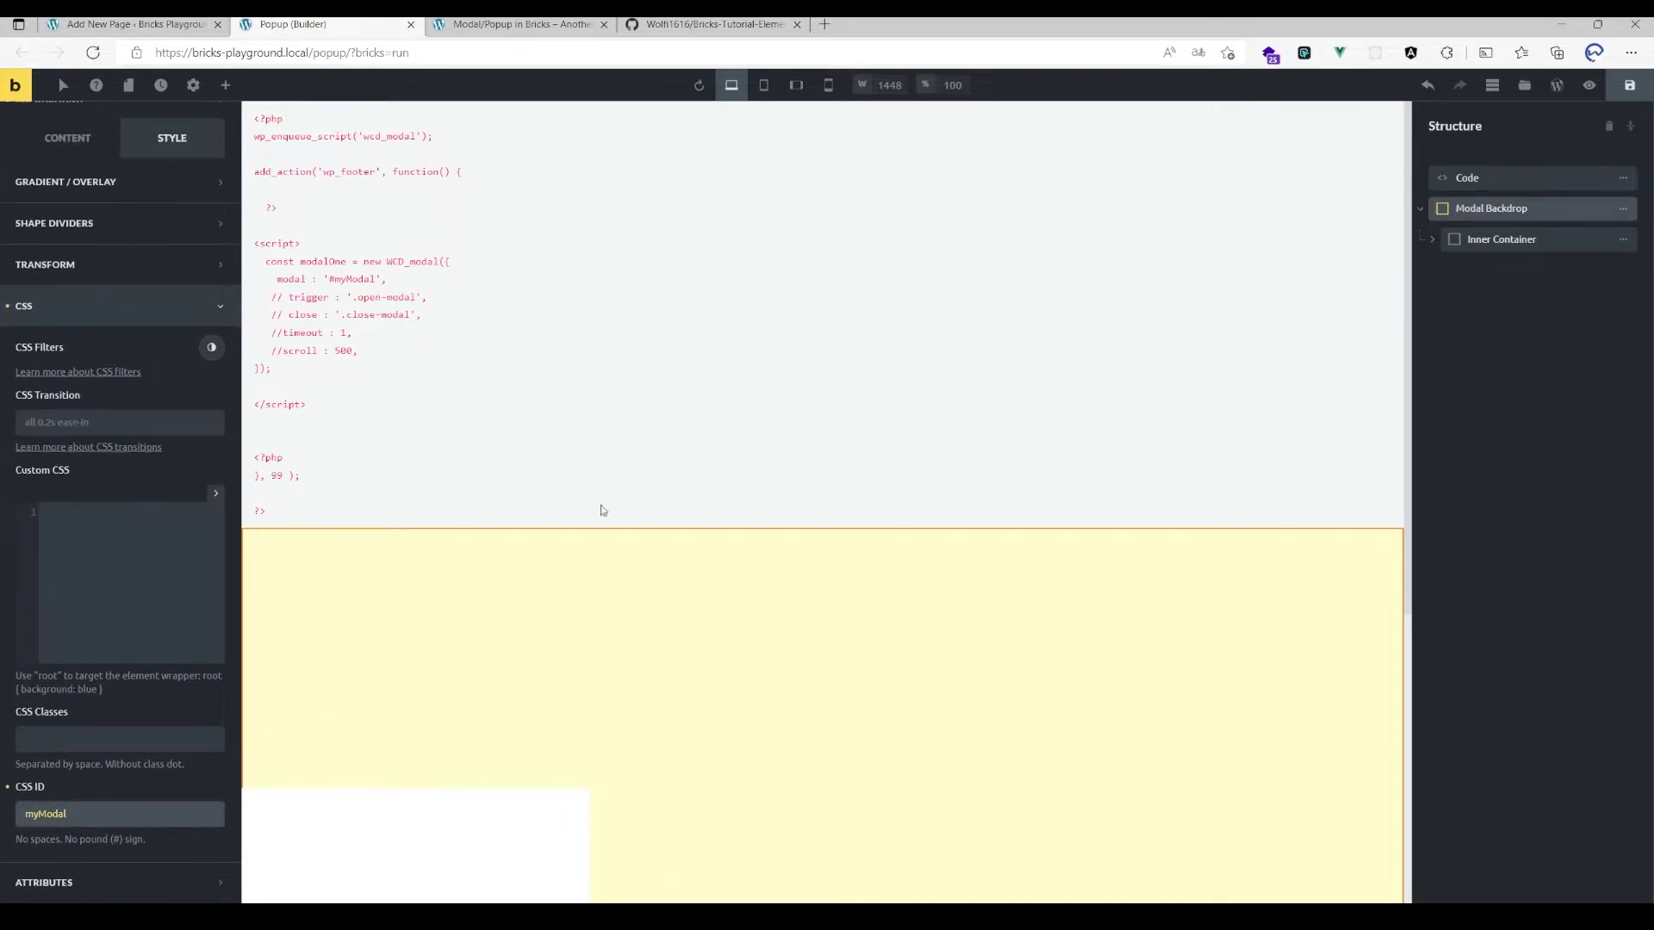
- Enable code execution on the Code element
click(618, 398)
click(69, 138)
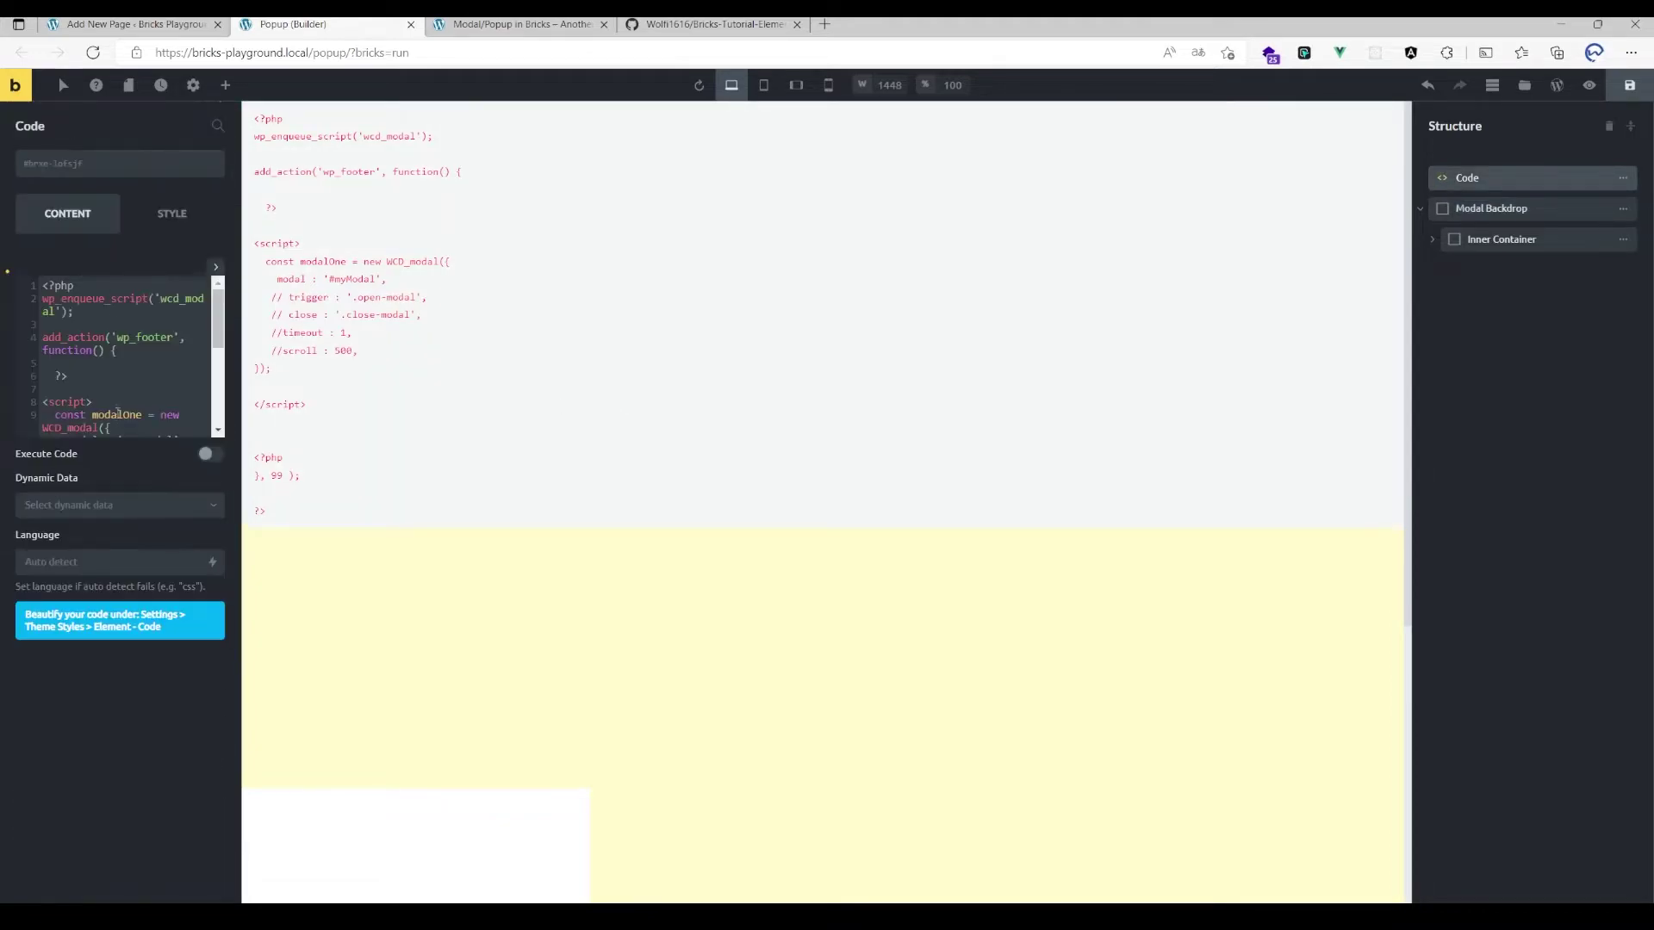
click(118, 414)
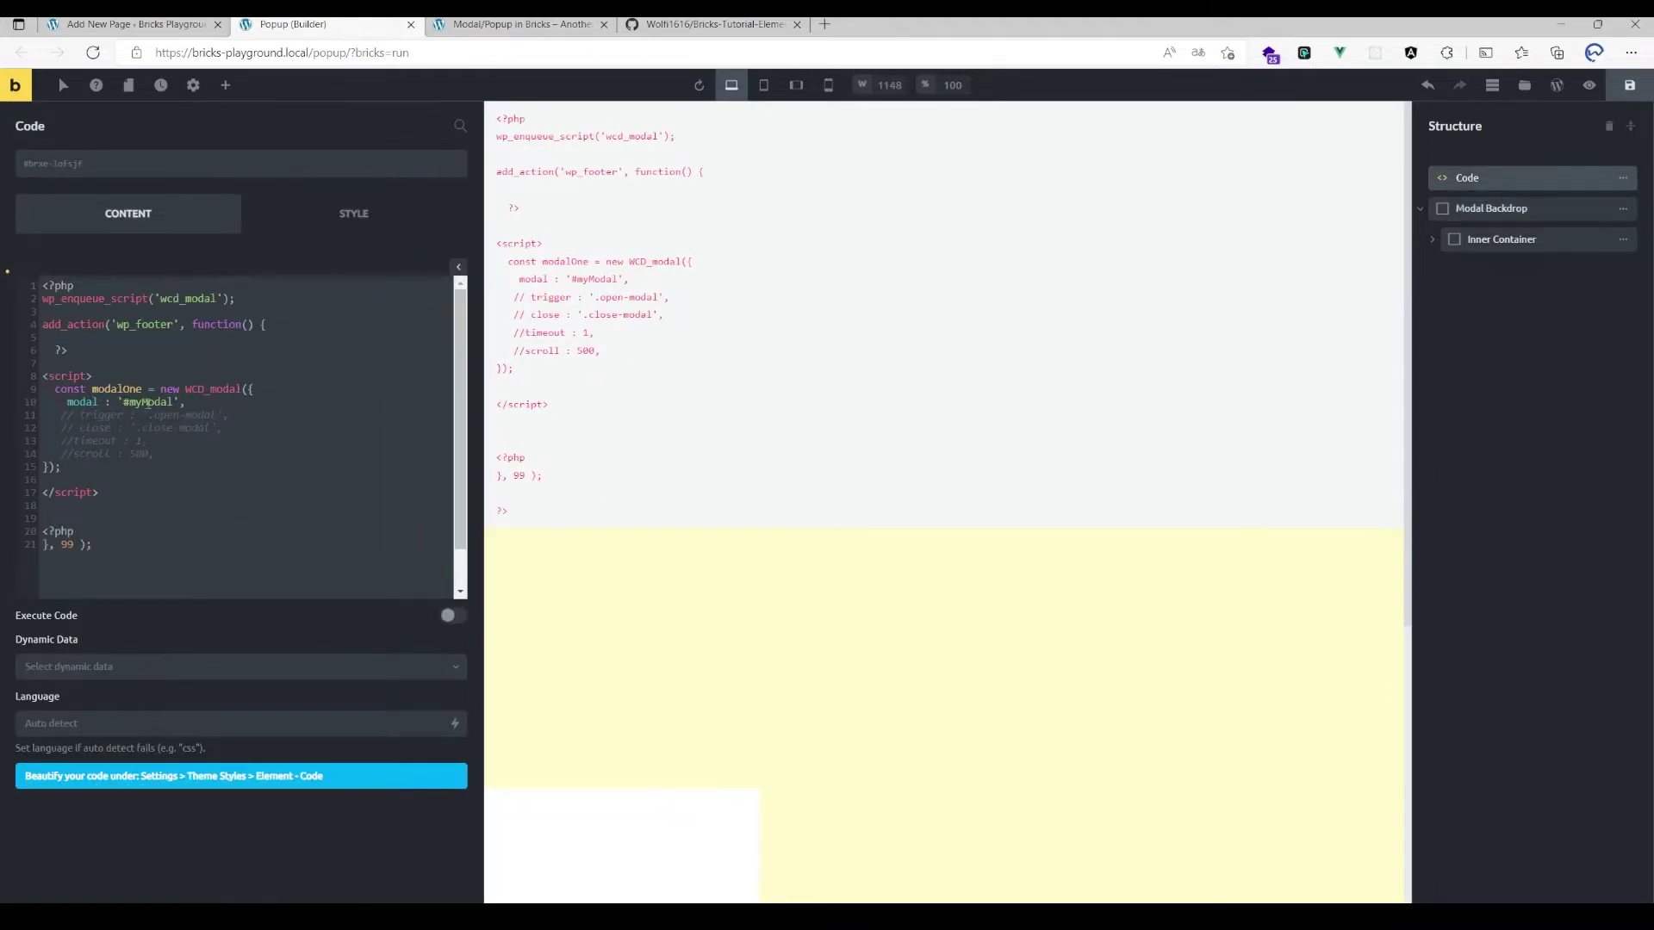
click(451, 616)
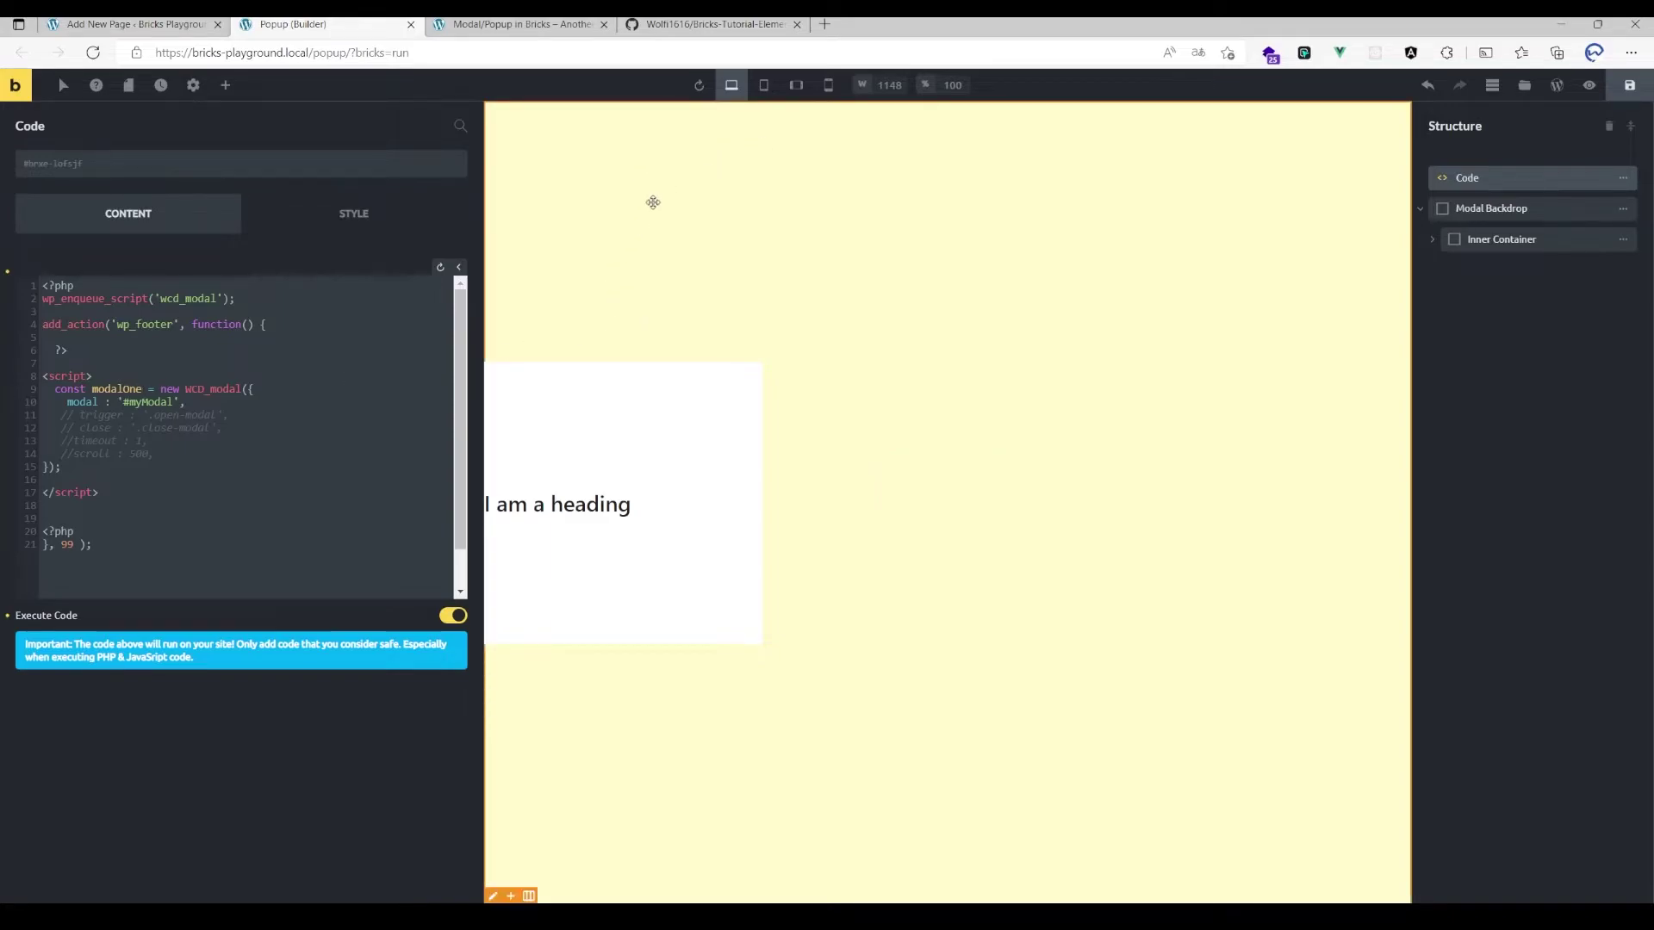
click(650, 204)
click(225, 84)
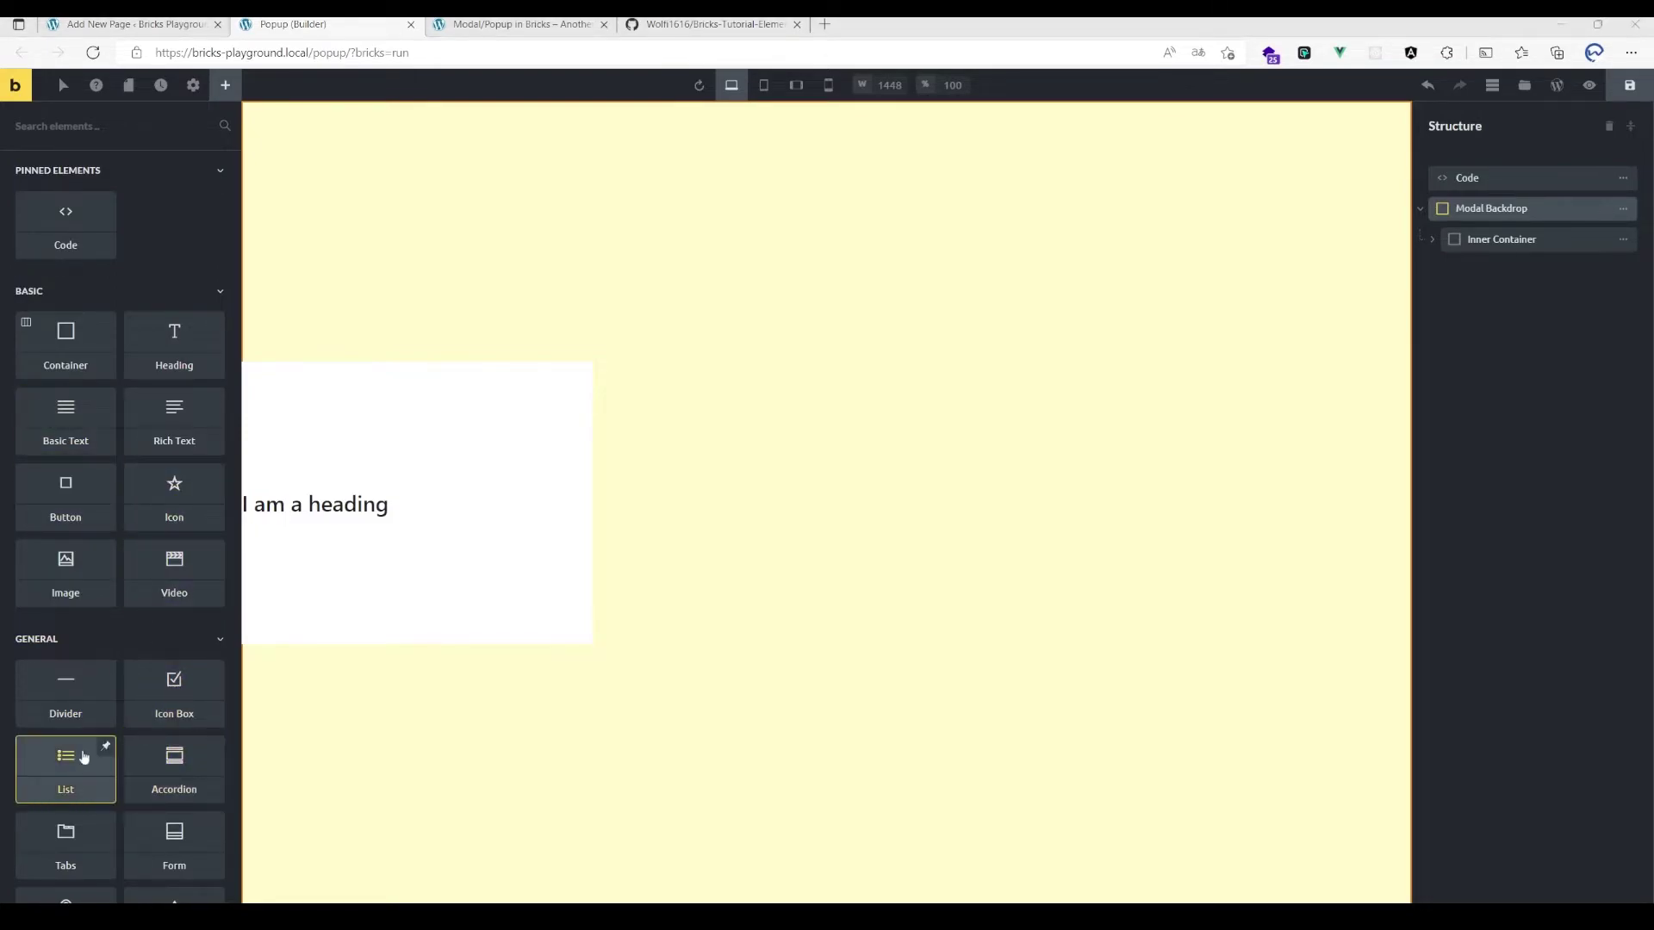
- Add a Button outside the Modal Backdrop with CSS class wcd_openModal, then return to the tutorial
click(110, 492)
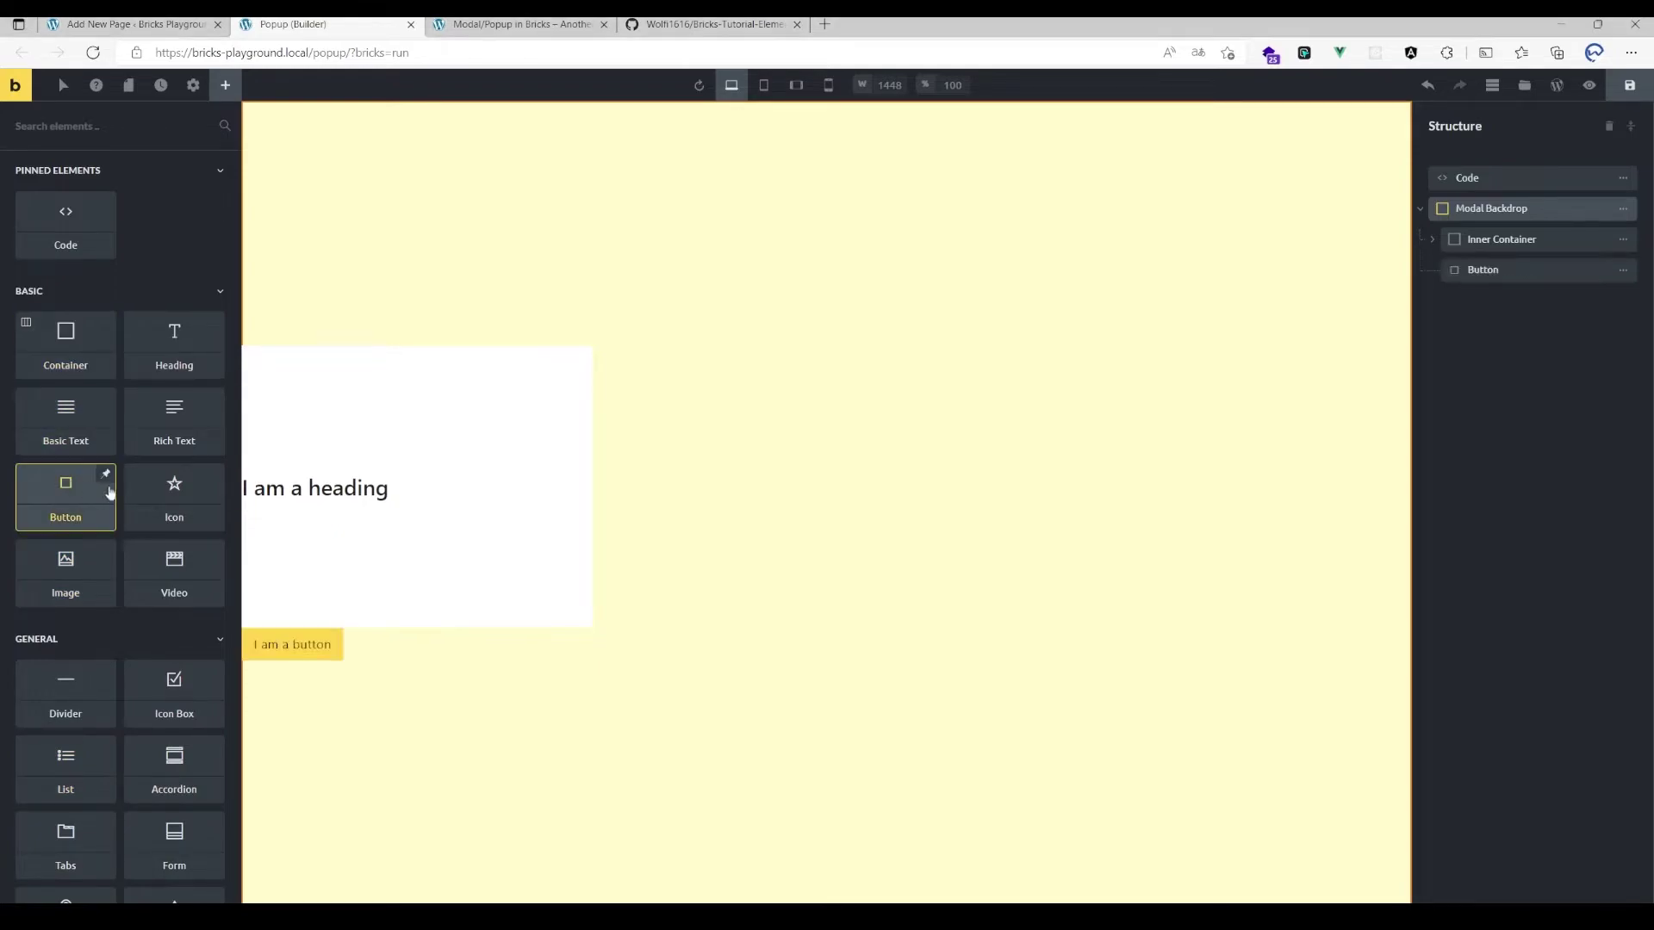
drag(1469, 271, 1423, 215)
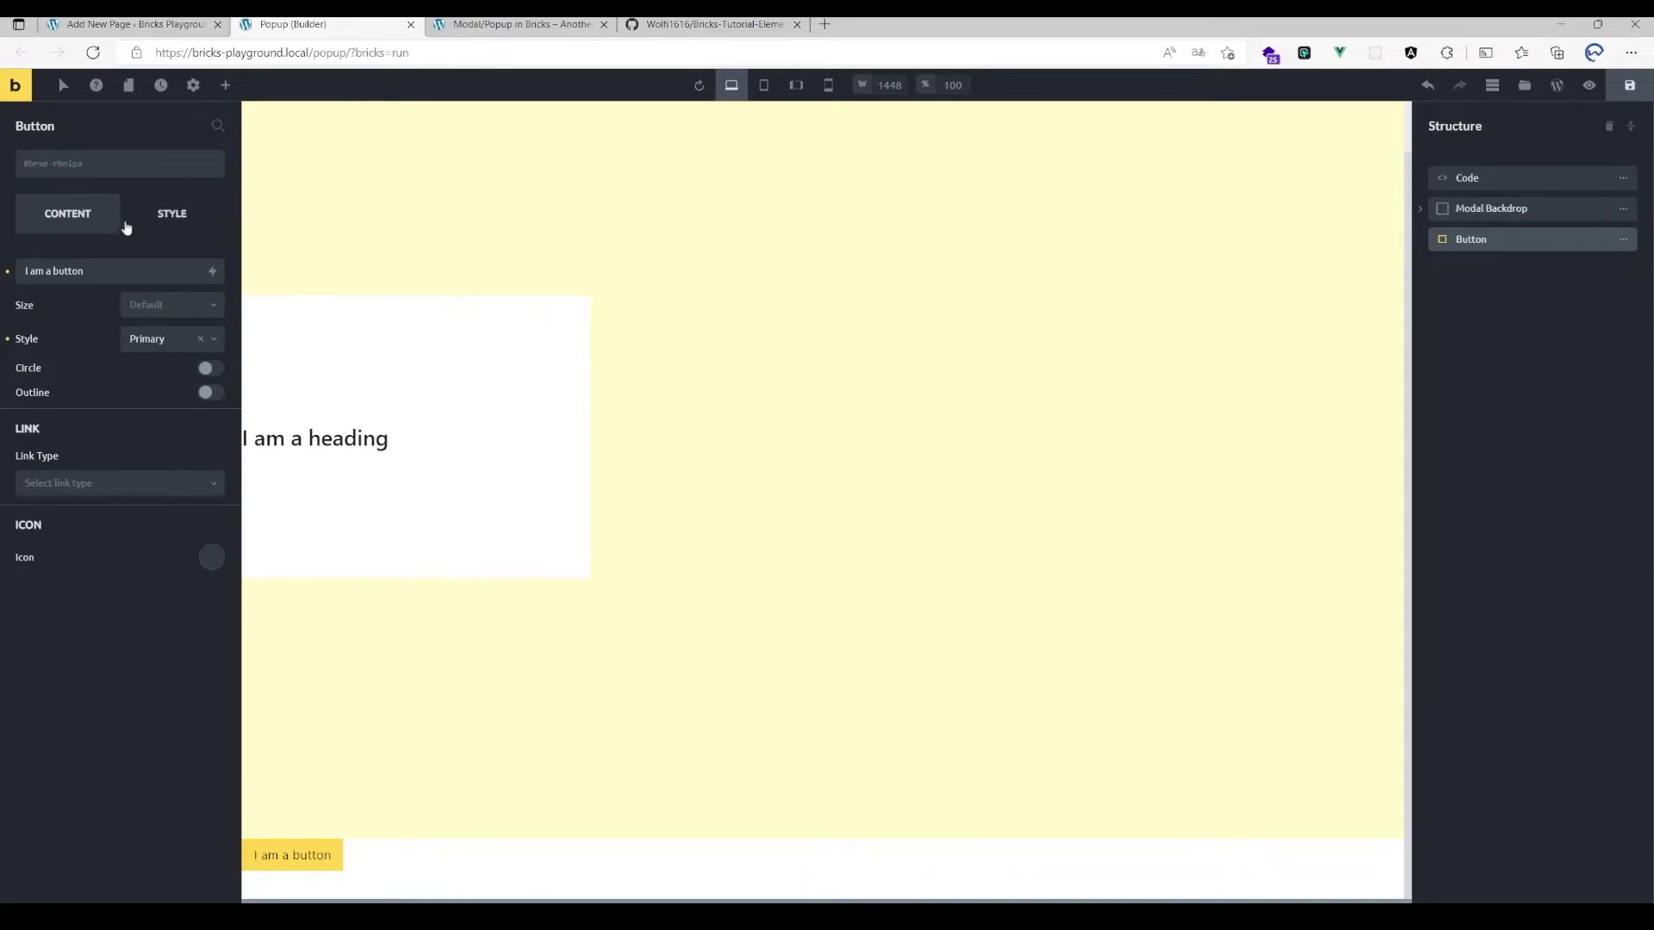
click(160, 218)
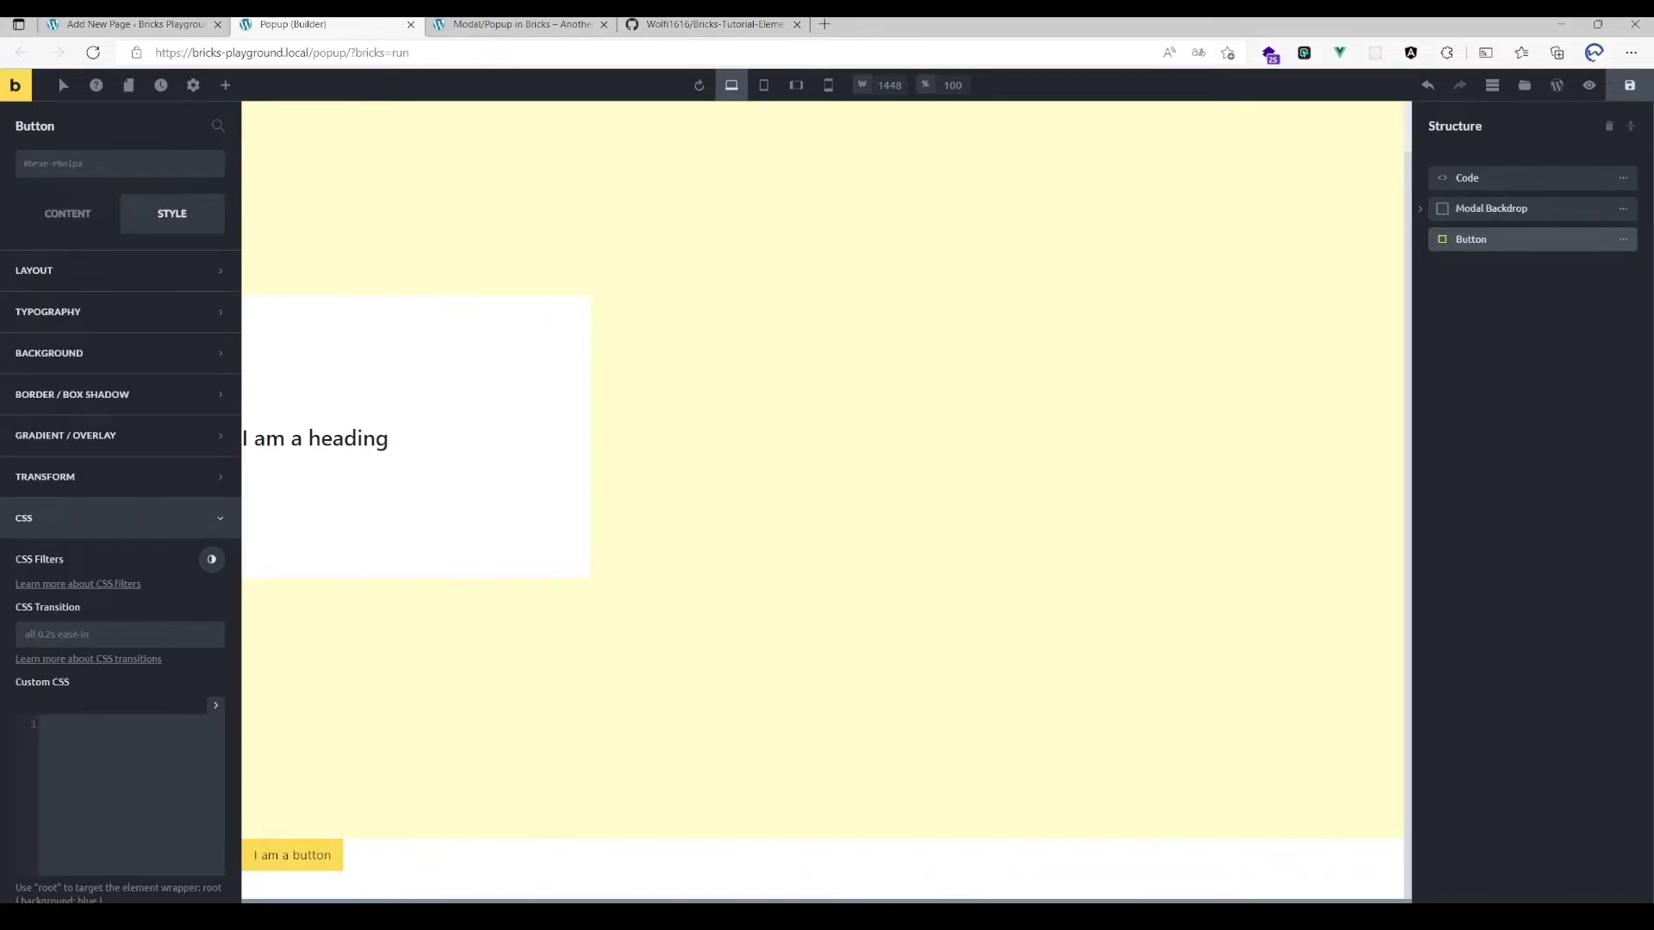
scroll(153, 675, down, 3)
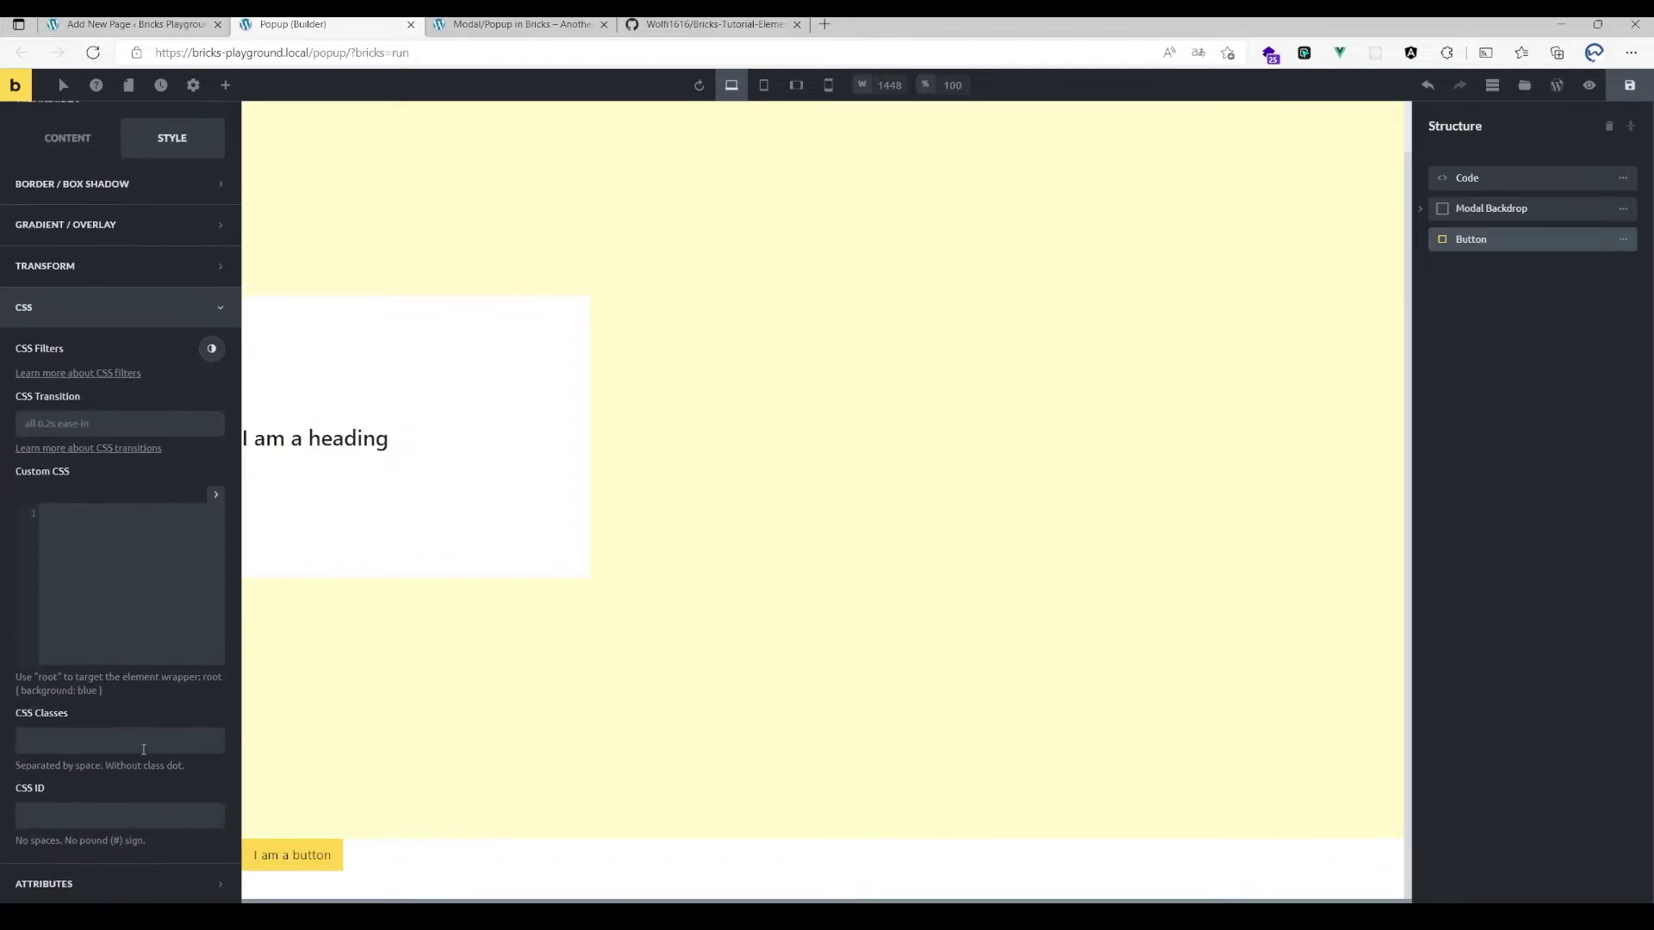
click(111, 741)
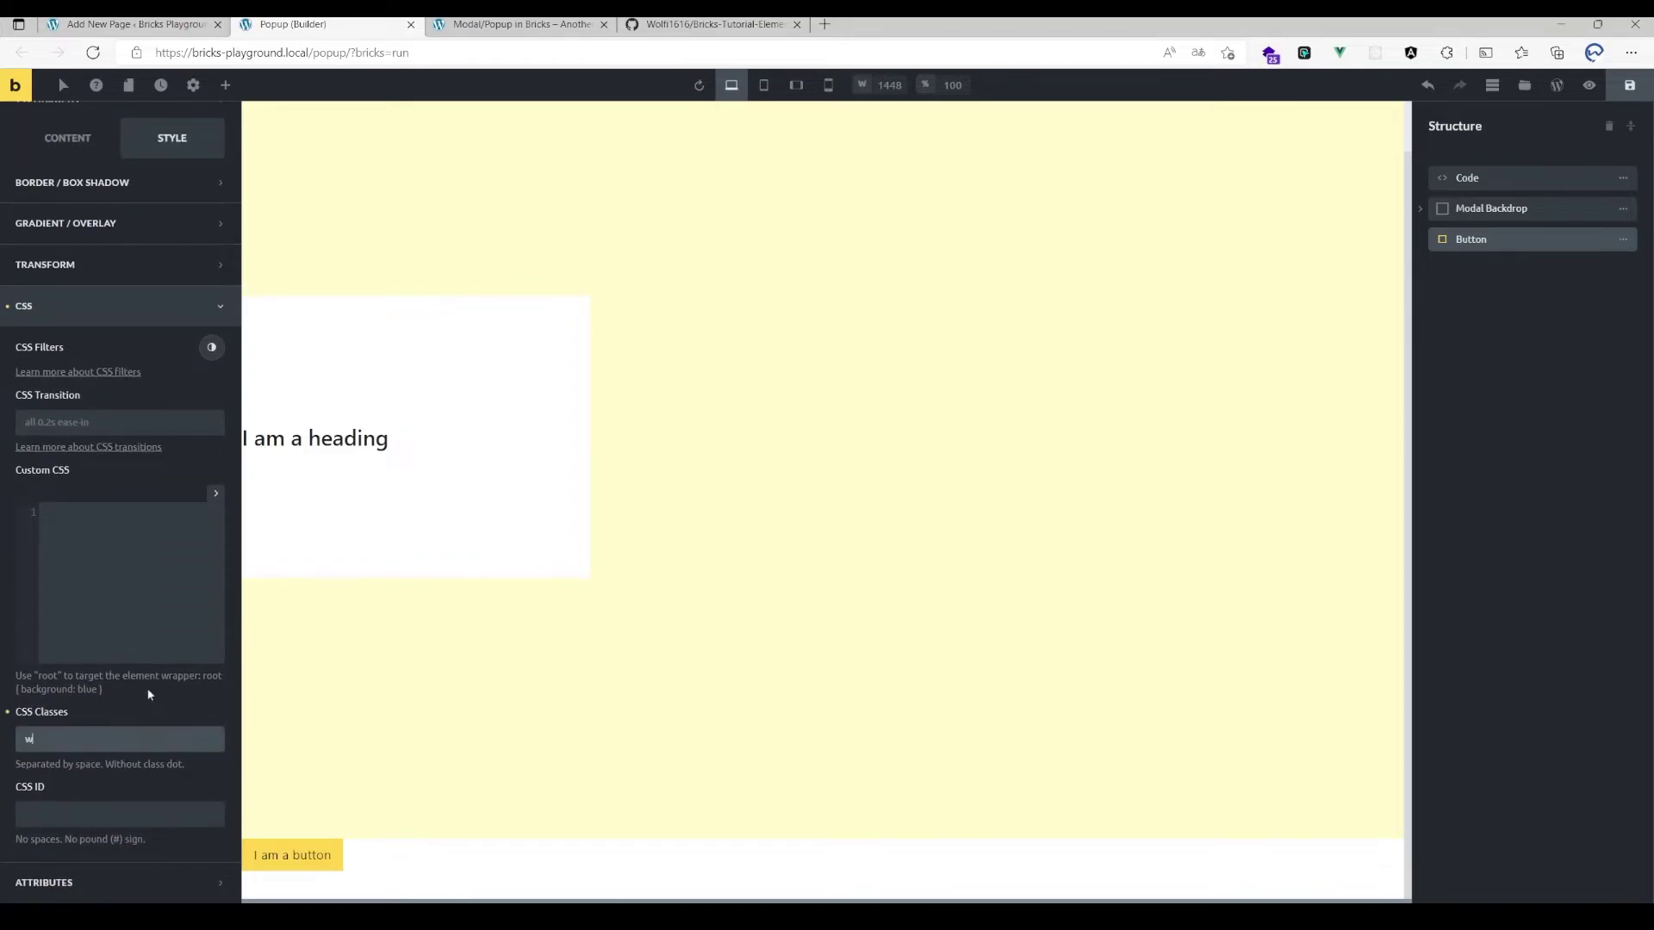
text(wcd_openModal)
key(Tab)
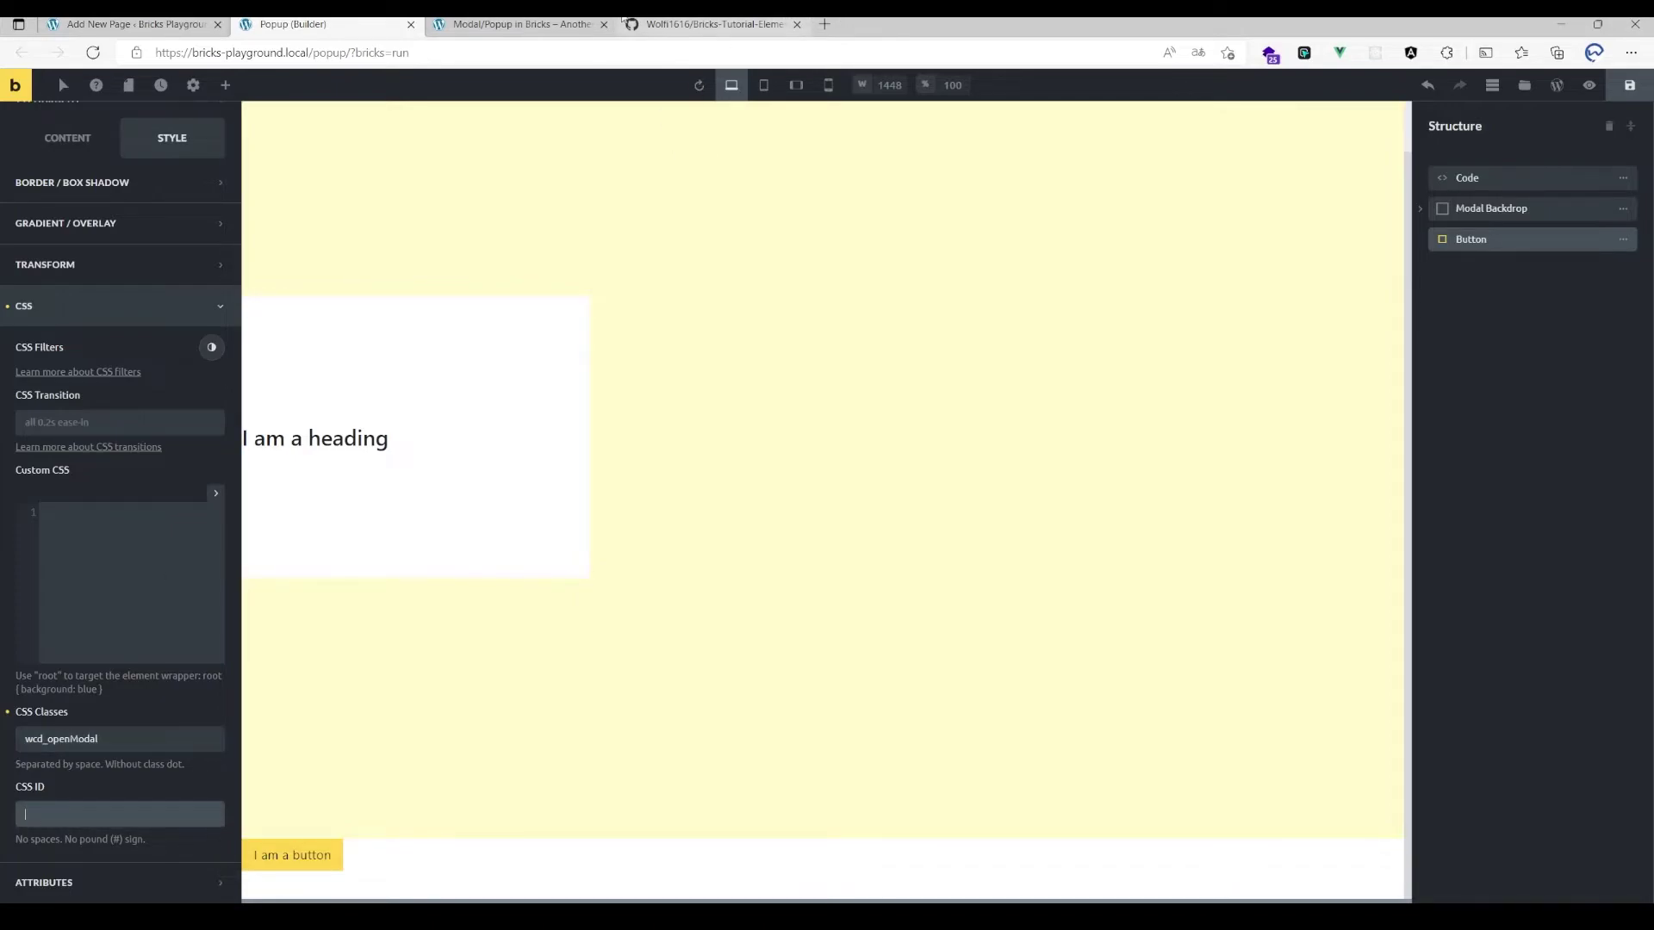
click(534, 24)
- Expand 'Optional: Add A Trigger And Close-Button' and read the close-icon instructions
scroll(874, 367, up, 4)
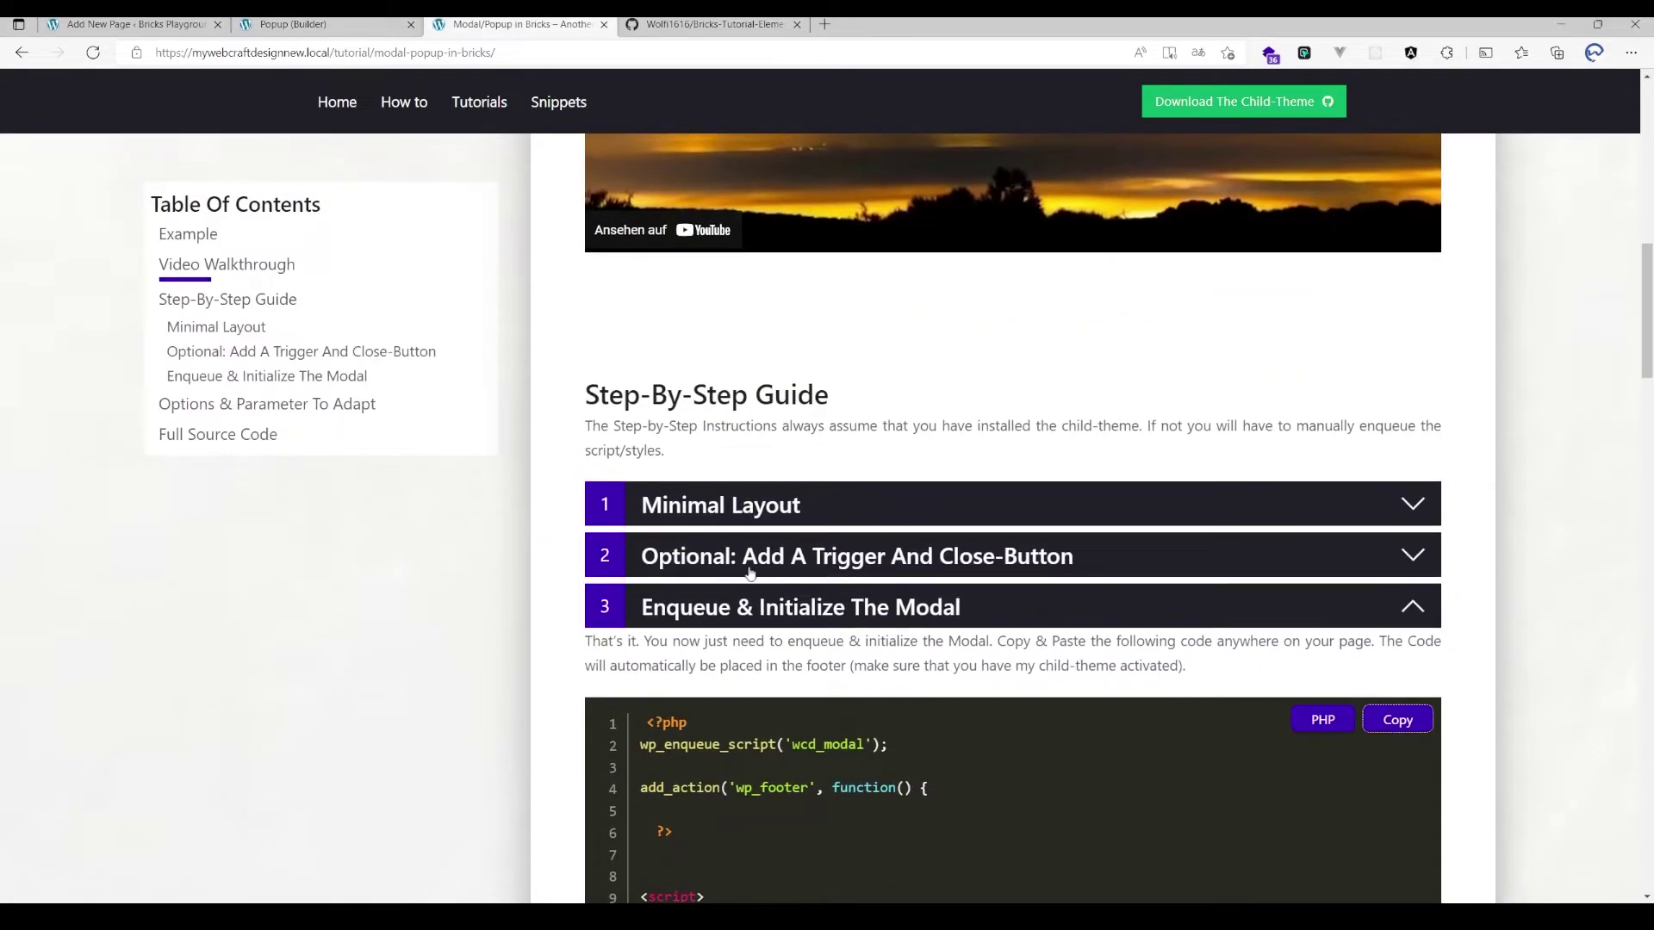
click(681, 558)
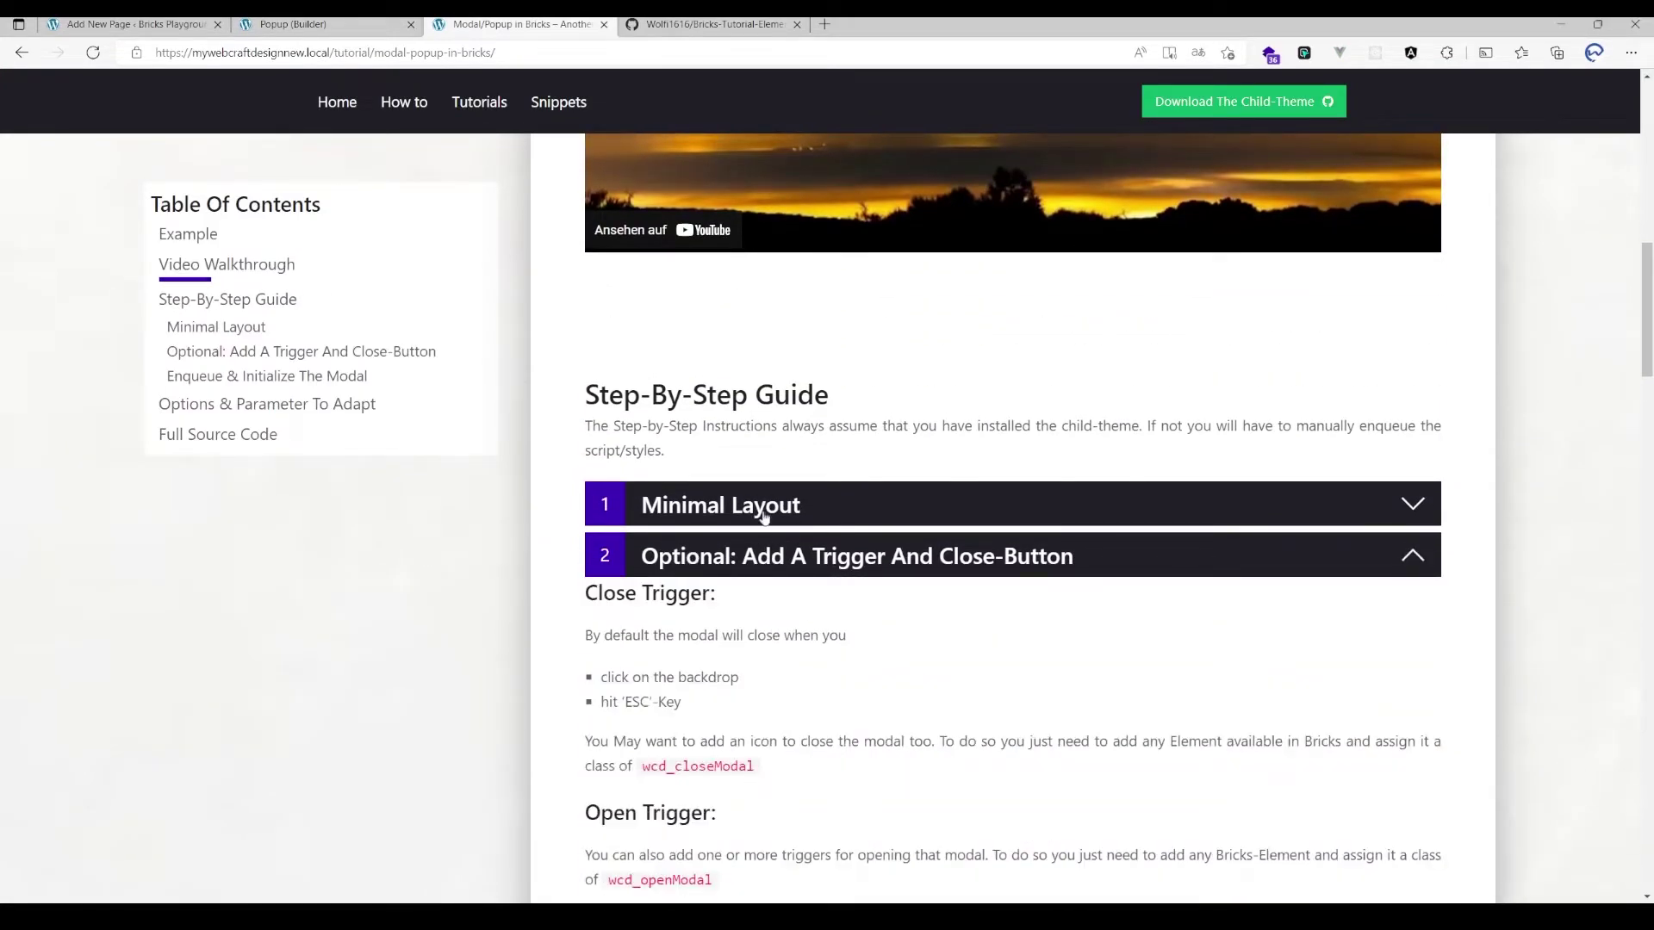
scroll(687, 522, down, 3)
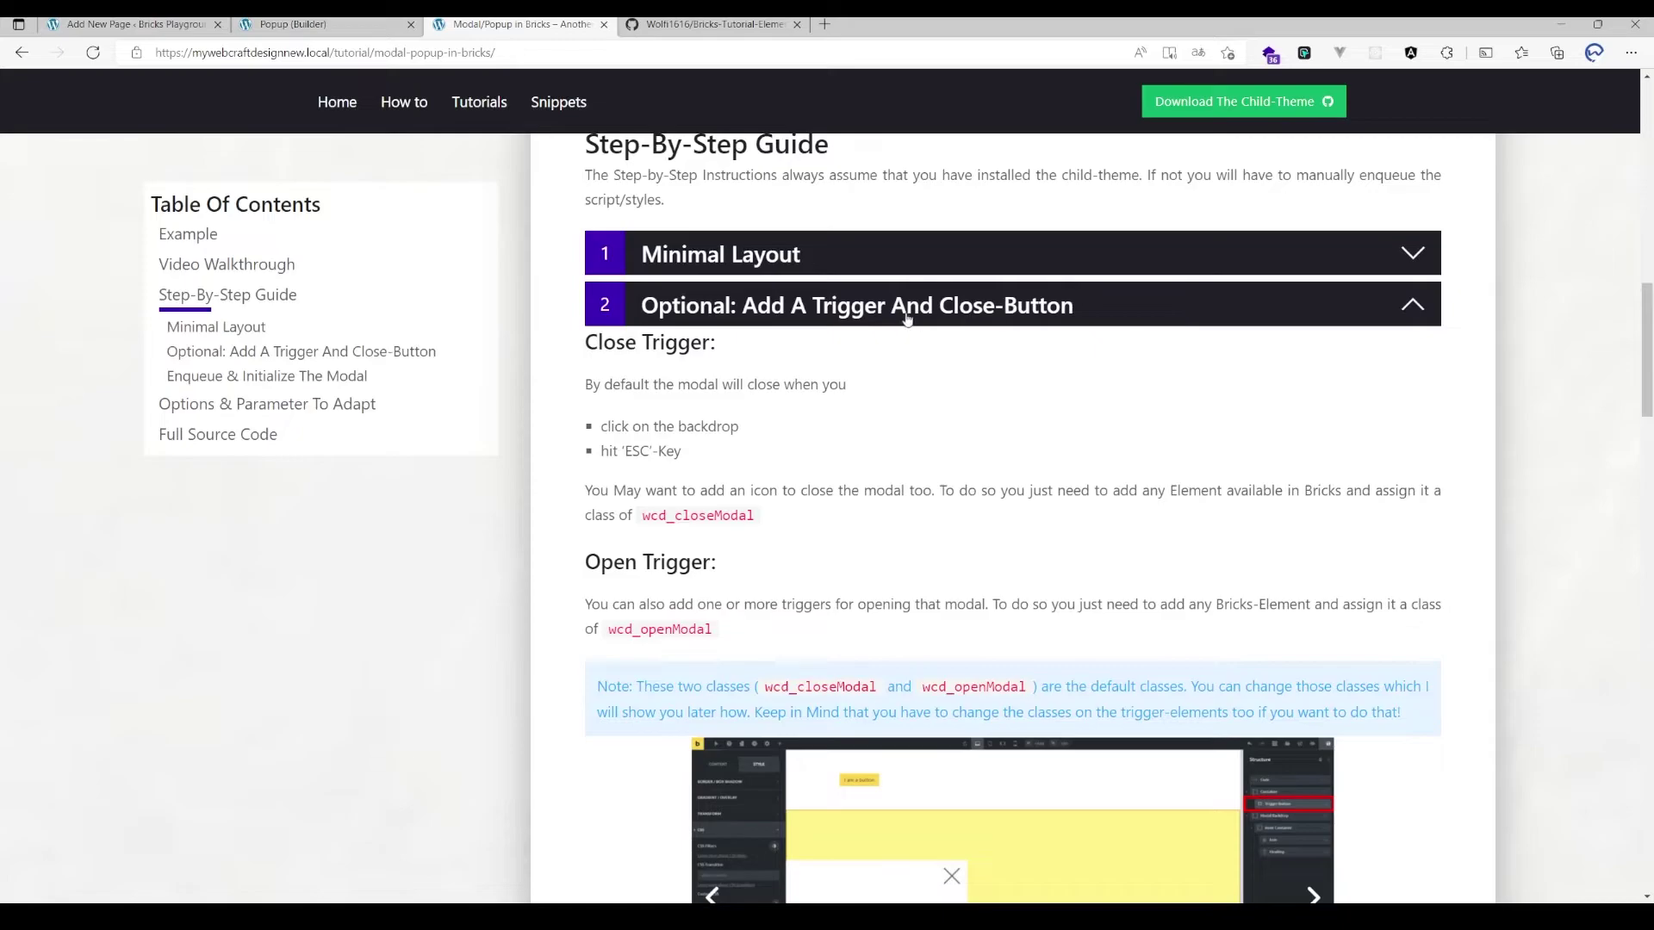
drag(589, 341, 805, 497)
triple_click(656, 517)
click(670, 516)
- Highlight the wcd_openModal class name in the tutorial, then go back to the Popup builder
drag(712, 630, 616, 630)
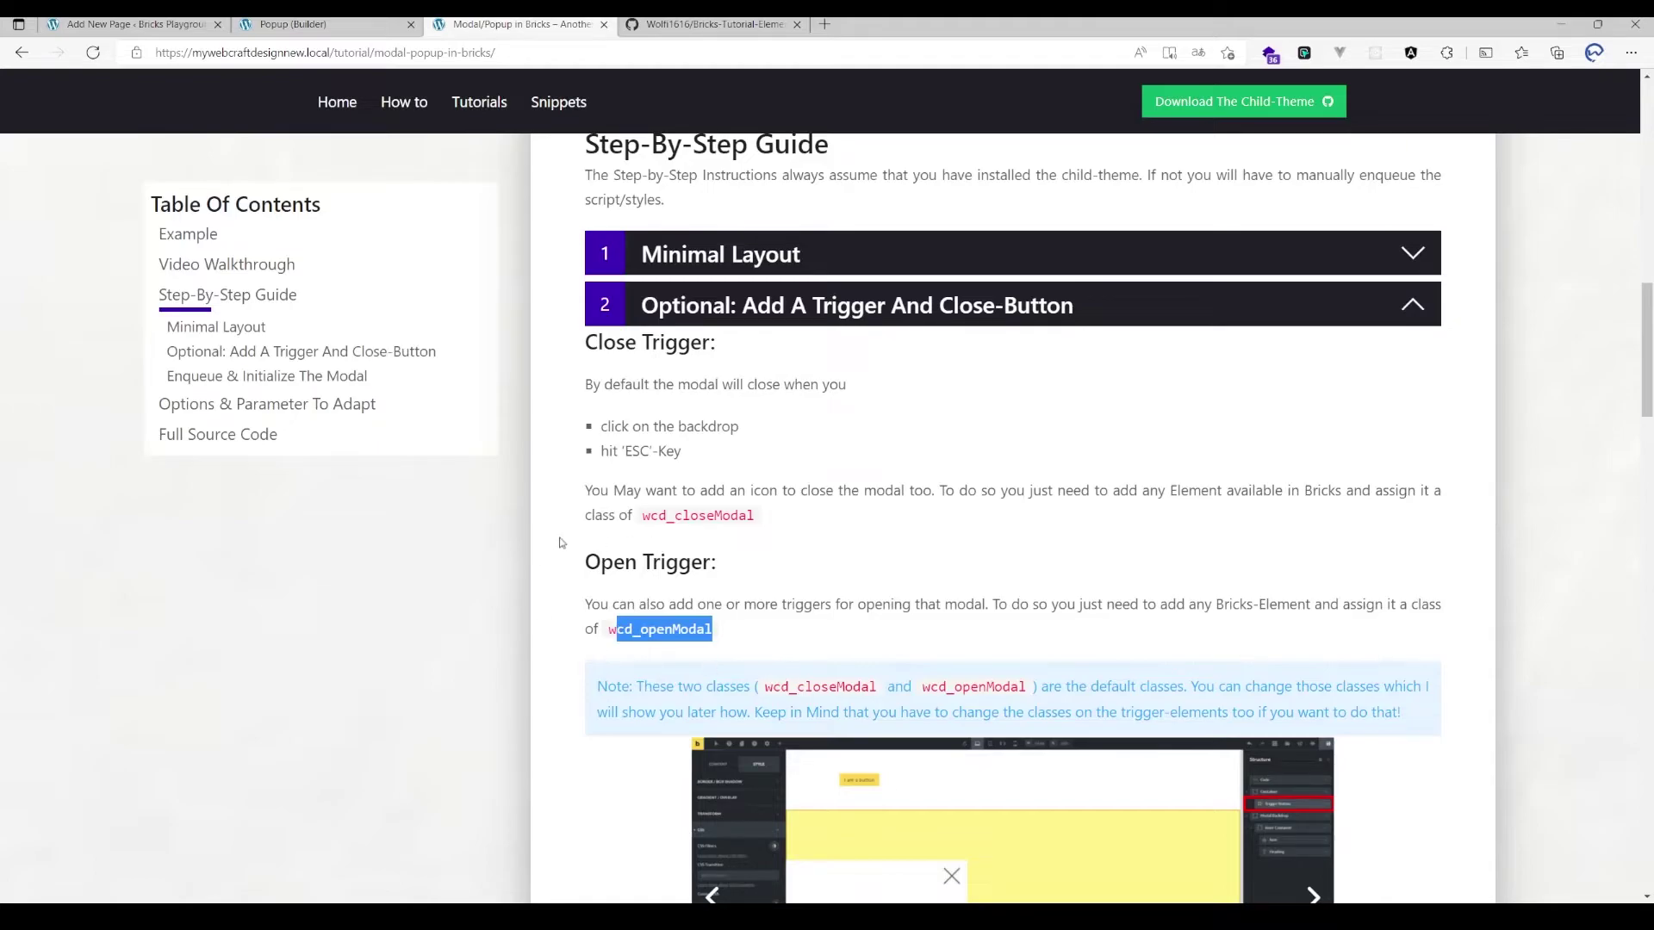
click(506, 582)
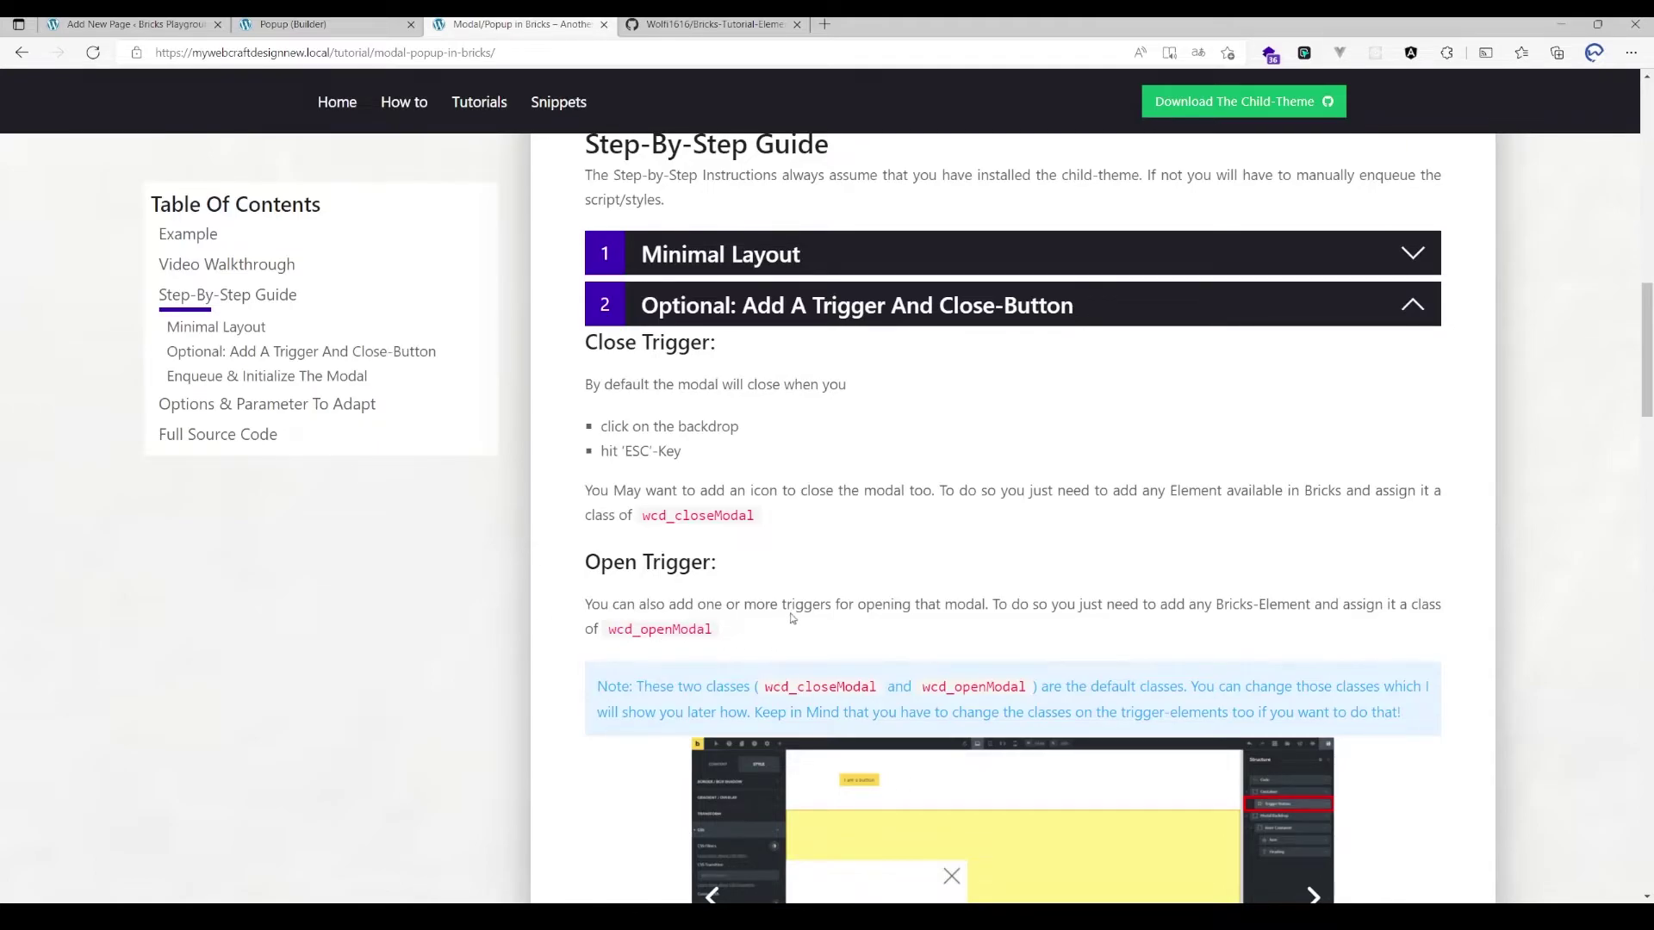
scroll(792, 618, down, 3)
click(327, 25)
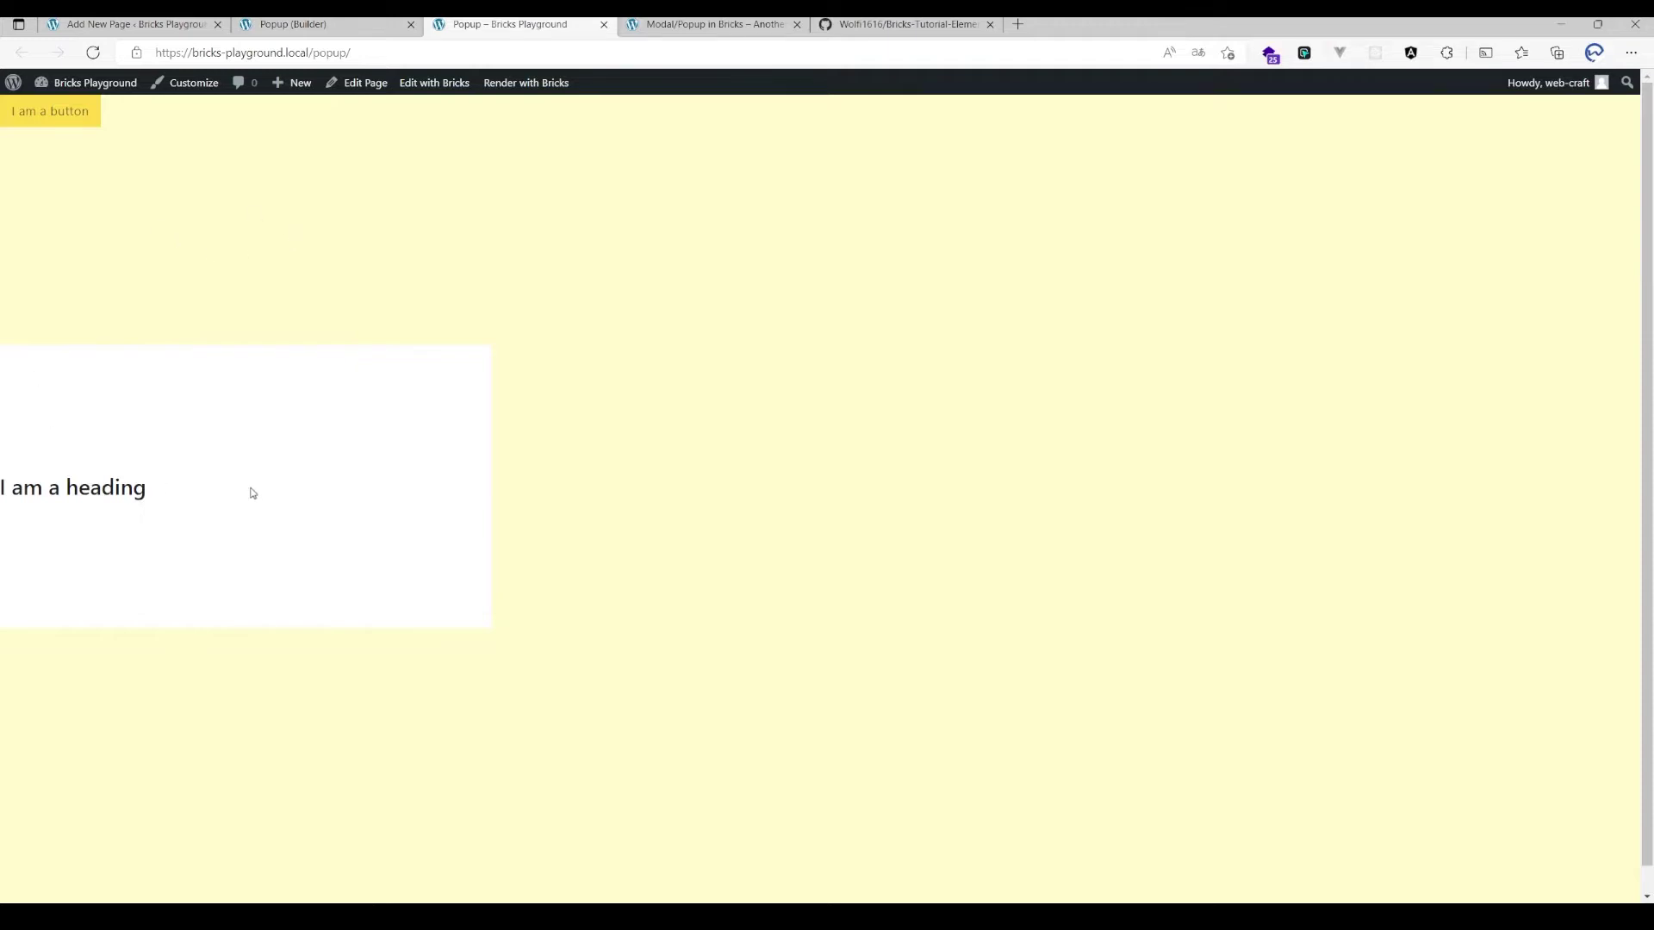
- On the live page, close the popup via the yellow backdrop, reopen it with the button, and return to the builder
click(682, 231)
click(52, 115)
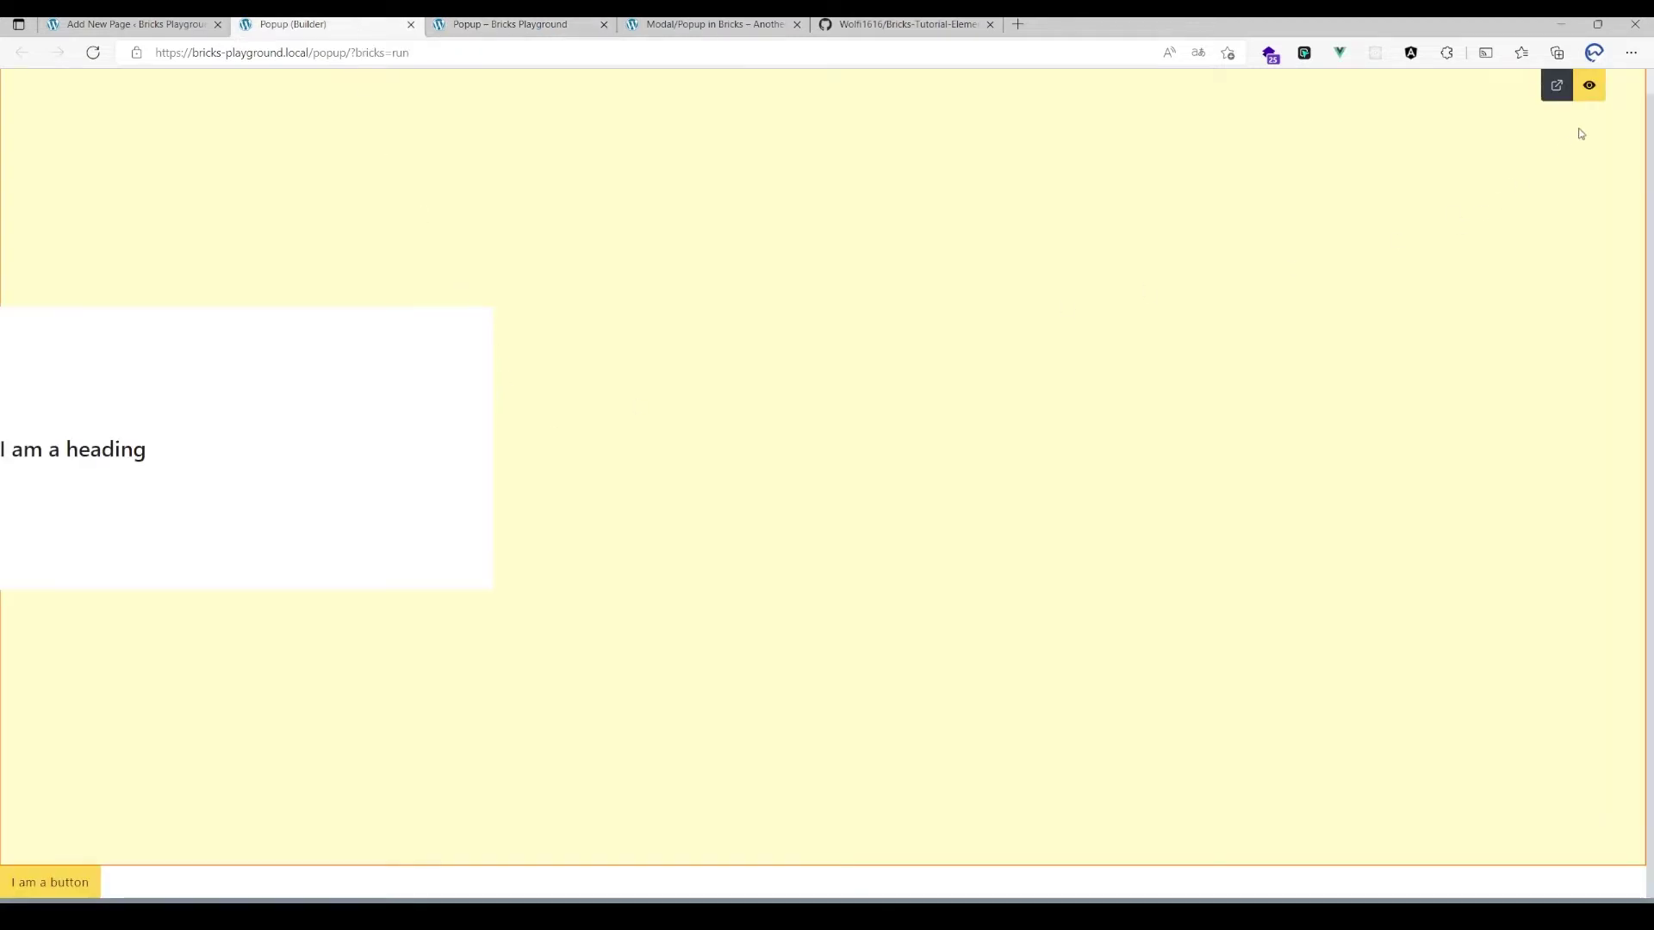
click(1592, 89)
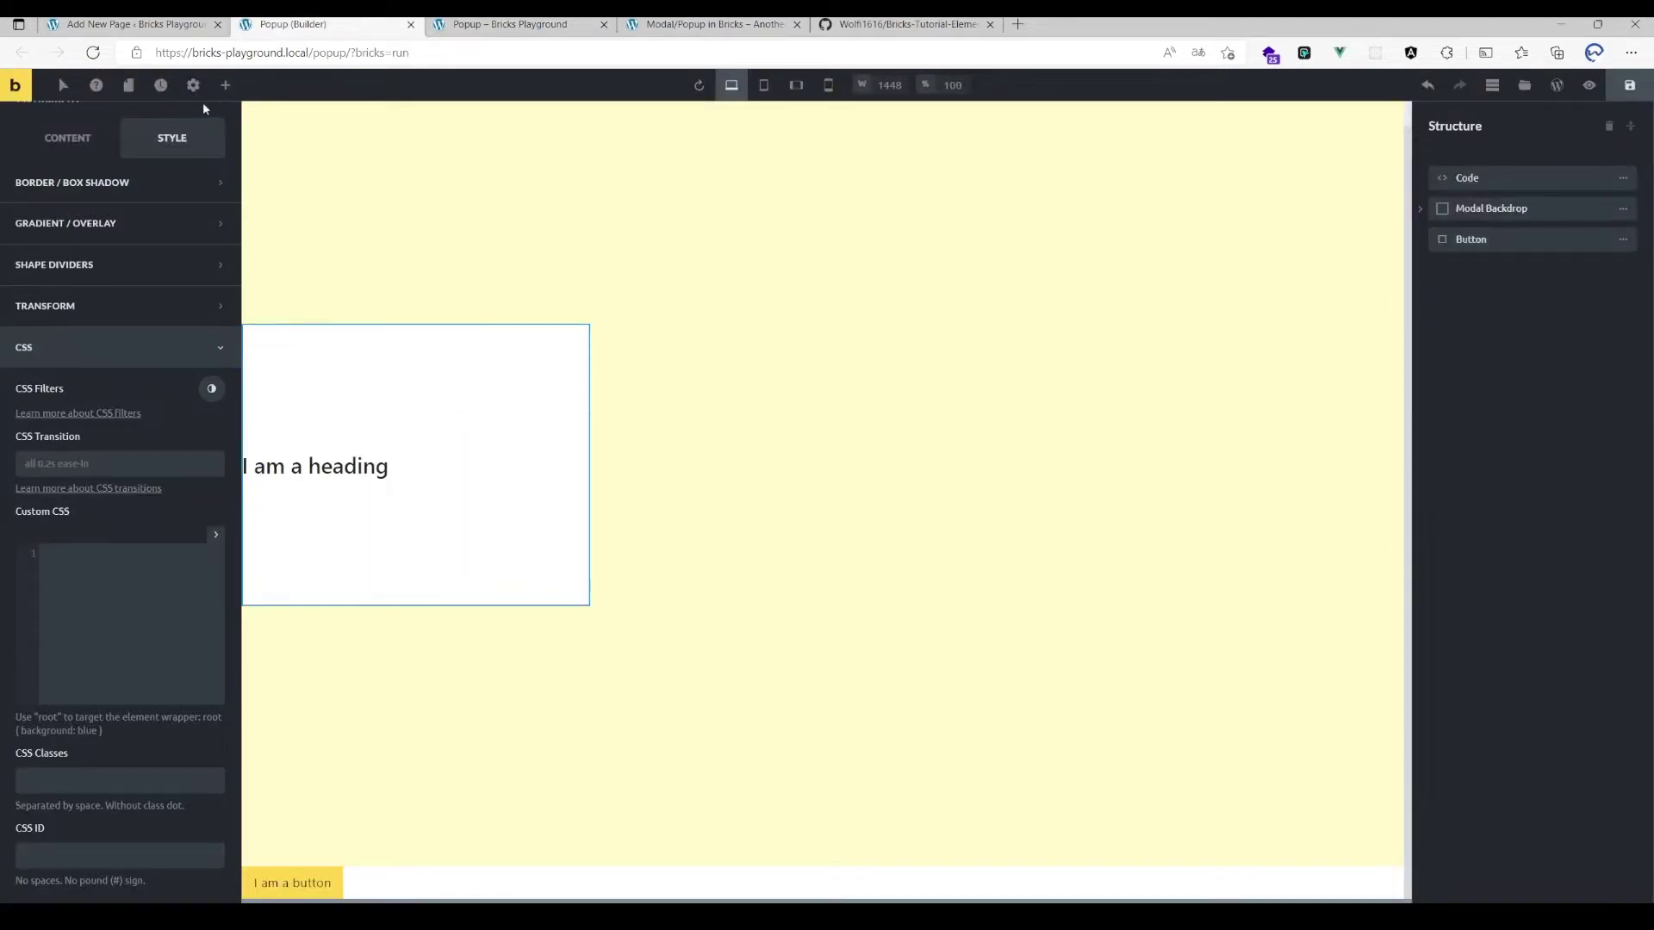
- Place an Icon below the popup heading and set it to the Themify 'close' X
click(83, 109)
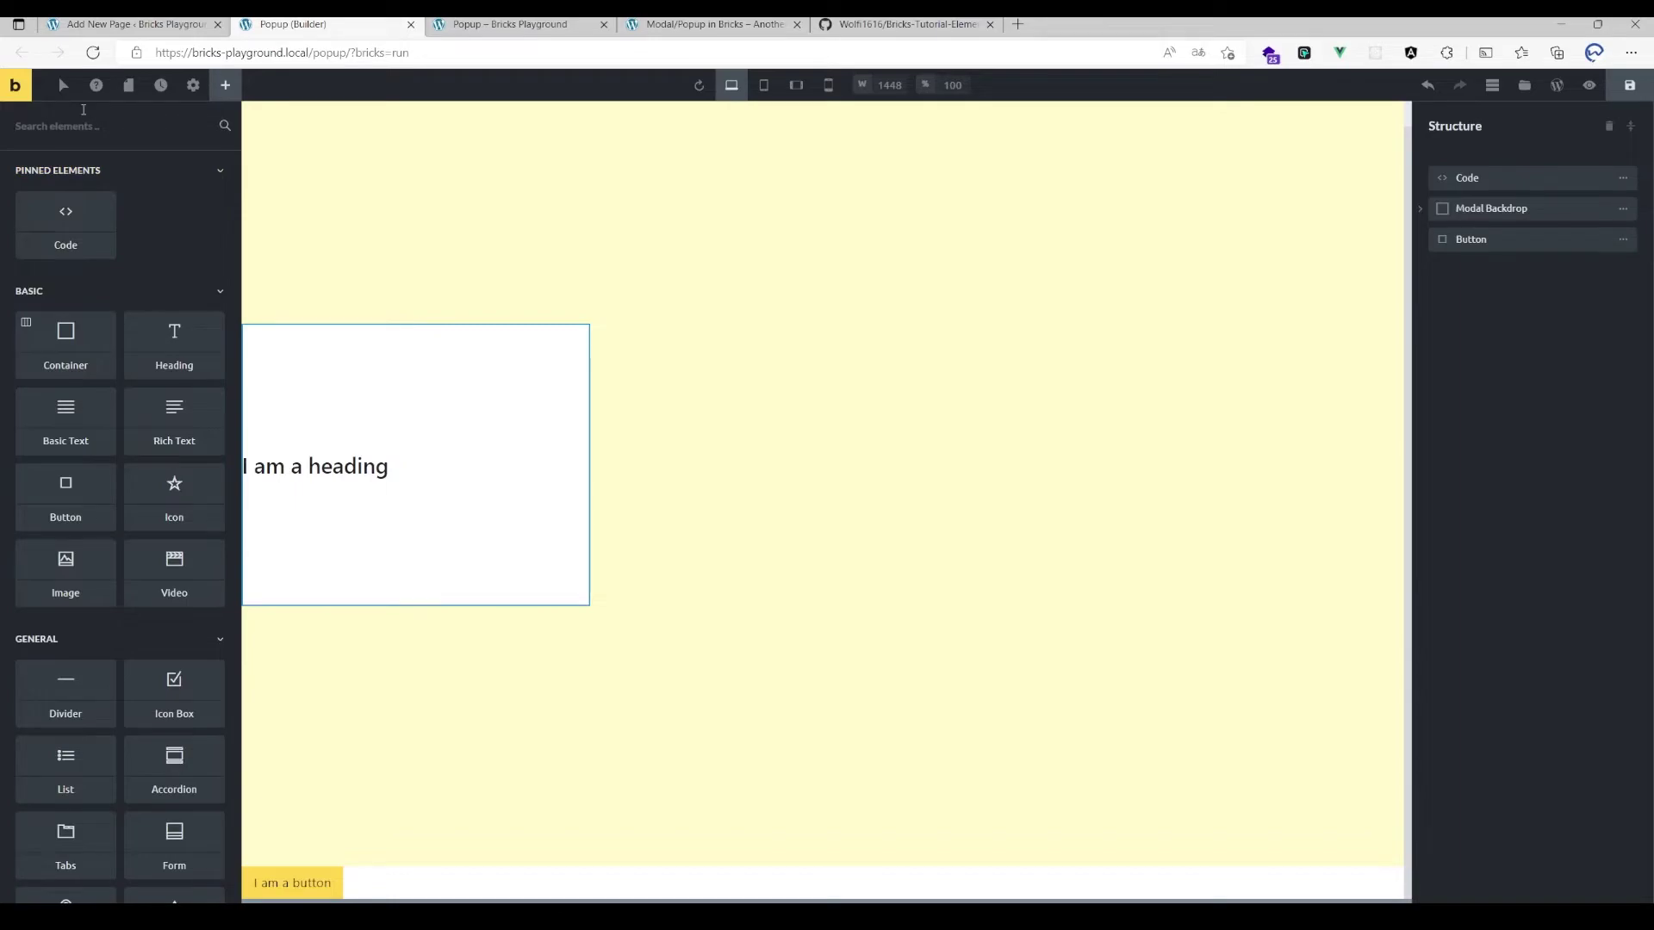
text(Icon)
drag(69, 190, 272, 487)
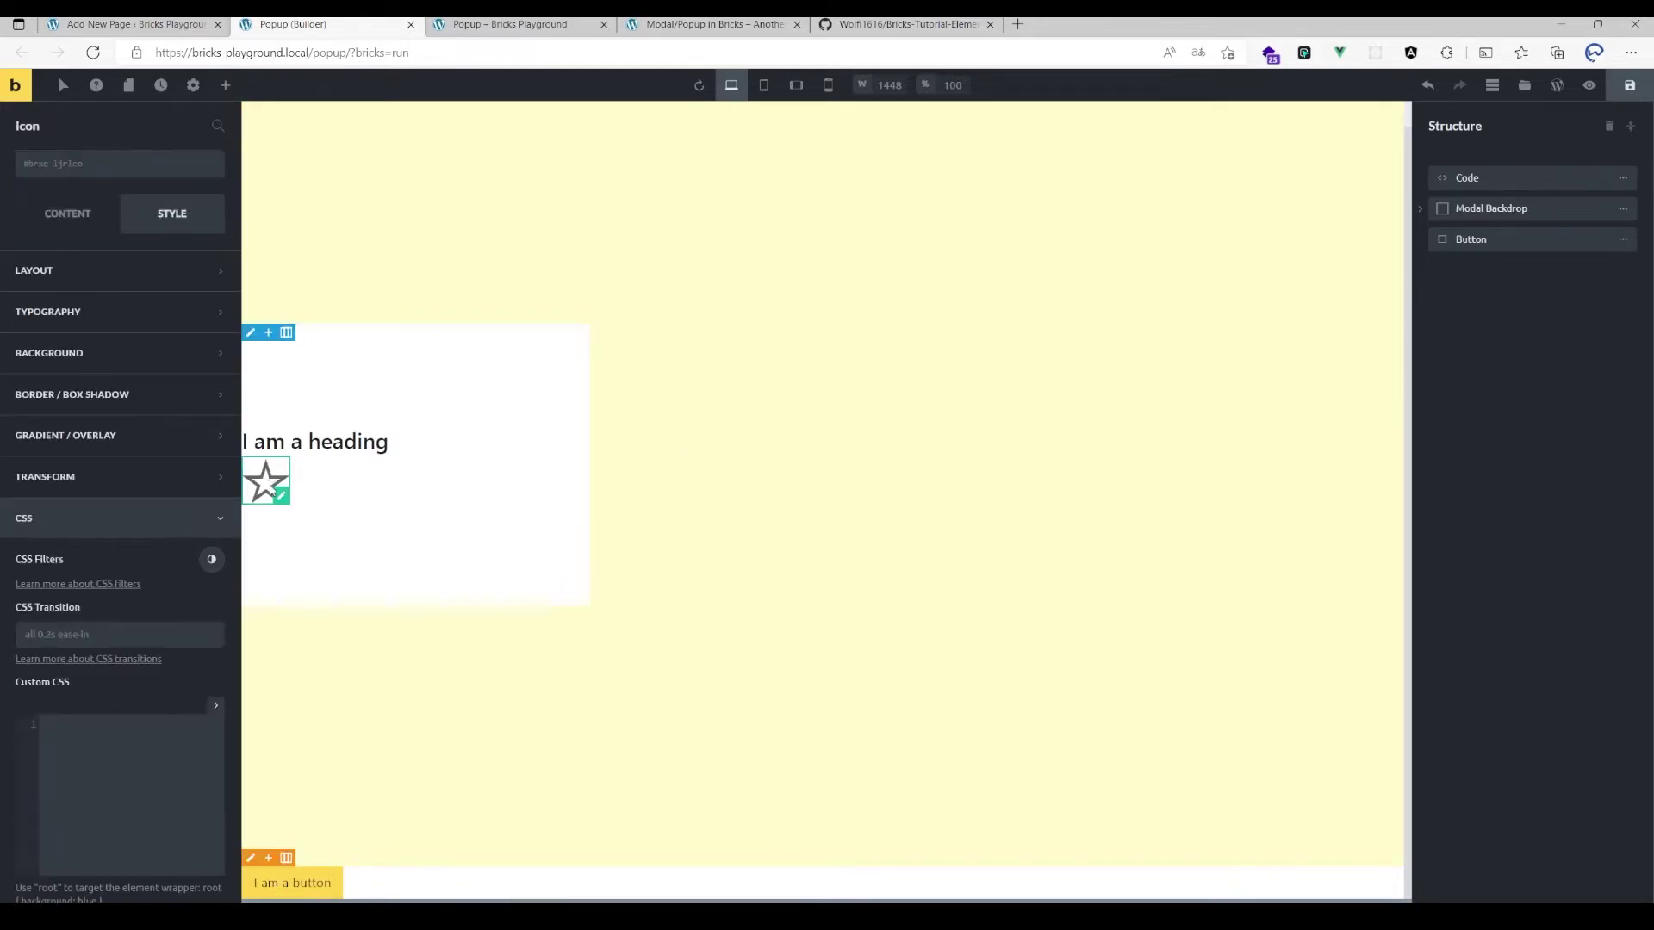
click(67, 213)
click(212, 272)
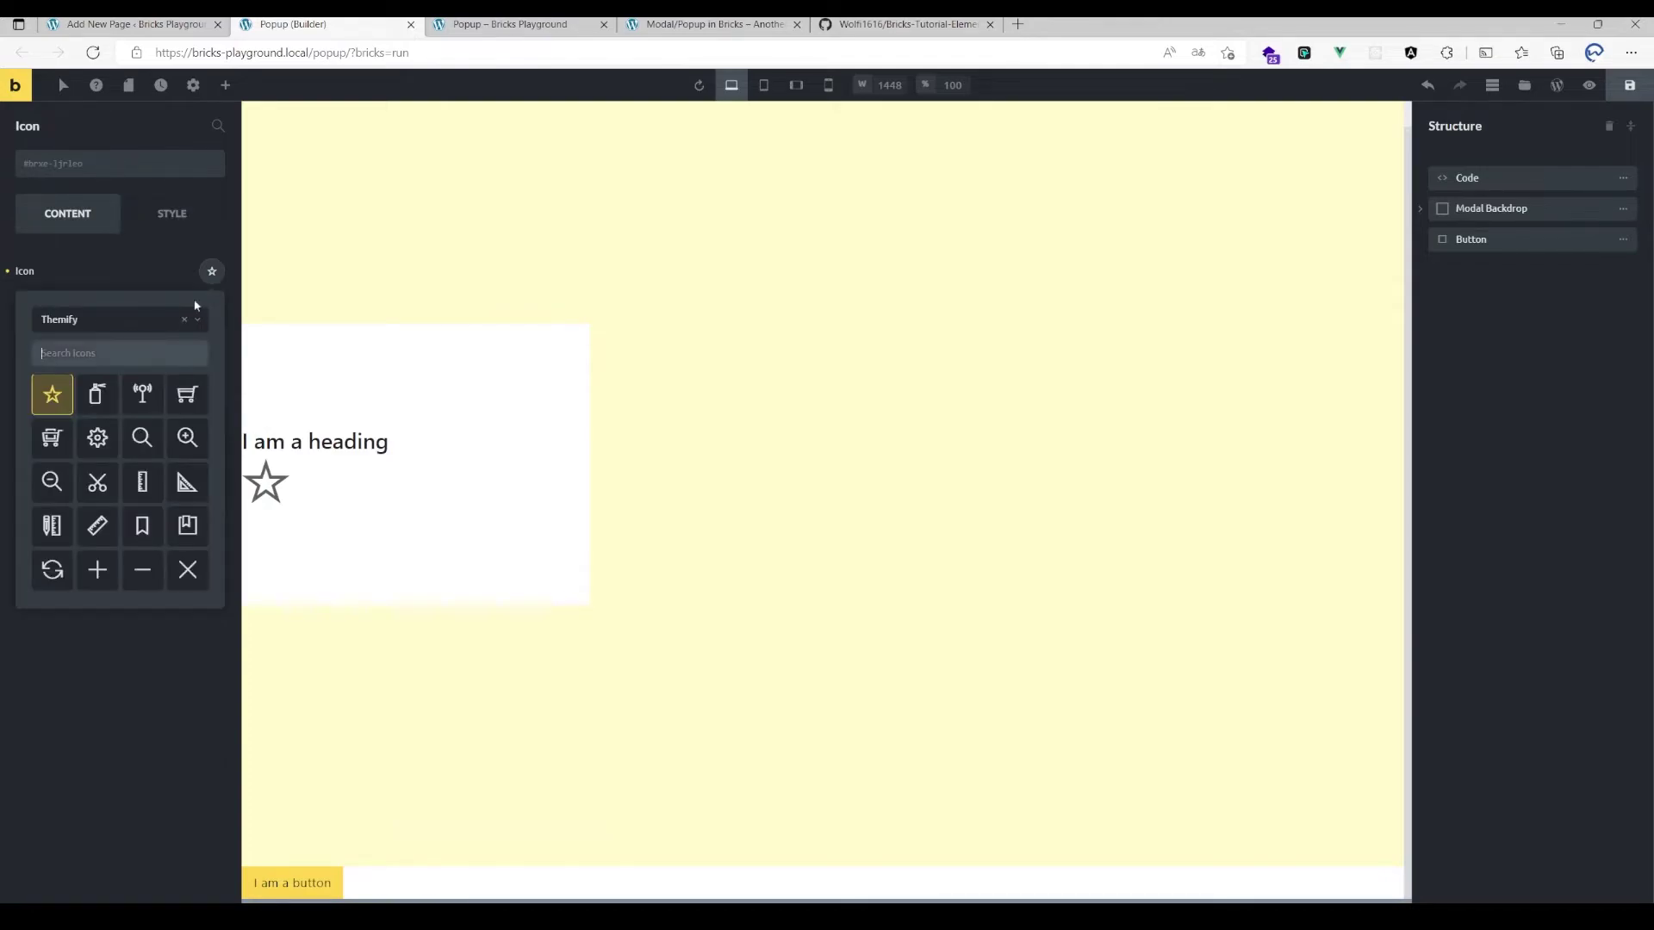
text(close)
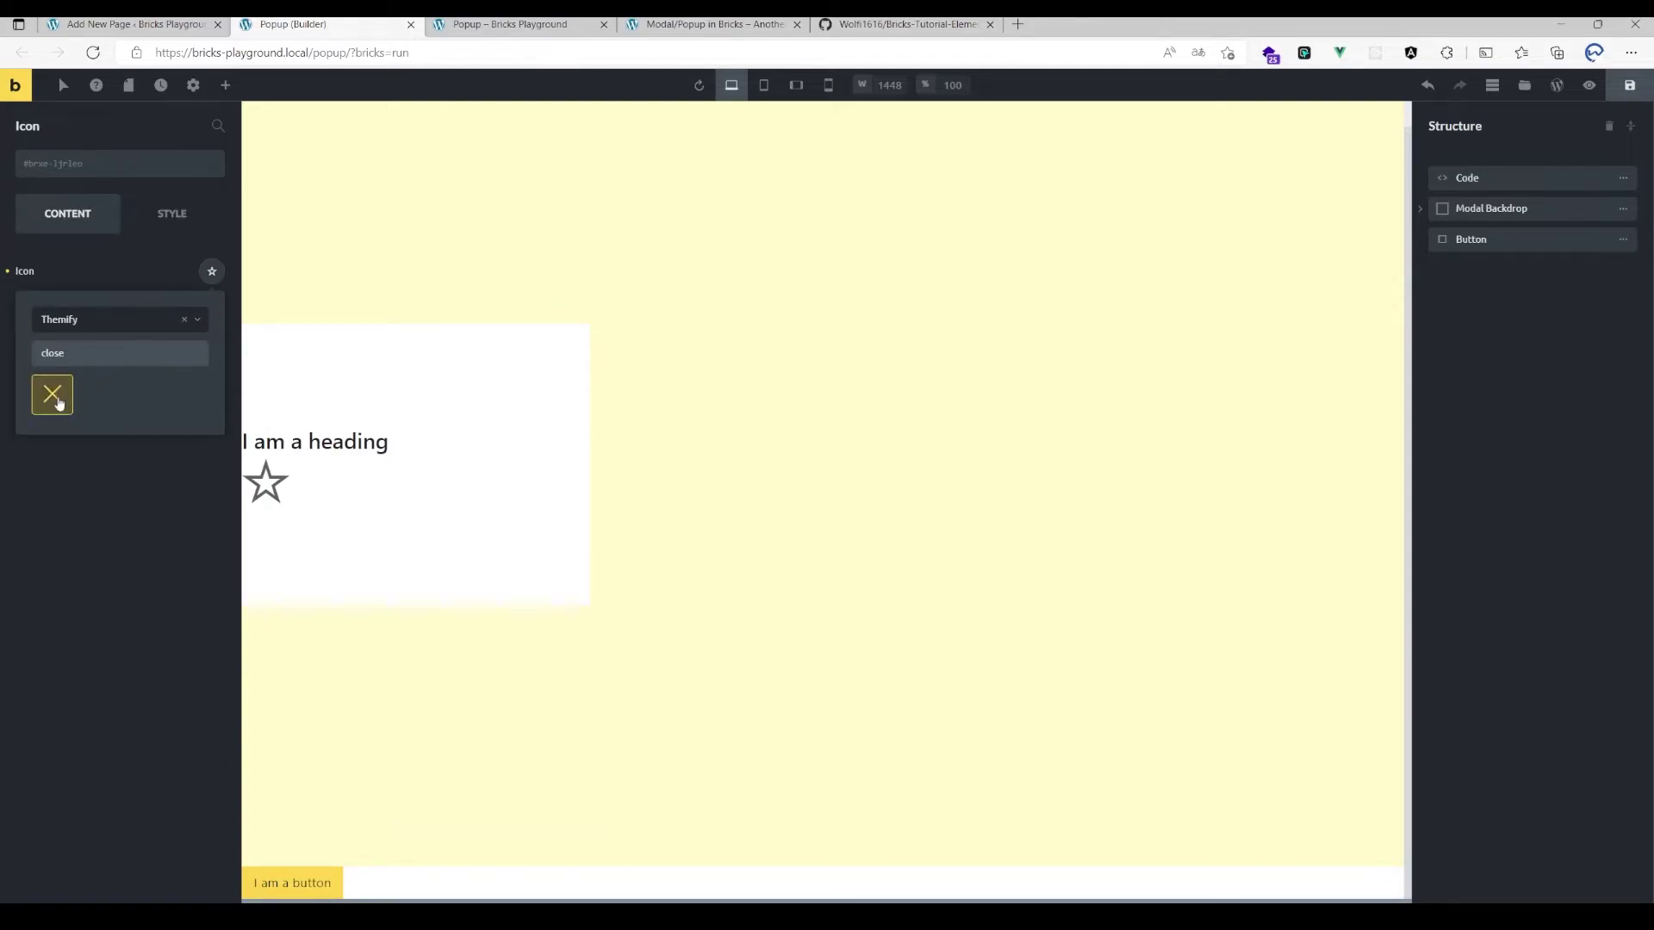
click(53, 395)
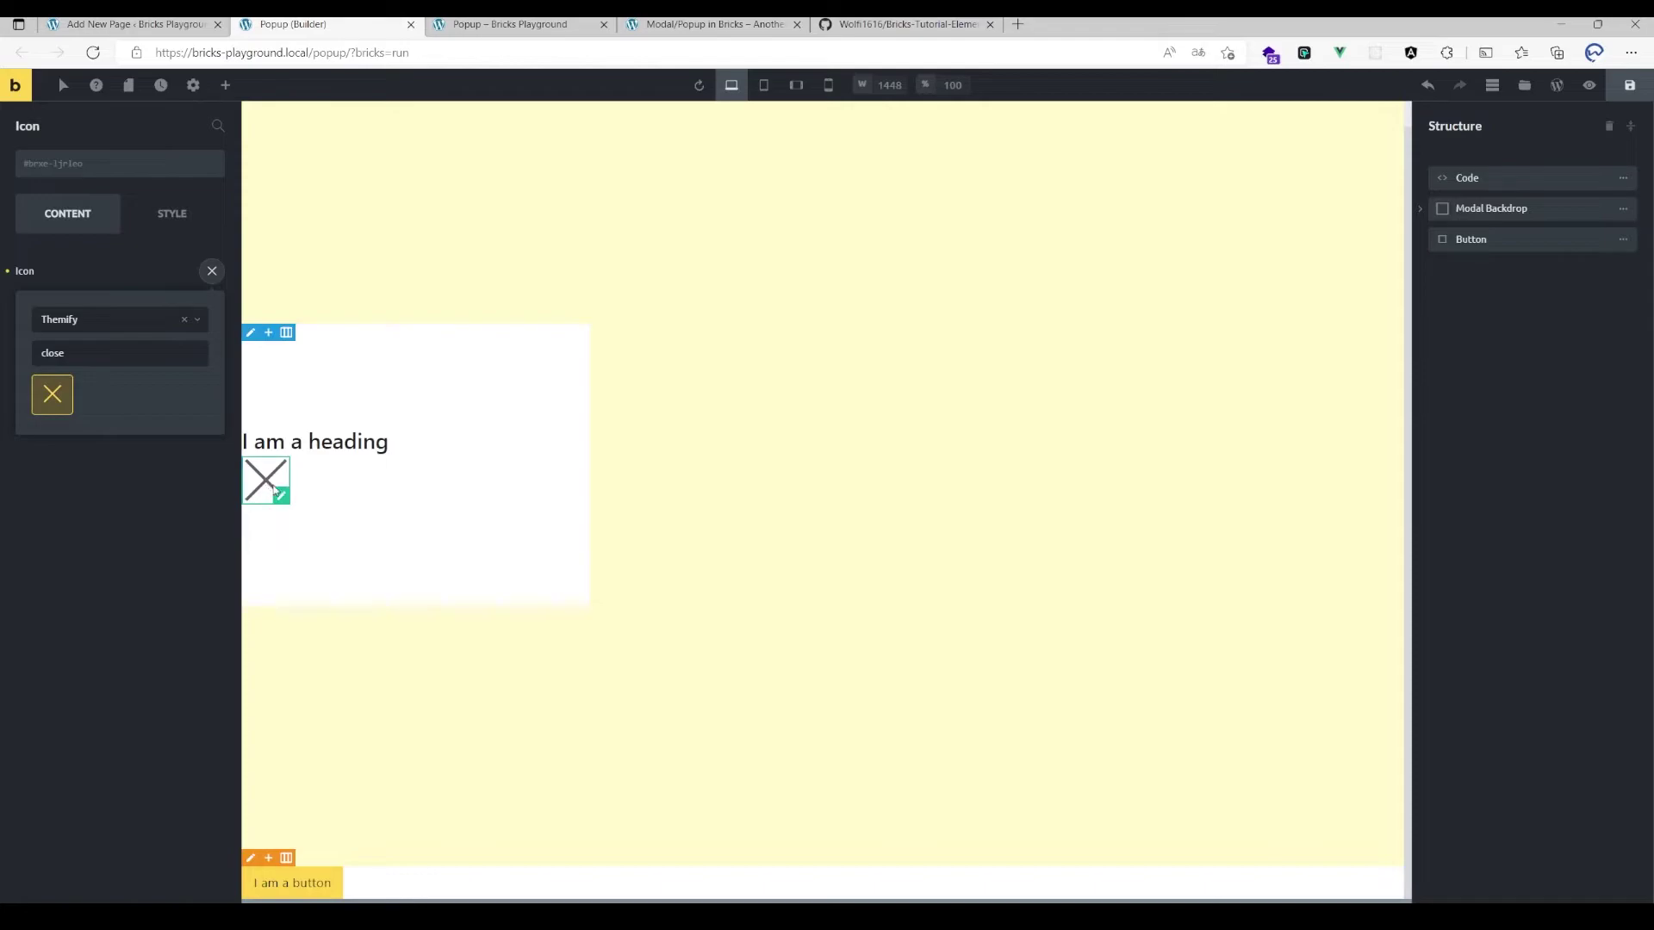
- Position the X icon absolutely, 20 px from the top and 20 px from the right
click(160, 216)
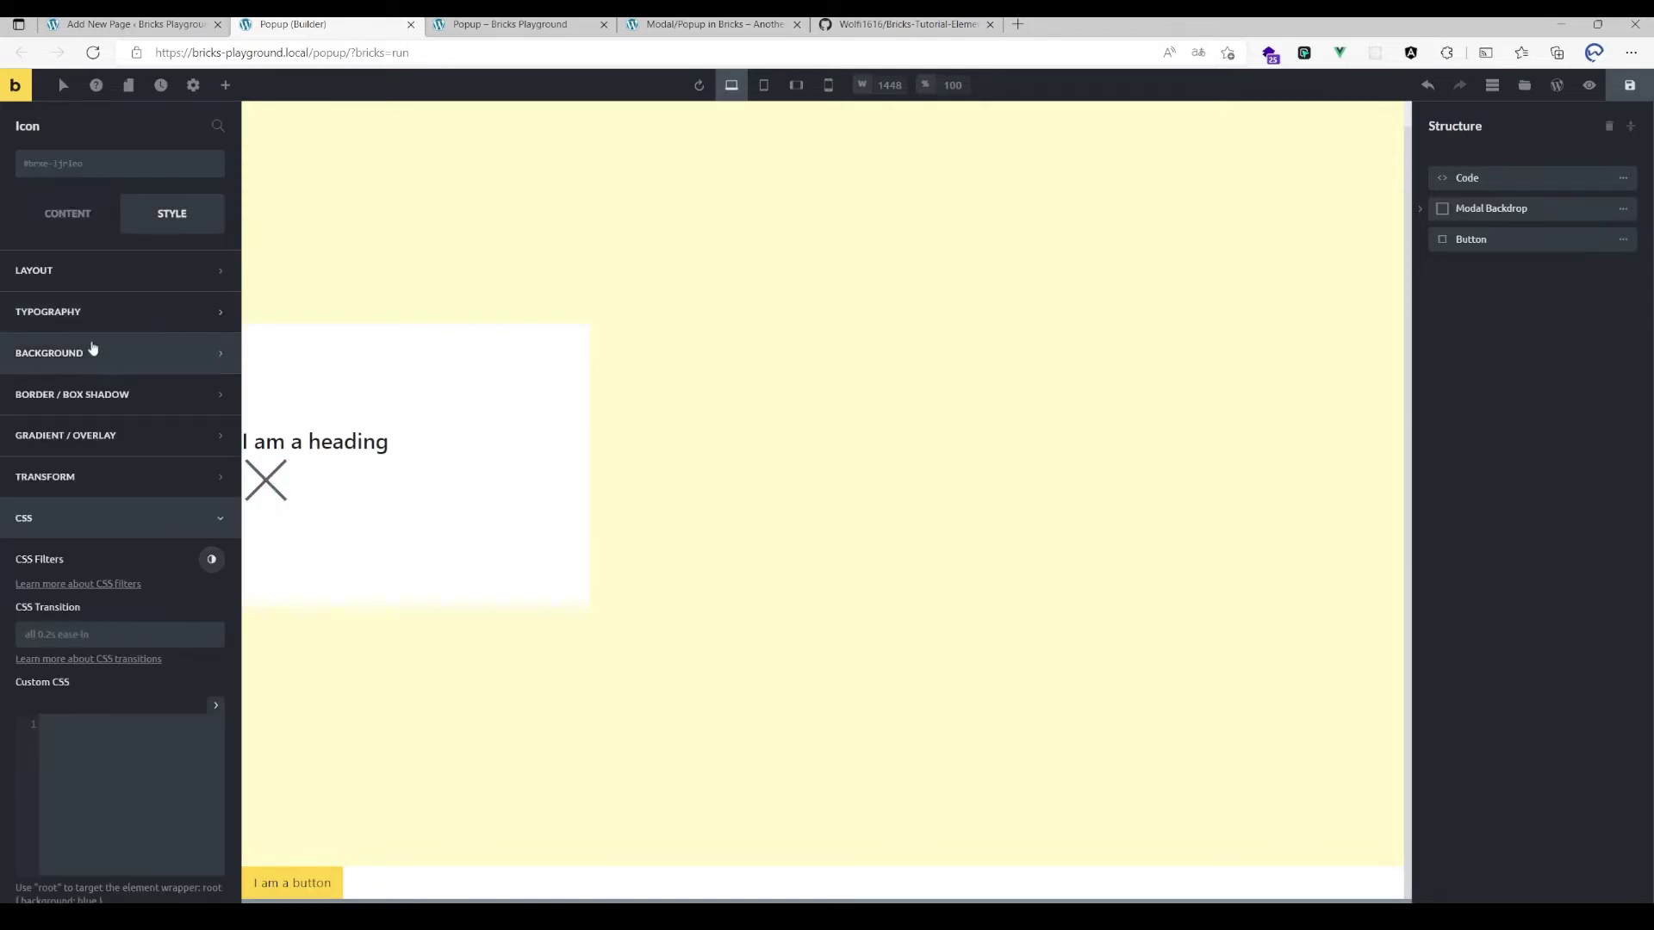
click(85, 270)
scroll(151, 596, down, 8)
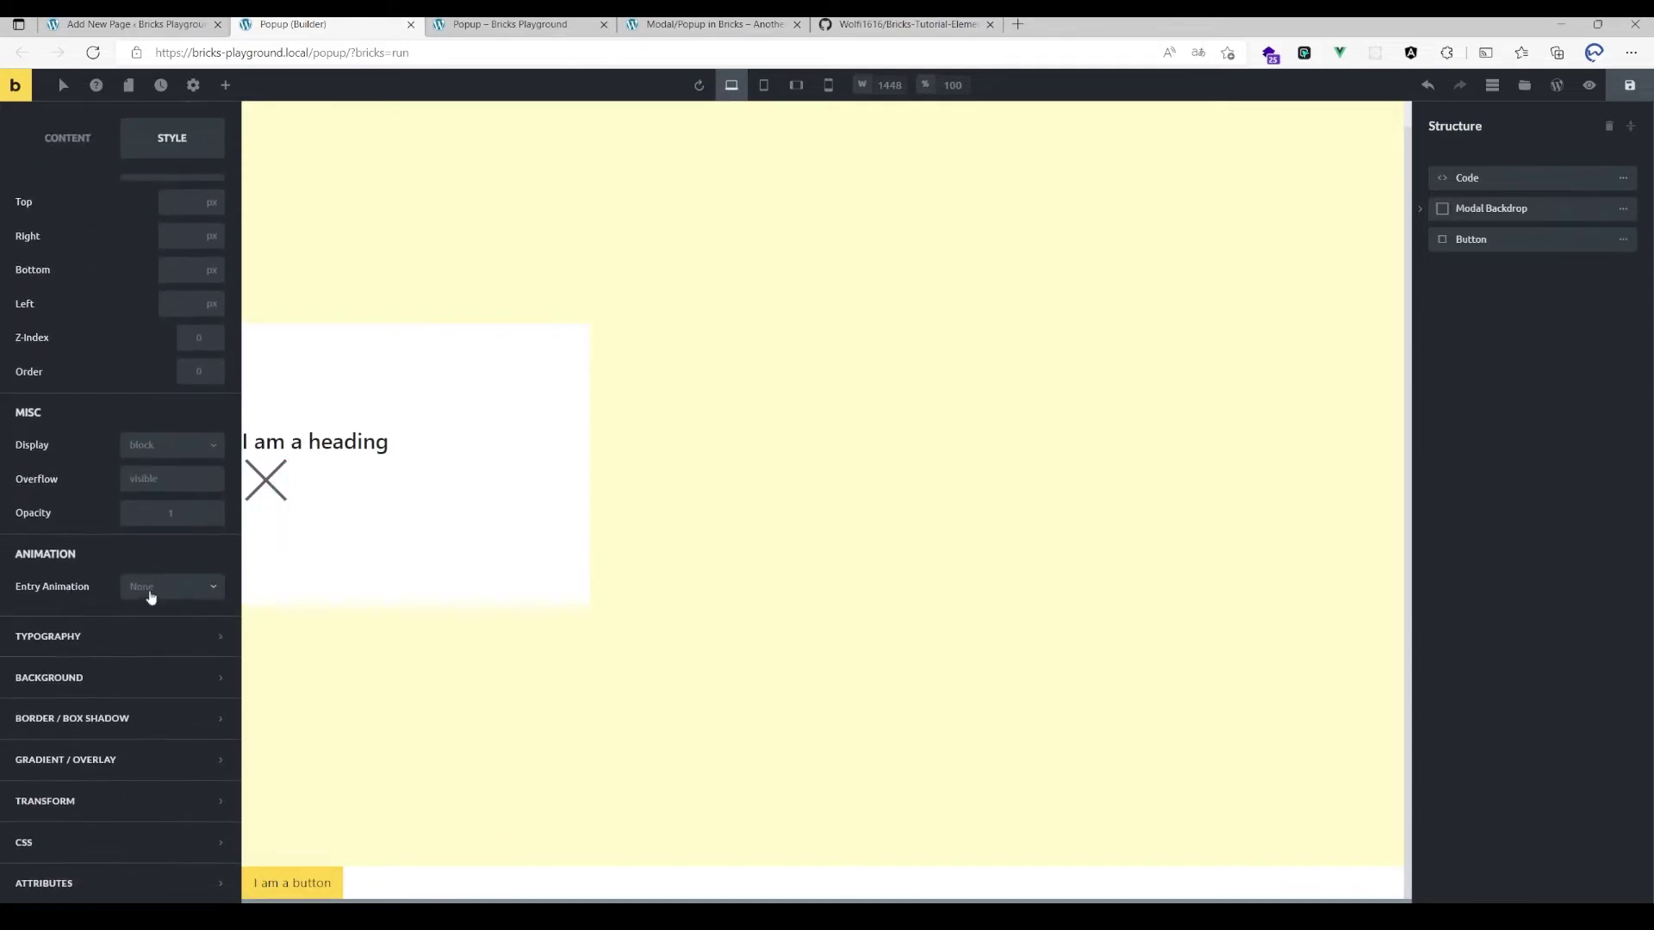
scroll(152, 617, up, 5)
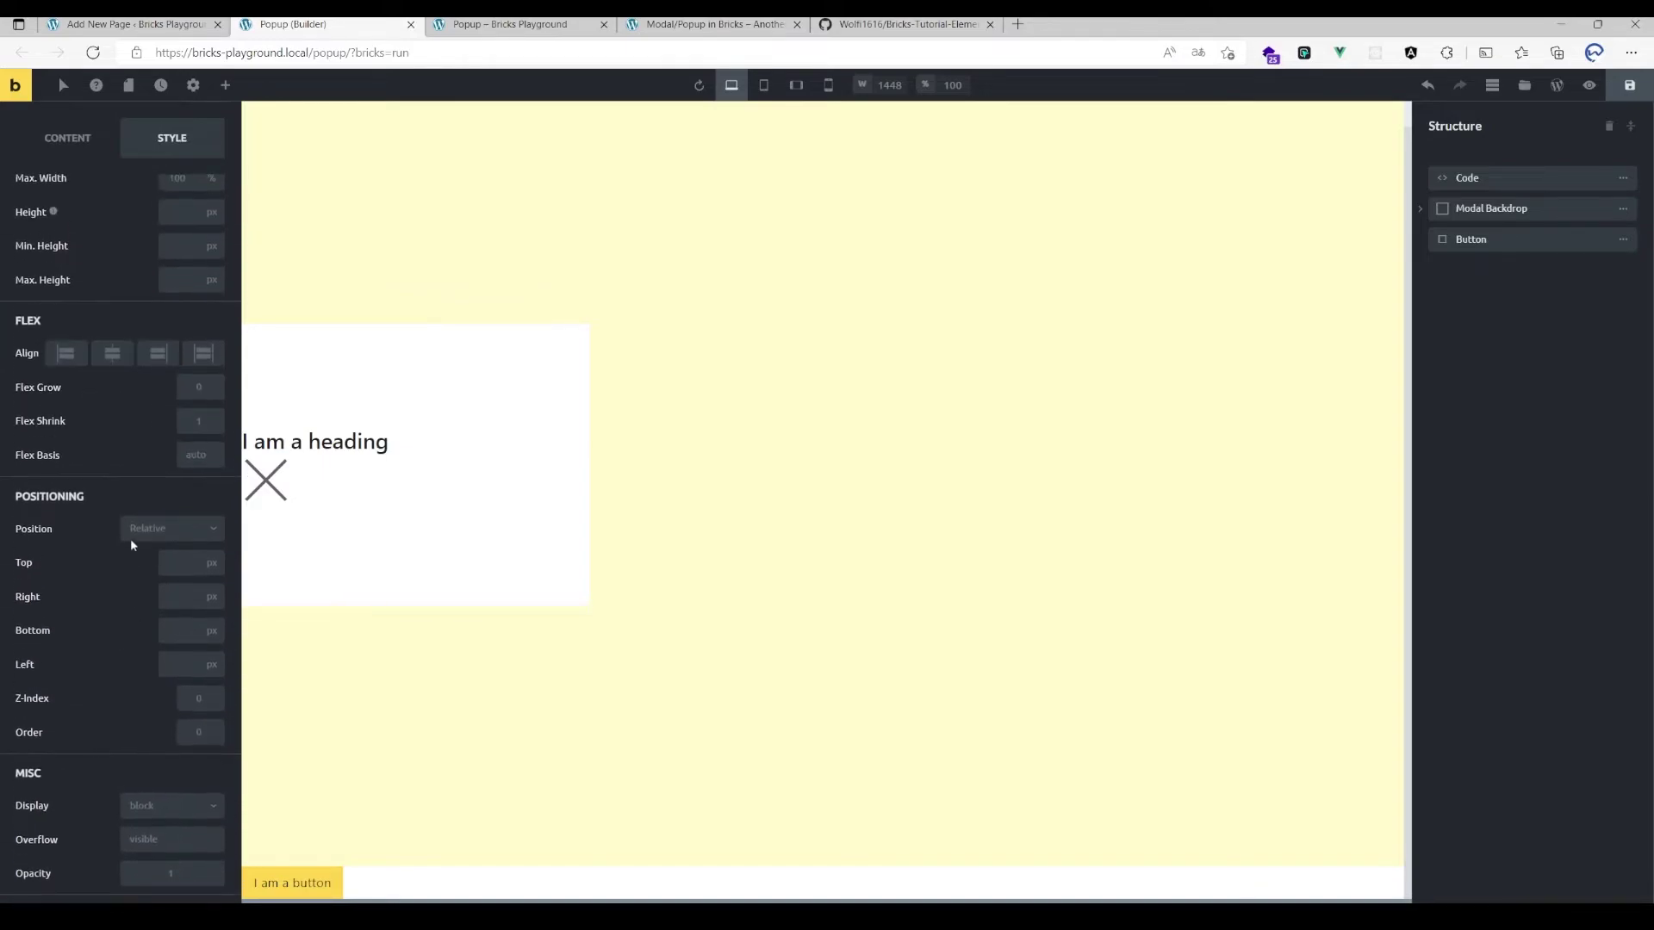
click(131, 528)
click(145, 603)
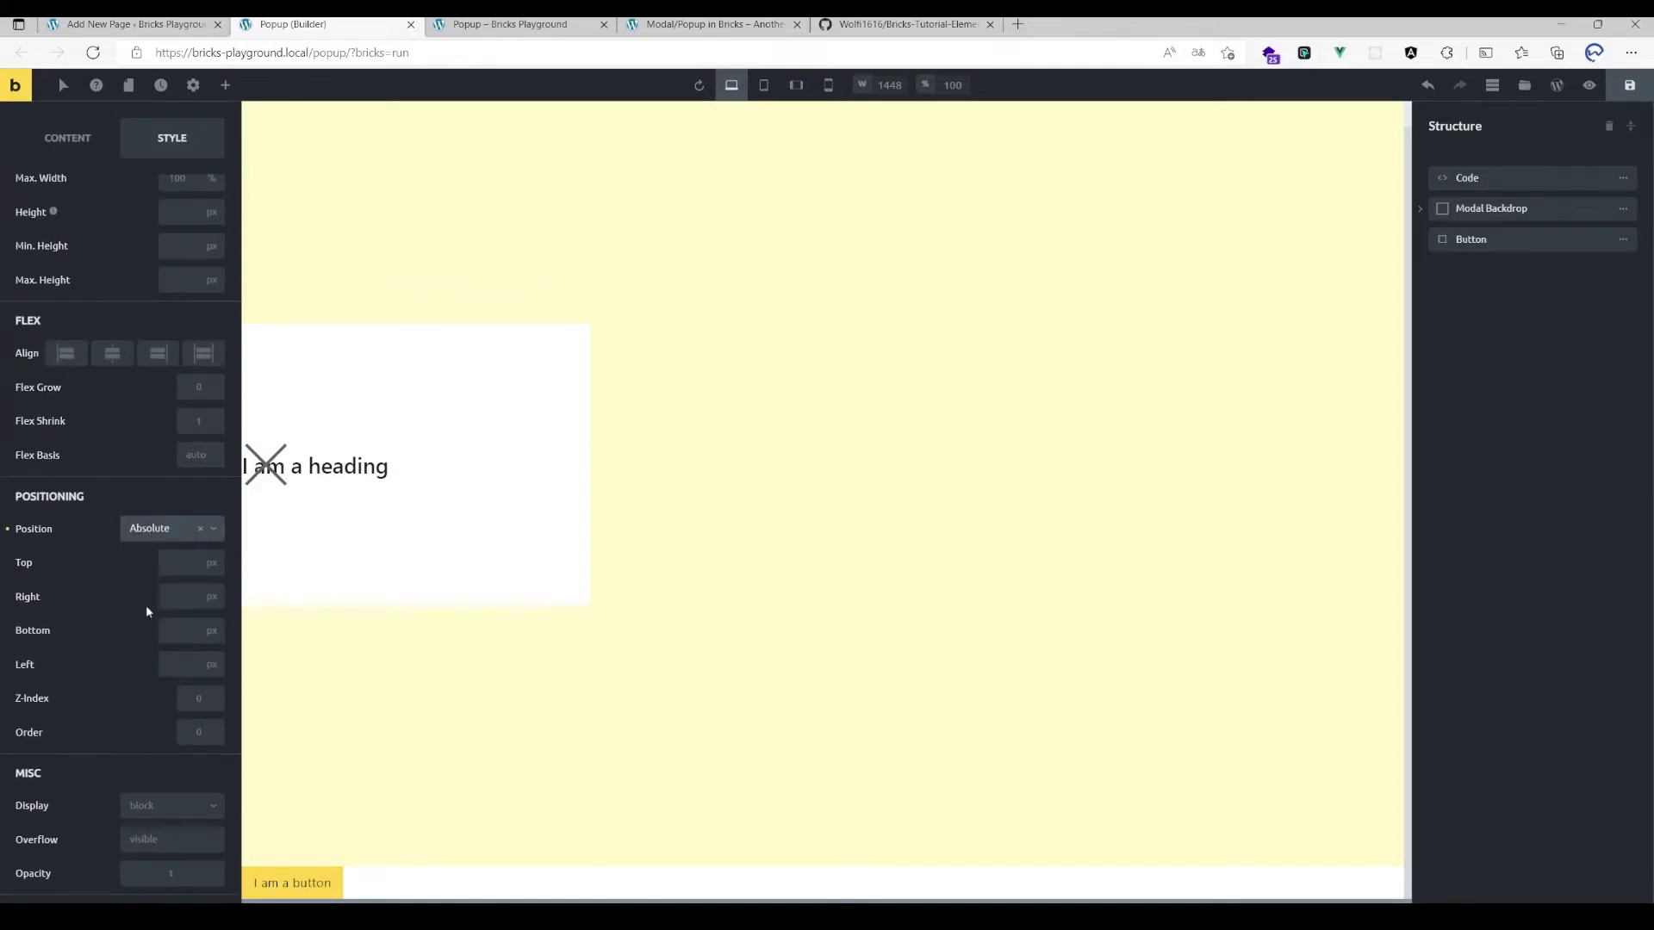
click(178, 563)
text(20)
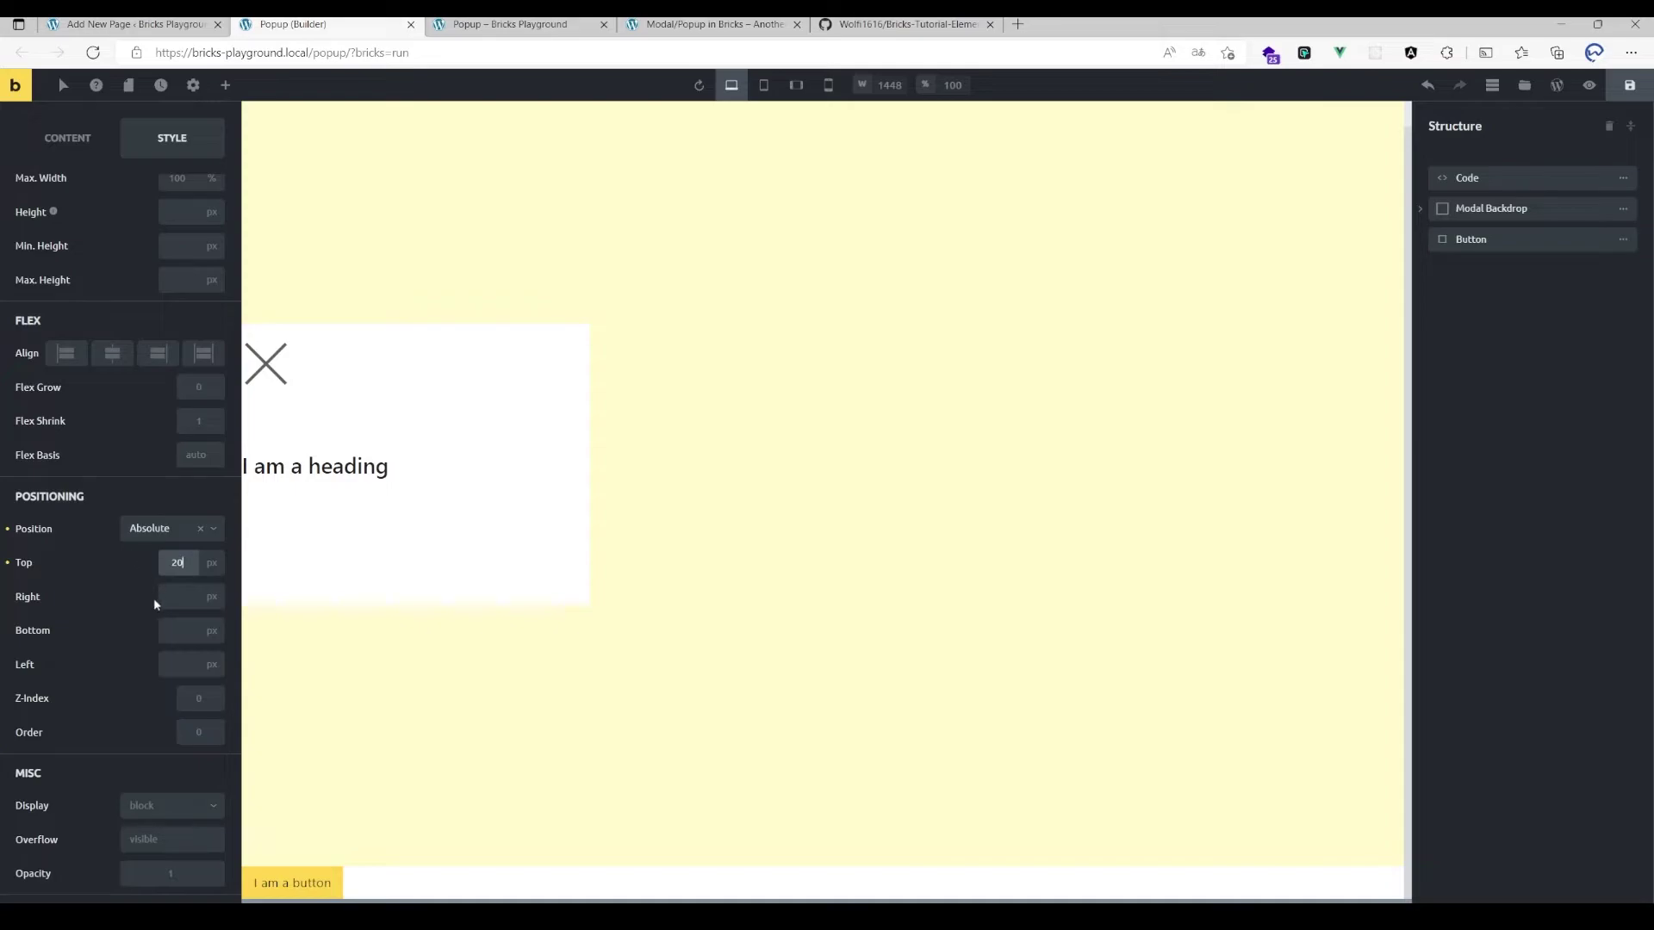
click(178, 597)
text(20)
scroll(119, 344, up, 1)
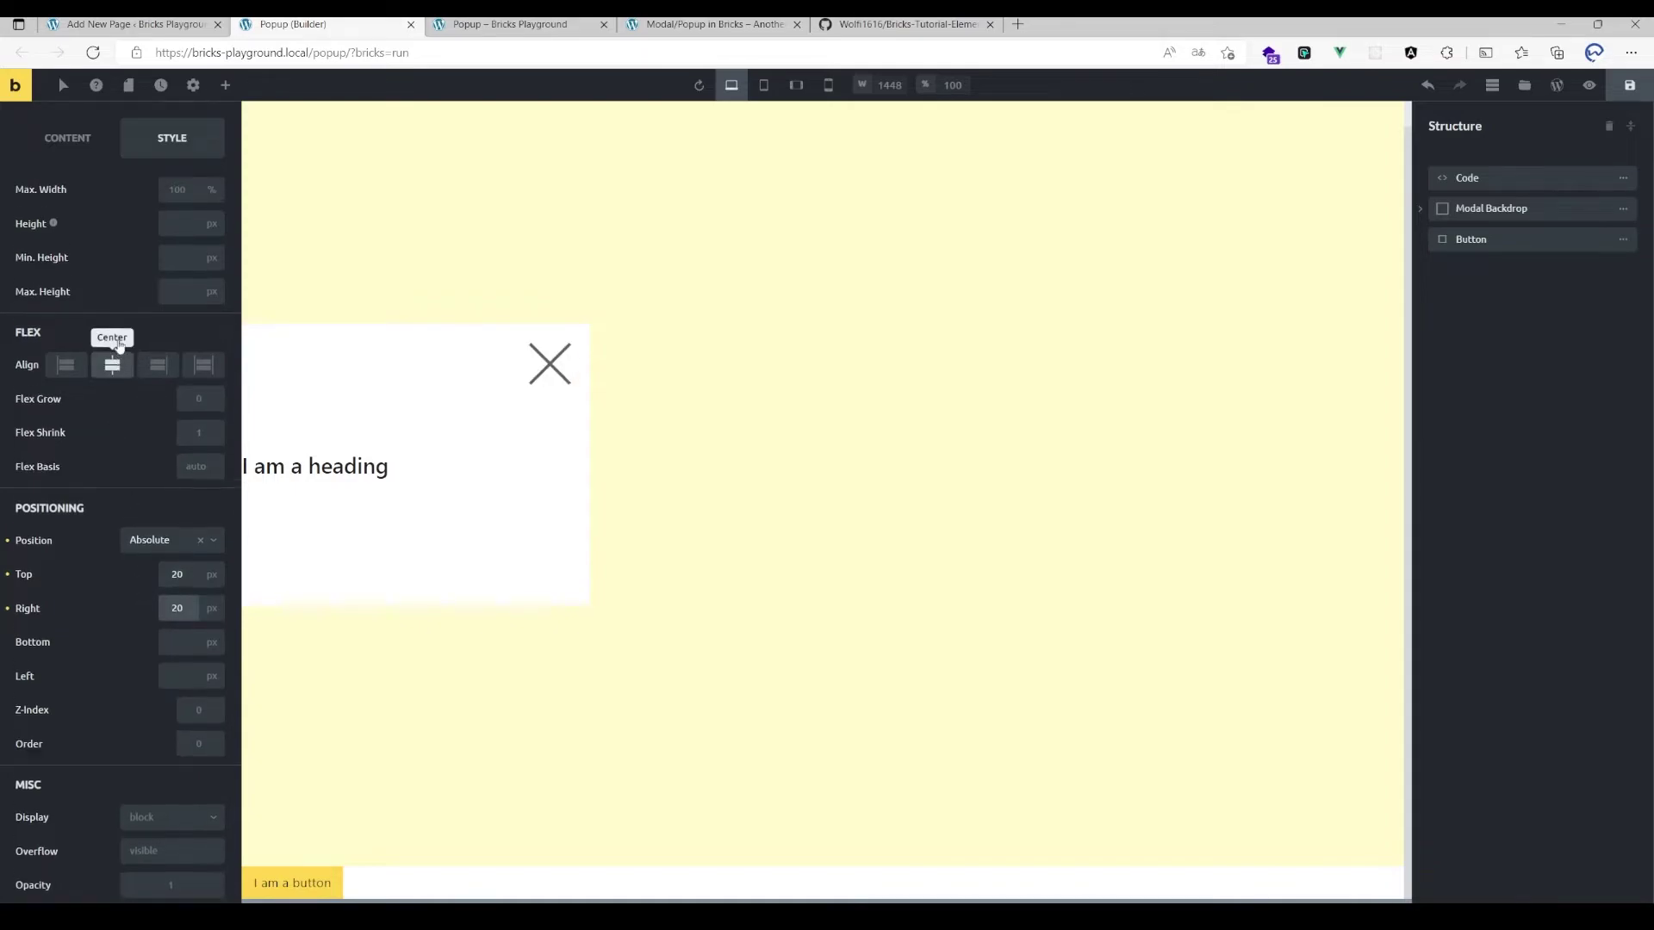
scroll(119, 344, up, 4)
- Set the X icon size to 35
click(88, 197)
click(81, 220)
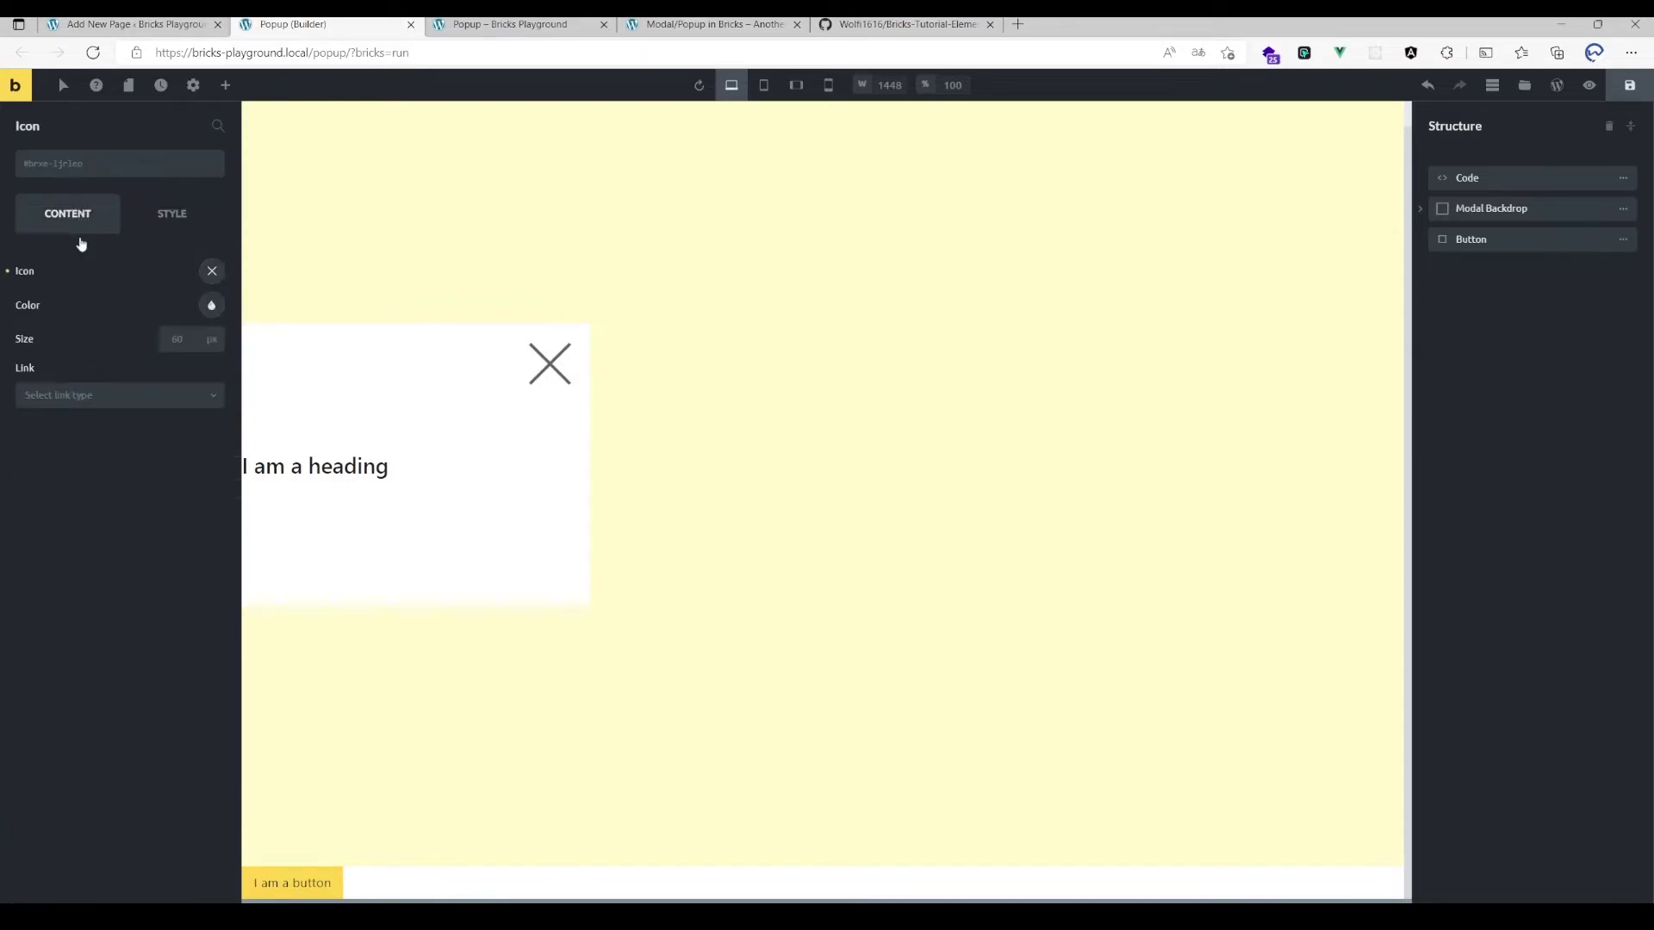
click(173, 340)
text(35)
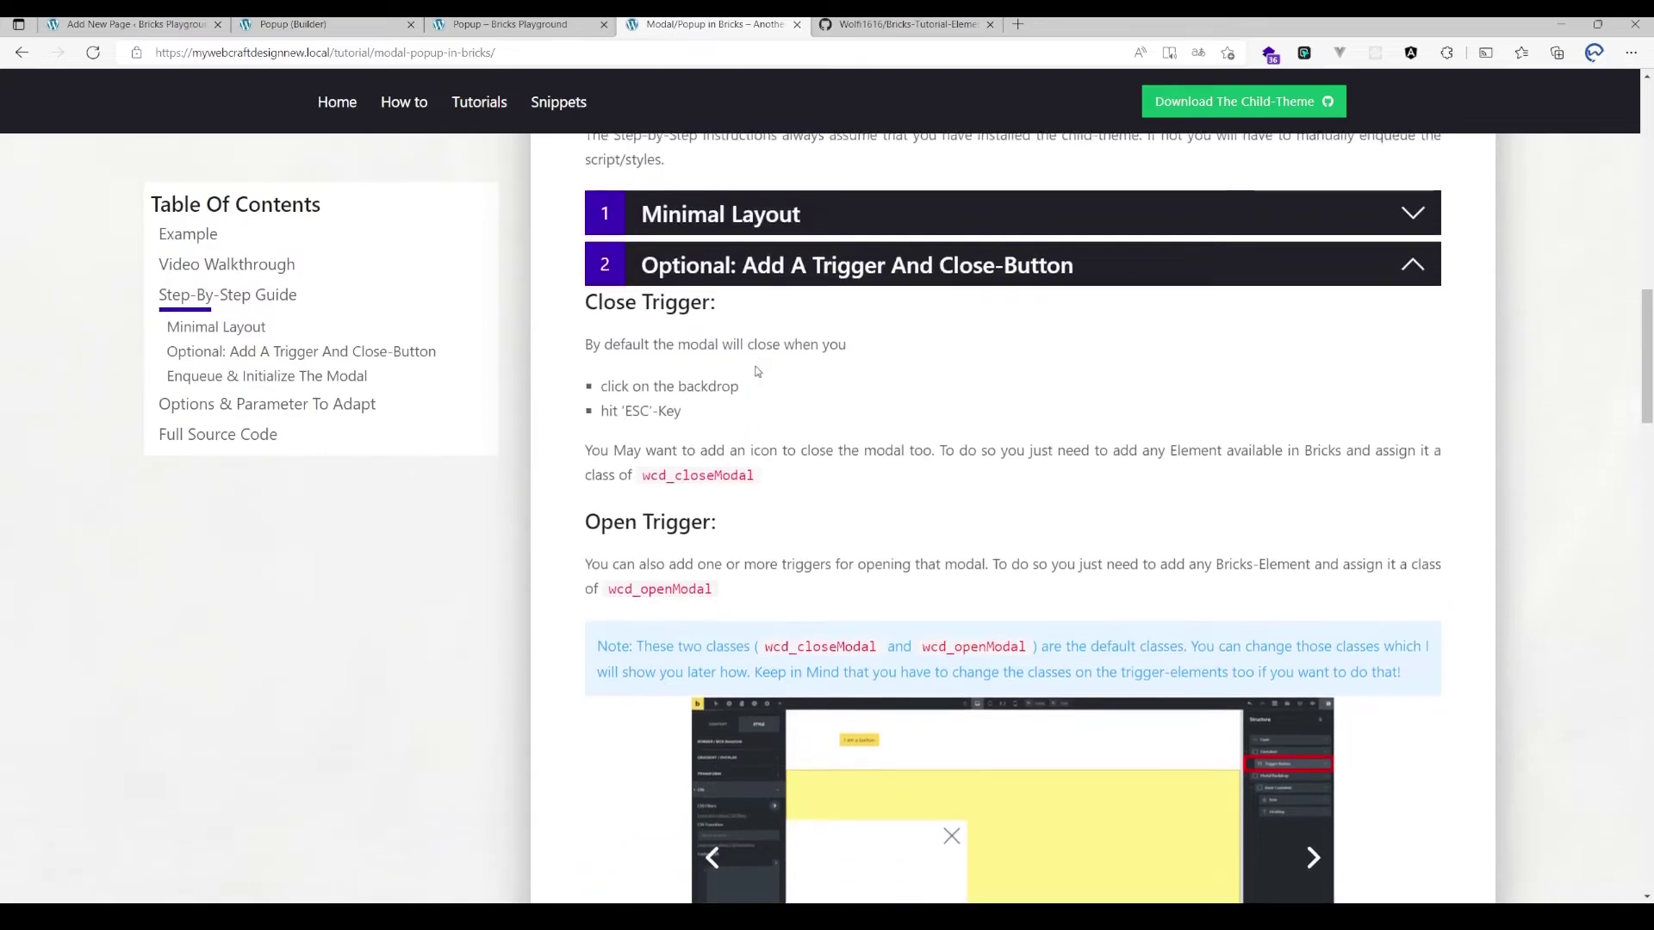
- Give the close X icon the CSS class wcd_closeModal
drag(643, 515, 757, 516)
click(312, 23)
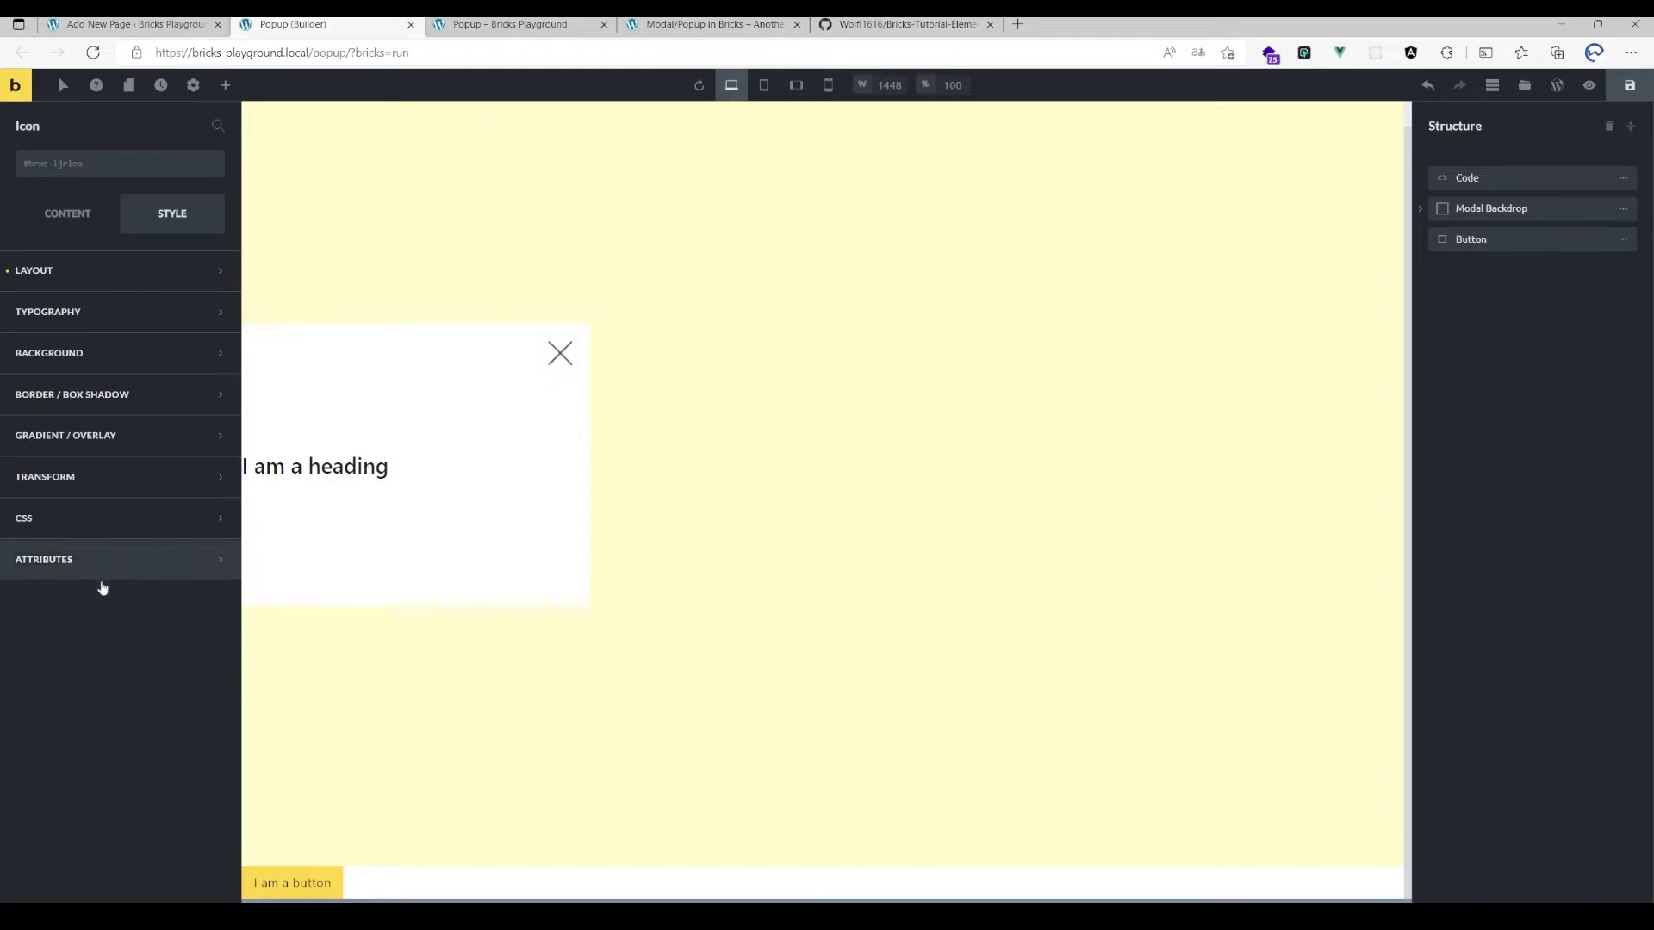
click(90, 521)
scroll(91, 525, down, 2)
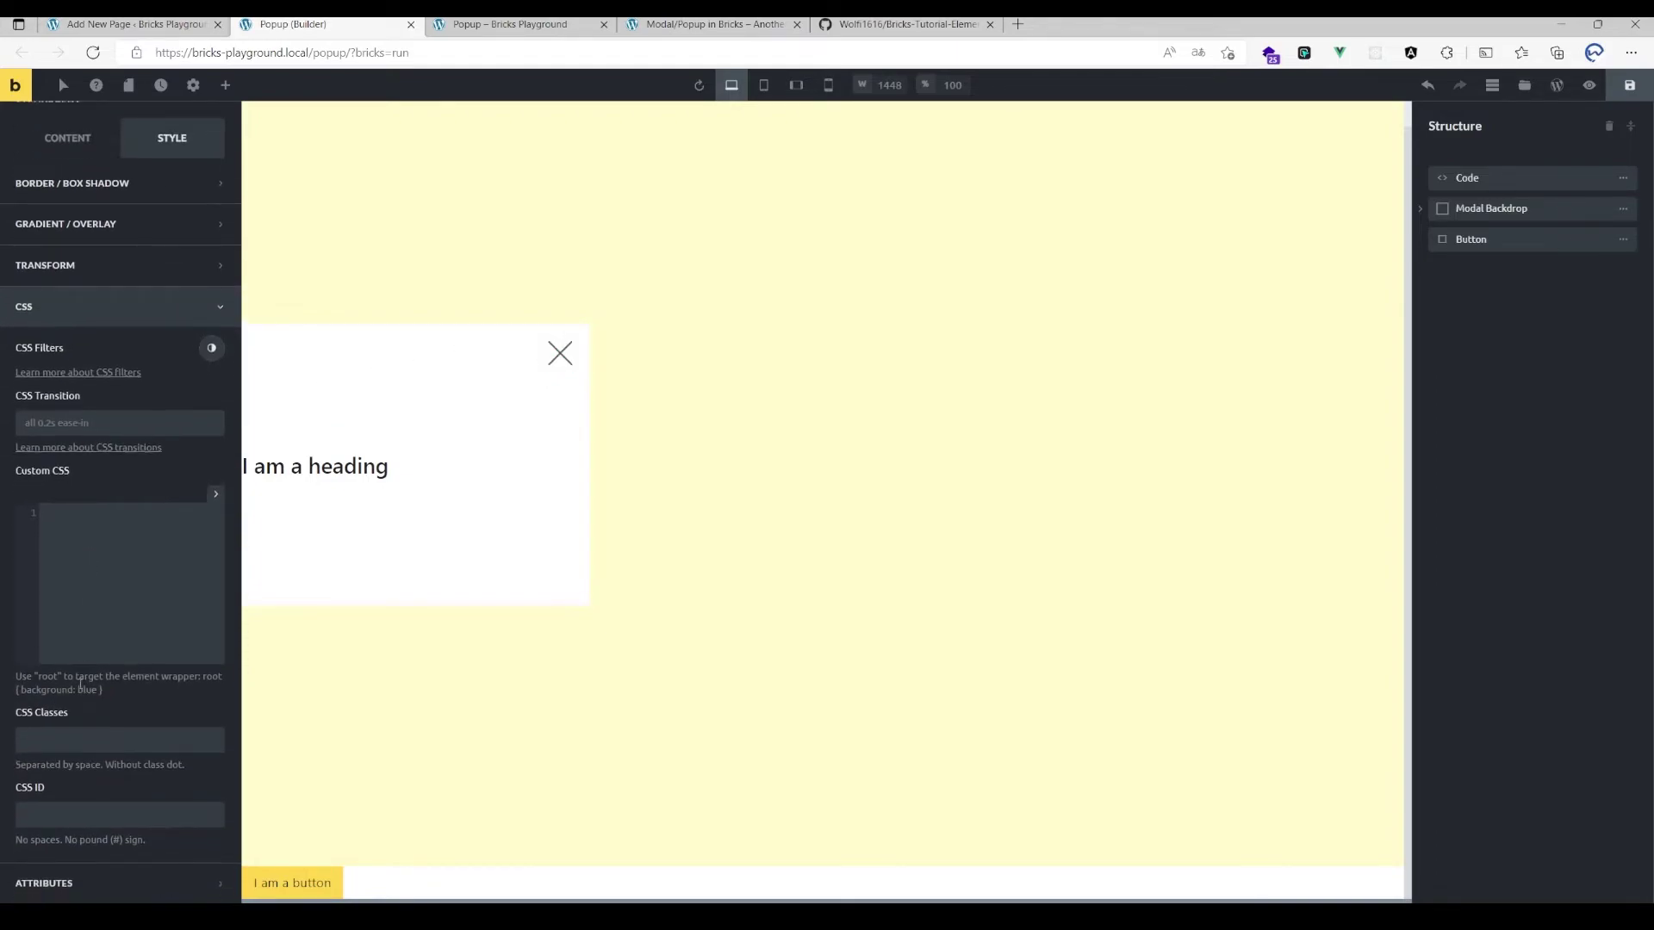
click(59, 746)
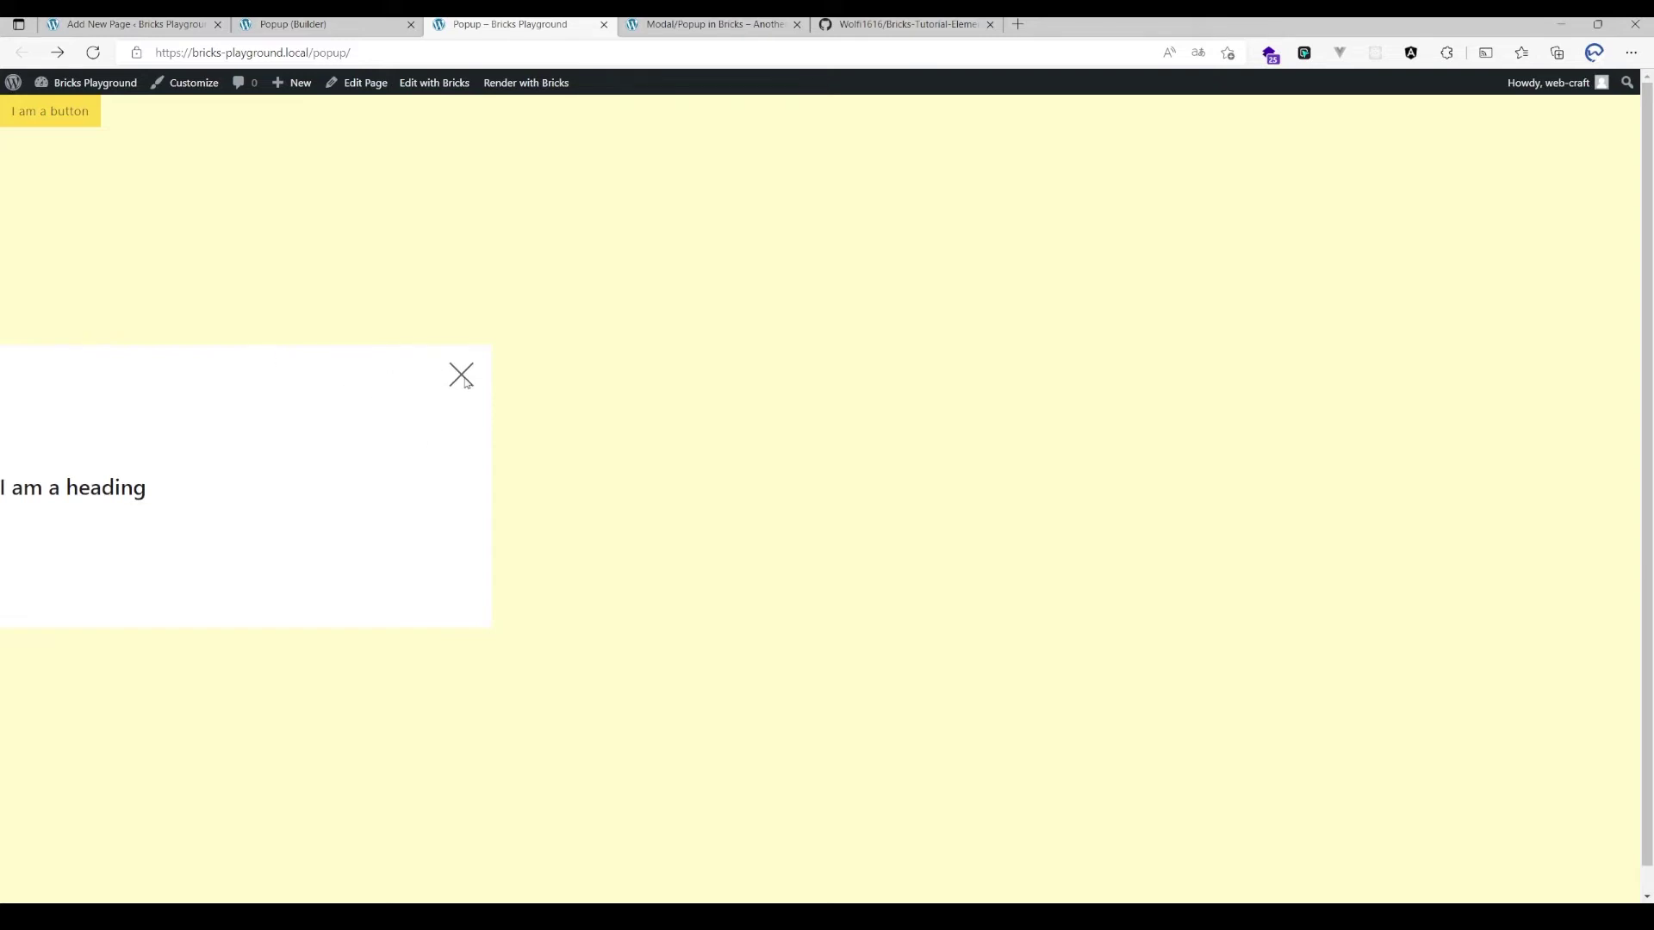
- After checking the live popup, select the Code element and widen its script editor
click(386, 31)
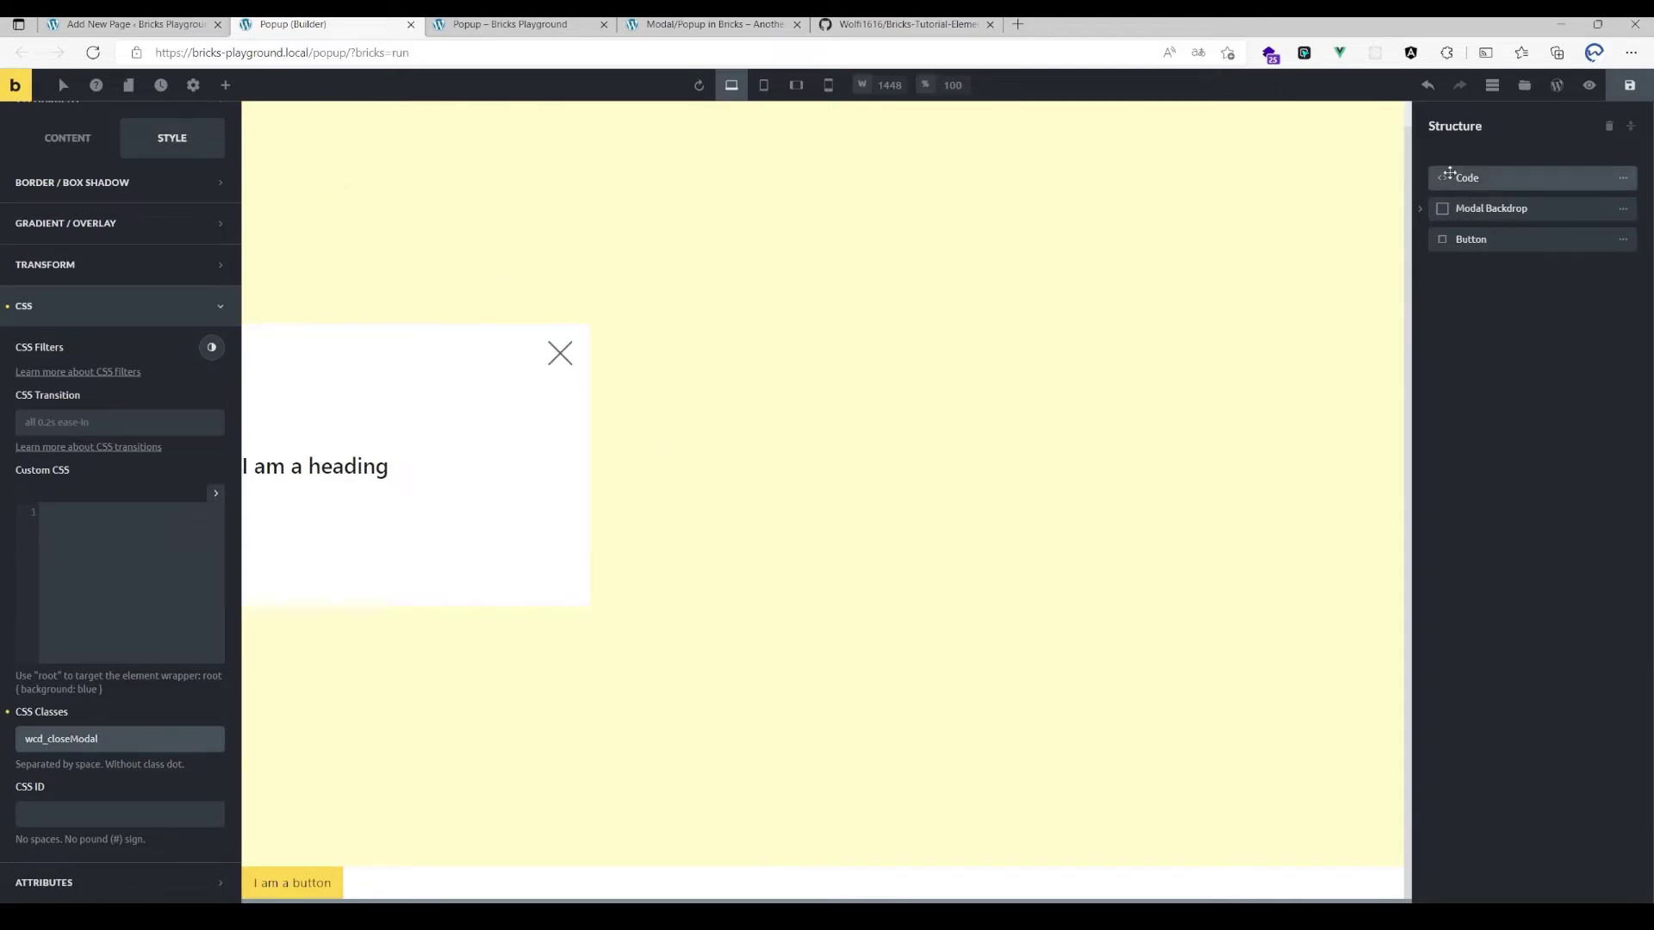
click(1467, 178)
click(68, 138)
click(215, 267)
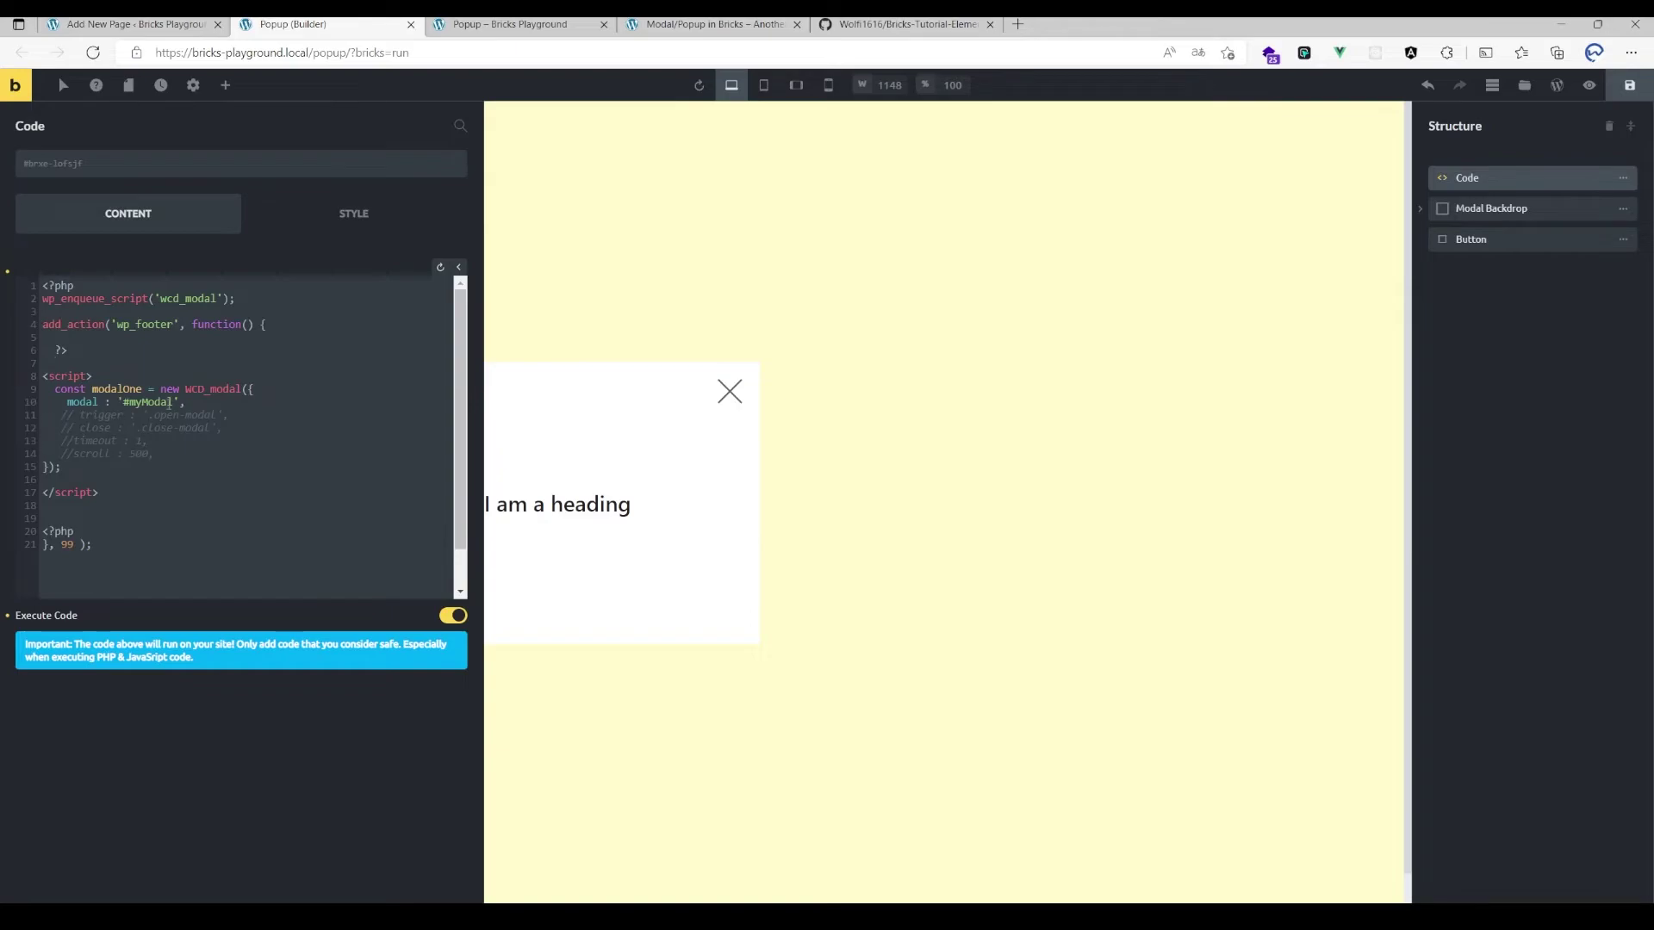
- Uncomment 'timeout : 1' in the modal script, save the page, and view the popup live
click(74, 415)
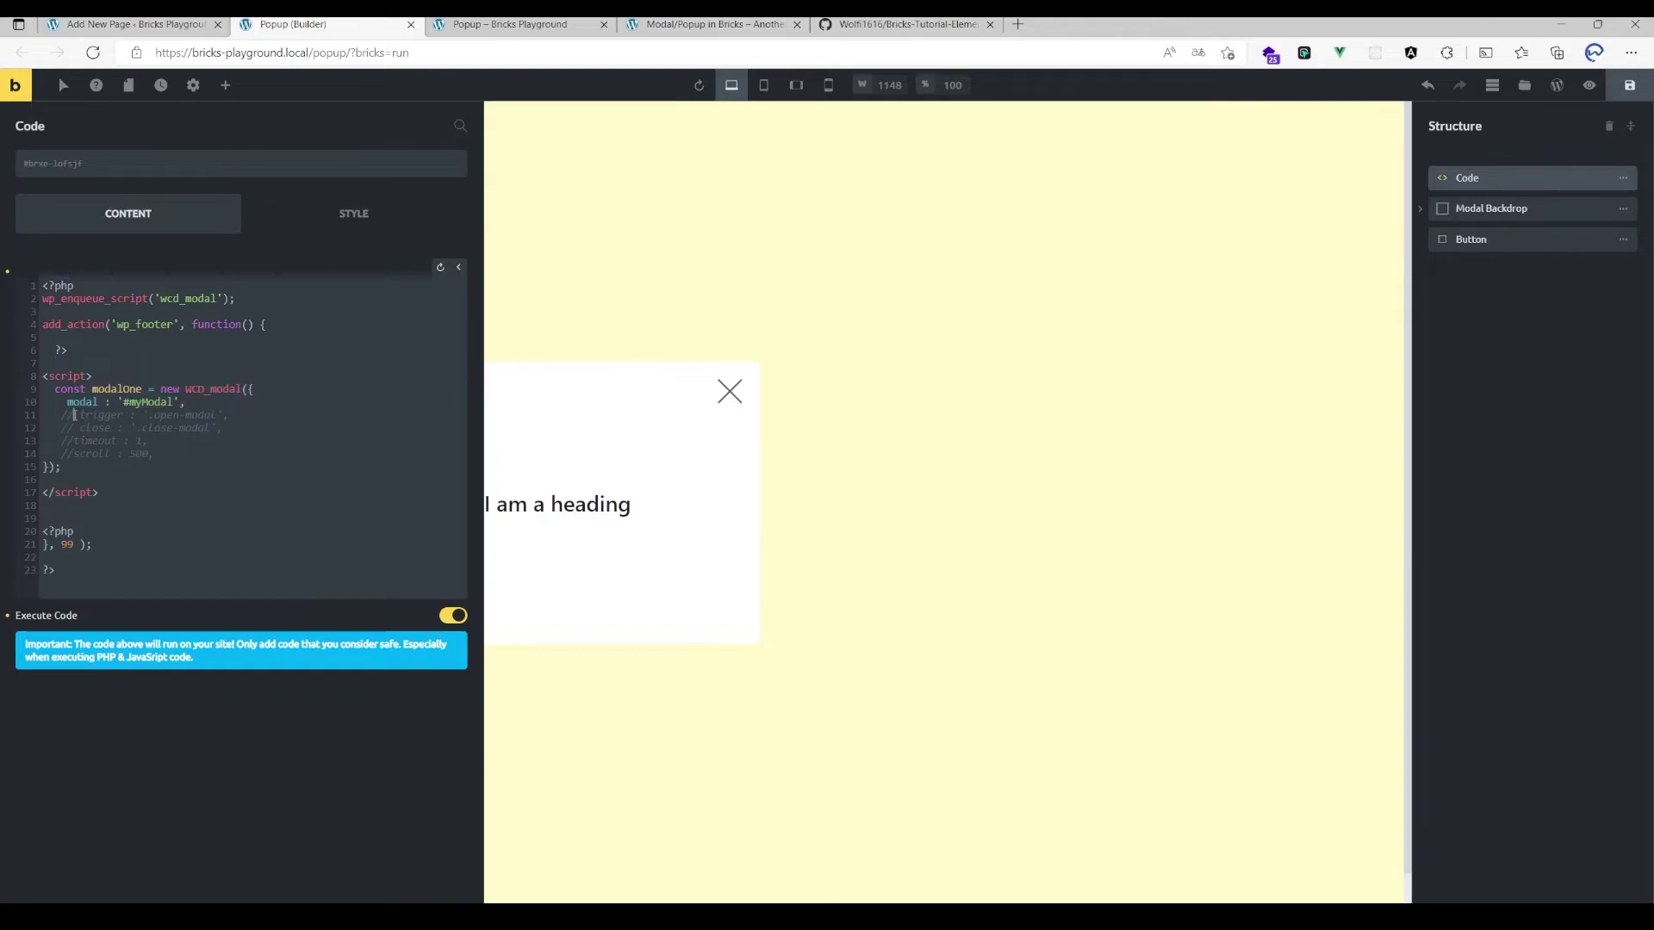
drag(128, 418, 36, 420)
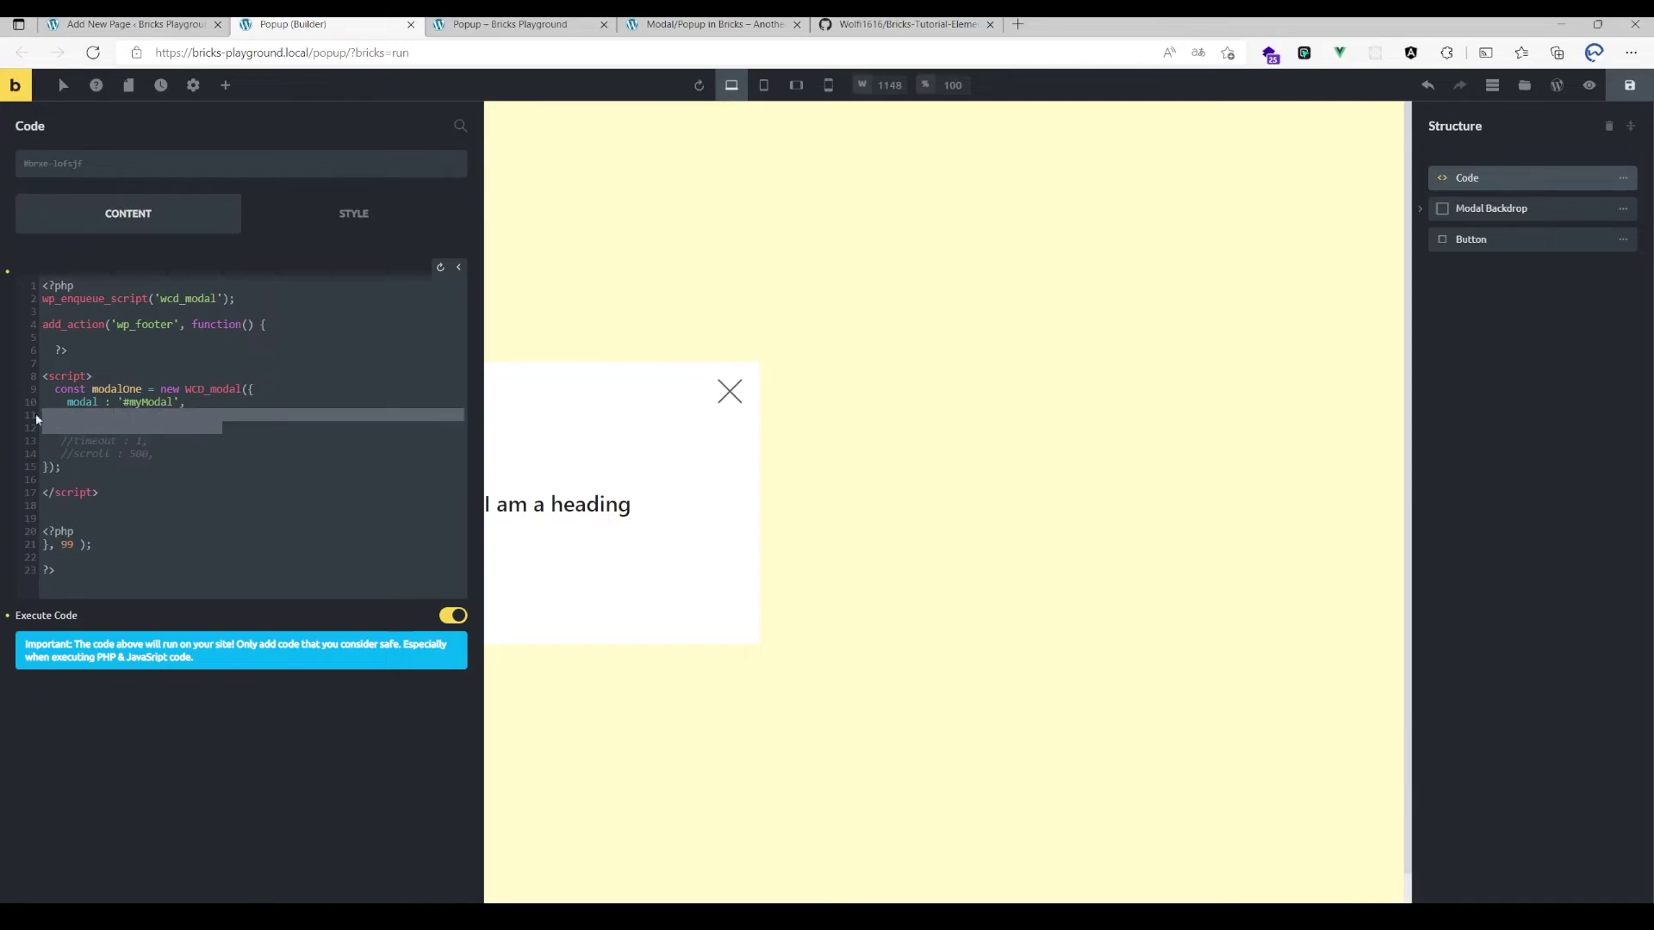
click(118, 427)
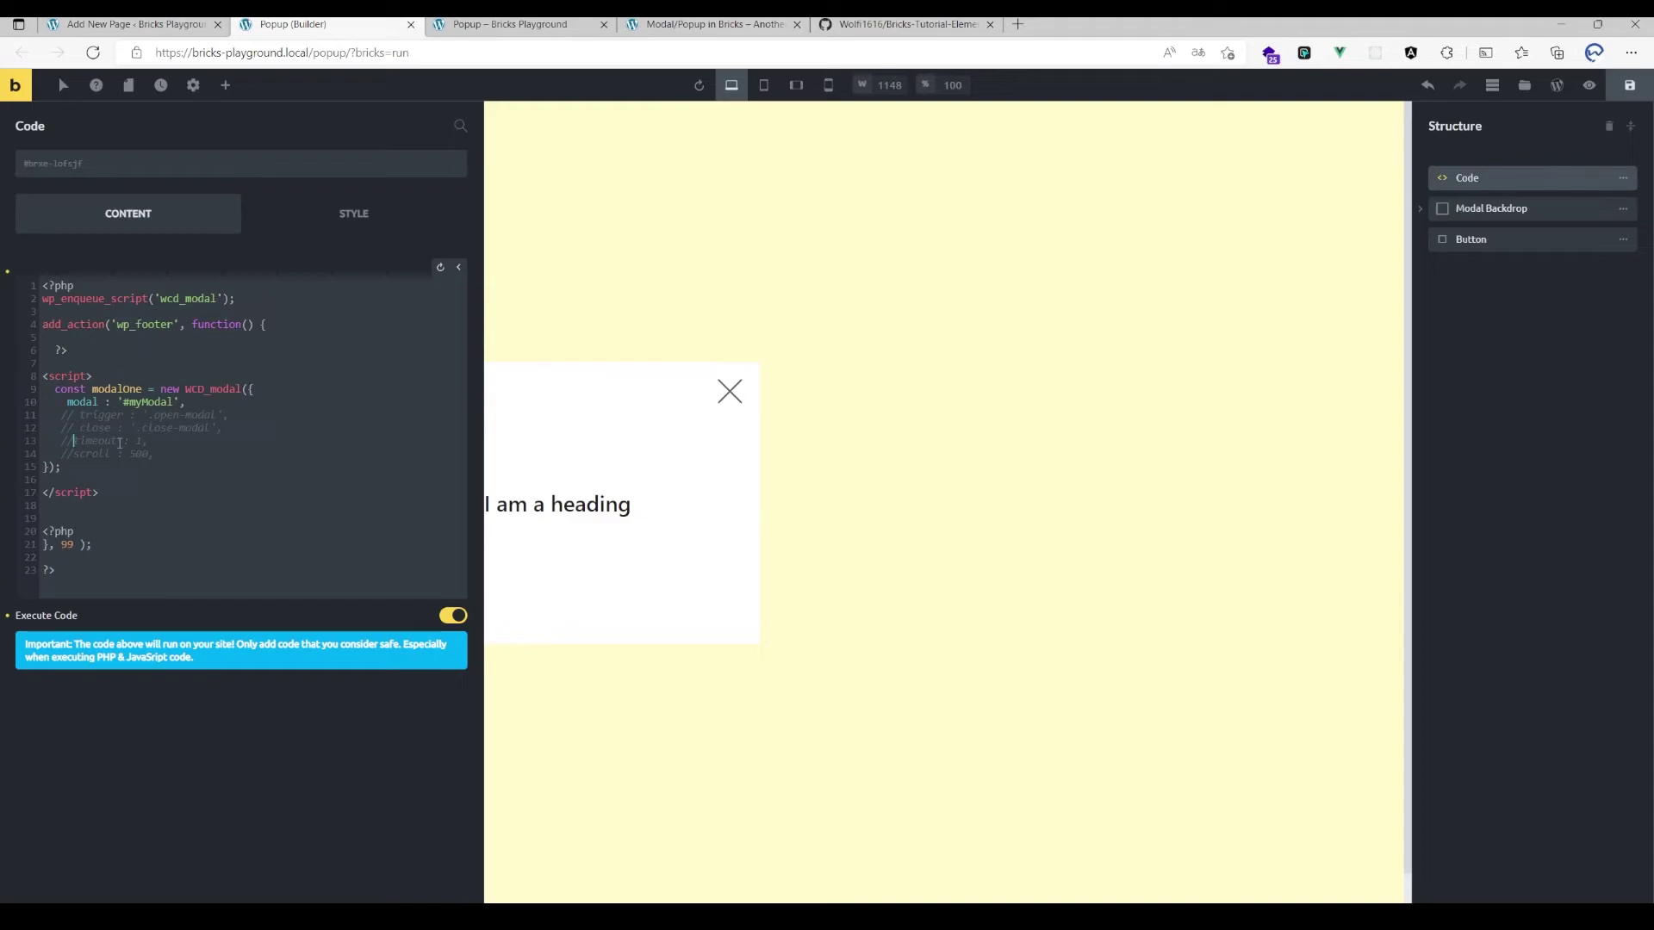
key(BackSpace)
key(BackSpace)
click(1628, 84)
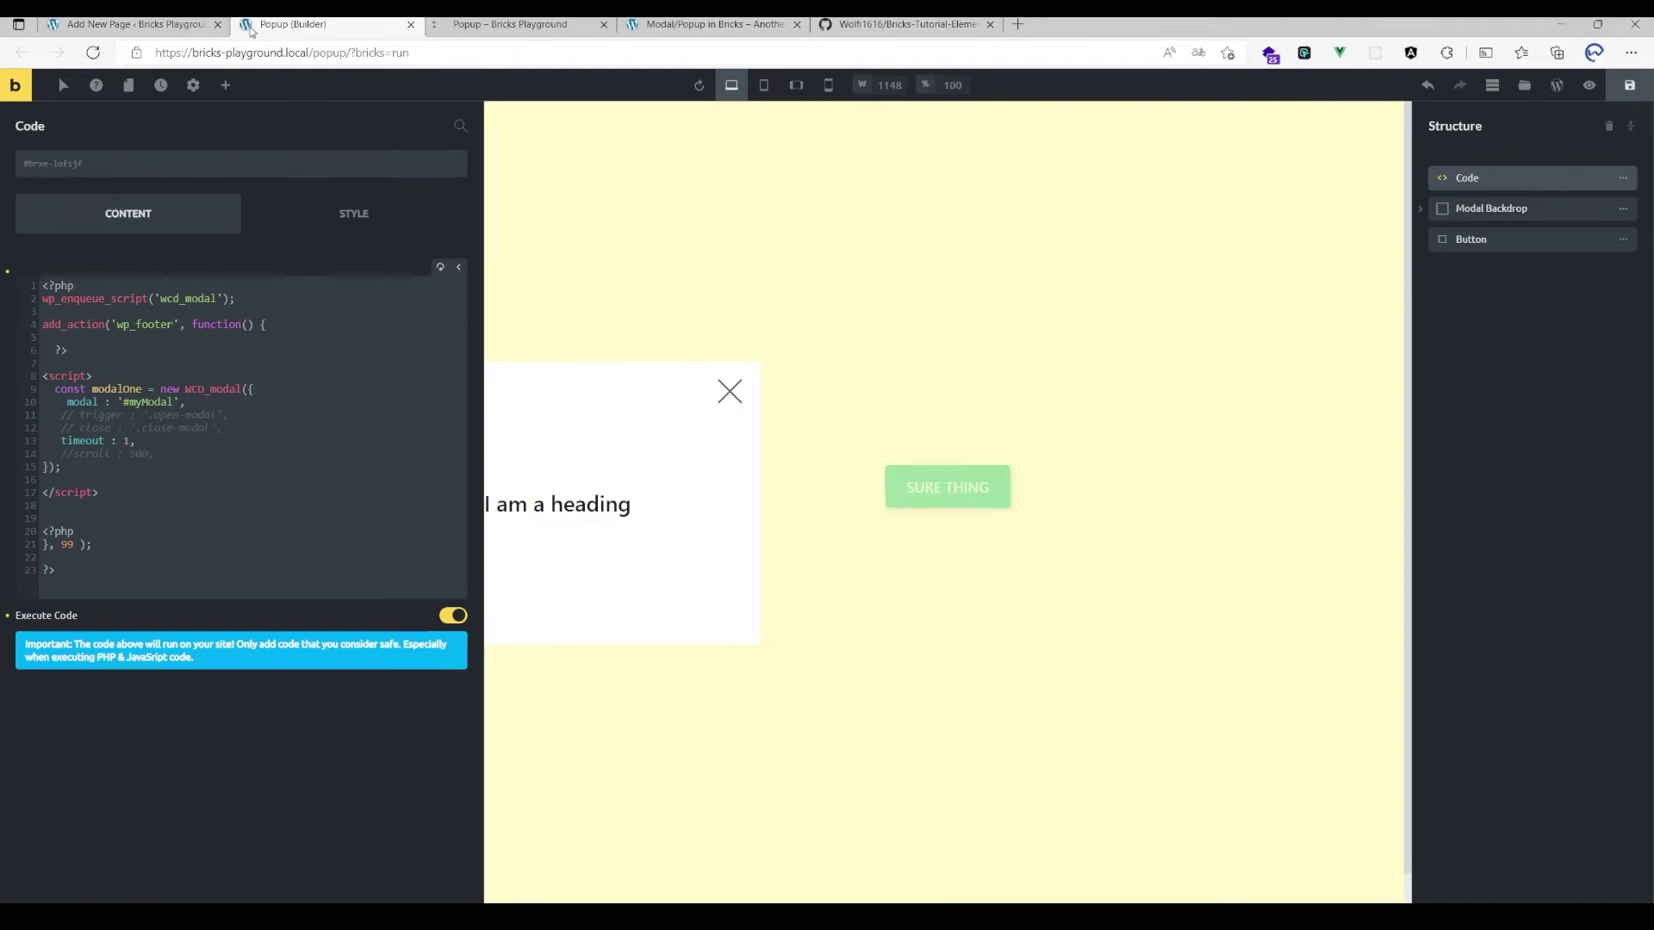
click(508, 24)
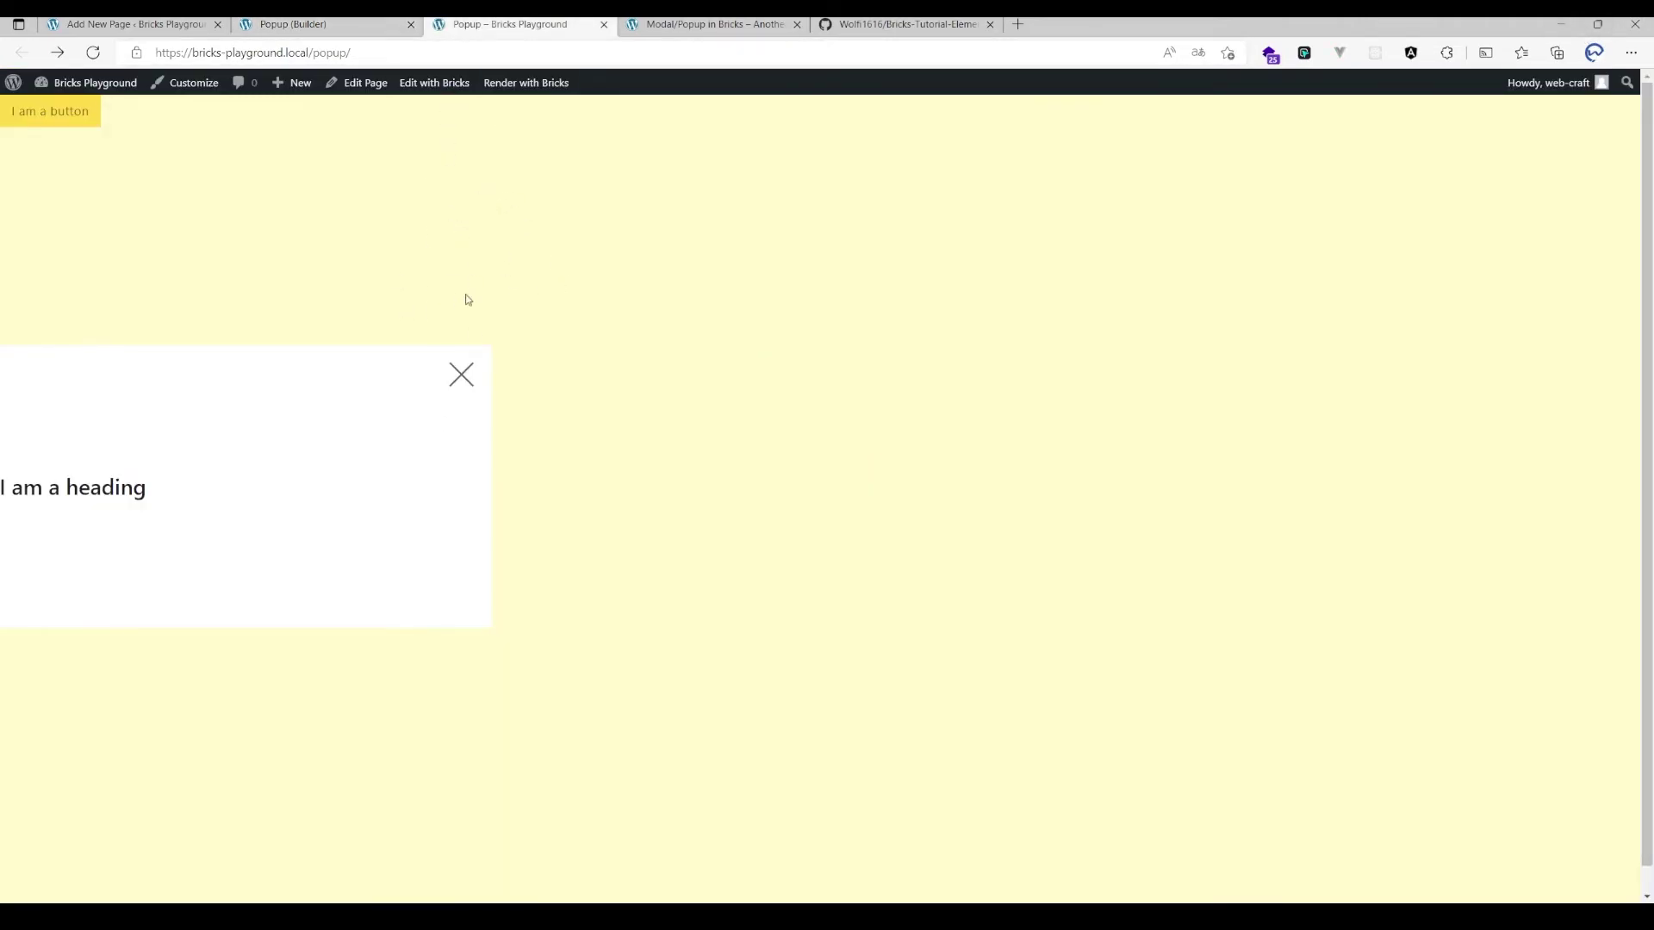
- Close the popup on the live page, reload it, and close it again
click(460, 375)
click(345, 24)
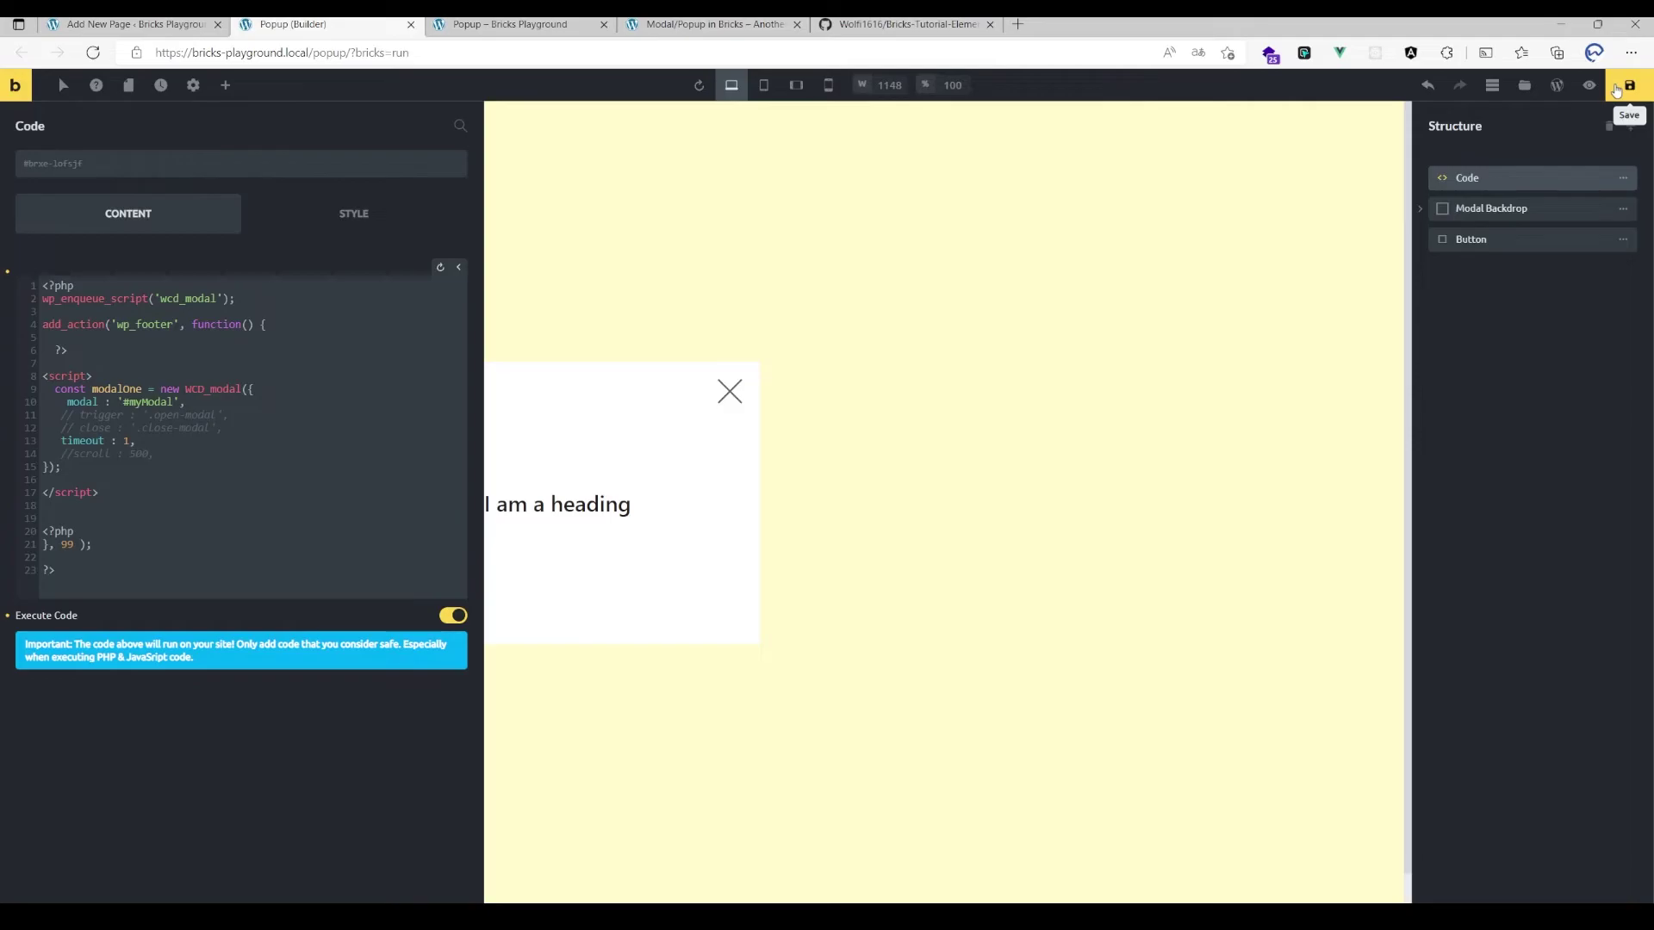
key(ctrl+Tab)
key(F5)
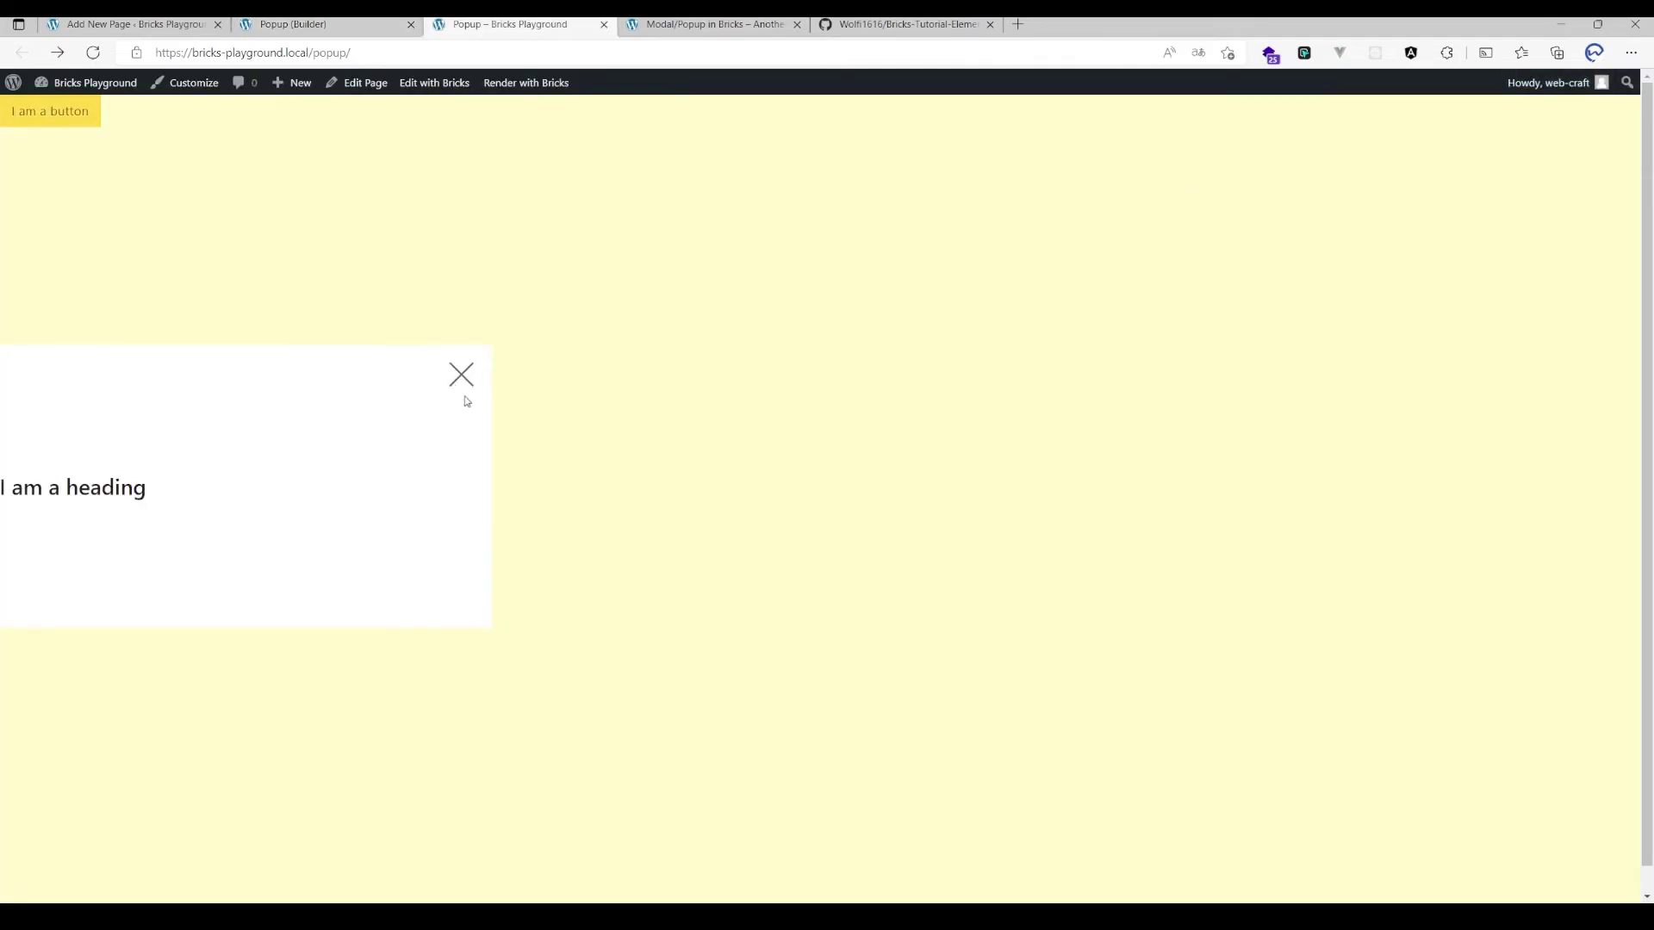
click(461, 377)
click(273, 24)
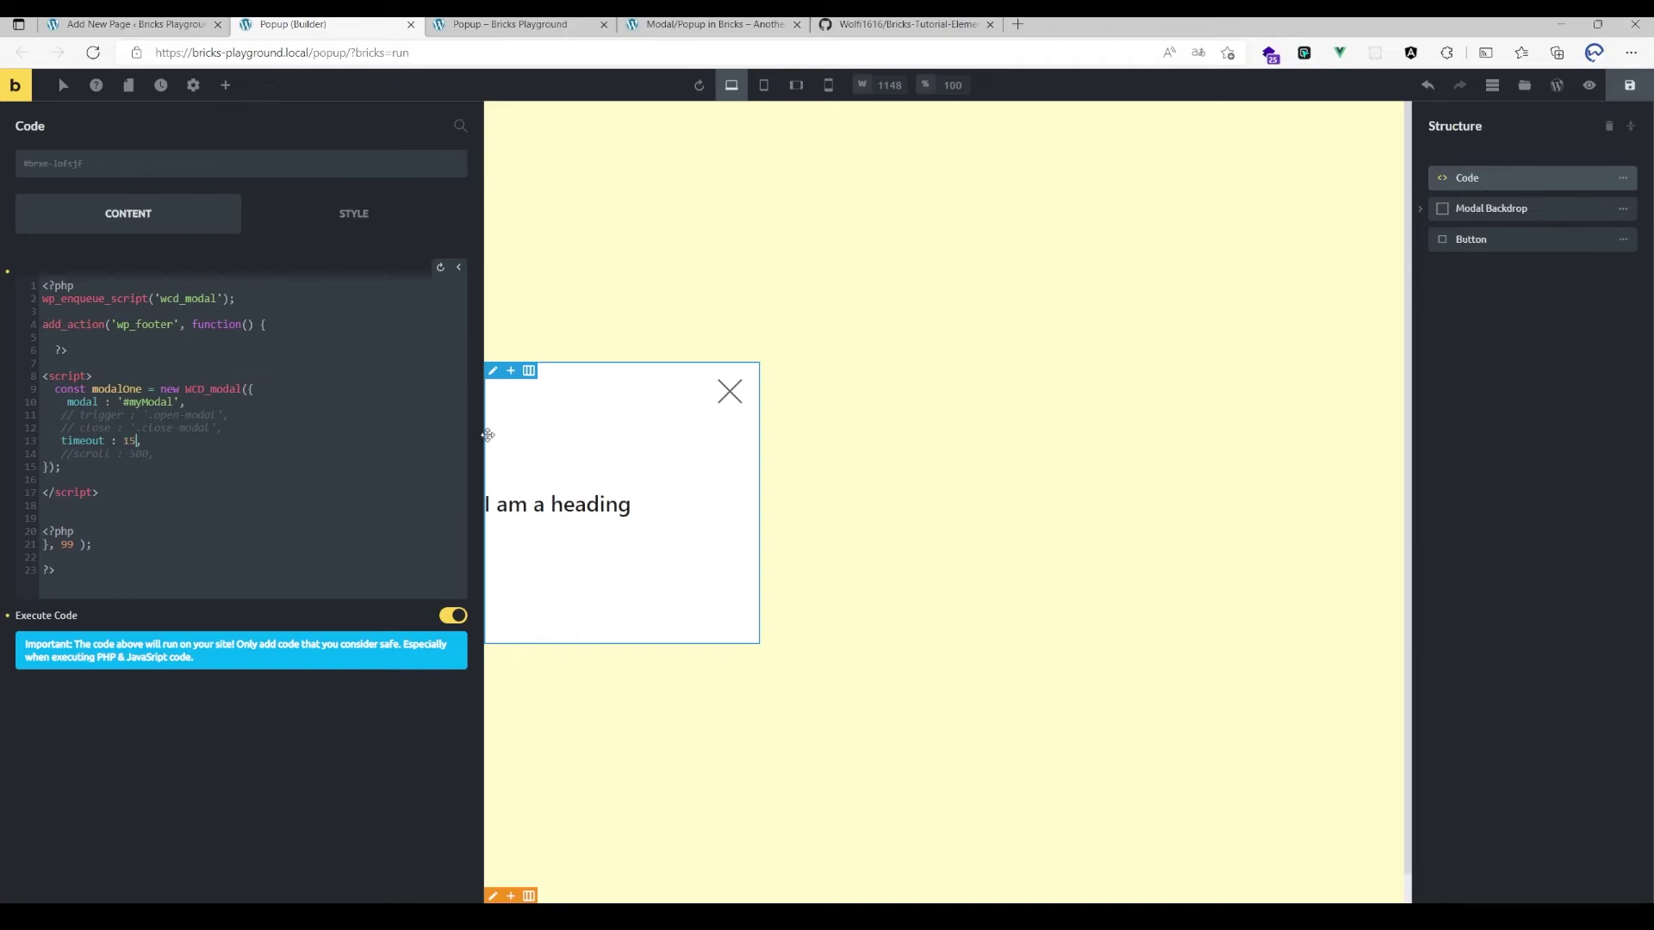
- Rerun with timeout 1500, test the delayed popup repeatedly, then uncomment 'scroll : 500'
click(440, 267)
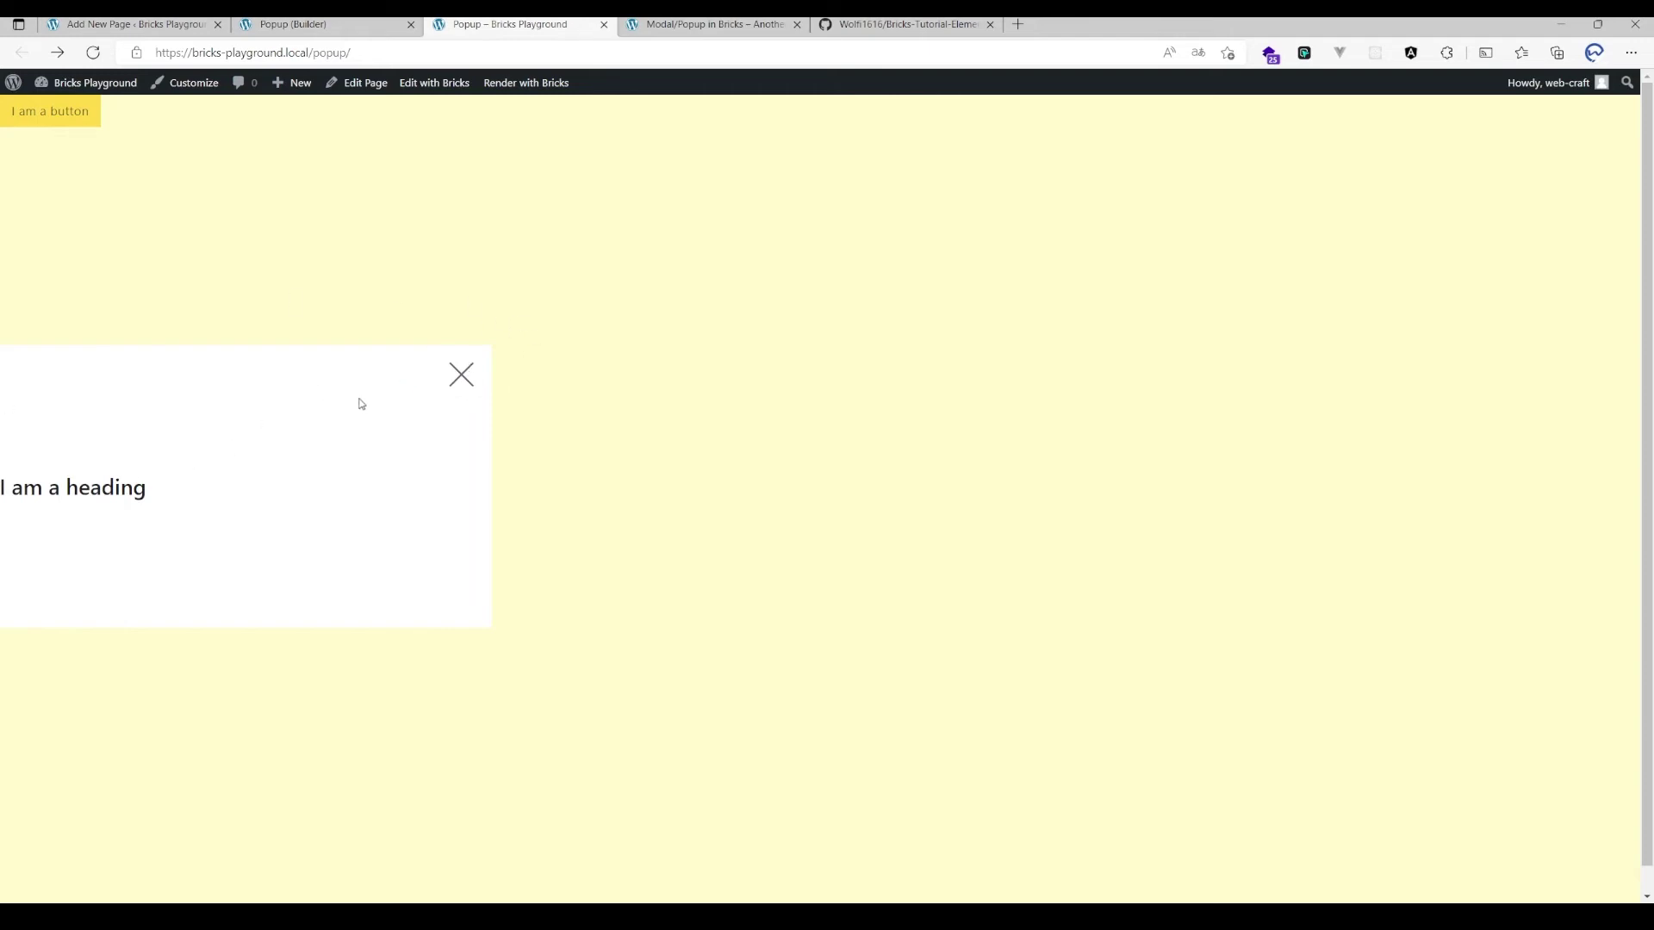
click(466, 382)
click(87, 120)
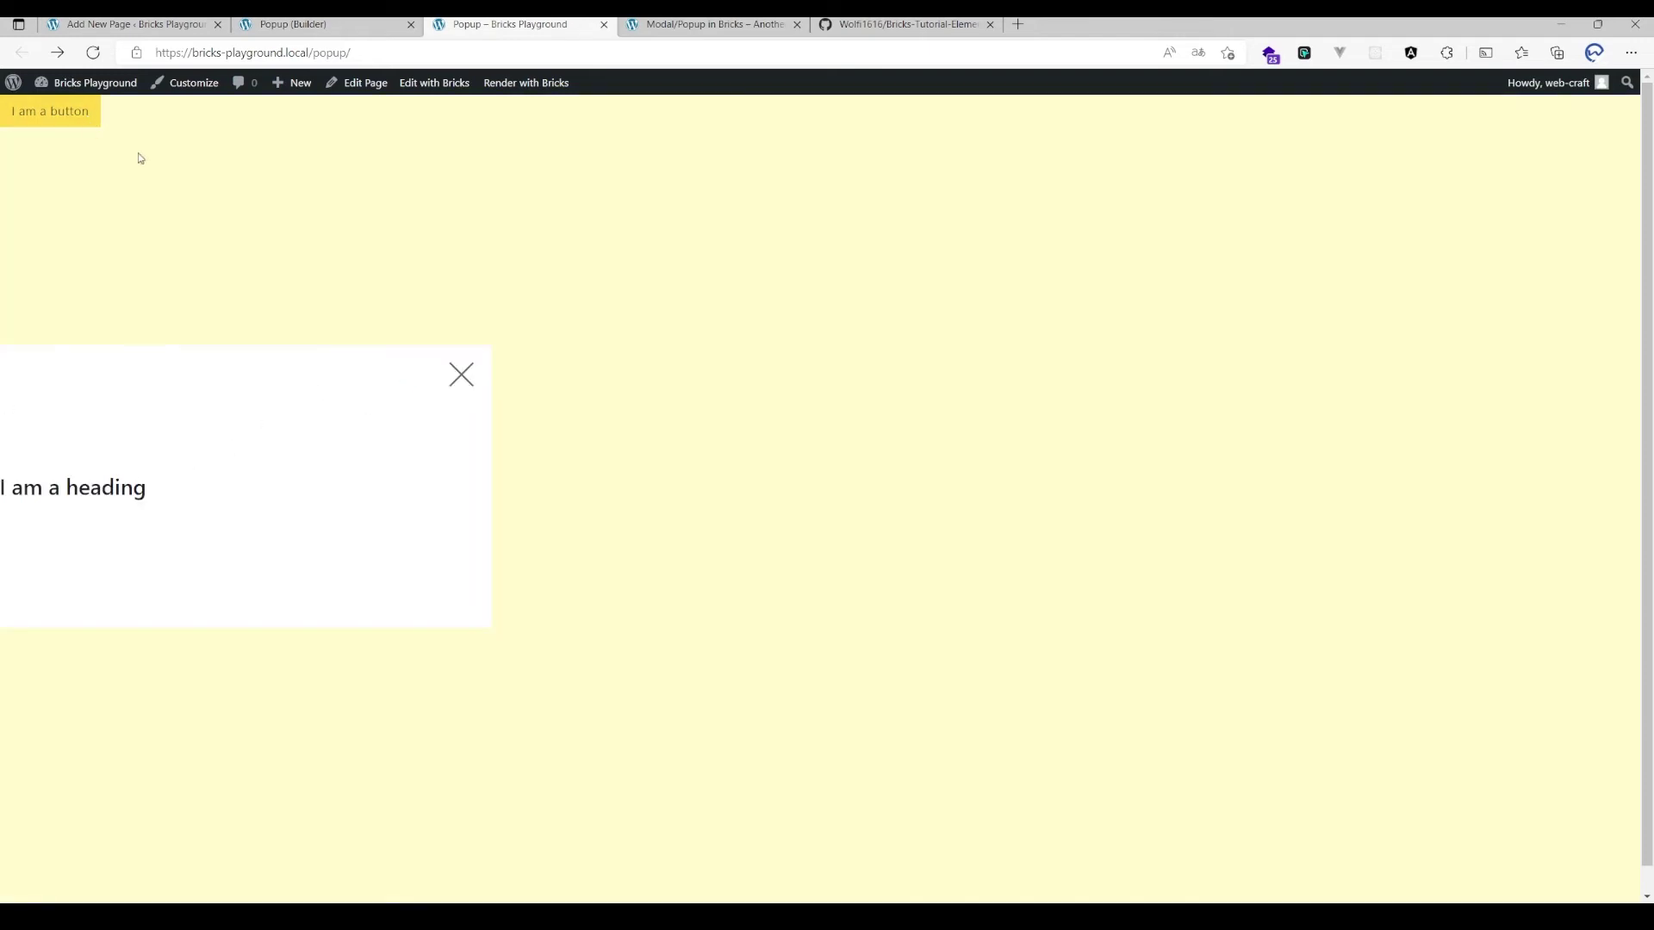
click(462, 375)
click(81, 103)
click(457, 378)
click(330, 21)
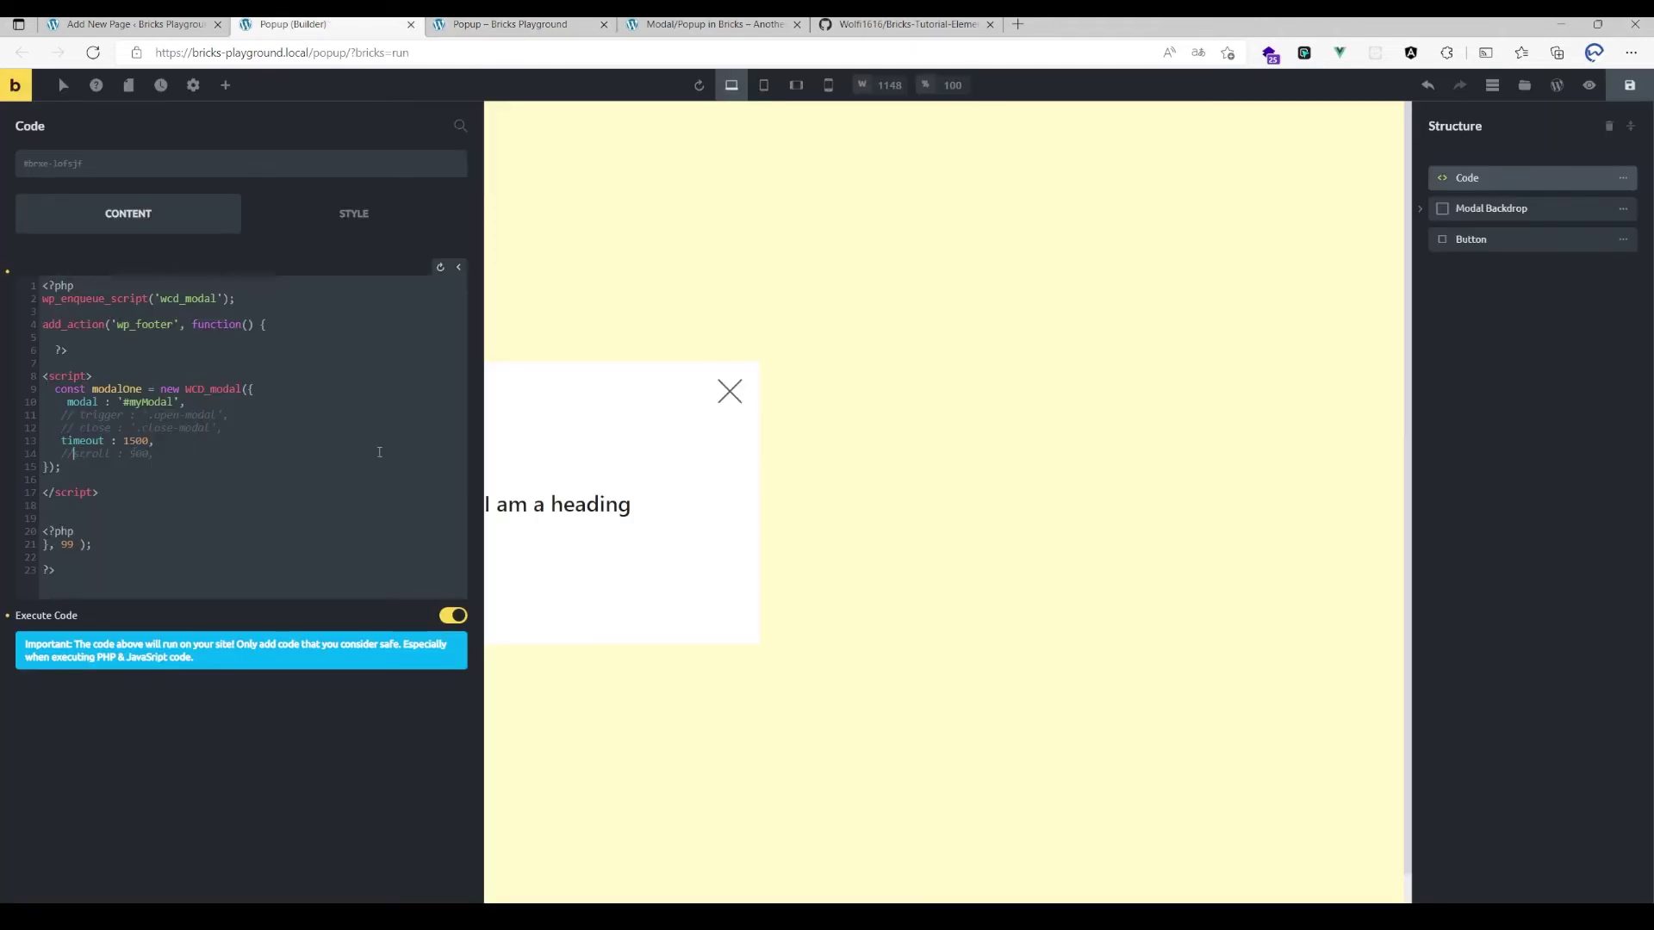
key(BackSpace)
key(BackSpace)
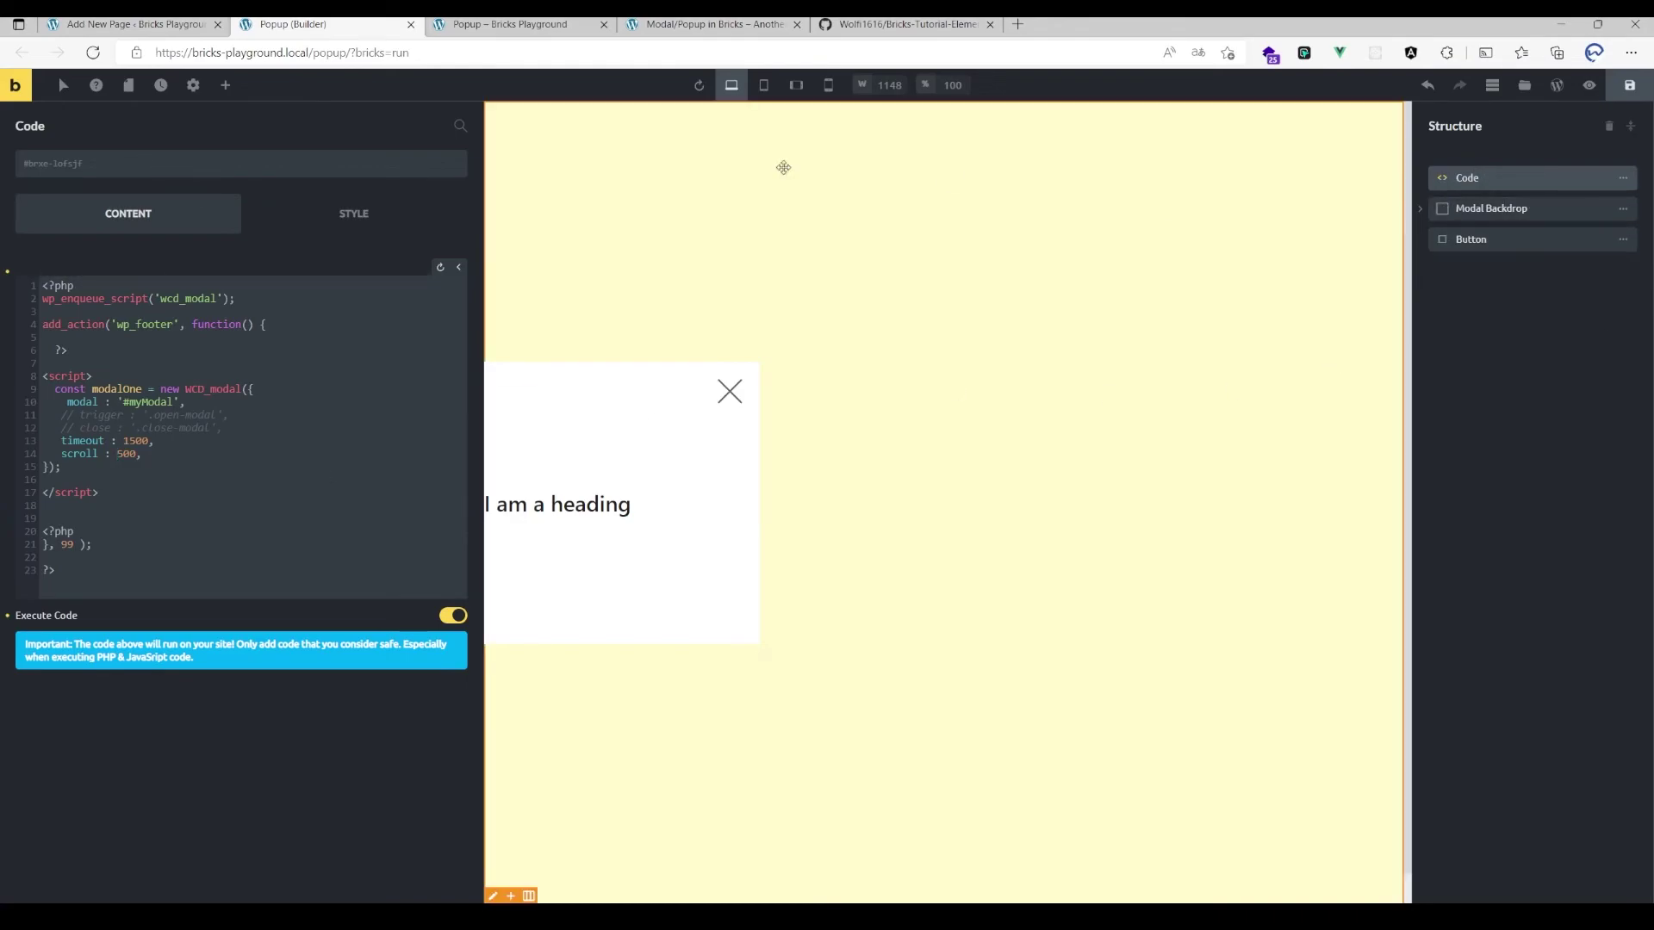
- Add a Container to the page with a height of 300vh
click(225, 85)
drag(20, 355, 1443, 239)
click(178, 217)
click(122, 269)
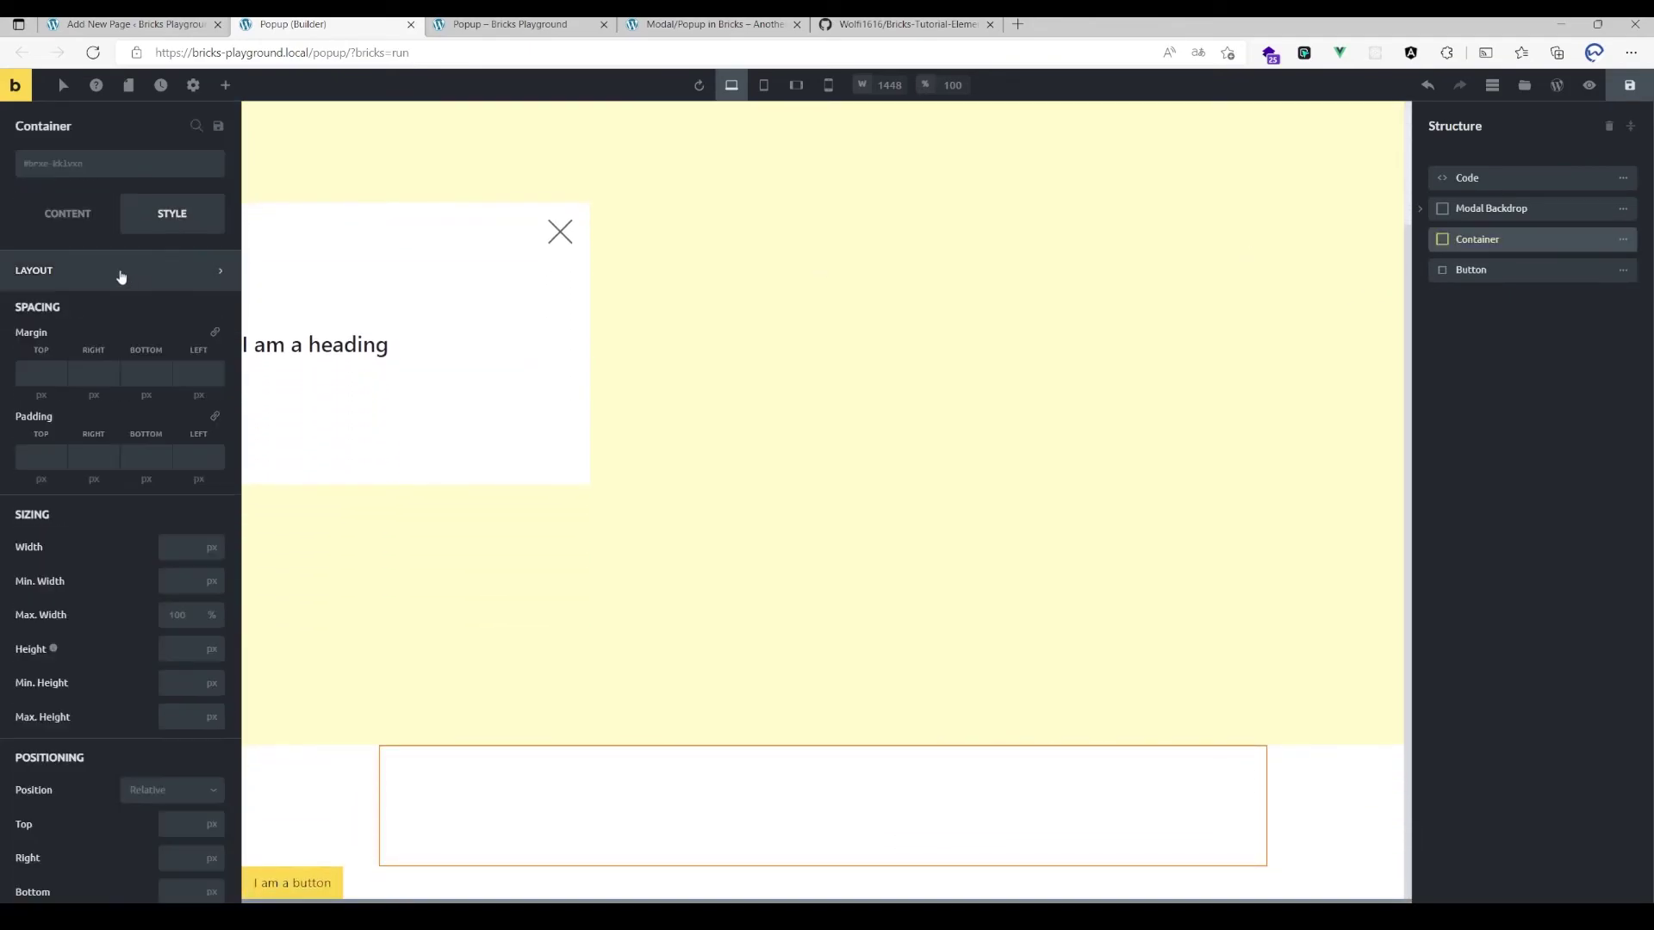
scroll(124, 583, down, 6)
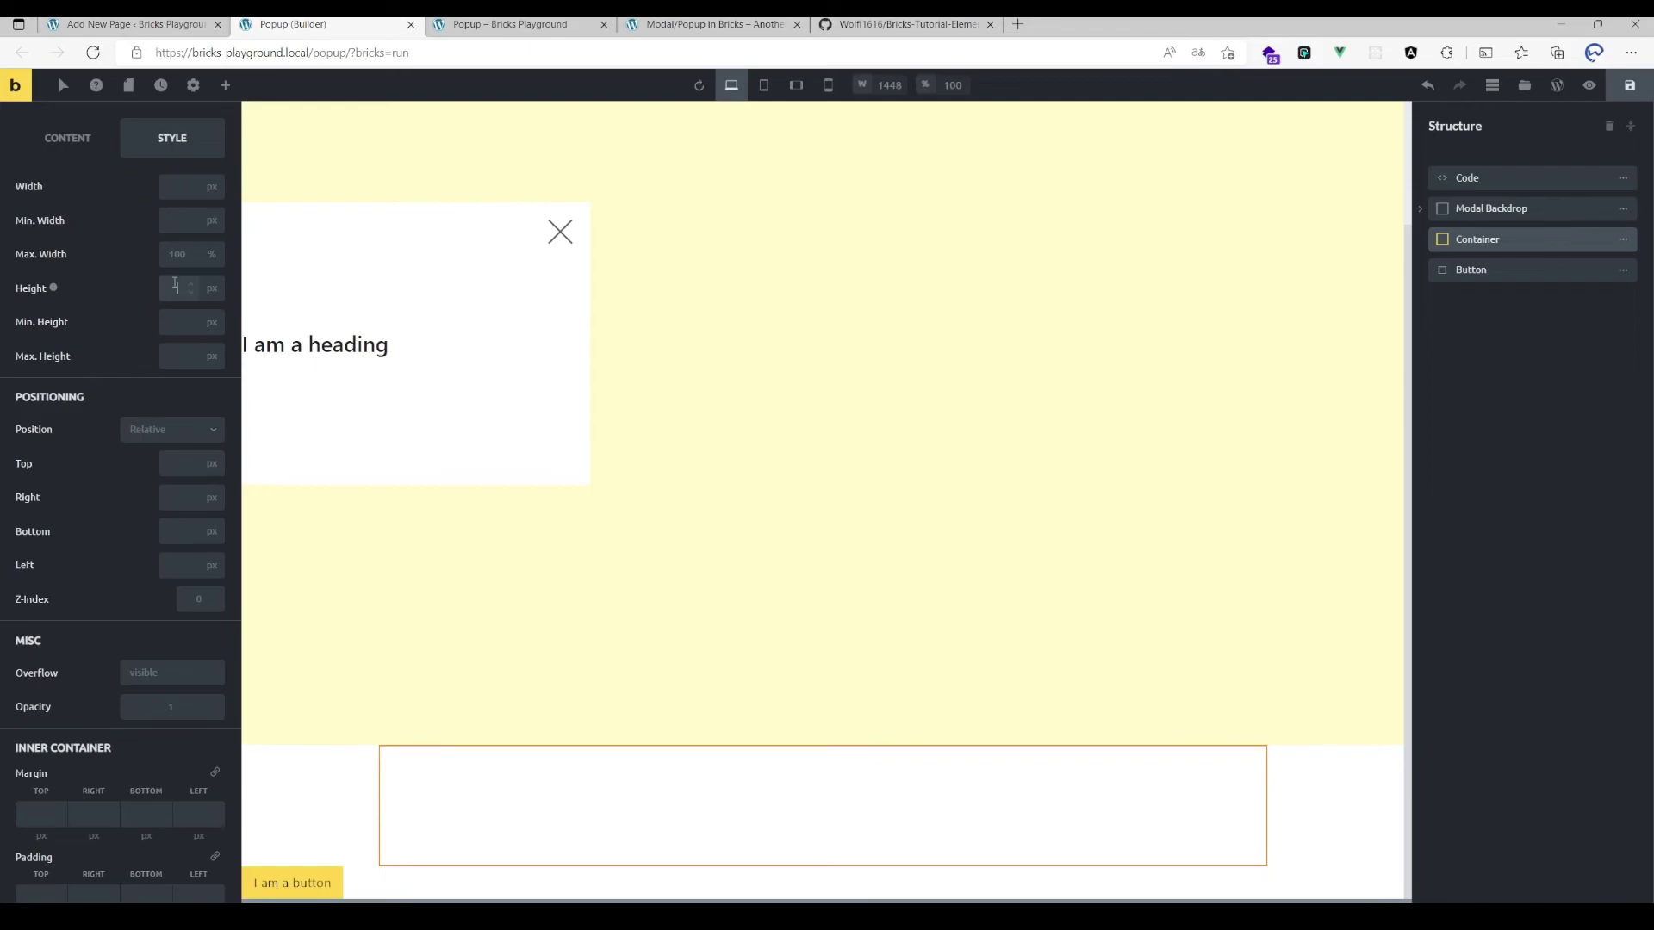
click(174, 286)
text(300vh)
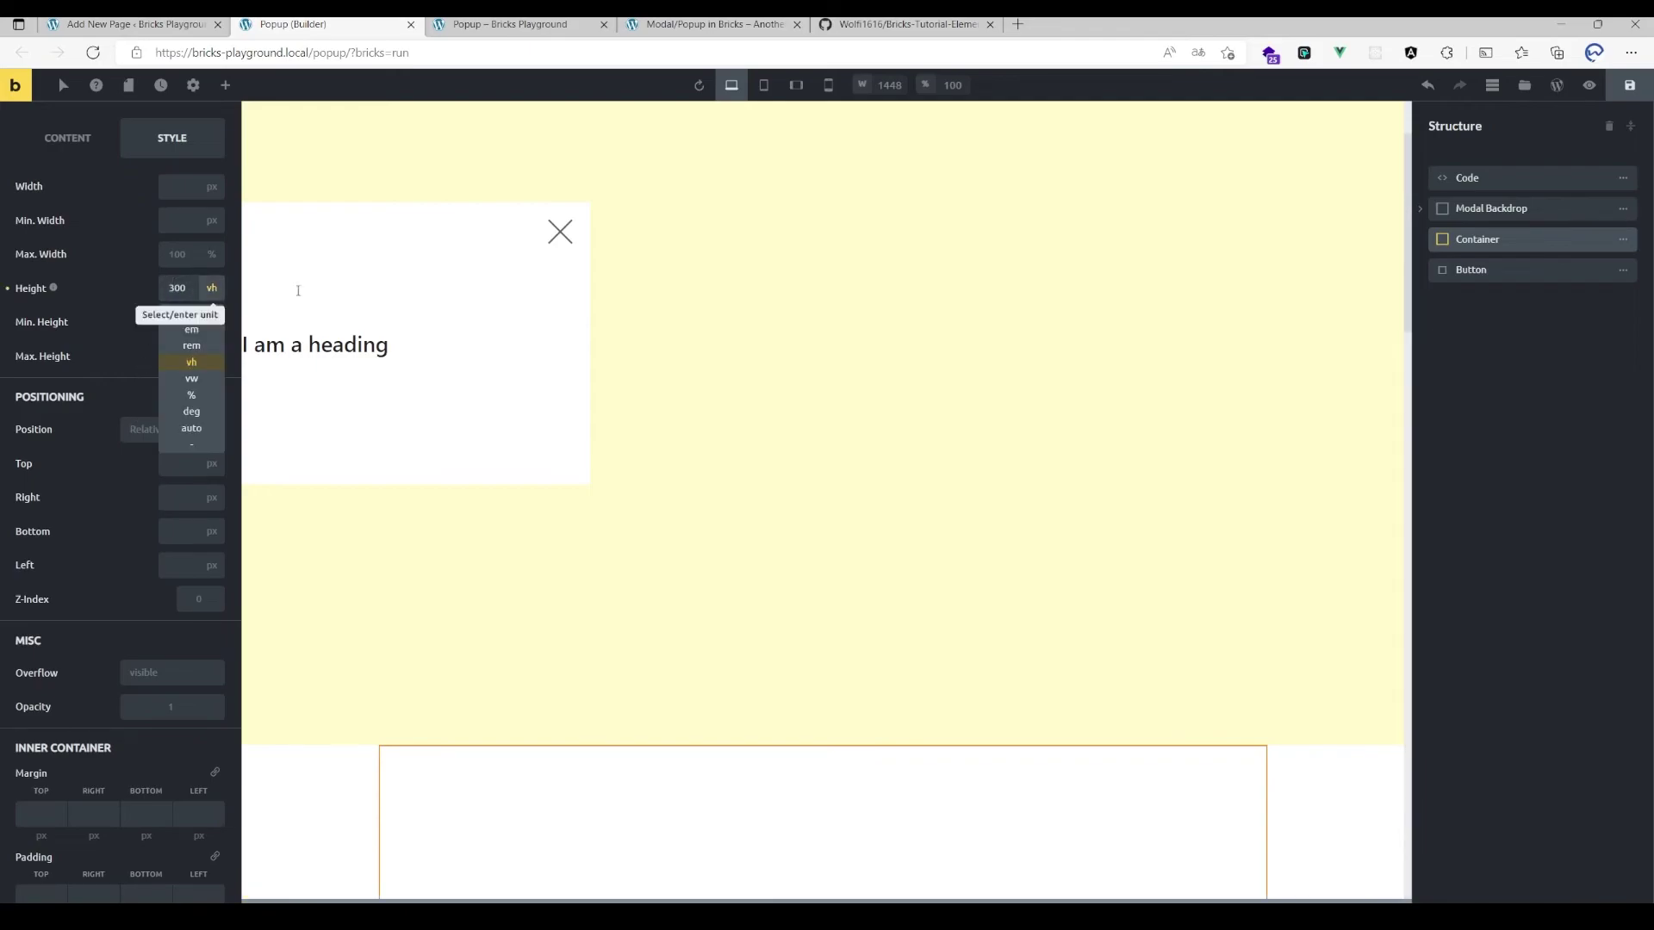
scroll(547, 405, down, 5)
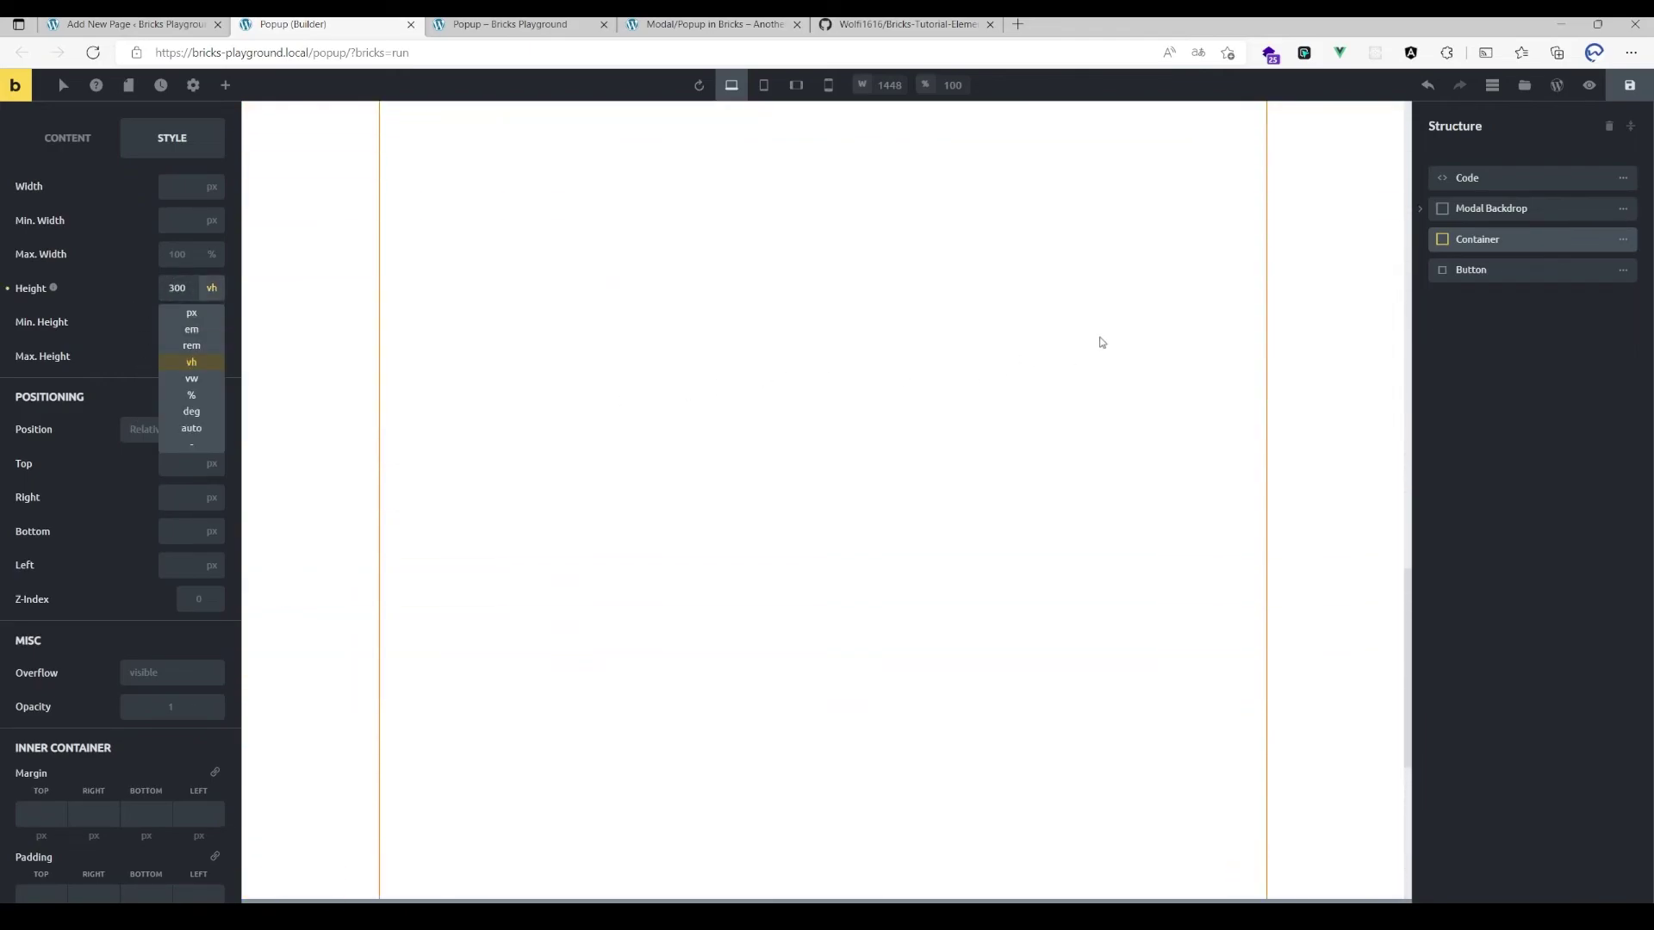
scroll(1100, 342, up, 5)
- Move the Button above the Container, save, and reopen the Code element's script
click(1440, 274)
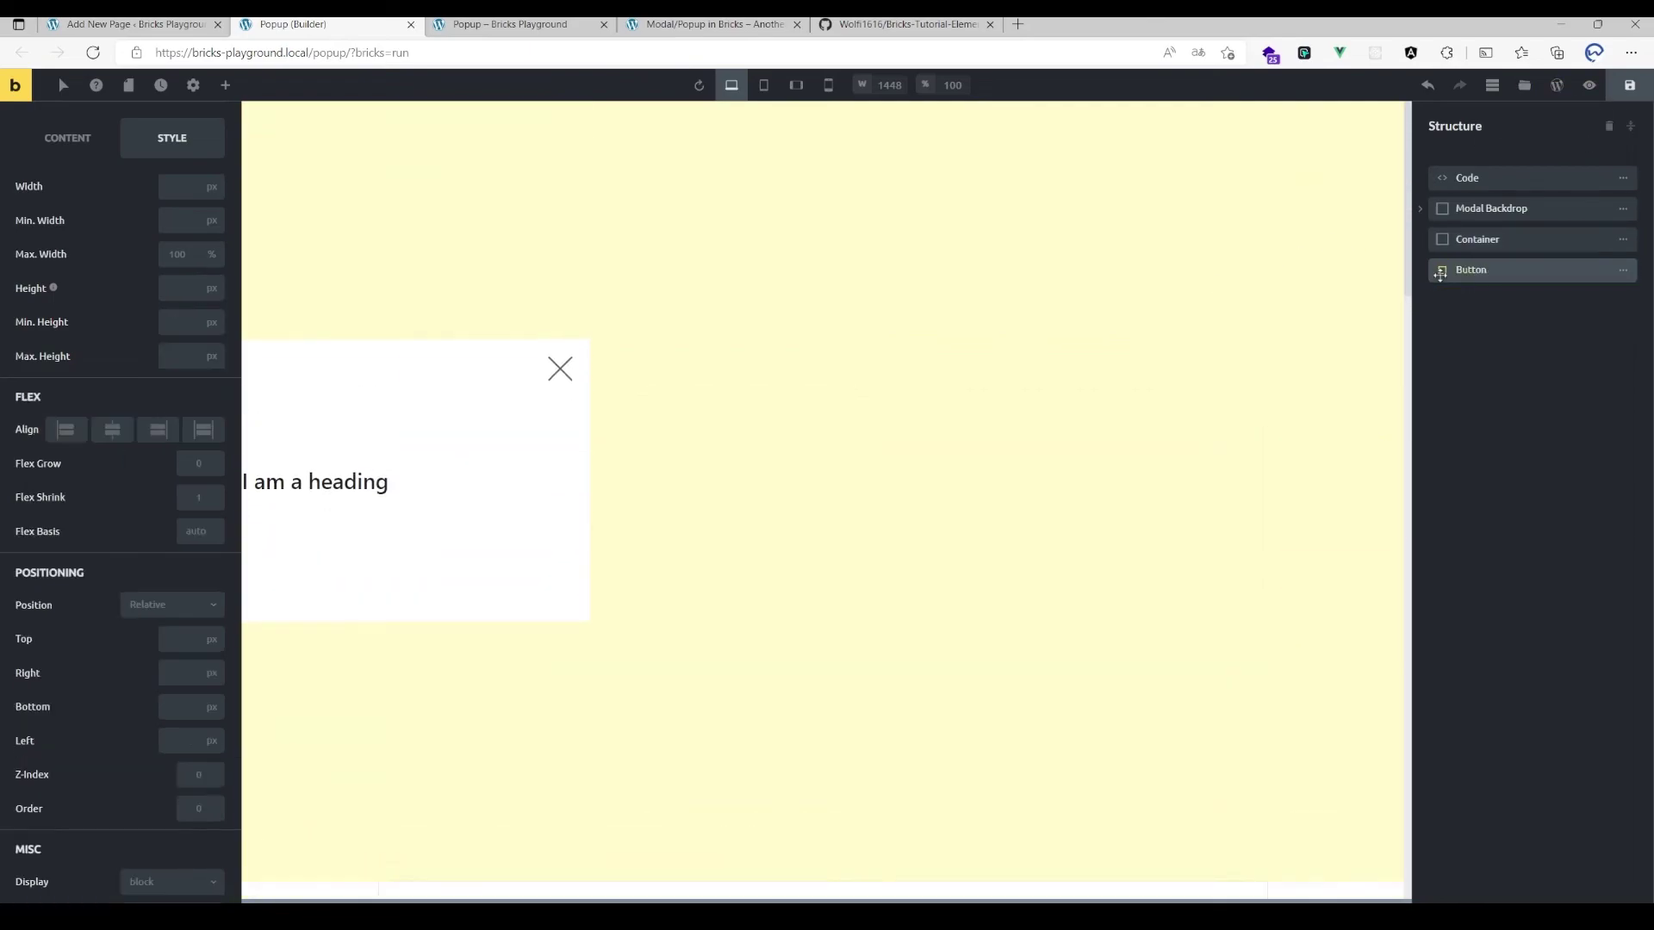
drag(1440, 273, 1440, 241)
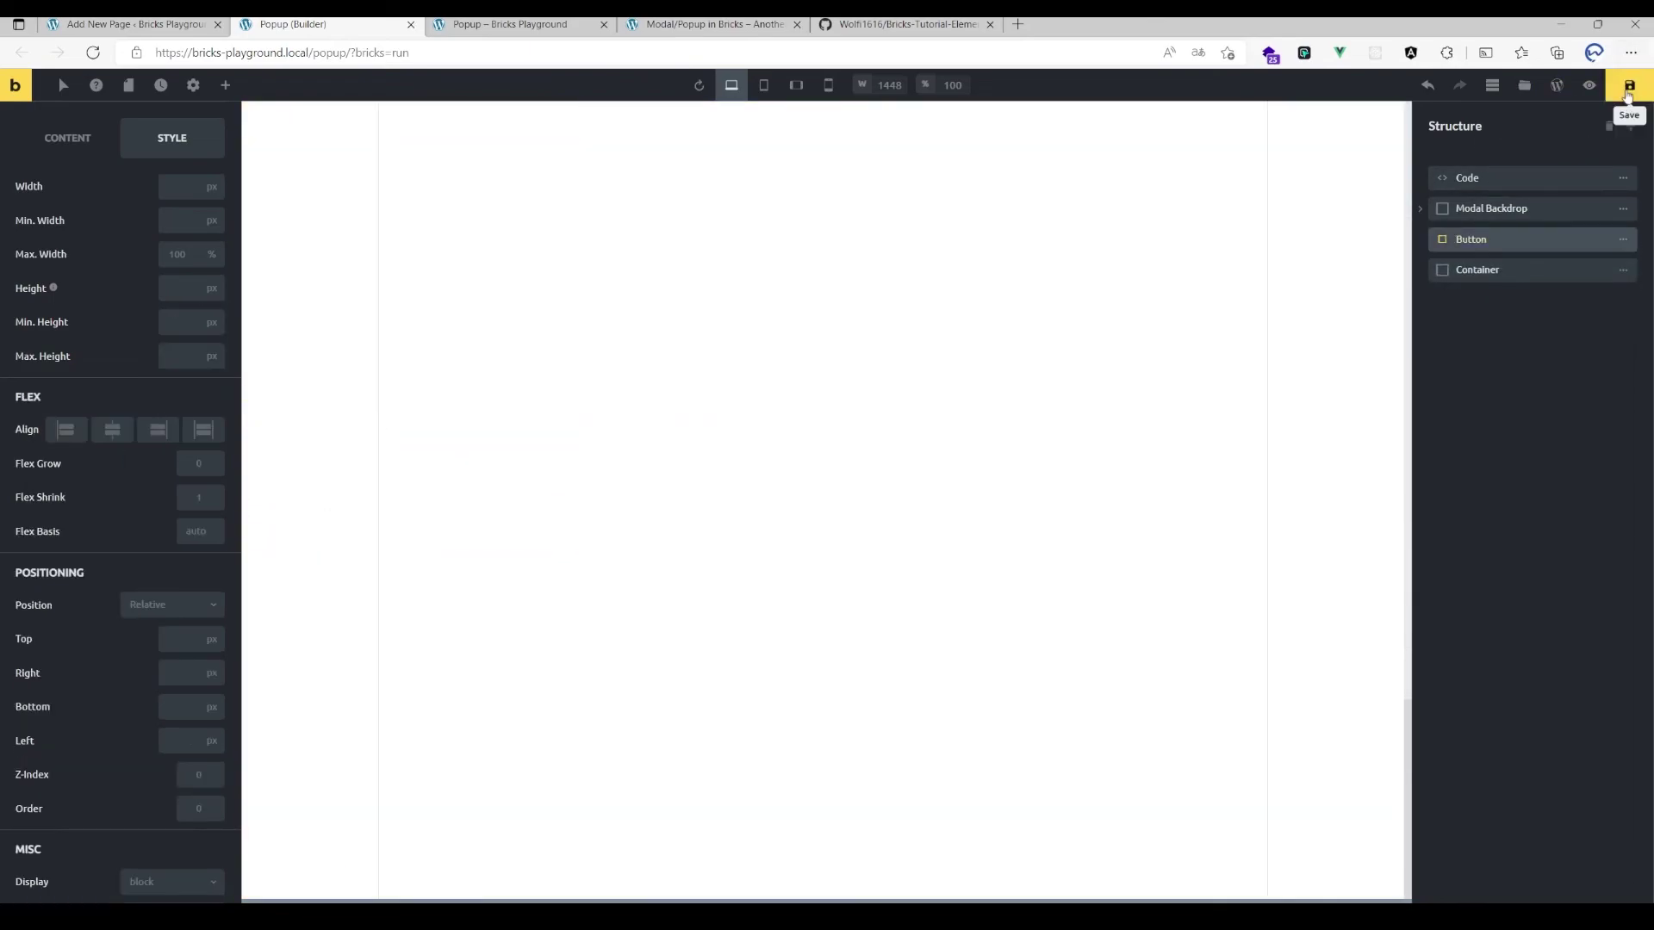
click(1627, 90)
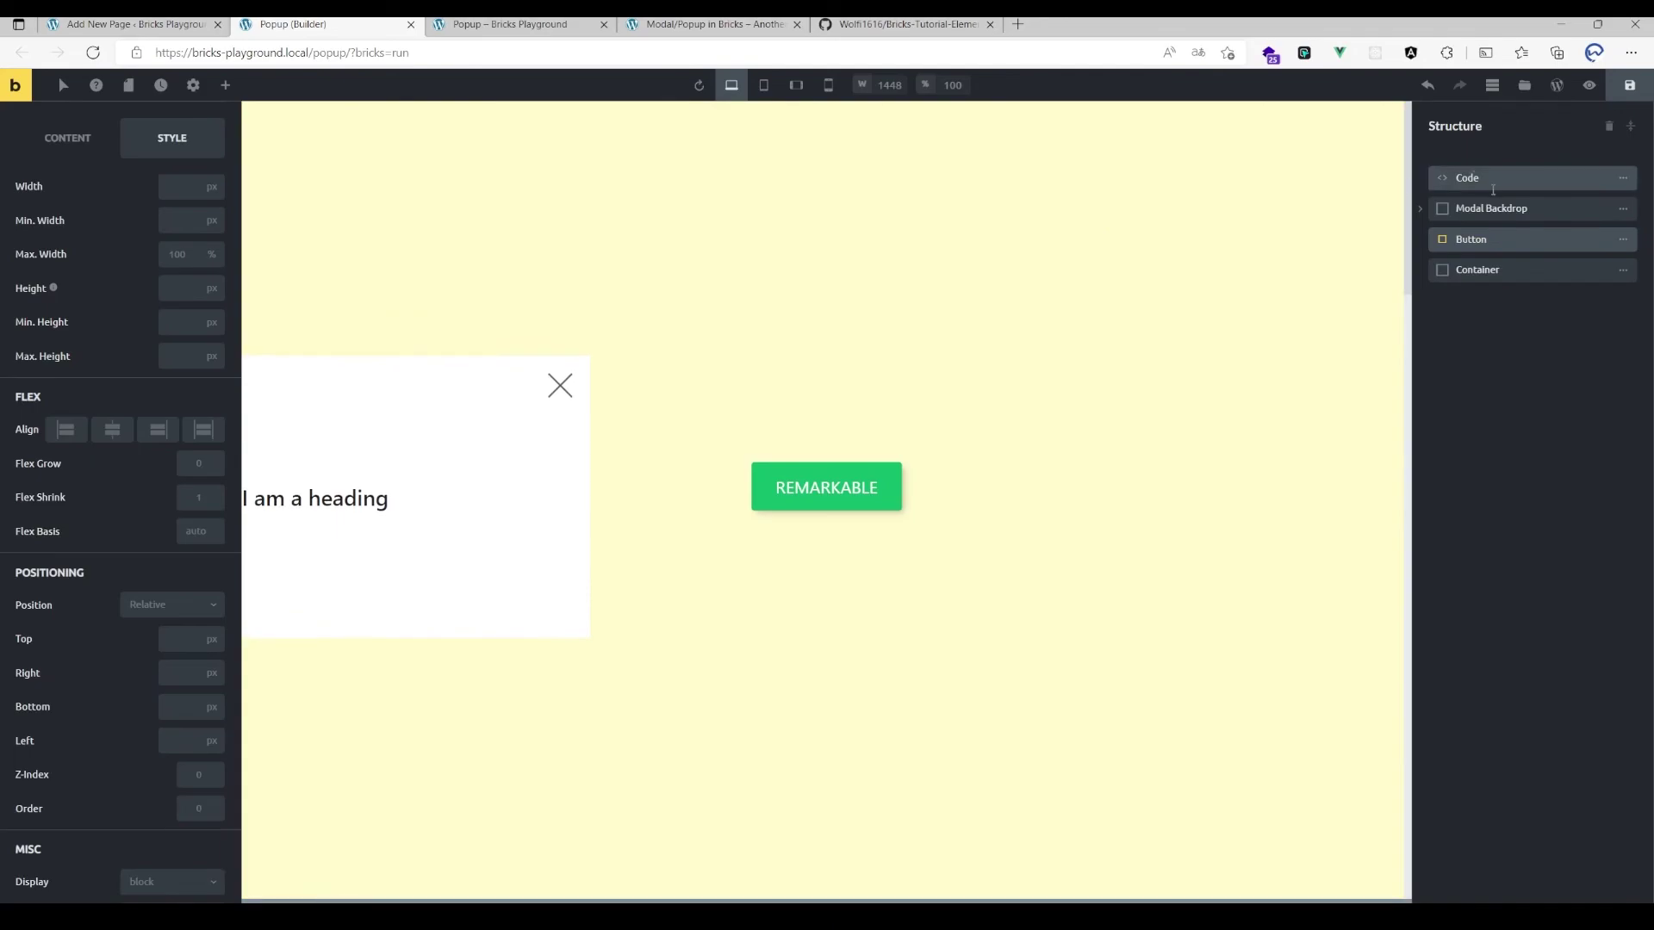
click(1492, 180)
click(54, 148)
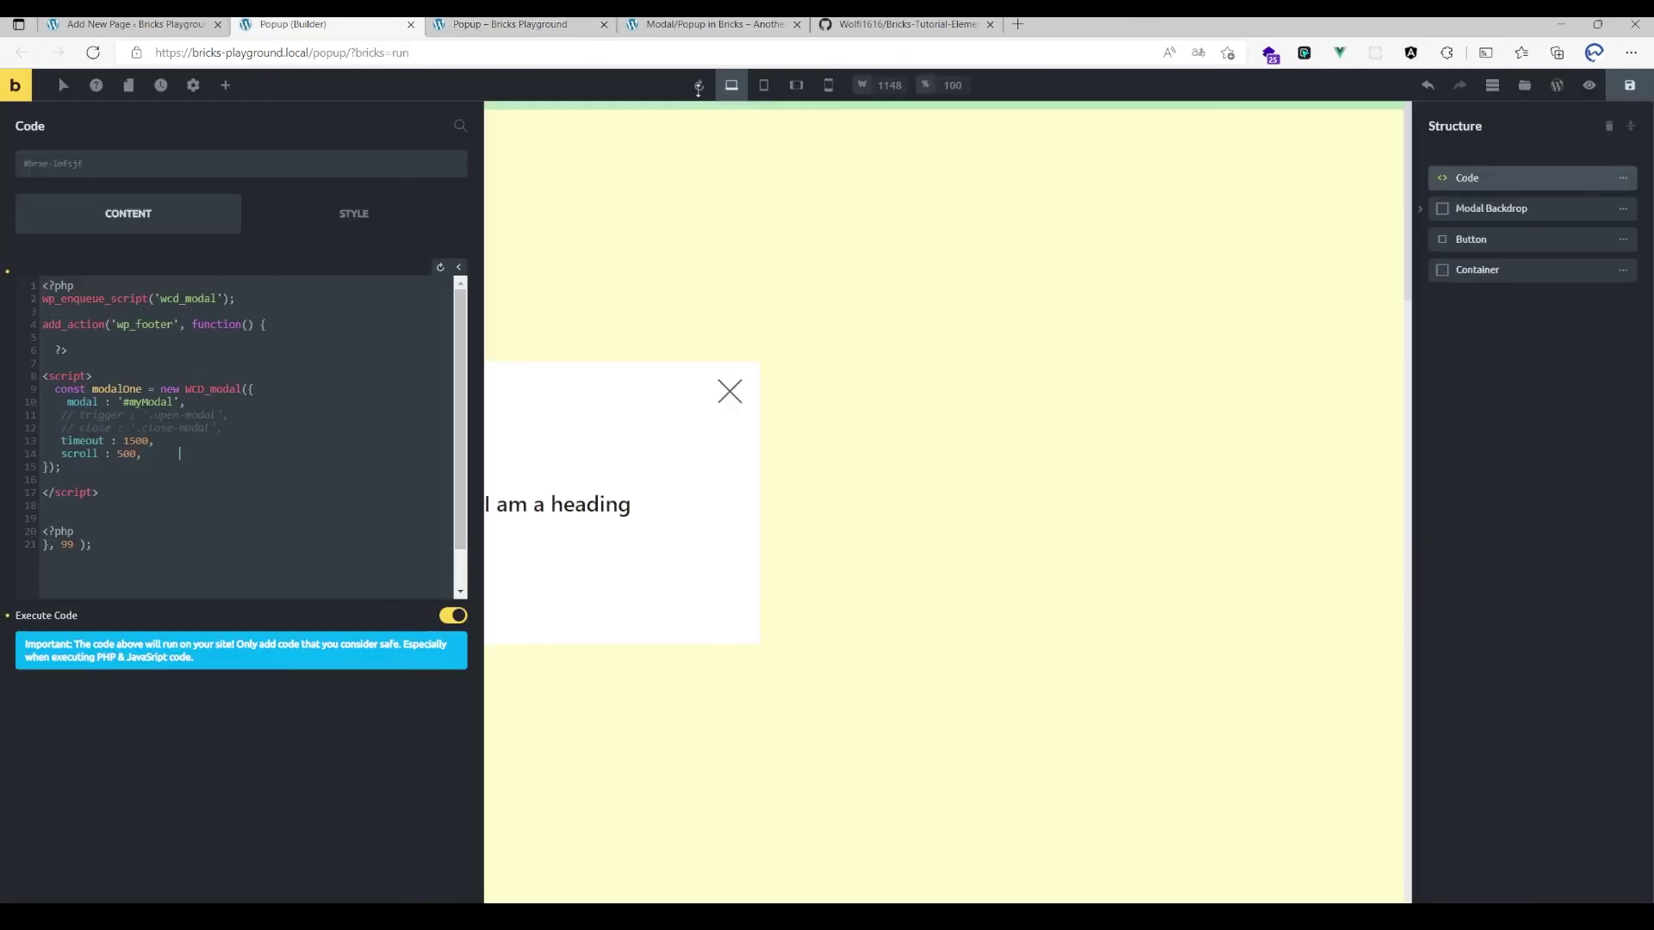
- Review the modal Options table and Full Source Code on the tutorial page
click(704, 24)
scroll(690, 422, down, 5)
scroll(690, 422, down, 4)
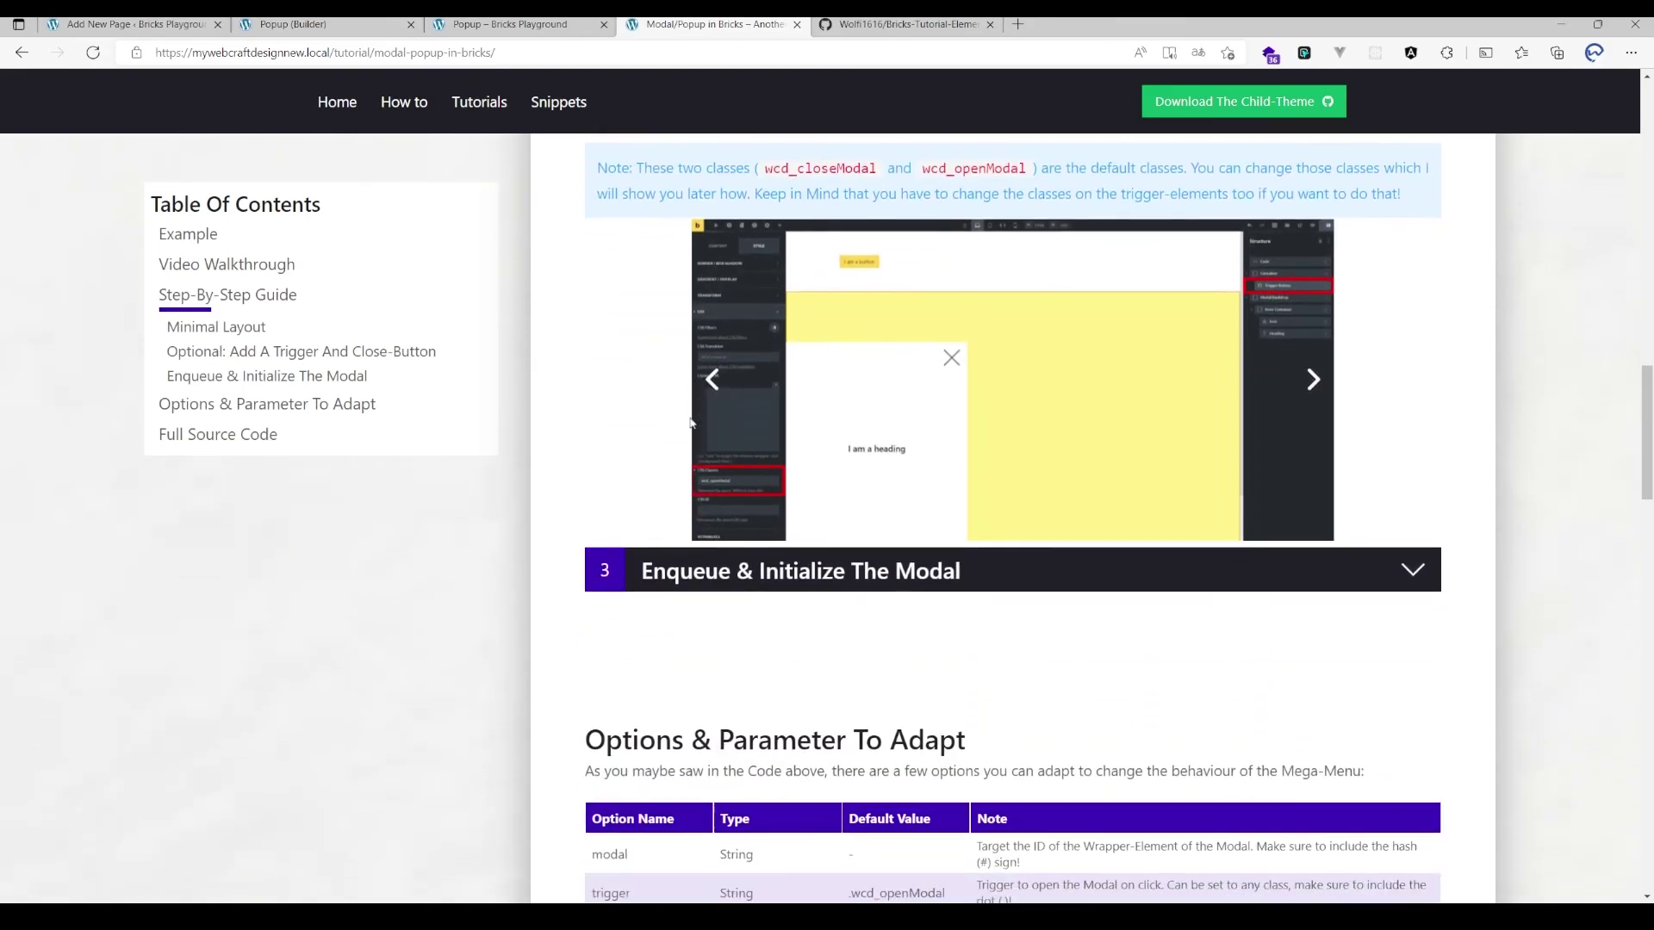
drag(593, 465, 1189, 687)
click(1014, 719)
scroll(948, 637, down, 7)
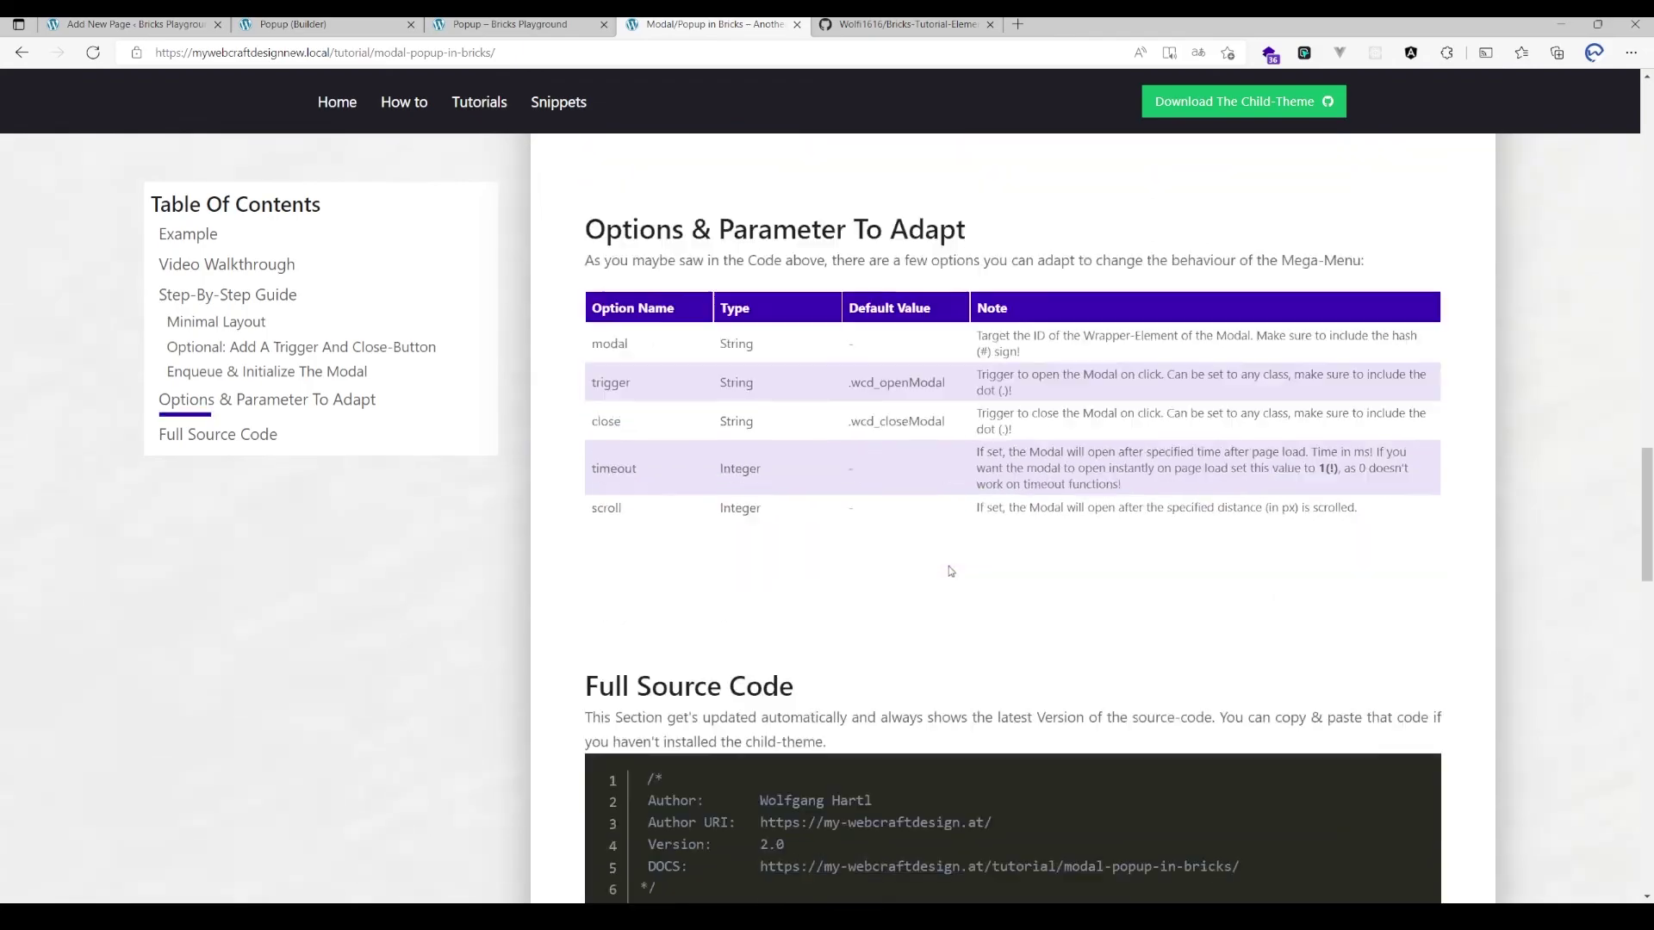
scroll(882, 452, down, 4)
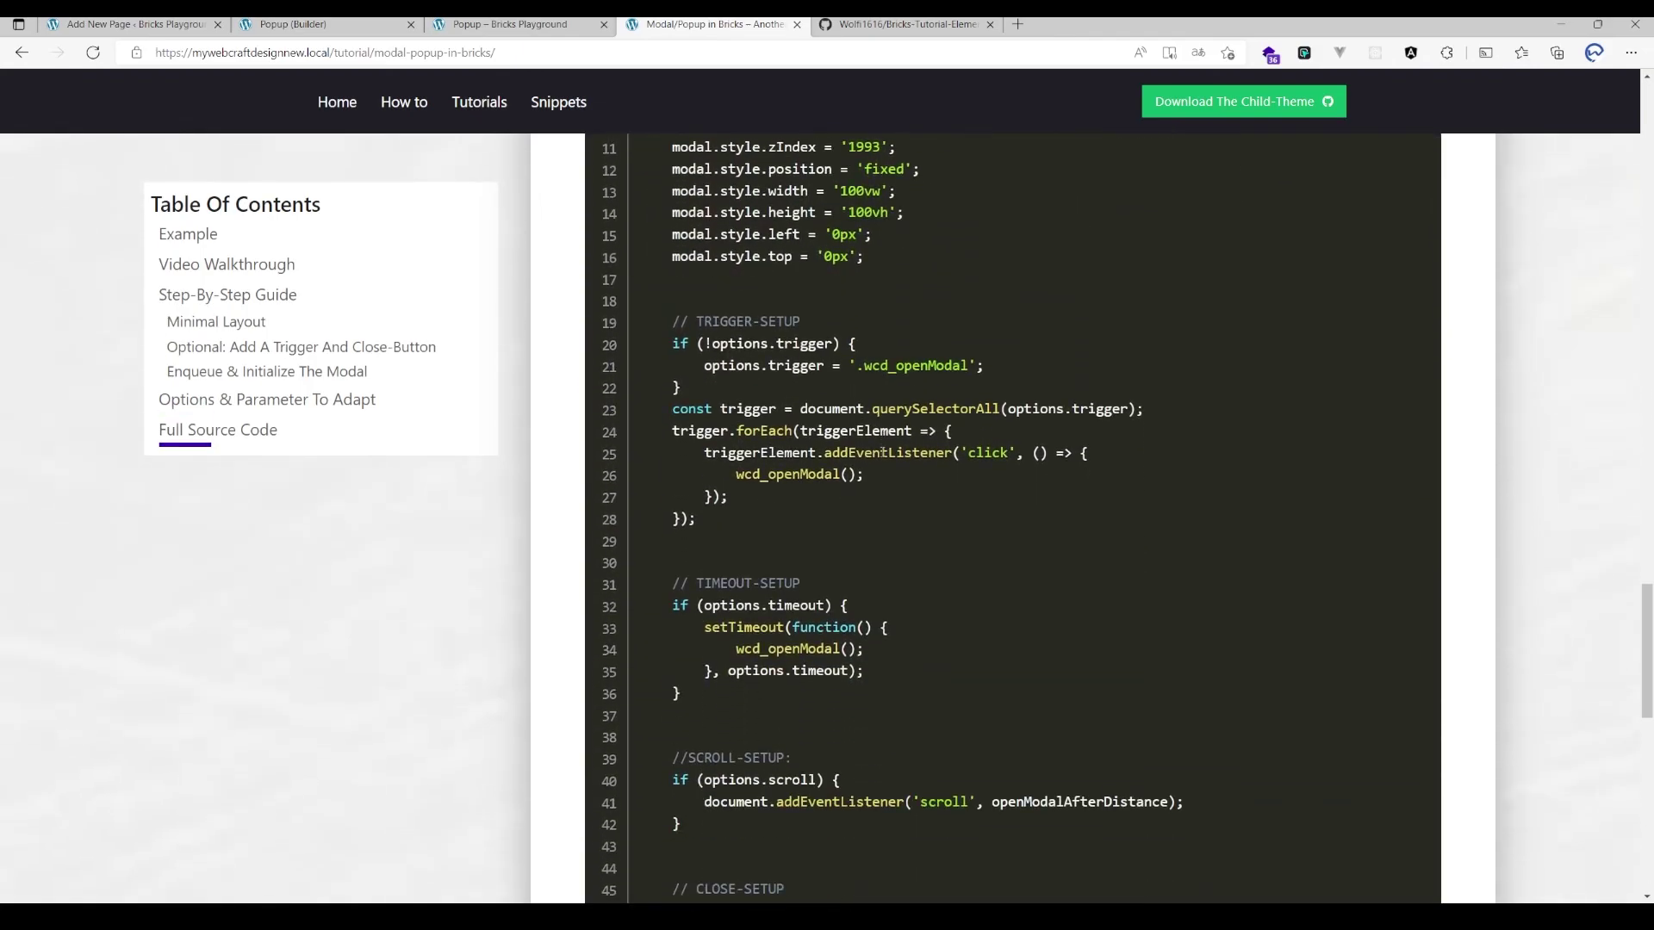
scroll(872, 449, up, 20)
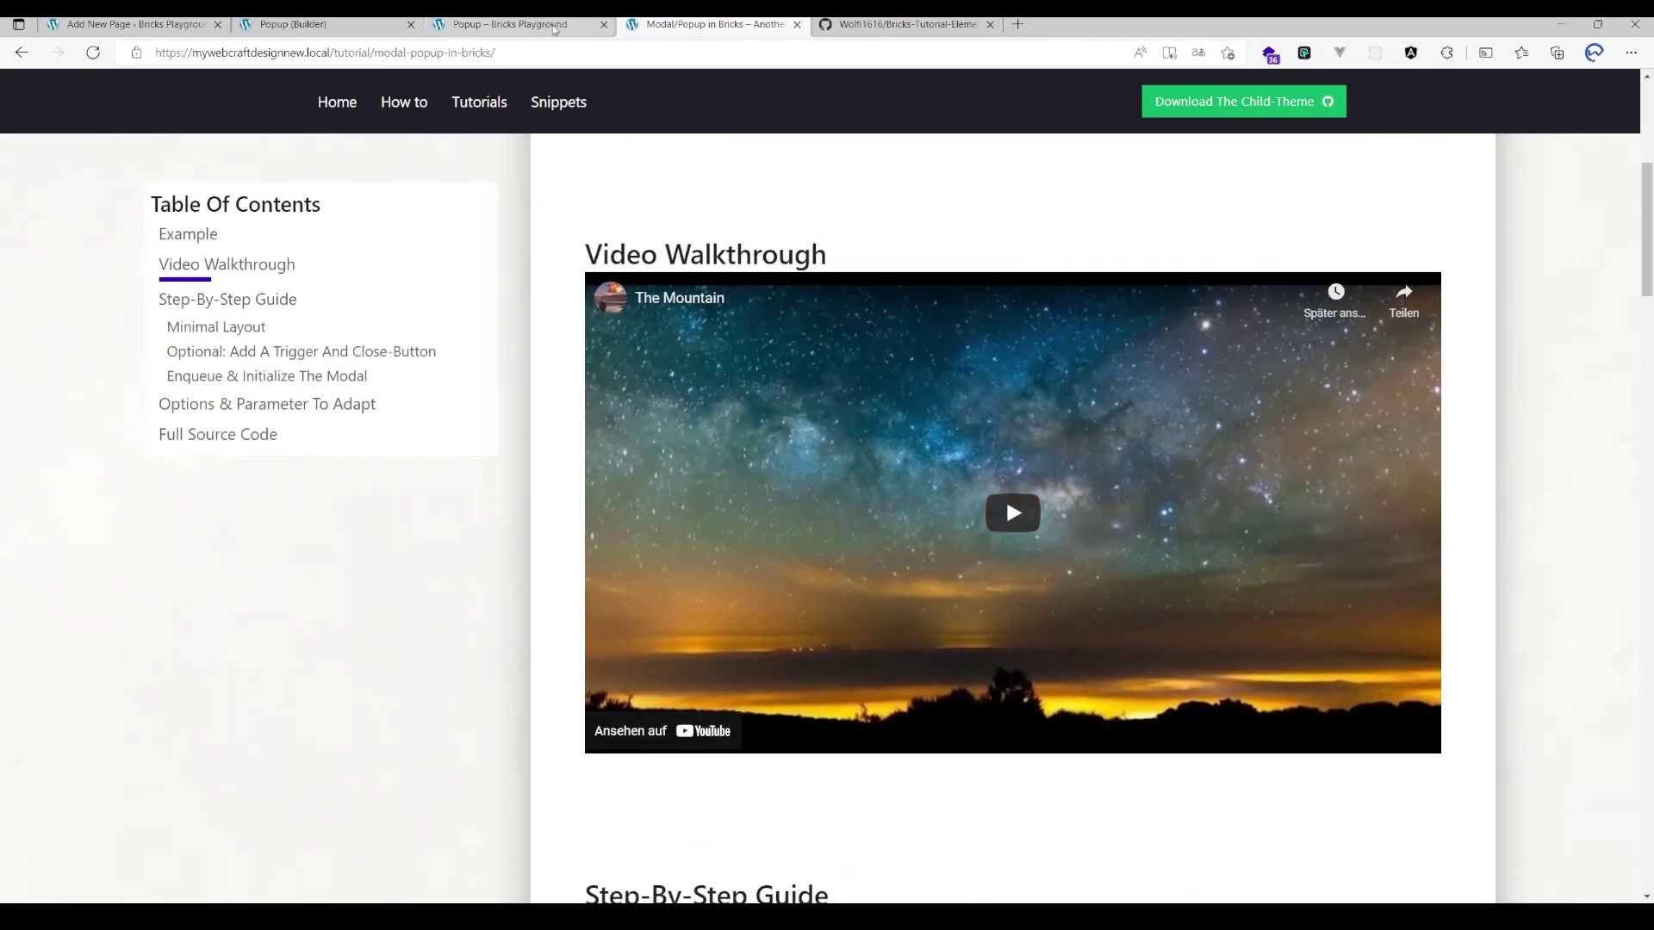